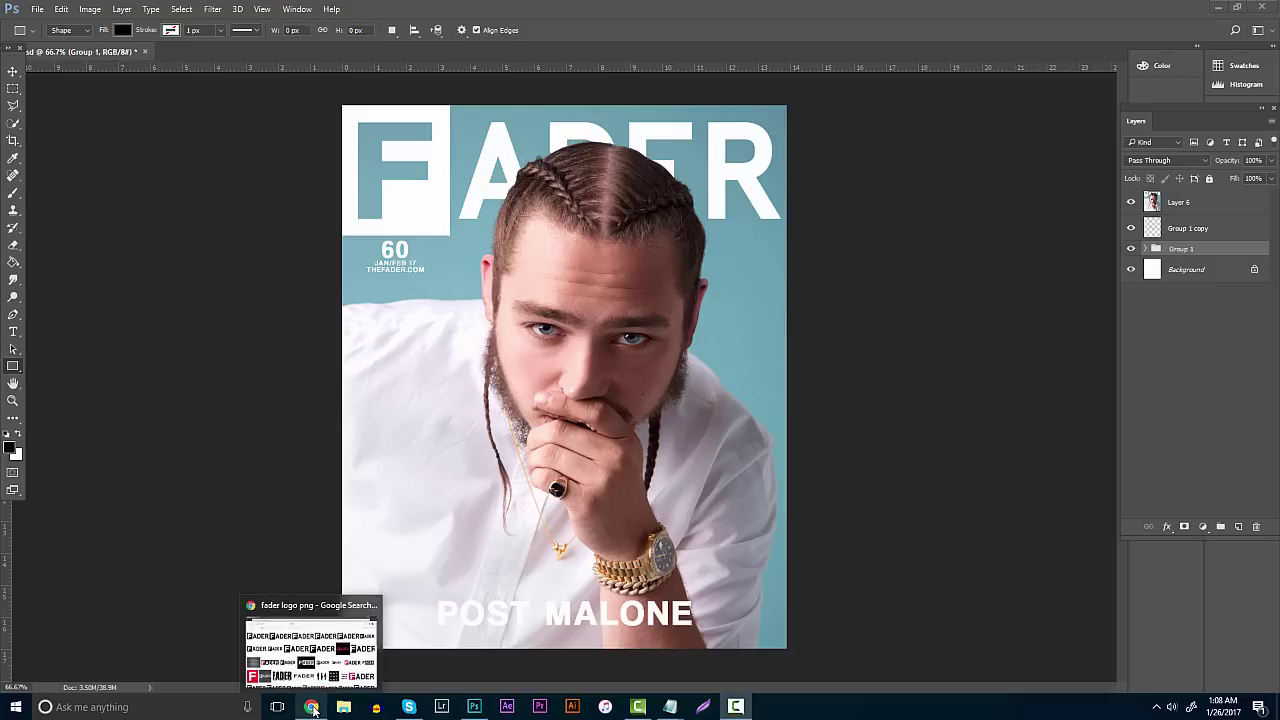
Activate the Move tool
left_click(306, 446)
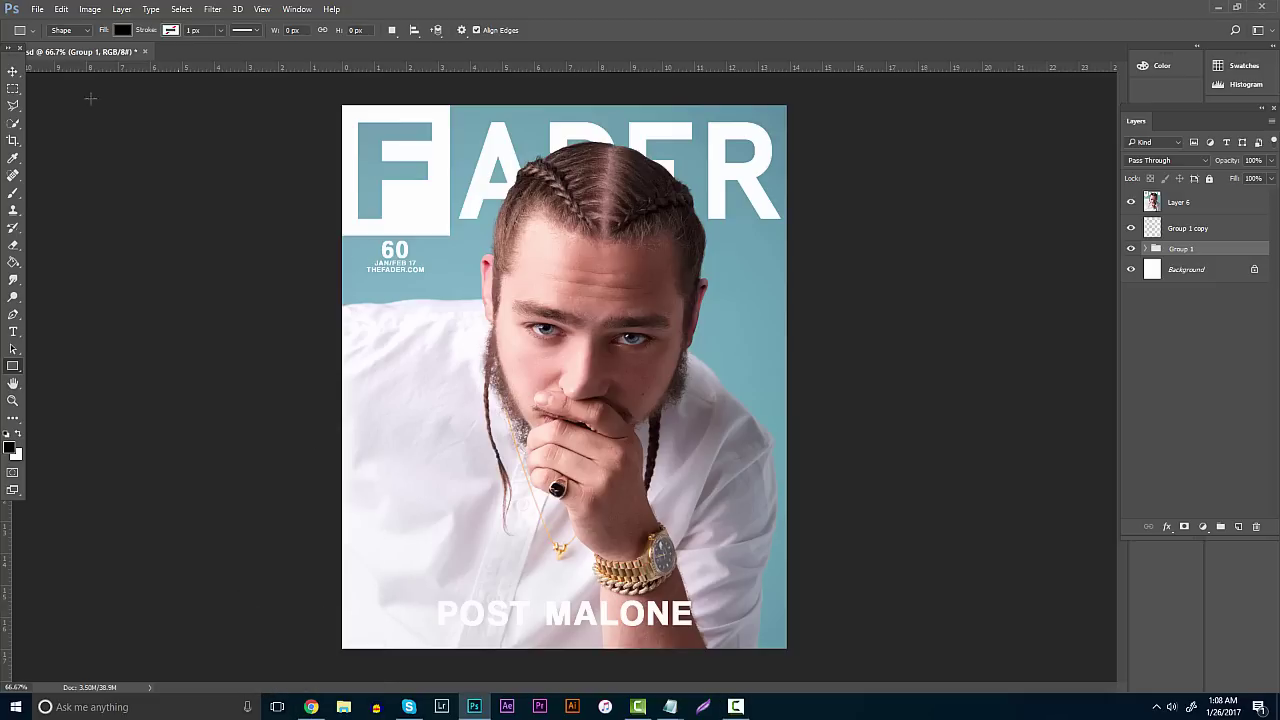
left_click(13, 72)
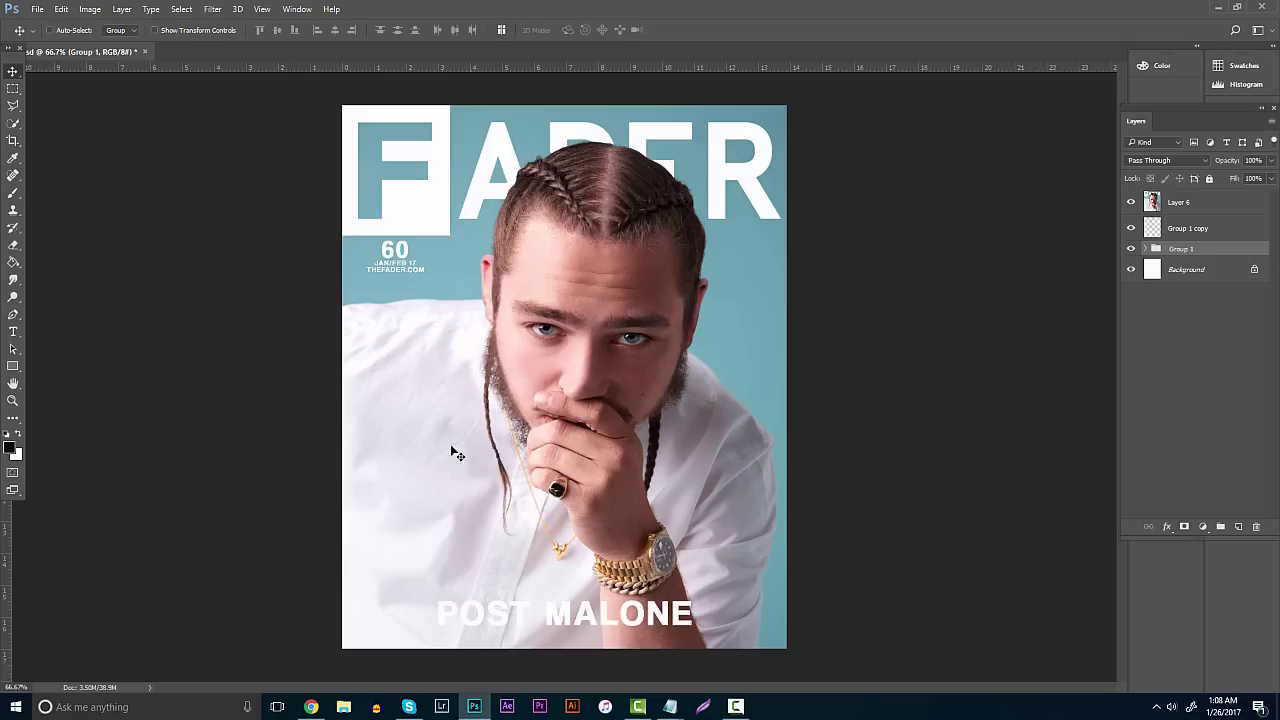
Switch to Chrome, open originalmockups.com in a new tab and search the site for "magazine"
left_click(322, 714)
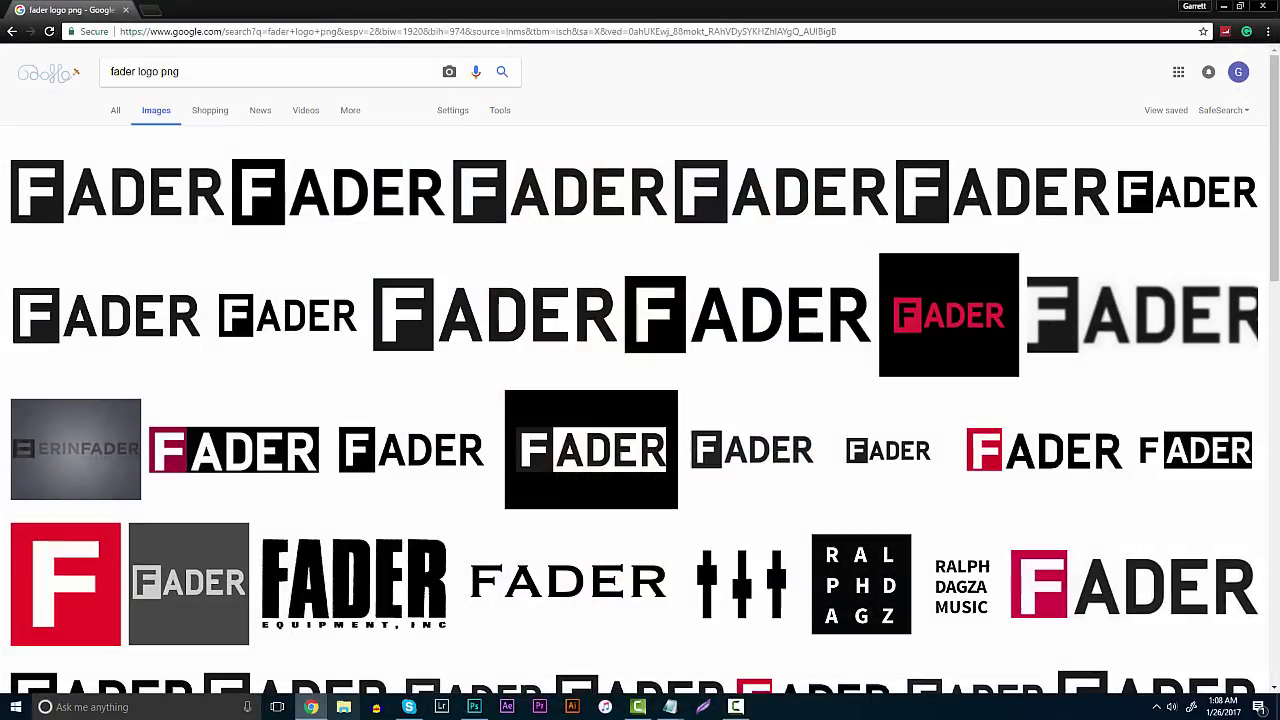
left_click(150, 9)
type("mockup")
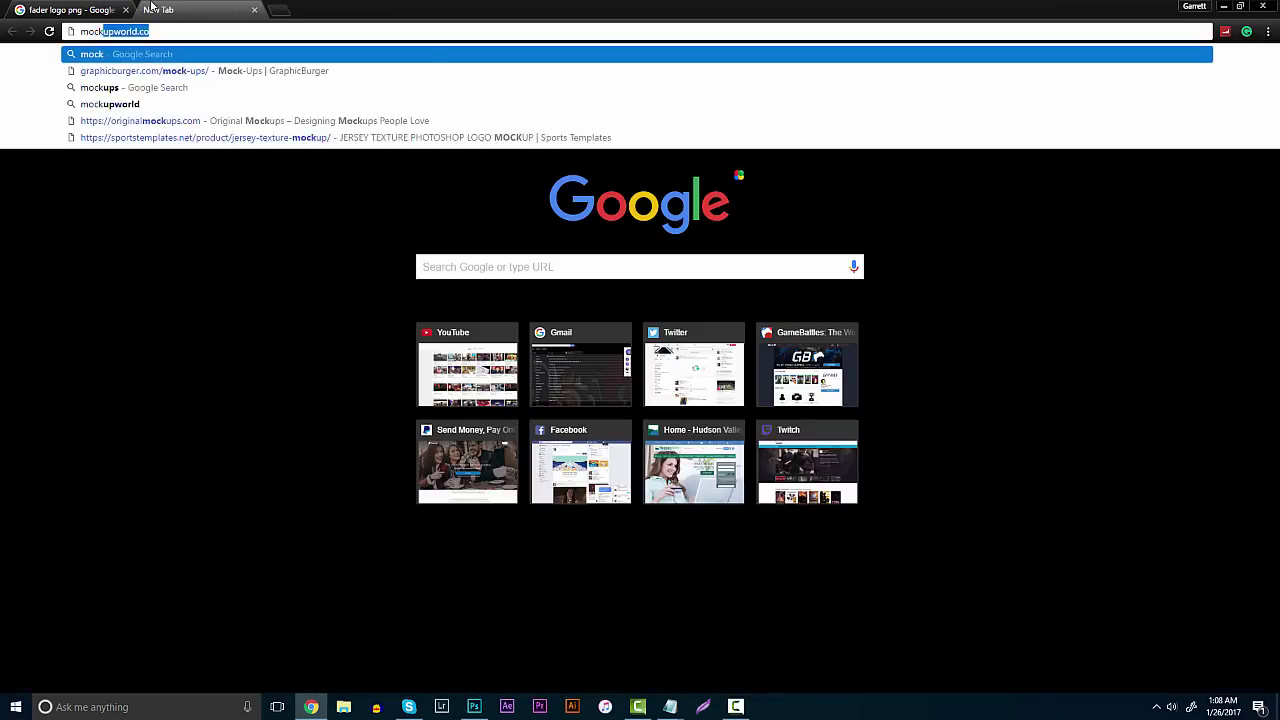
key("Down")
key("Down")
key("Down")
key("Return")
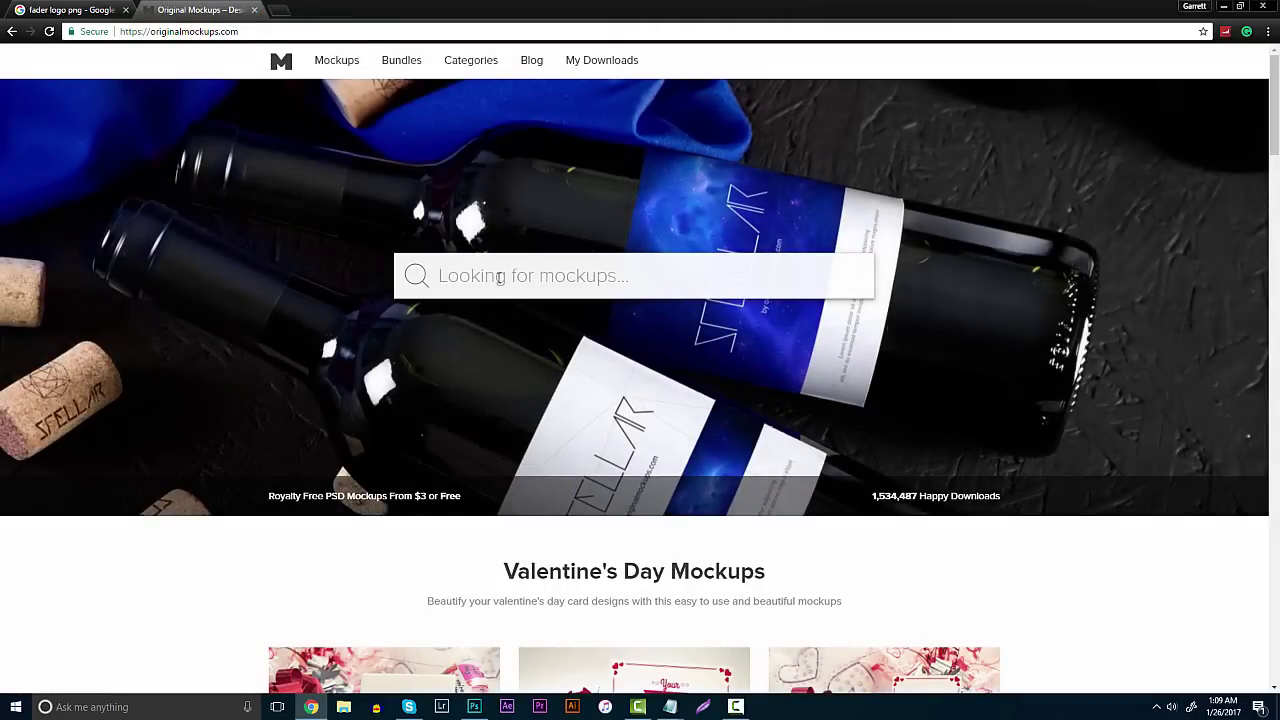
type("magazine")
key("Return")
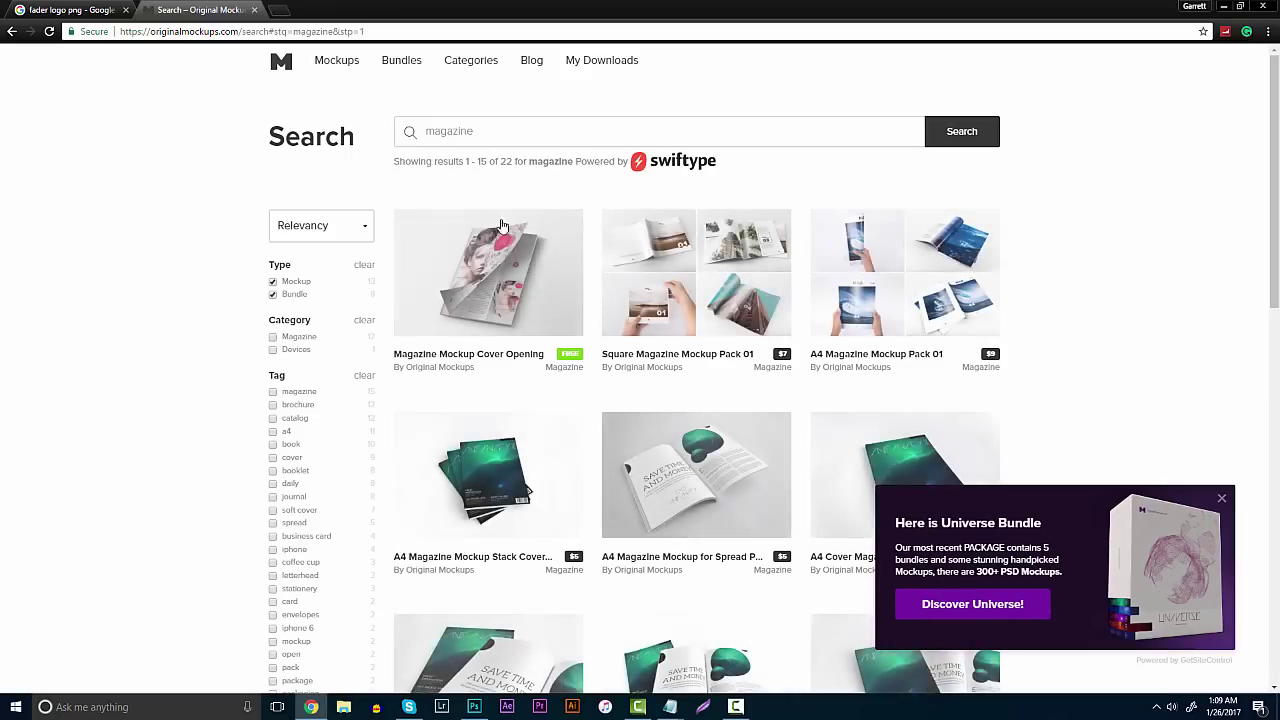
Browse both pages of magazine mockup results and open the free Magazine Mockup Cover Opening to view its preview
scroll(525, 397, "down", 3)
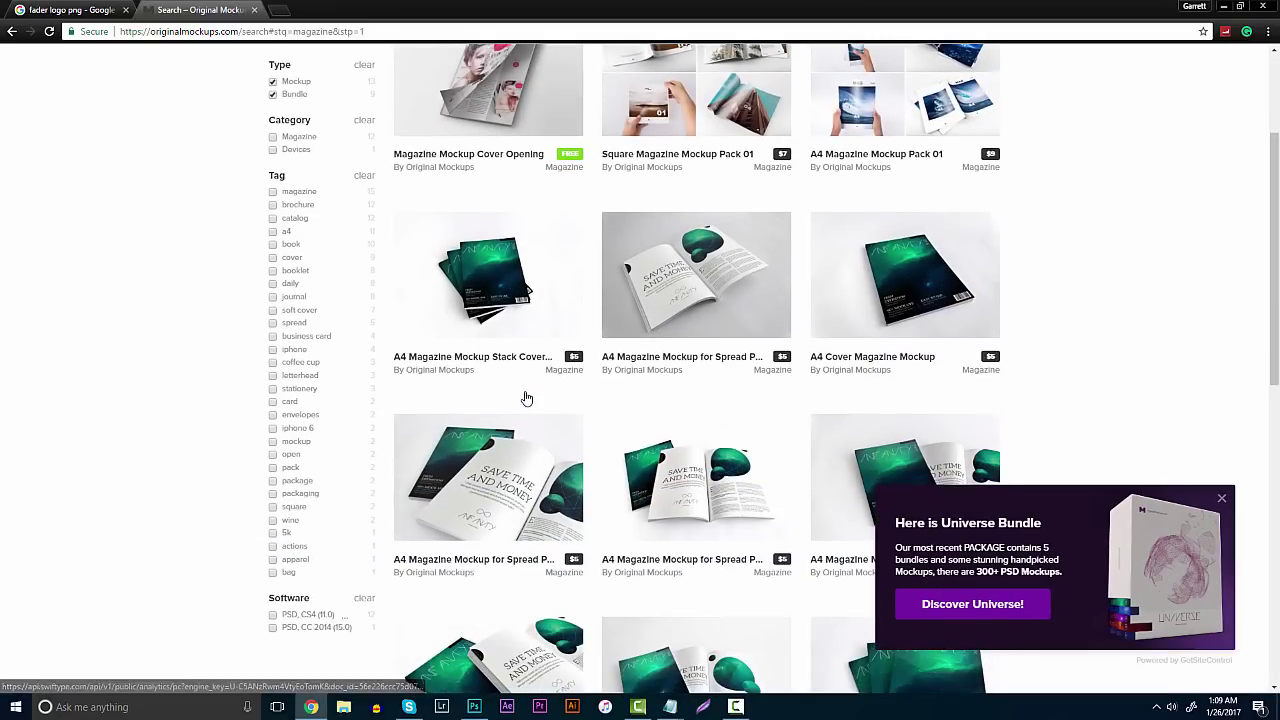
scroll(527, 398, "down", 3)
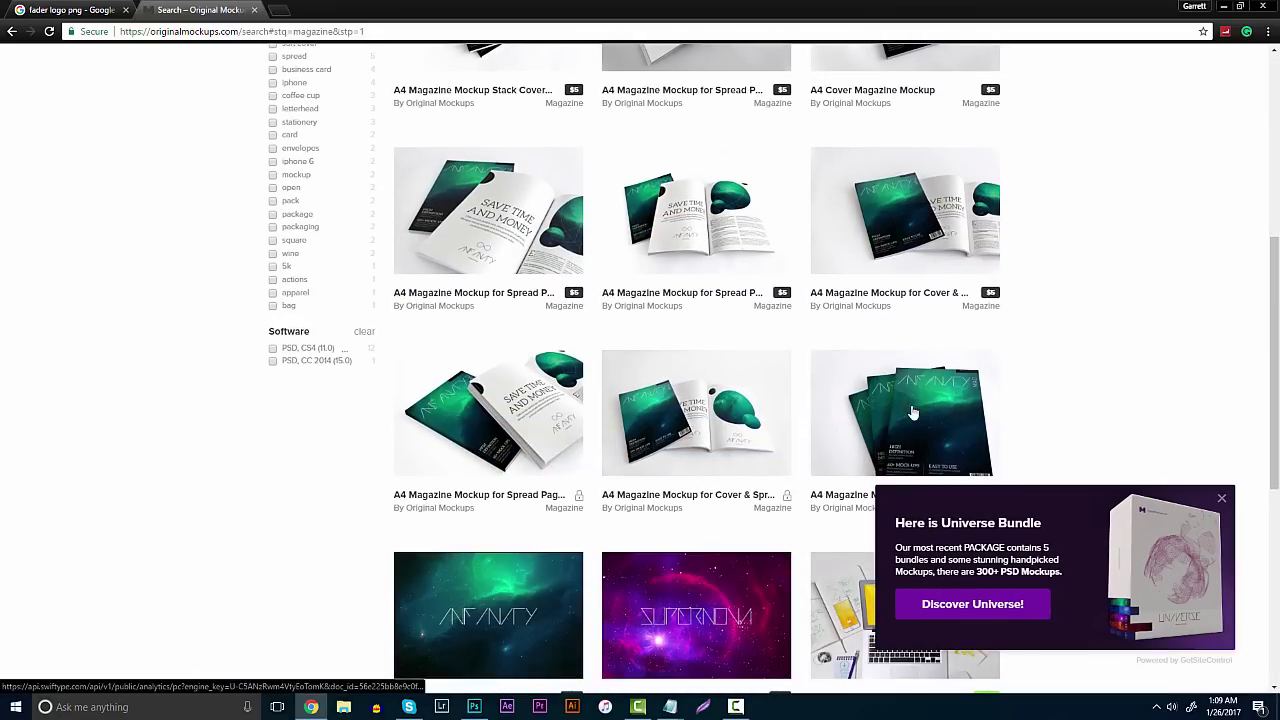
scroll(912, 412, "down", 3)
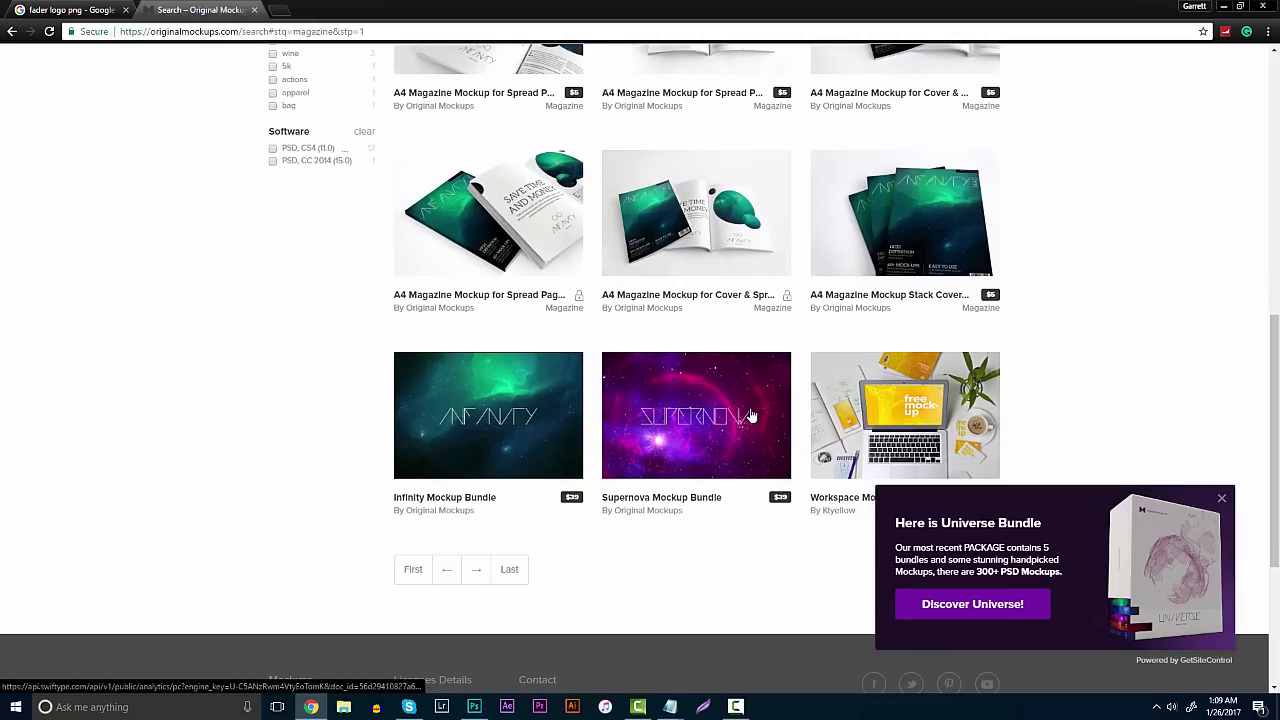
left_click(477, 575)
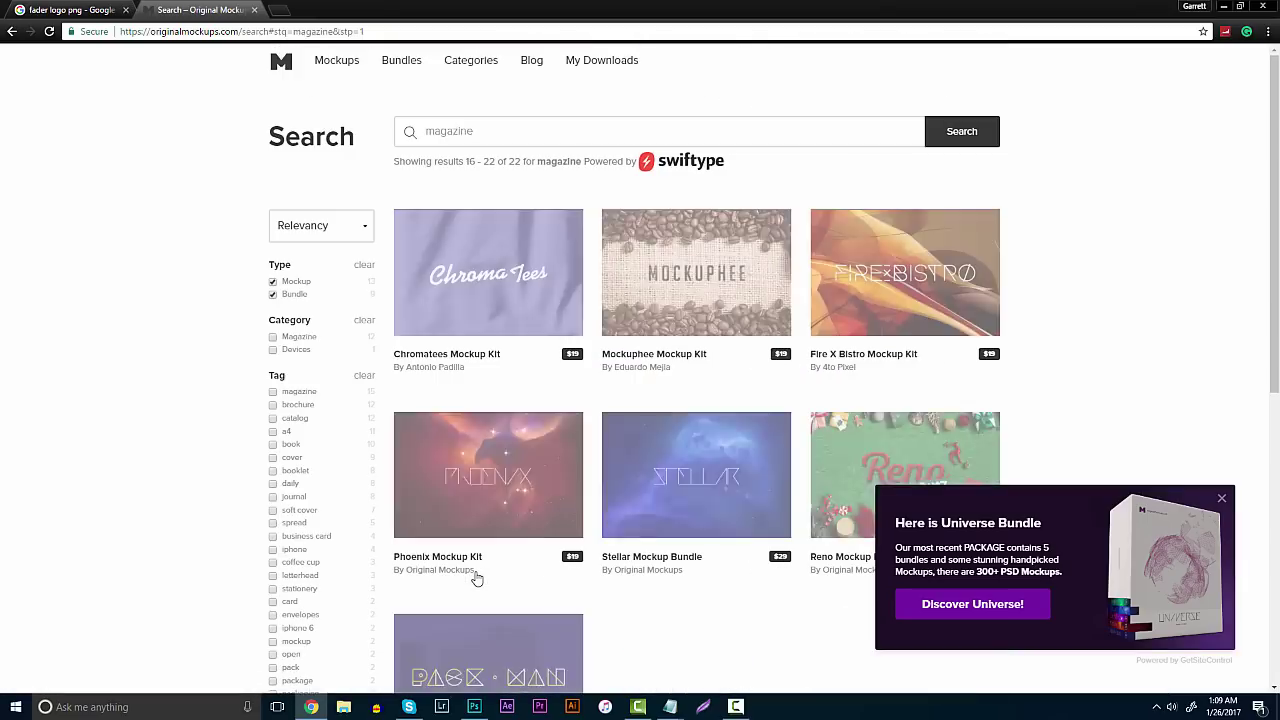
scroll(489, 514, "down", 4)
left_click(452, 500)
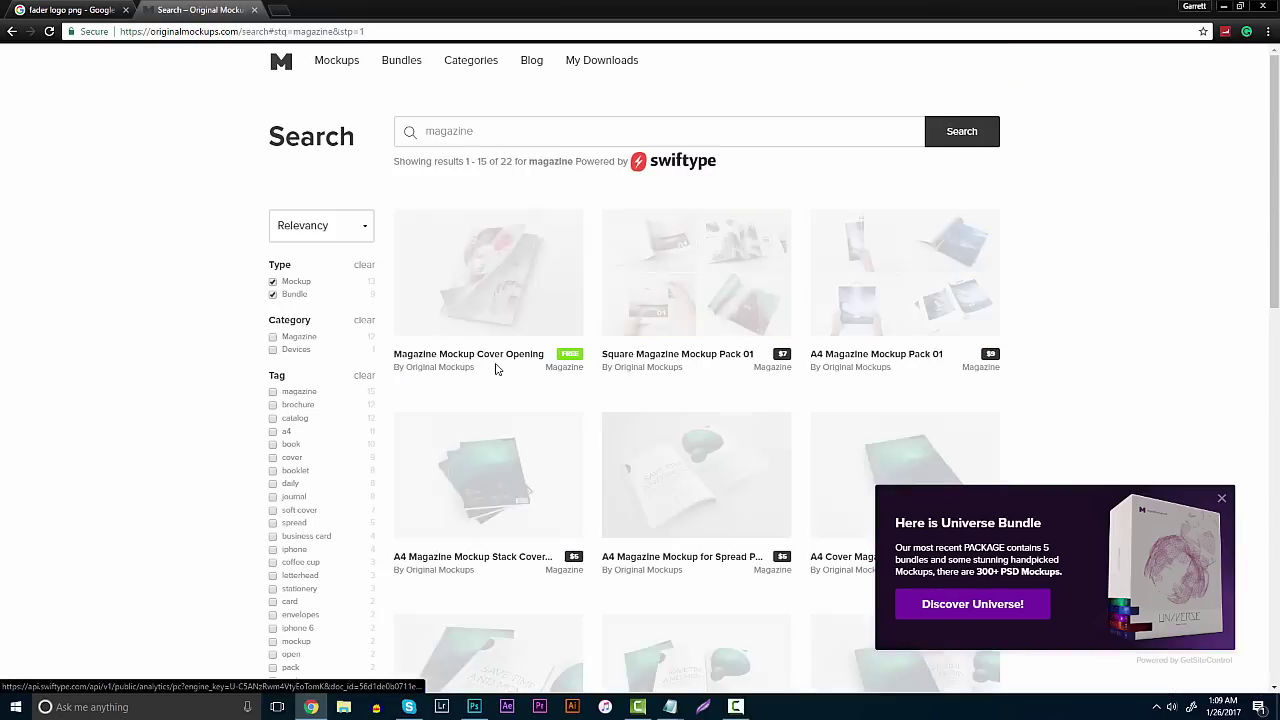
left_click(502, 290)
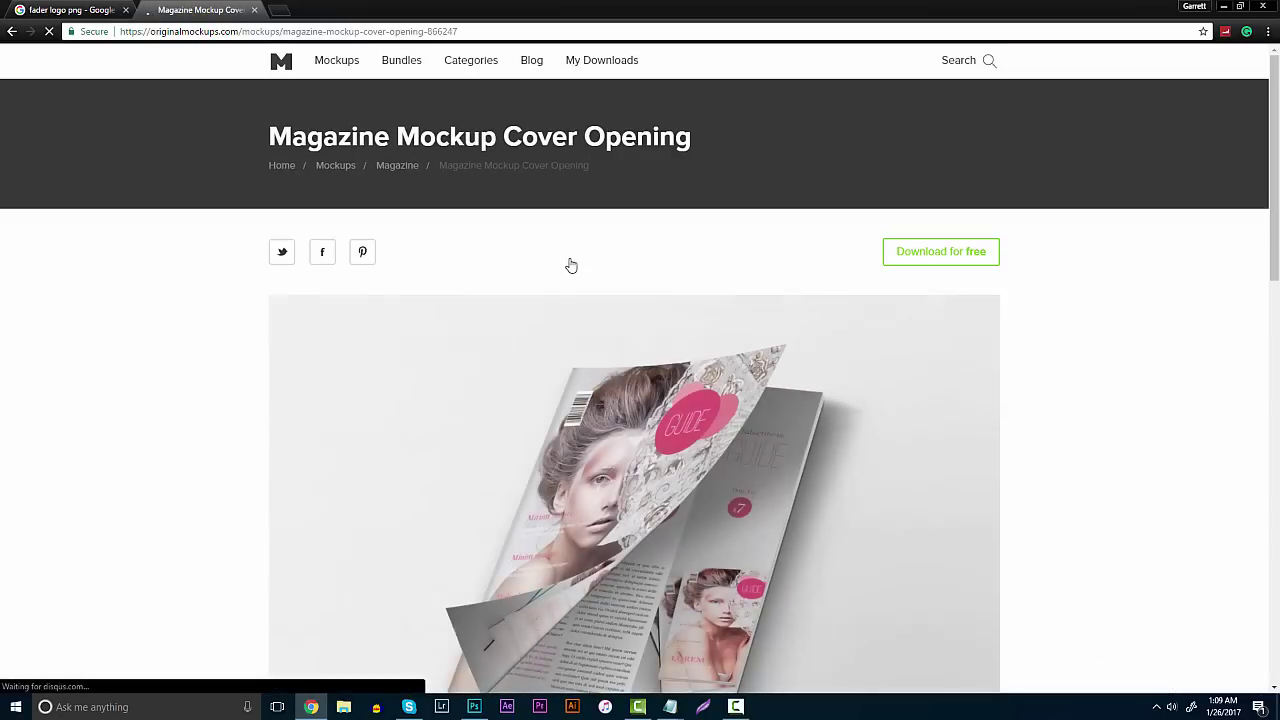
scroll(592, 347, "down", 2)
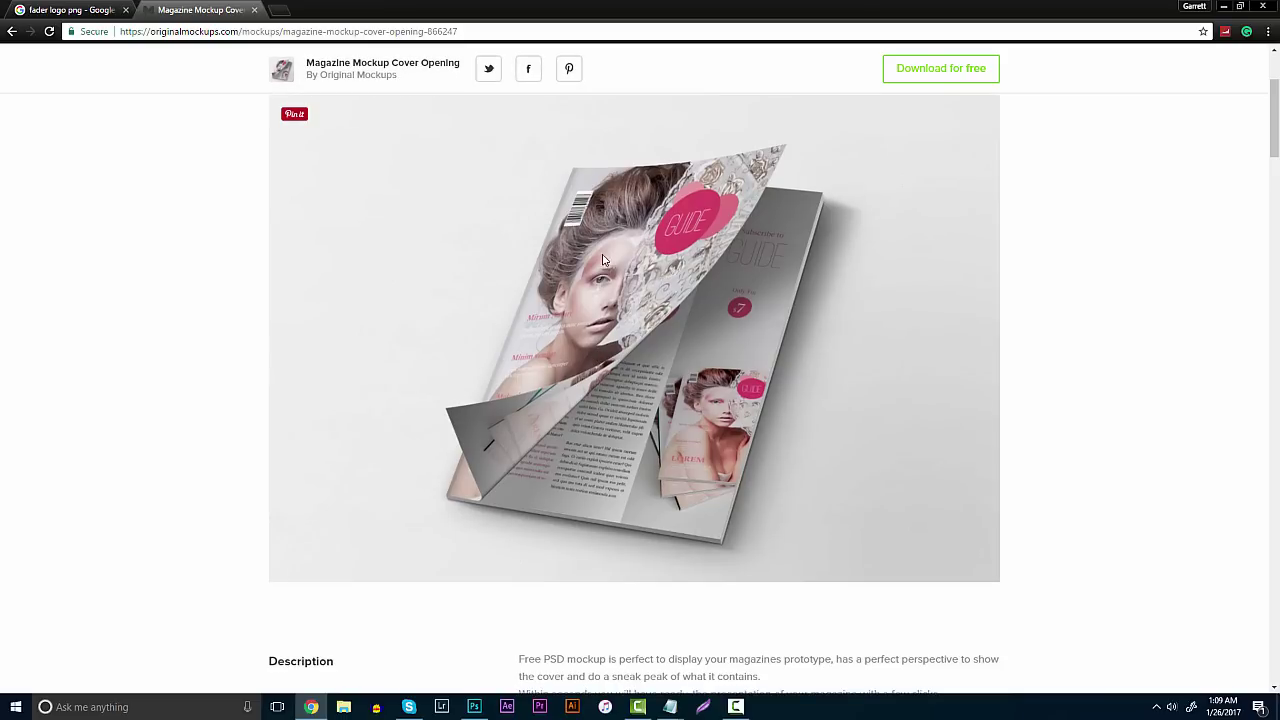
Switch to Photoshop and create a new document 1000 pixels wide and 1222 pixels high
left_click(474, 706)
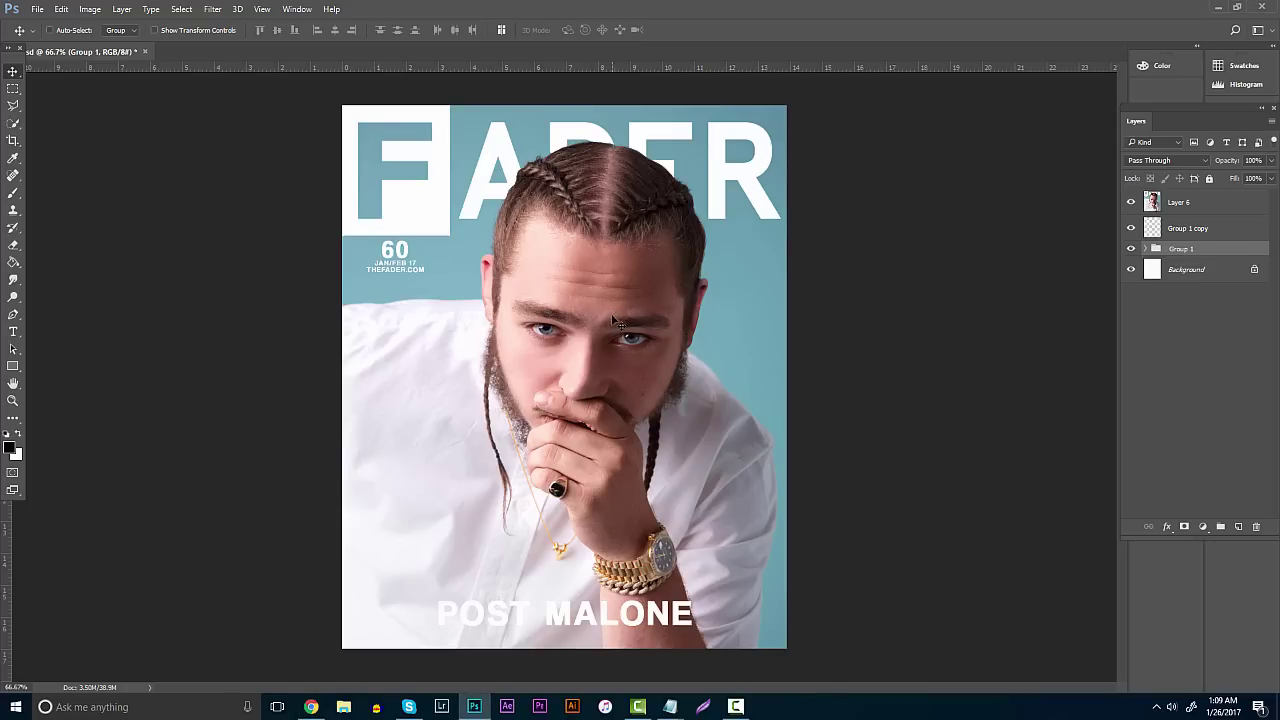
left_click(37, 9)
left_click(50, 24)
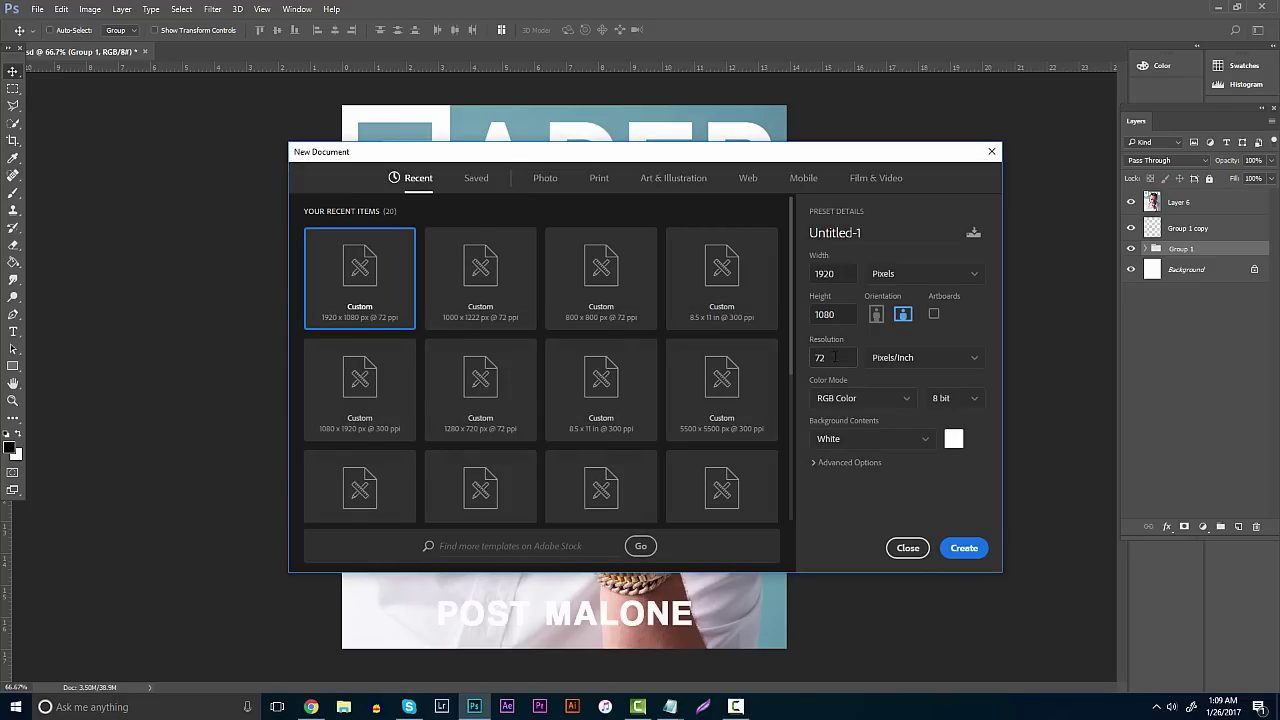
double_click(850, 271)
type("1000")
key("Tab")
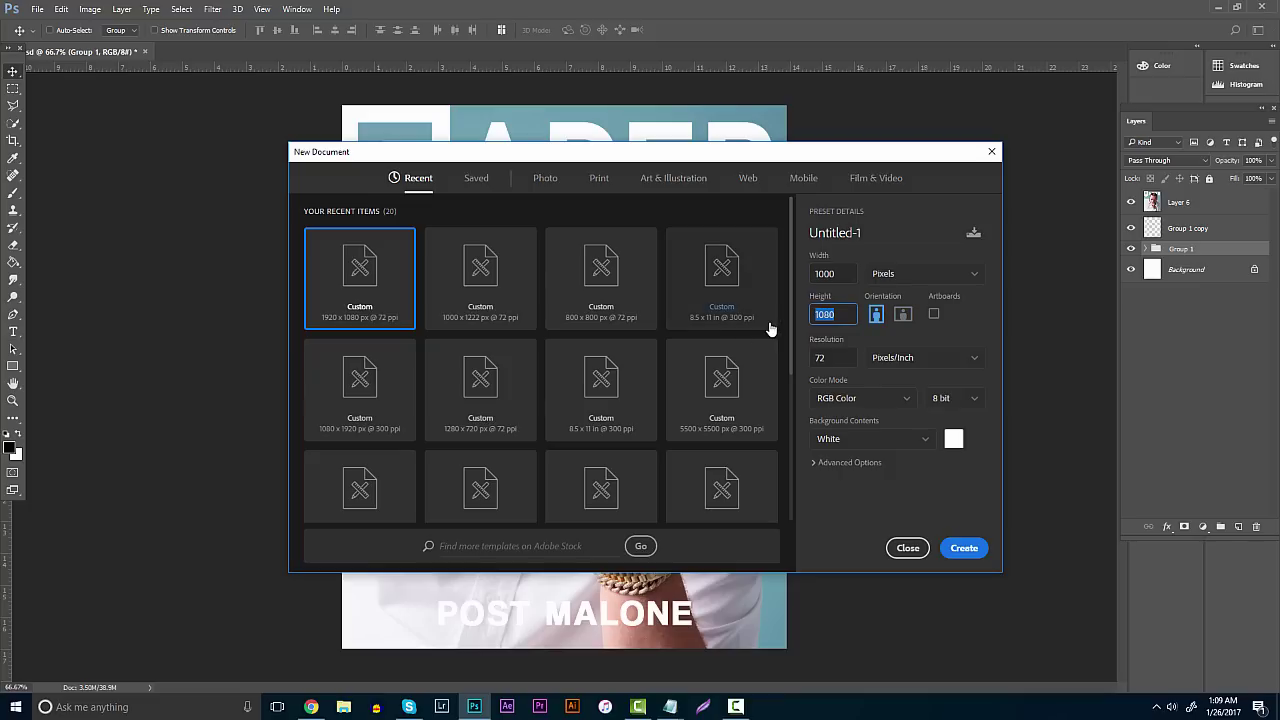
type("12")
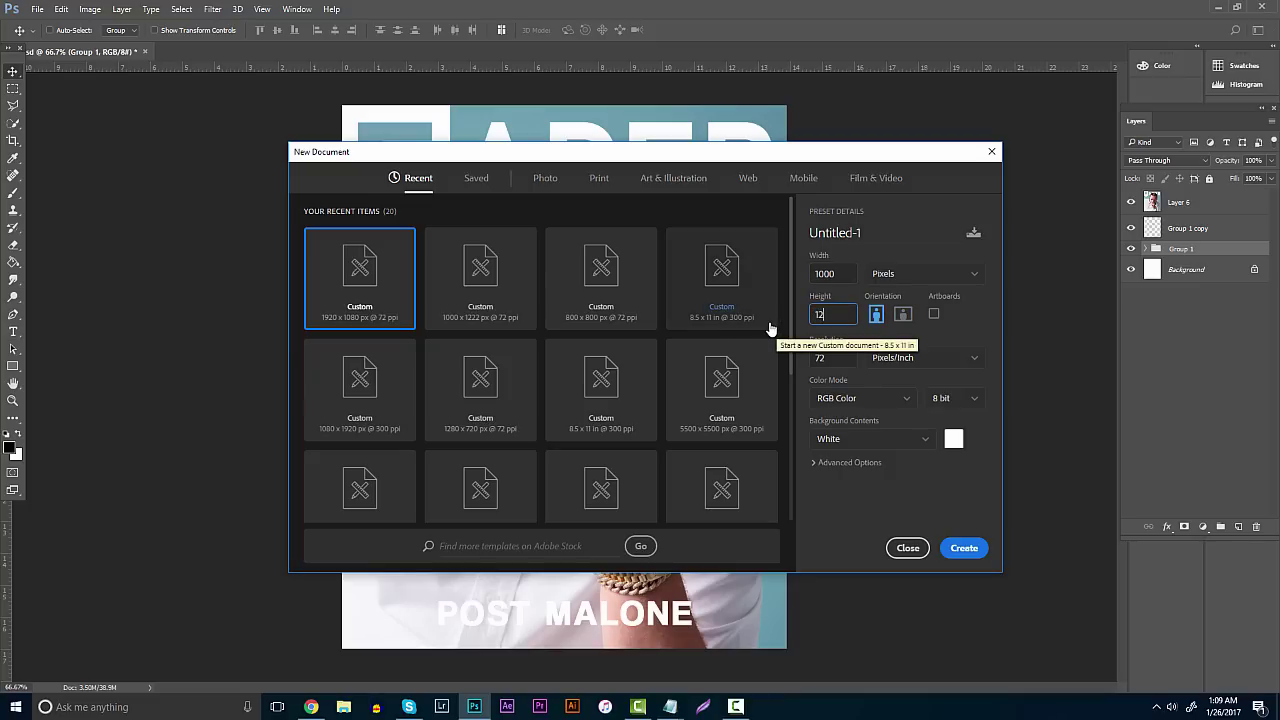
type("22")
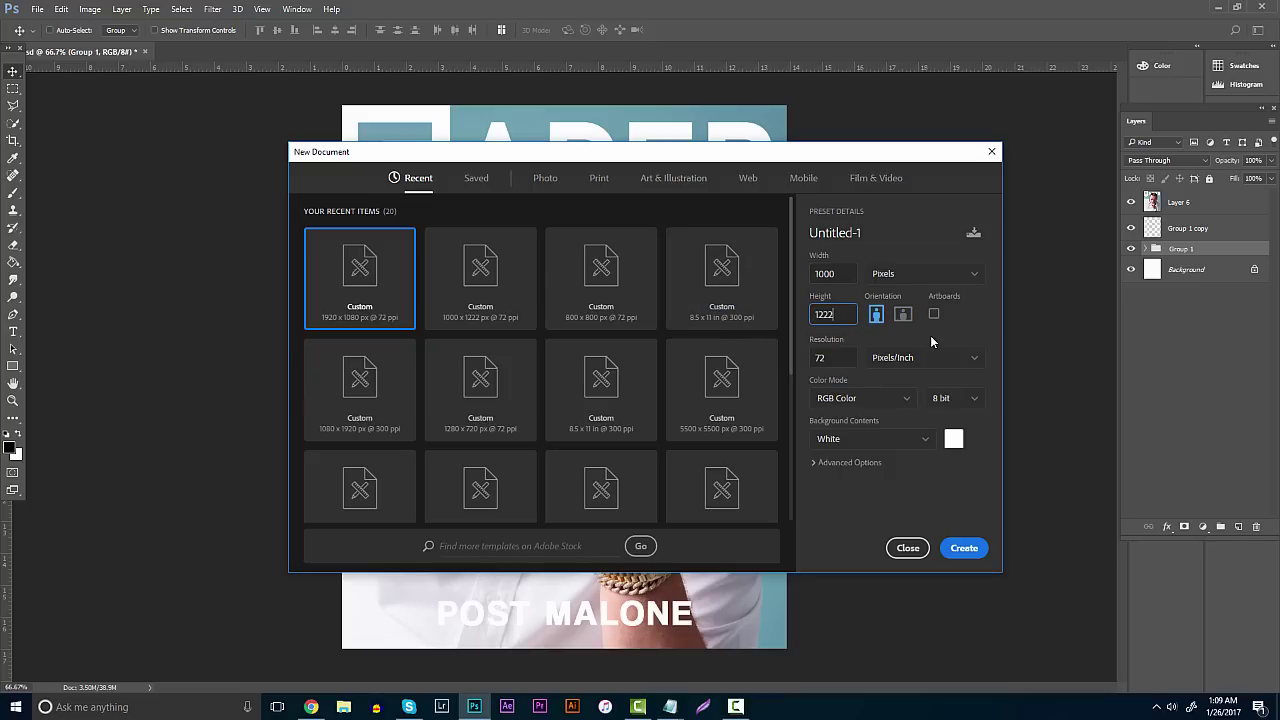
left_click(958, 550)
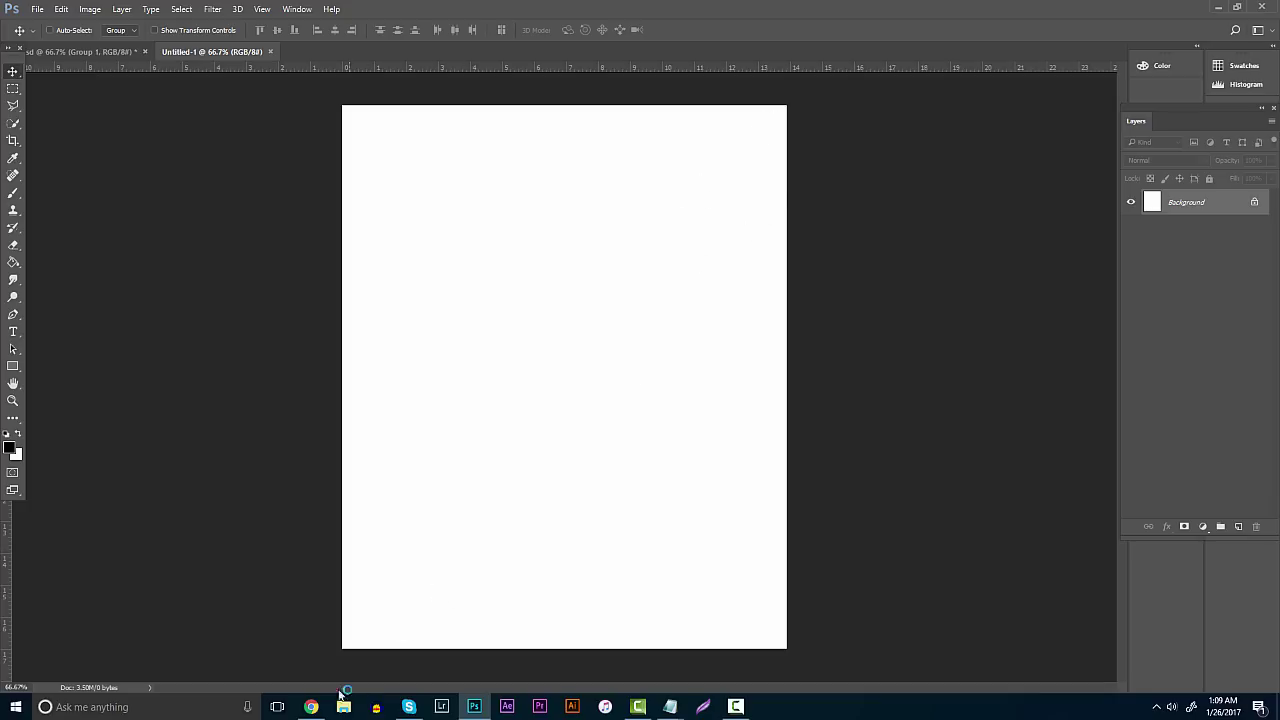
Switch to Chrome, go to google.com and run an image search for "fader magazine"
left_click(311, 706)
left_click(275, 31)
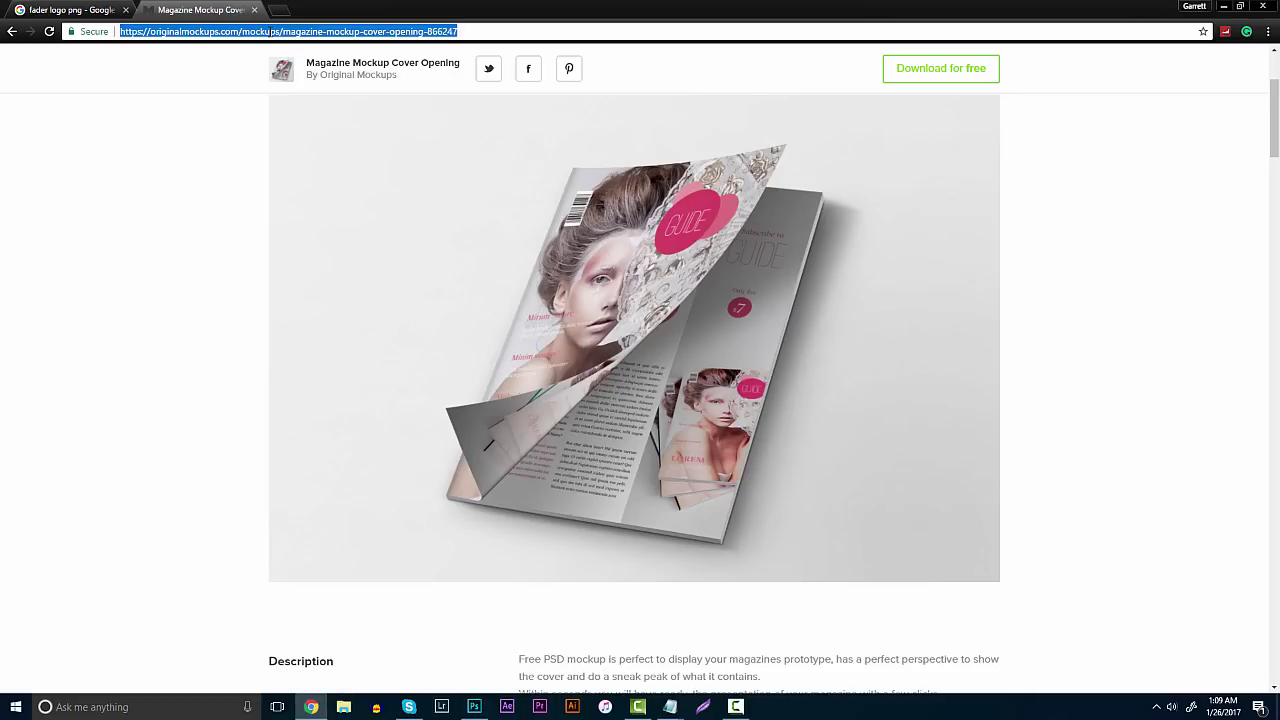
type("google.com")
key("Return")
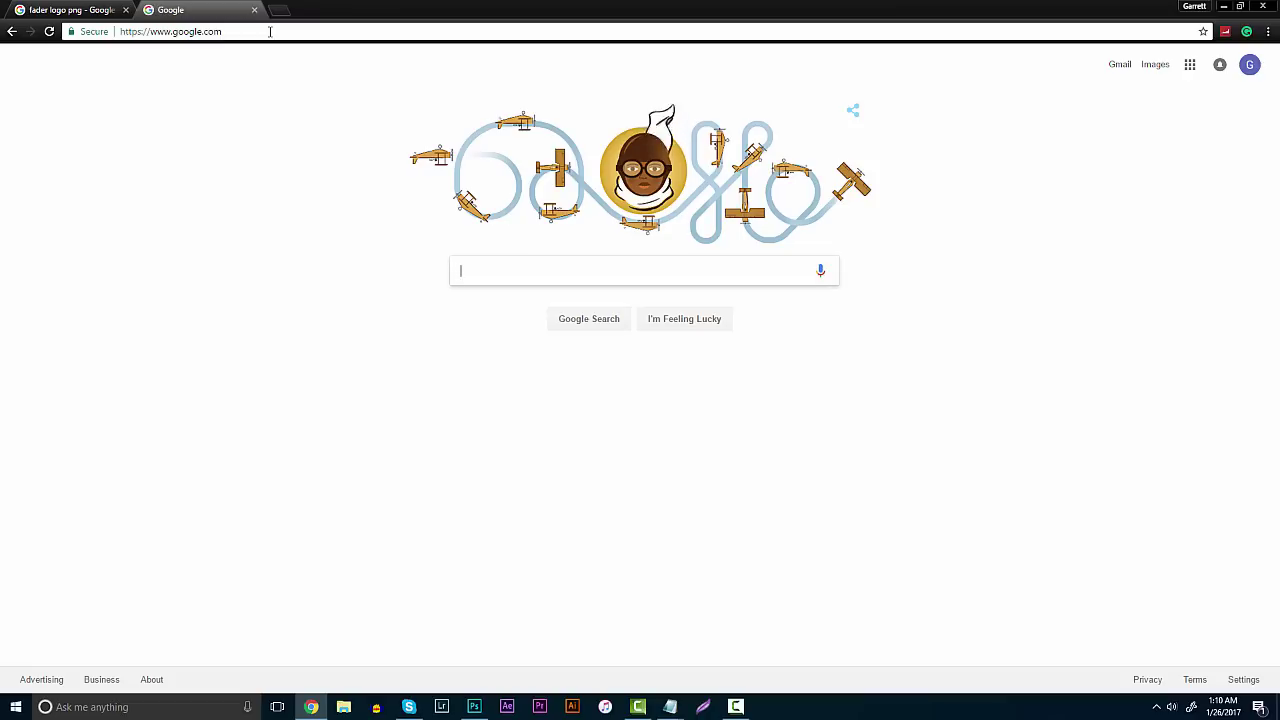
type("fader mag")
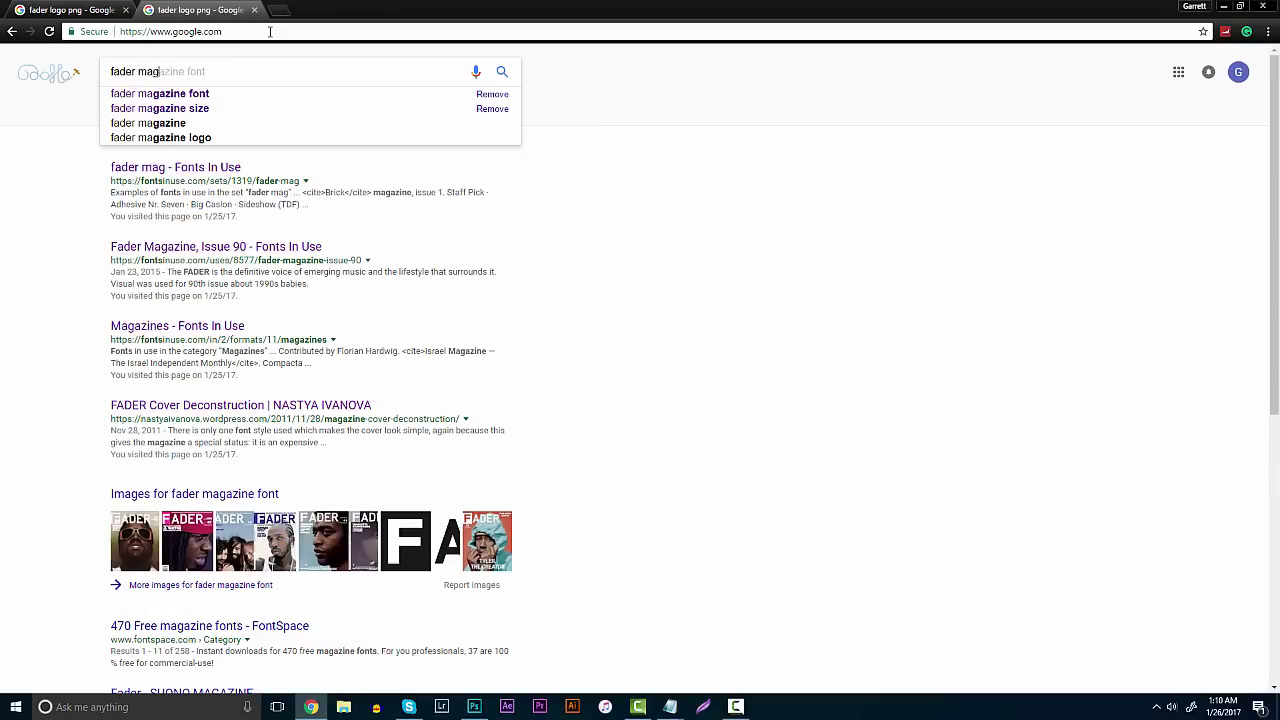
type("azine")
key("Return")
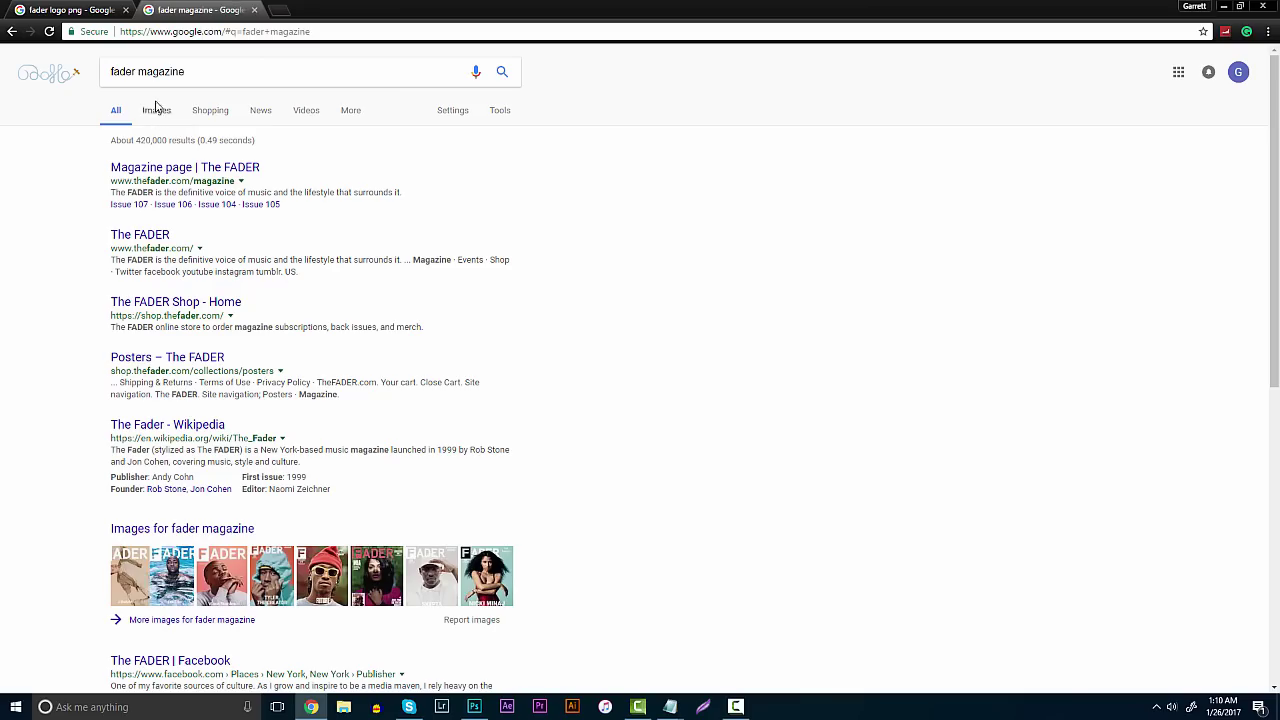
left_click(158, 110)
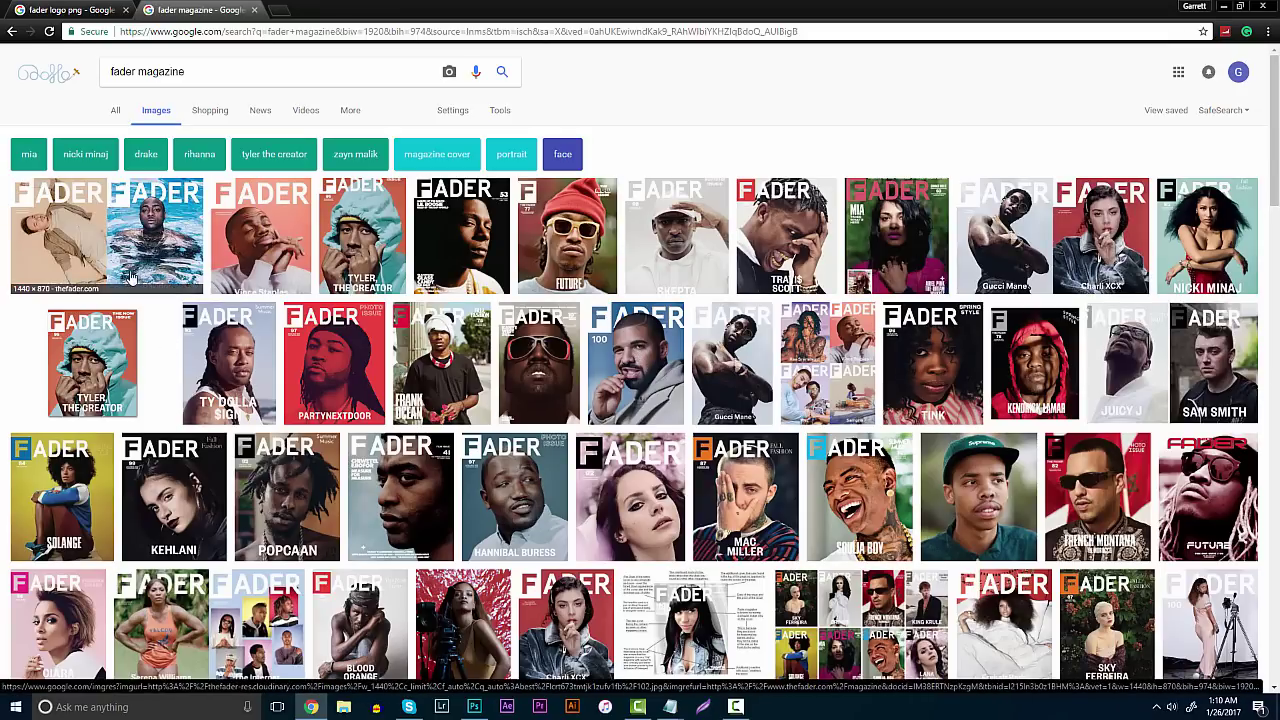
Examine the FADER cover images for how the logo, portrait and name text are laid out
scroll(278, 240, "down", 3)
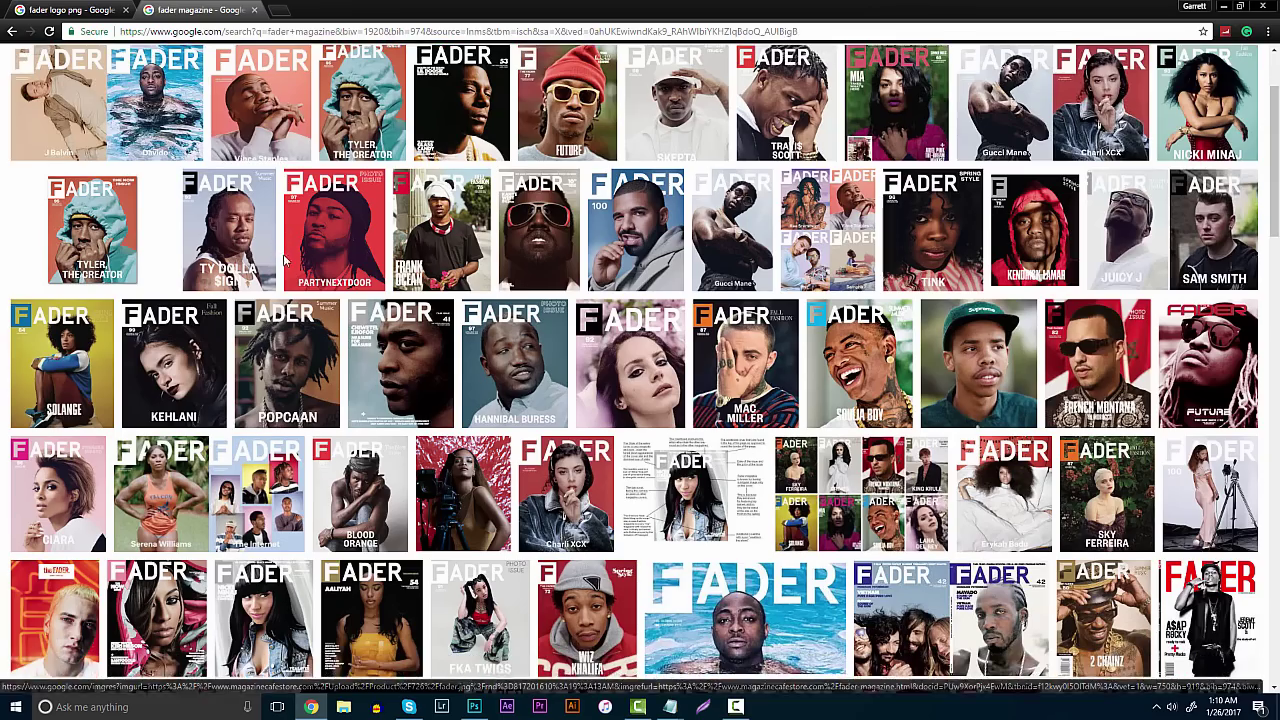
scroll(287, 268, "down", 1)
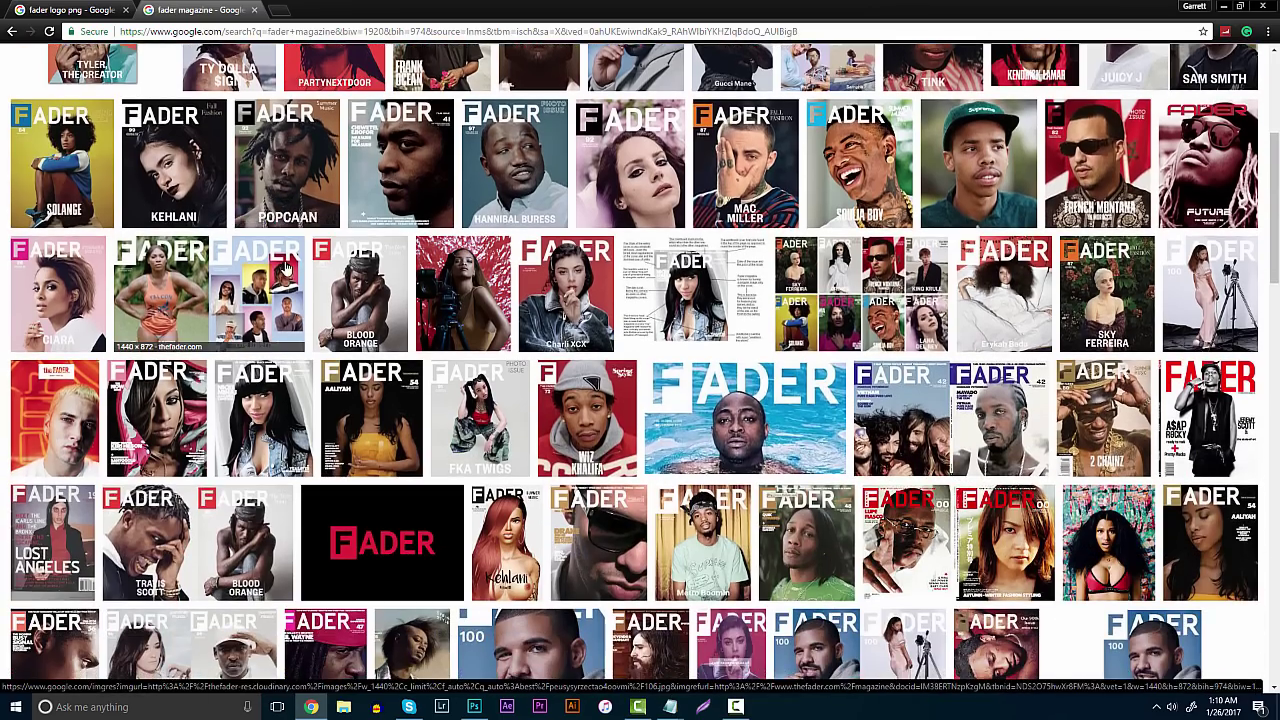
scroll(287, 268, "down", 3)
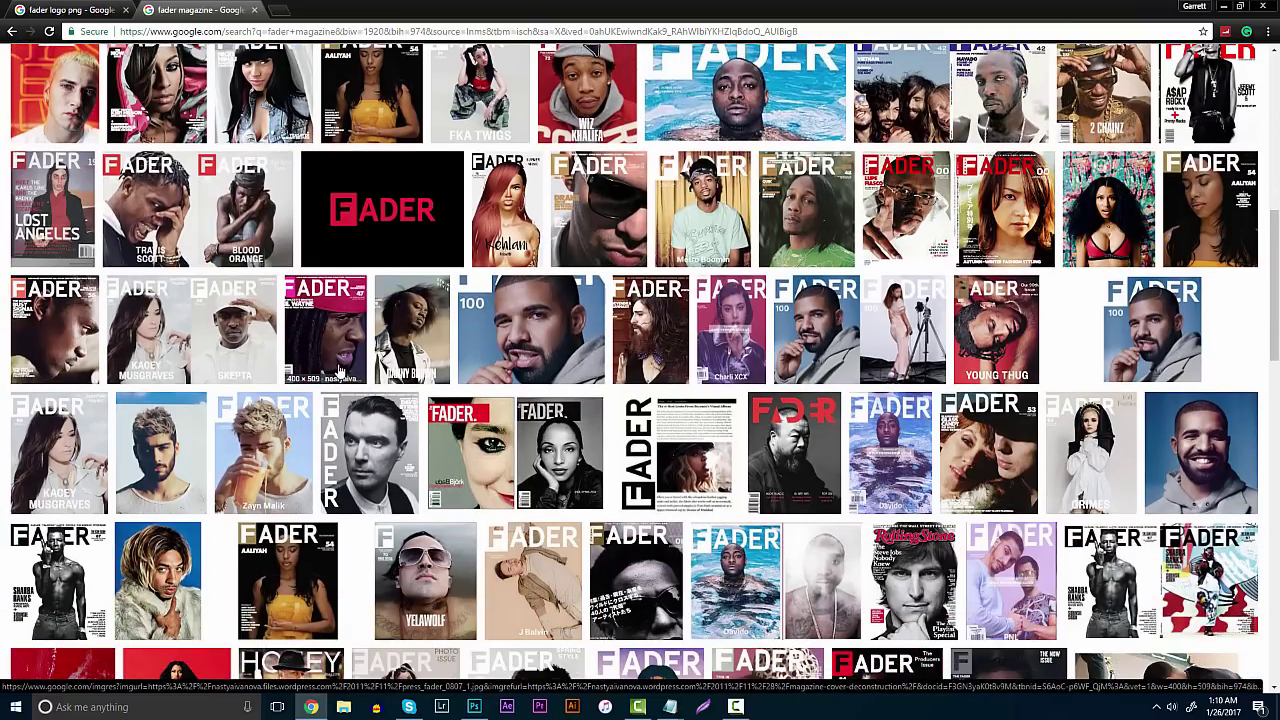
scroll(320, 352, "down", 2)
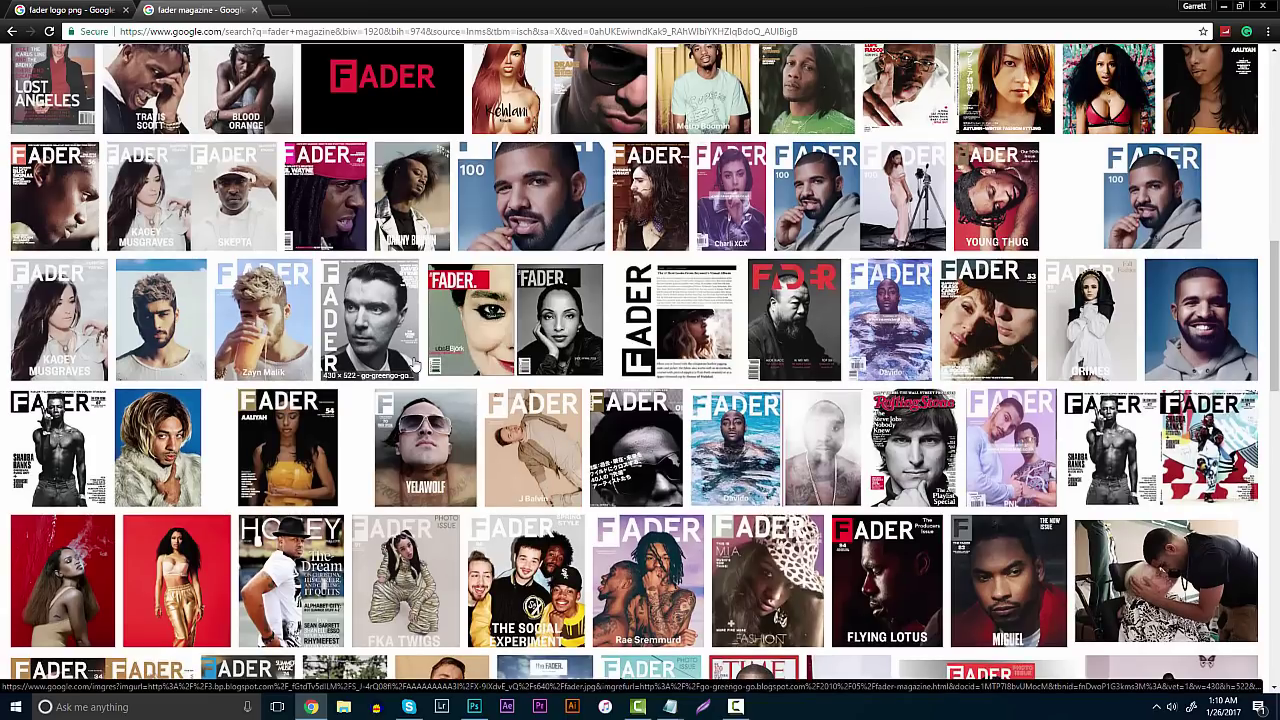
scroll(413, 363, "up", 8)
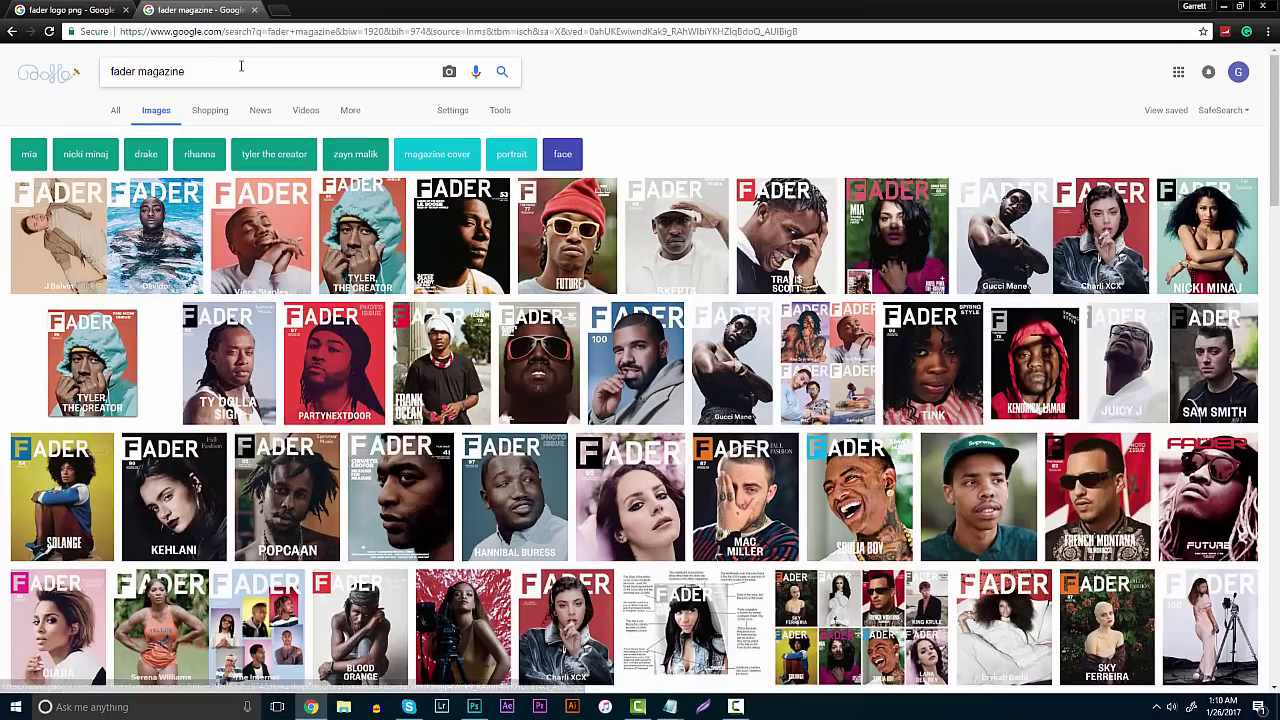
left_click_drag(241, 70, 108, 72)
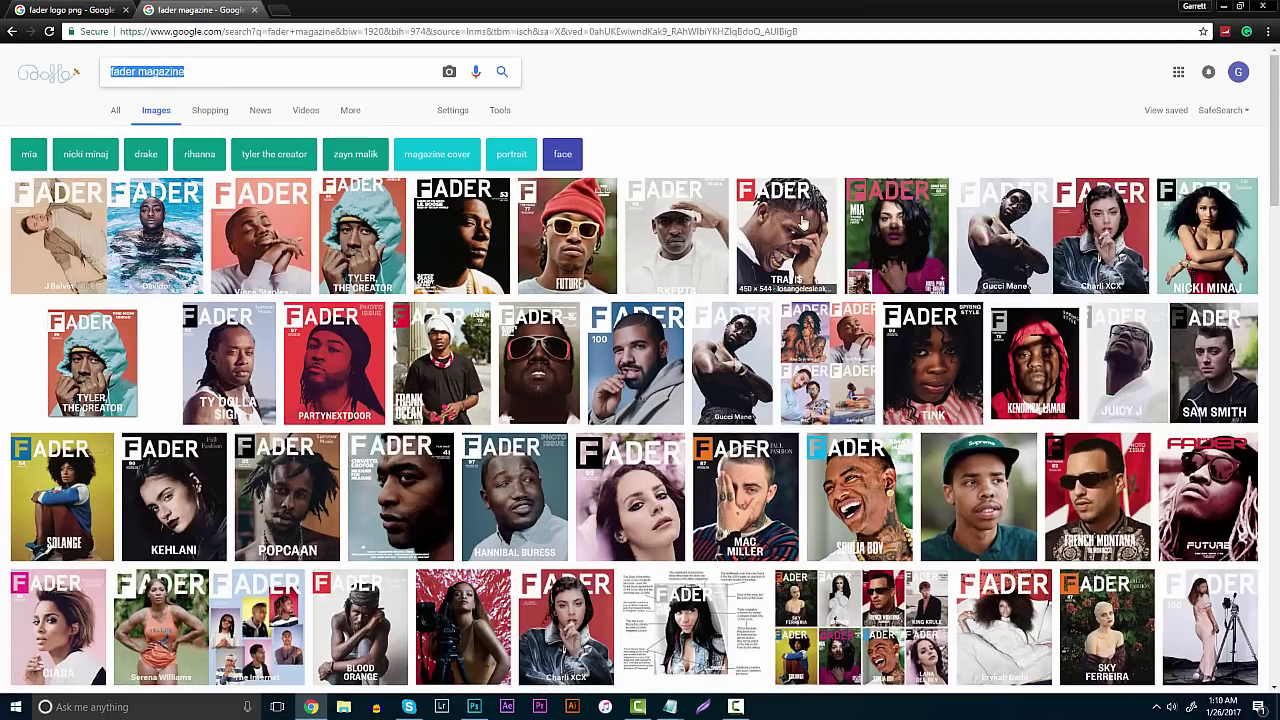
Run a Google image search for "post malone" in a new browser tab
left_click(276, 9)
type("post malon")
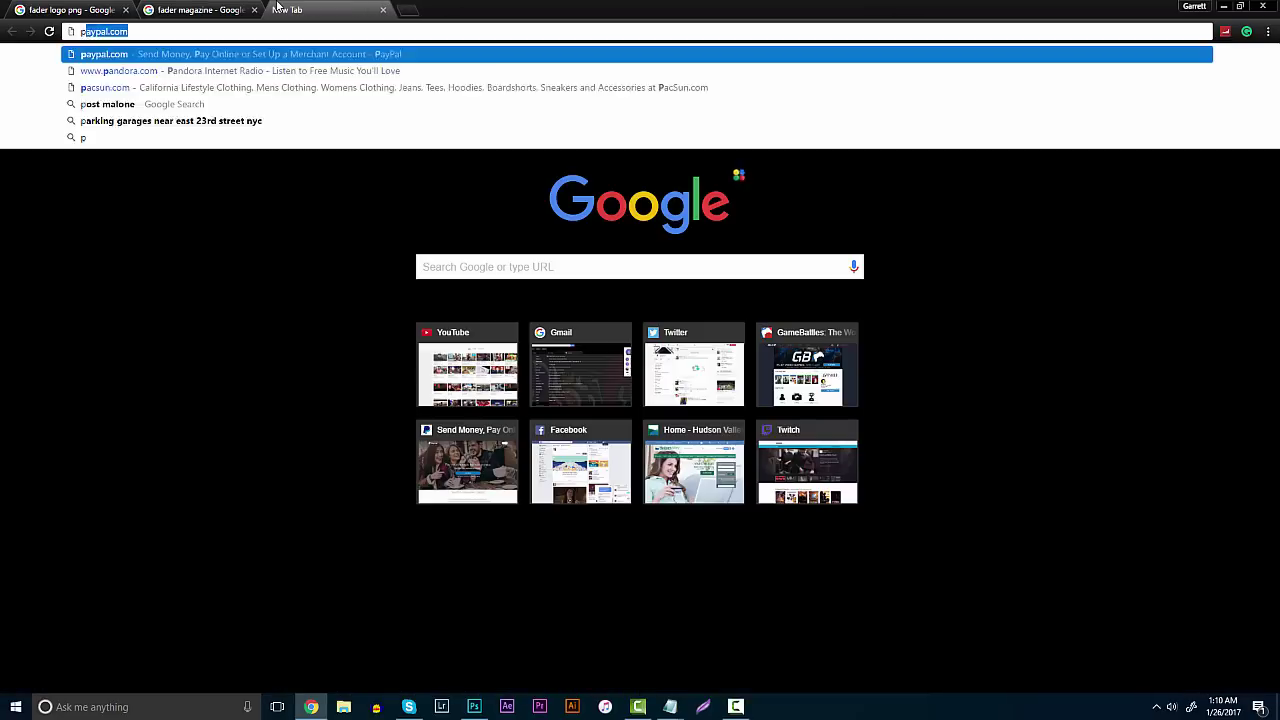
type("e wallapepr")
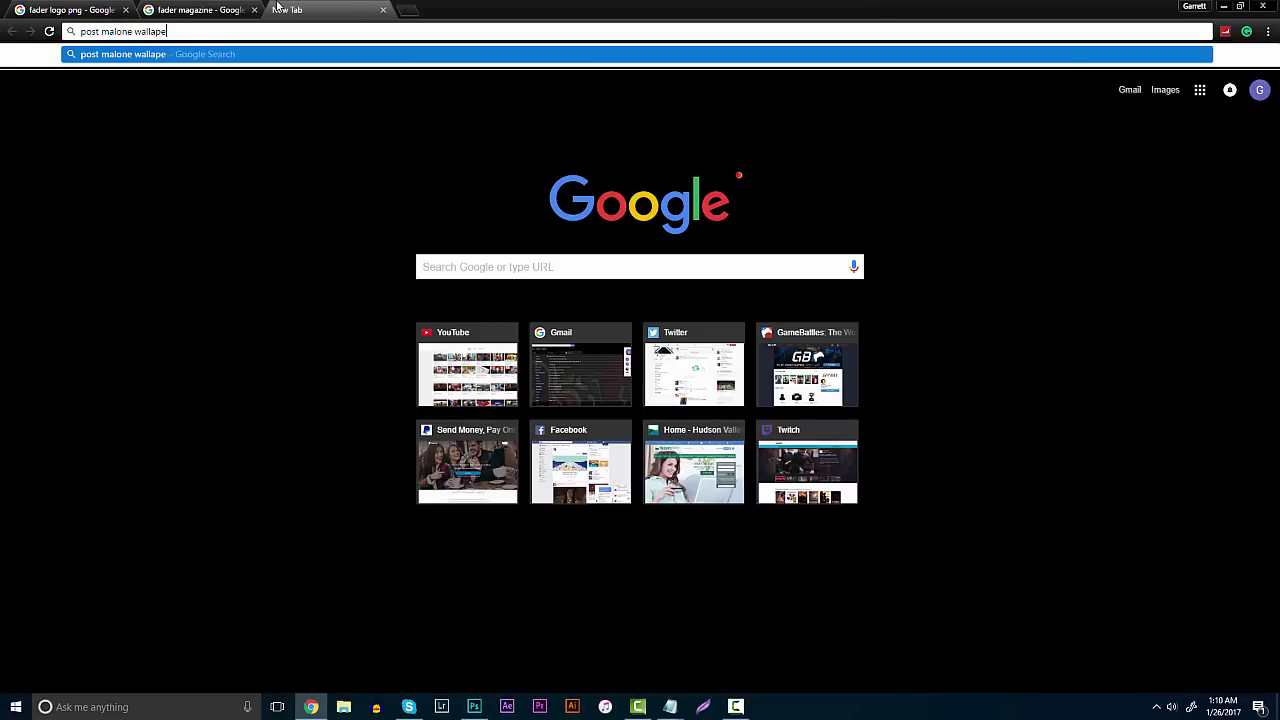
key("Return")
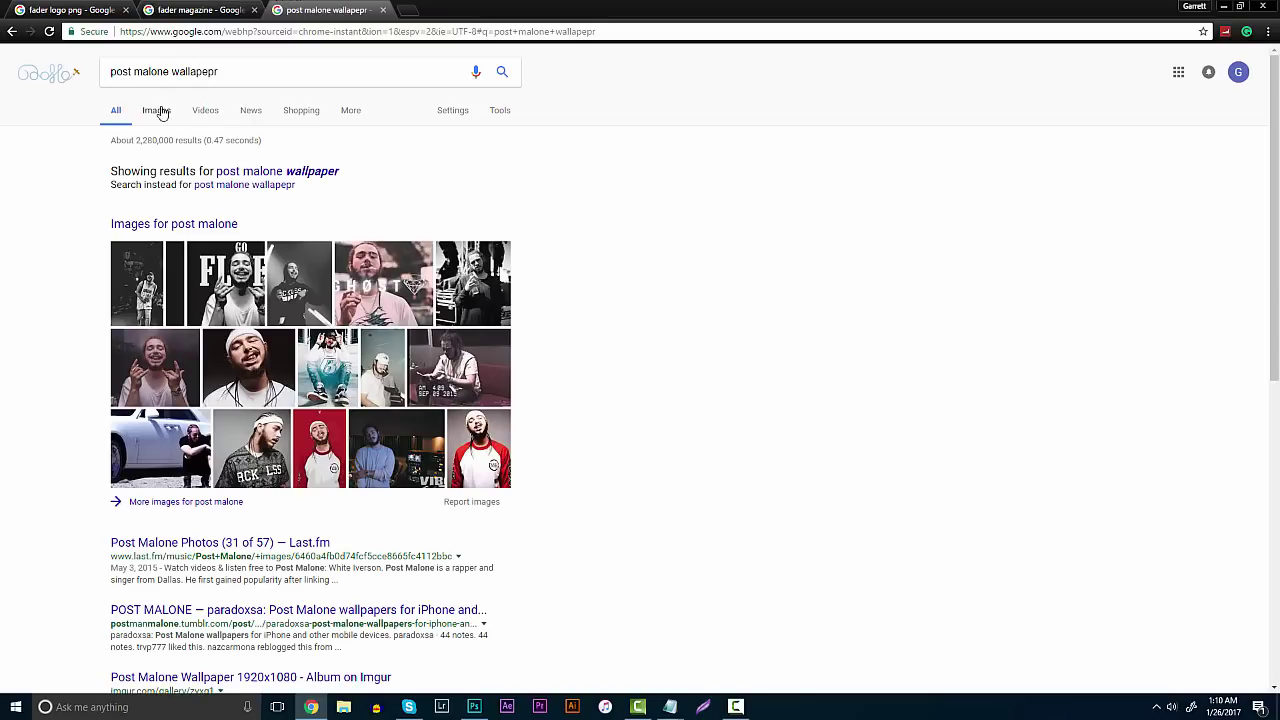
left_click_drag(173, 72, 302, 79)
key("BackSpace")
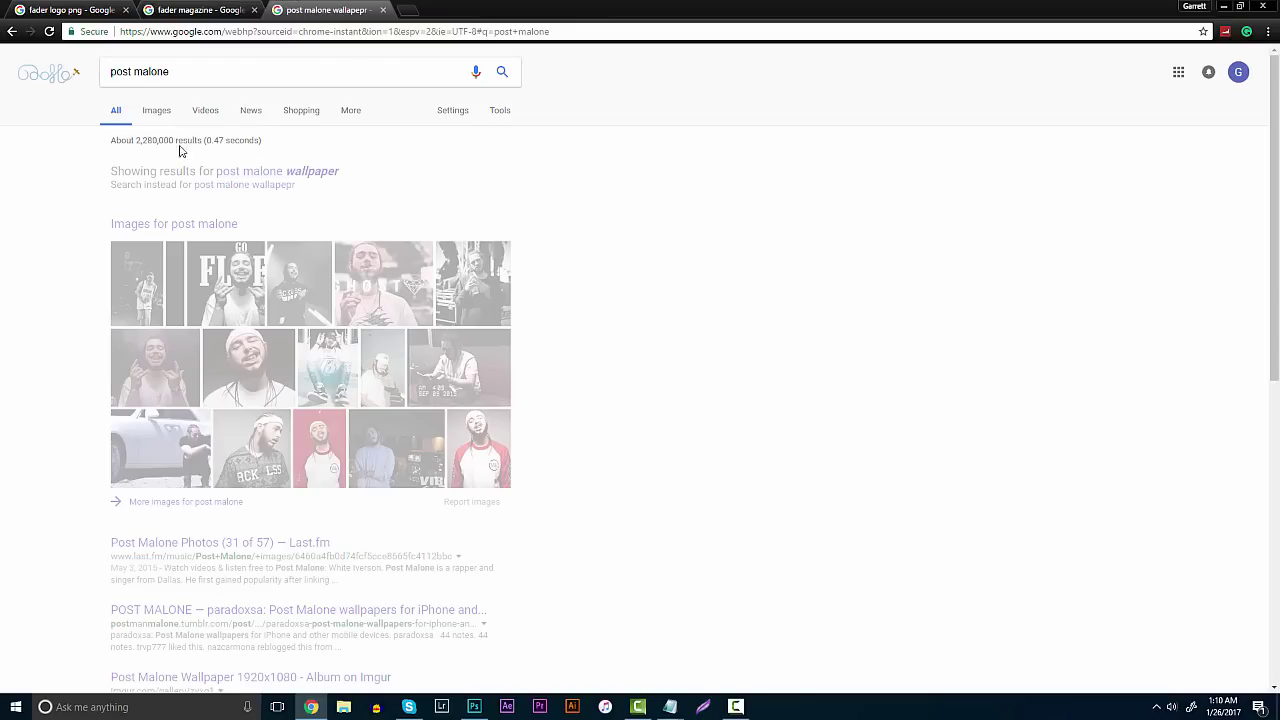
left_click(152, 117)
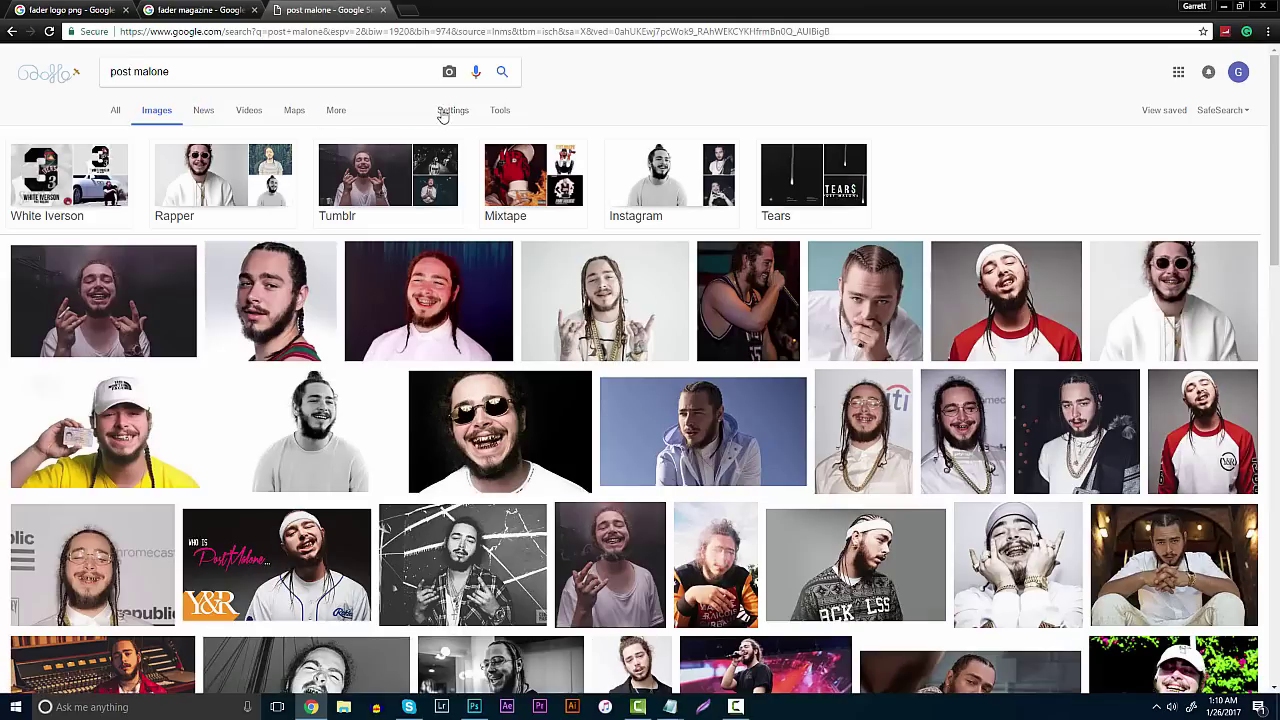
Filter the "post malone" image results to sizes larger than 4 MP (2272×1704)
left_click(500, 110)
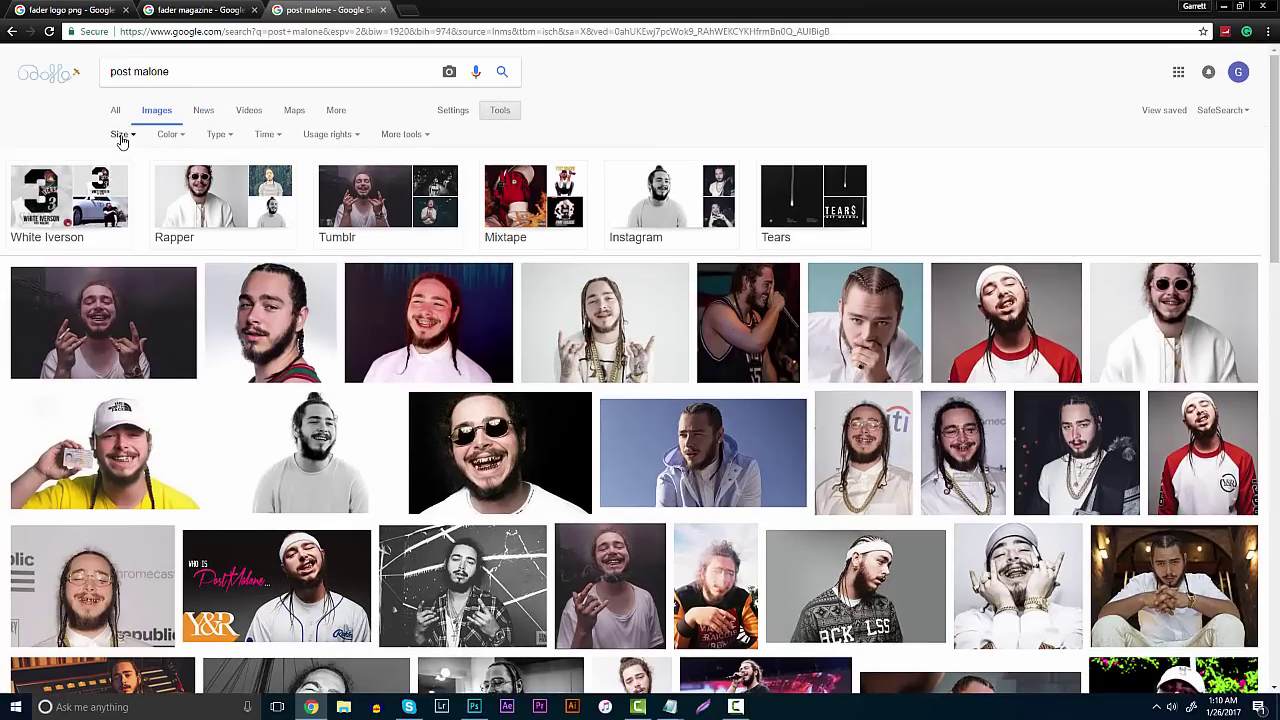
left_click(120, 134)
mouse_move(150, 232)
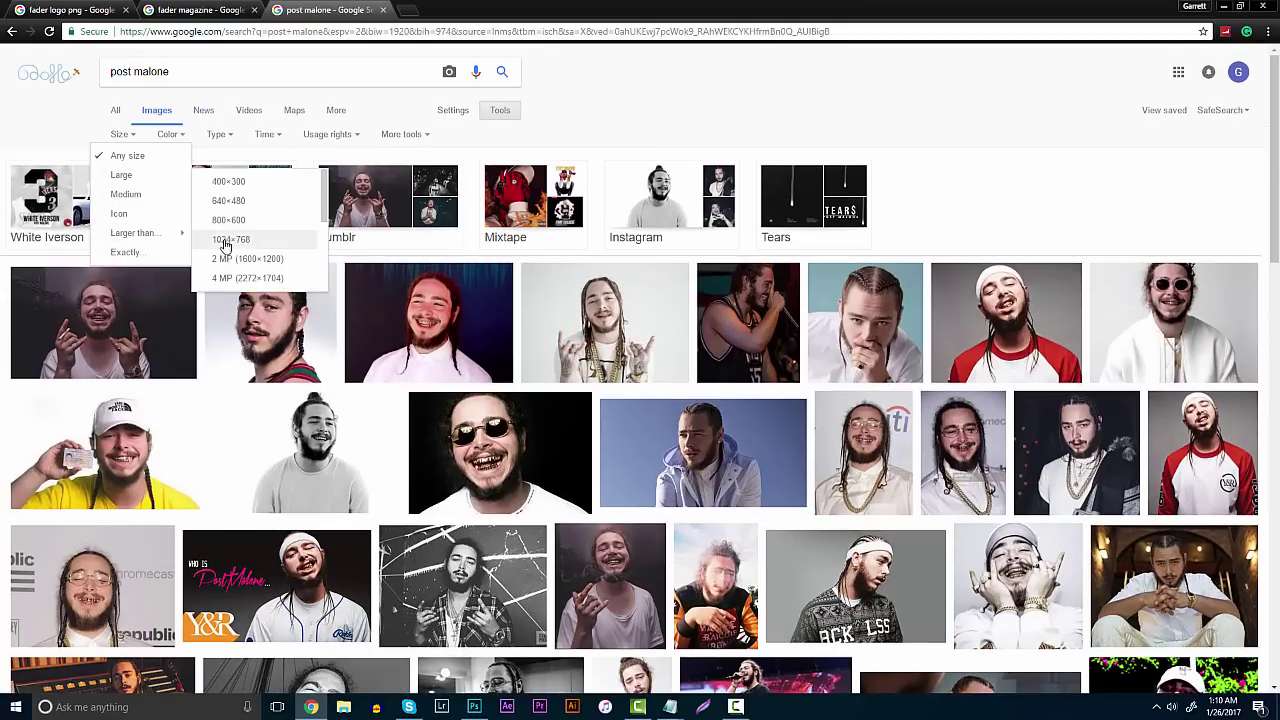
left_click(240, 278)
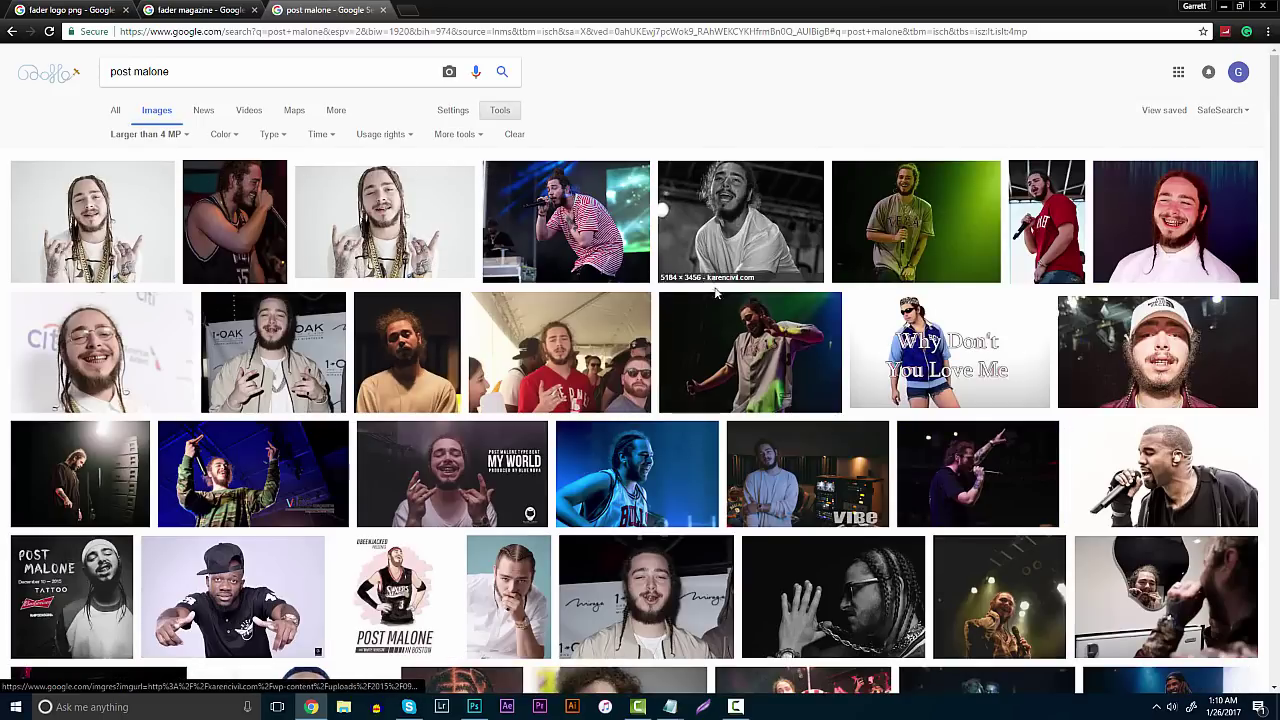
Browse the filtered results and open the 2550 × 3825 portrait with braided hair and a teal background at full size
scroll(476, 310, "down", 2)
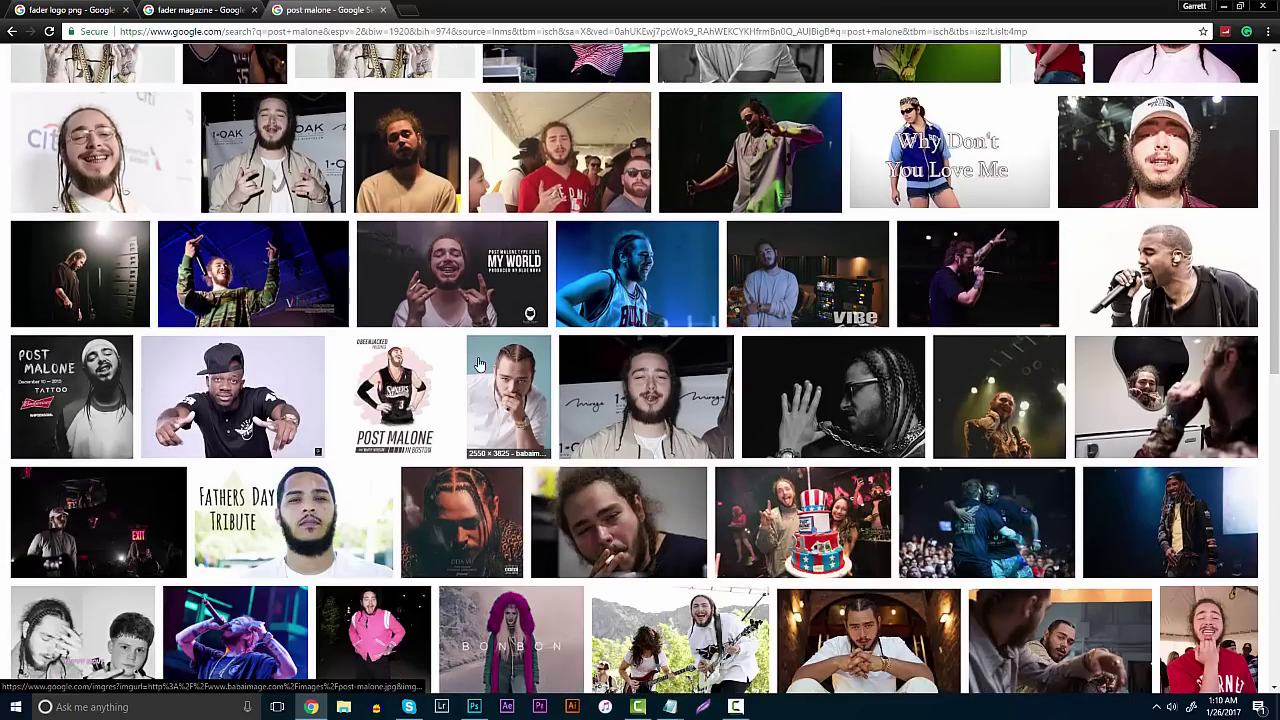
left_click(526, 382)
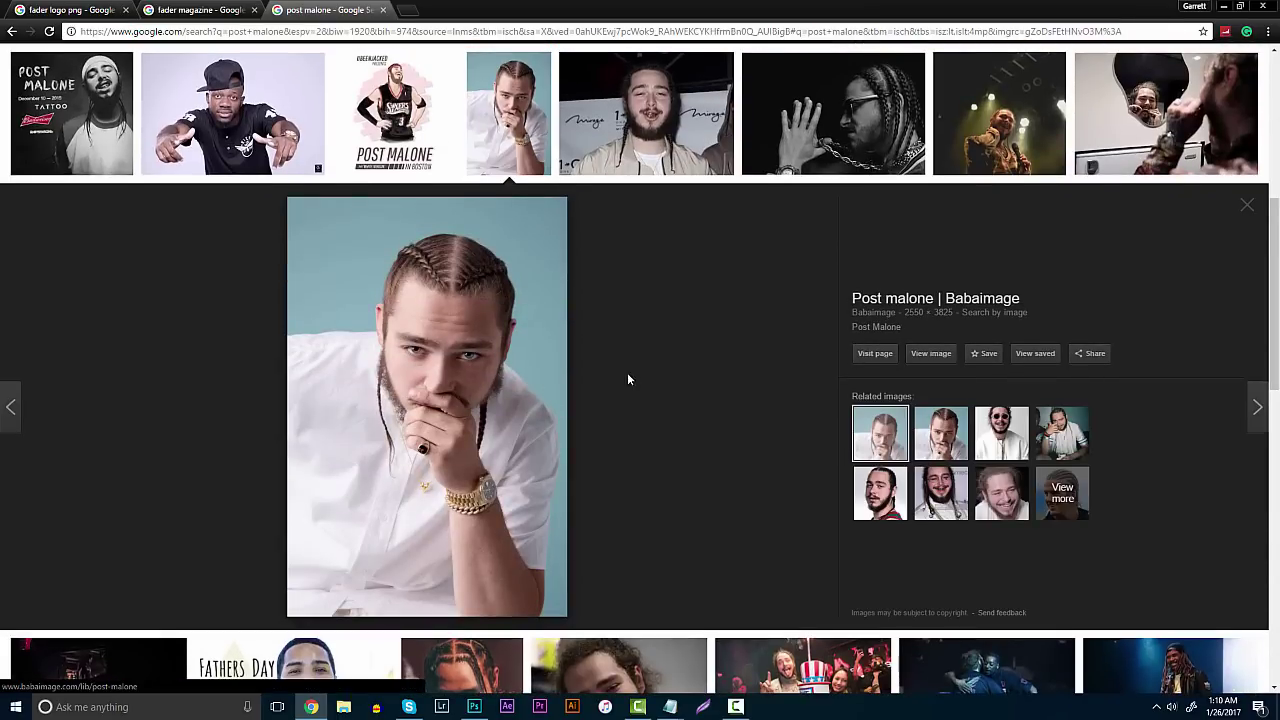
scroll(628, 379, "up", 2)
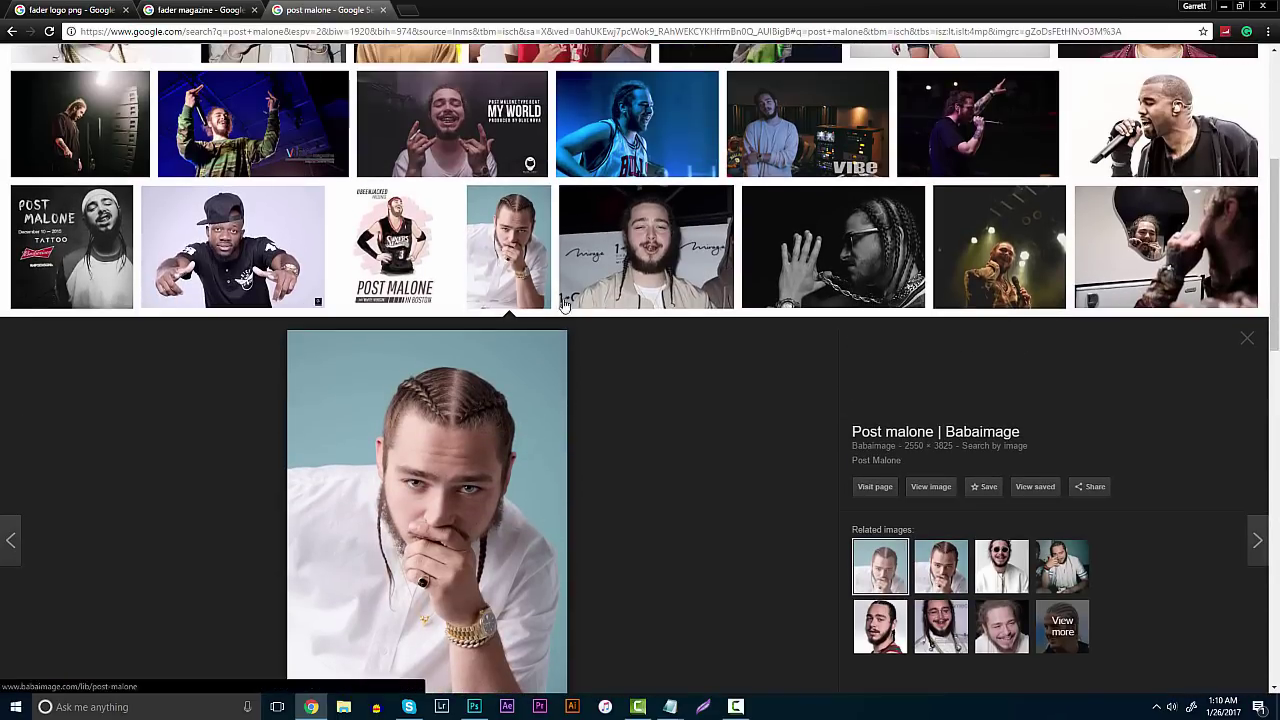
scroll(565, 305, "up", 2)
scroll(516, 461, "down", 2)
scroll(516, 461, "up", 3)
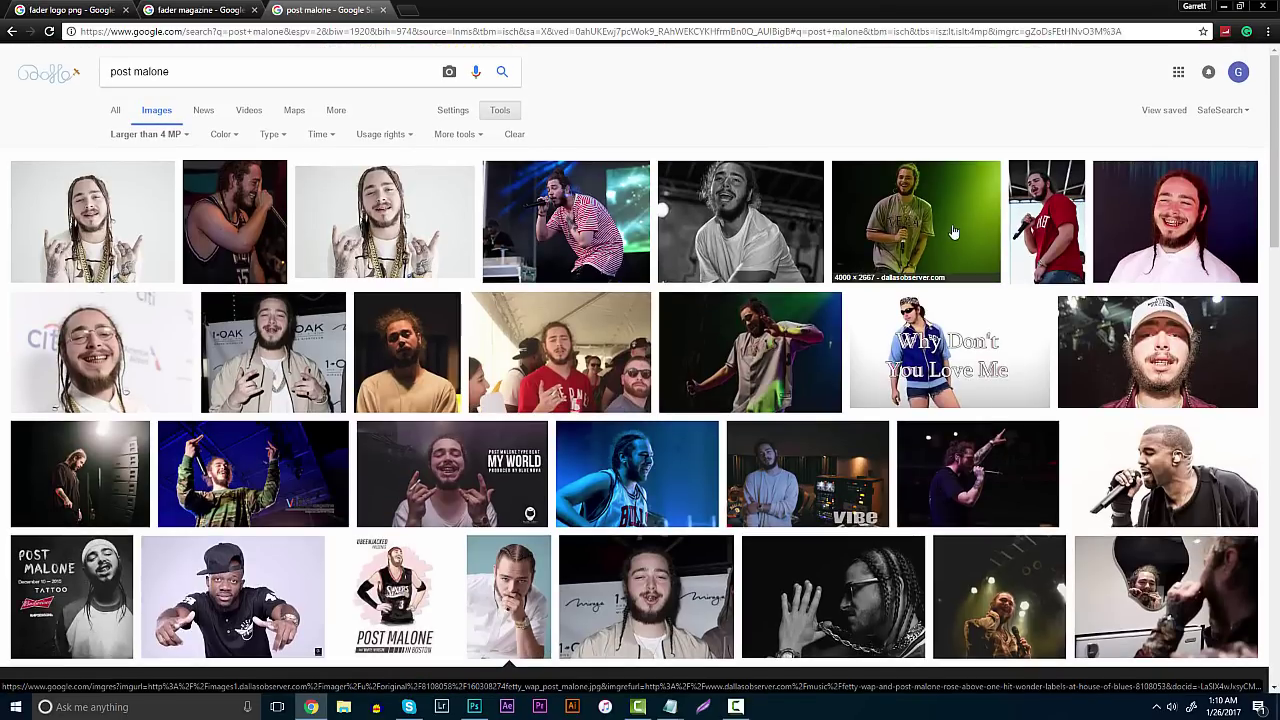
scroll(726, 425, "down", 15)
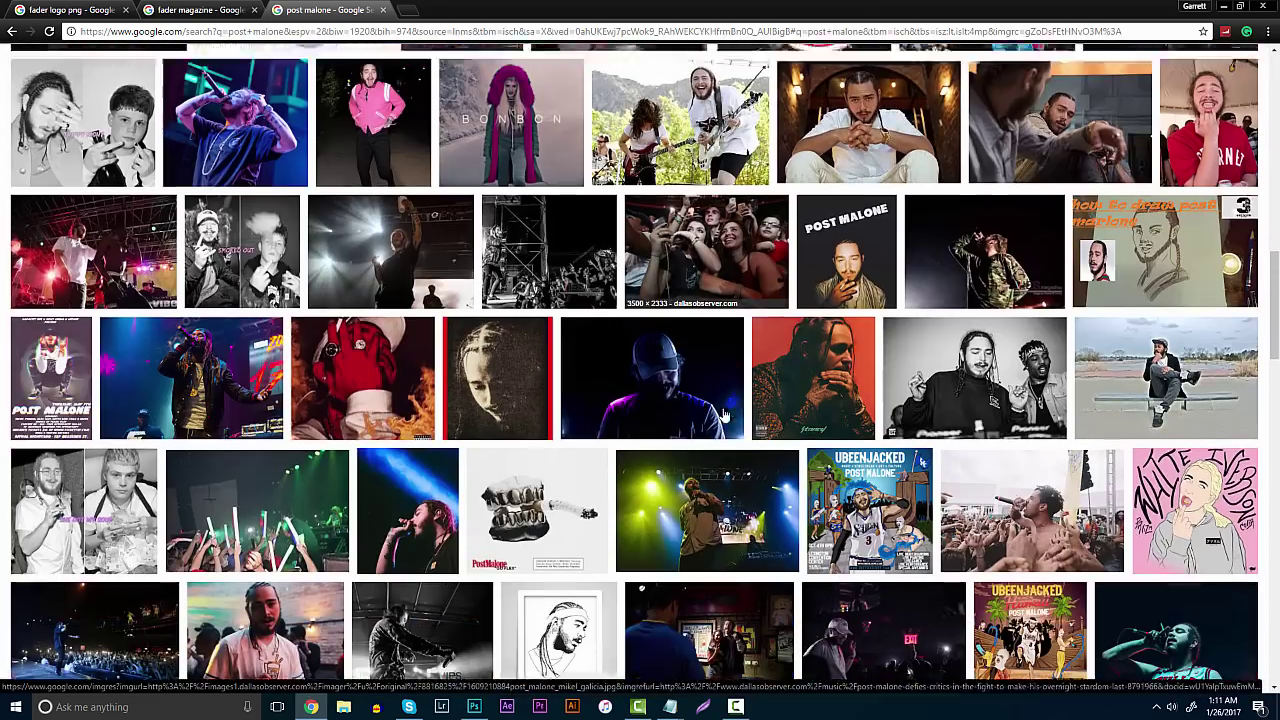
scroll(600, 405, "down", 2)
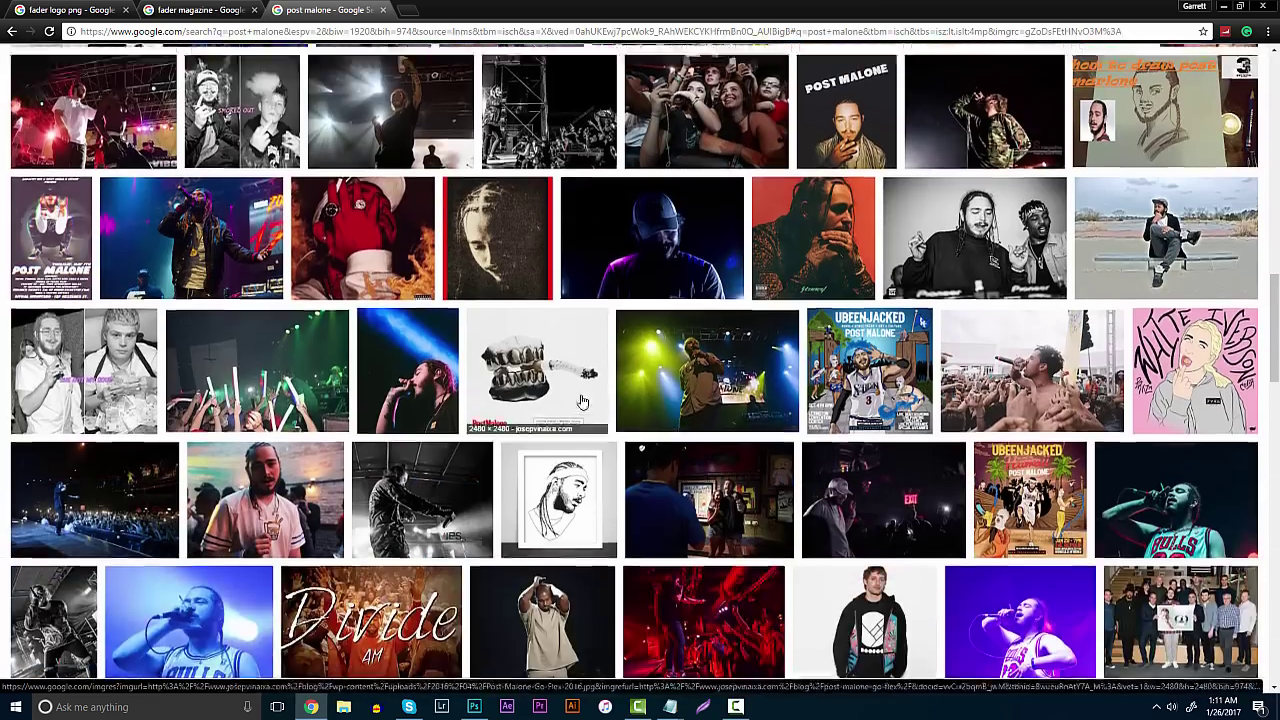
scroll(583, 401, "up", 10)
left_click(934, 302)
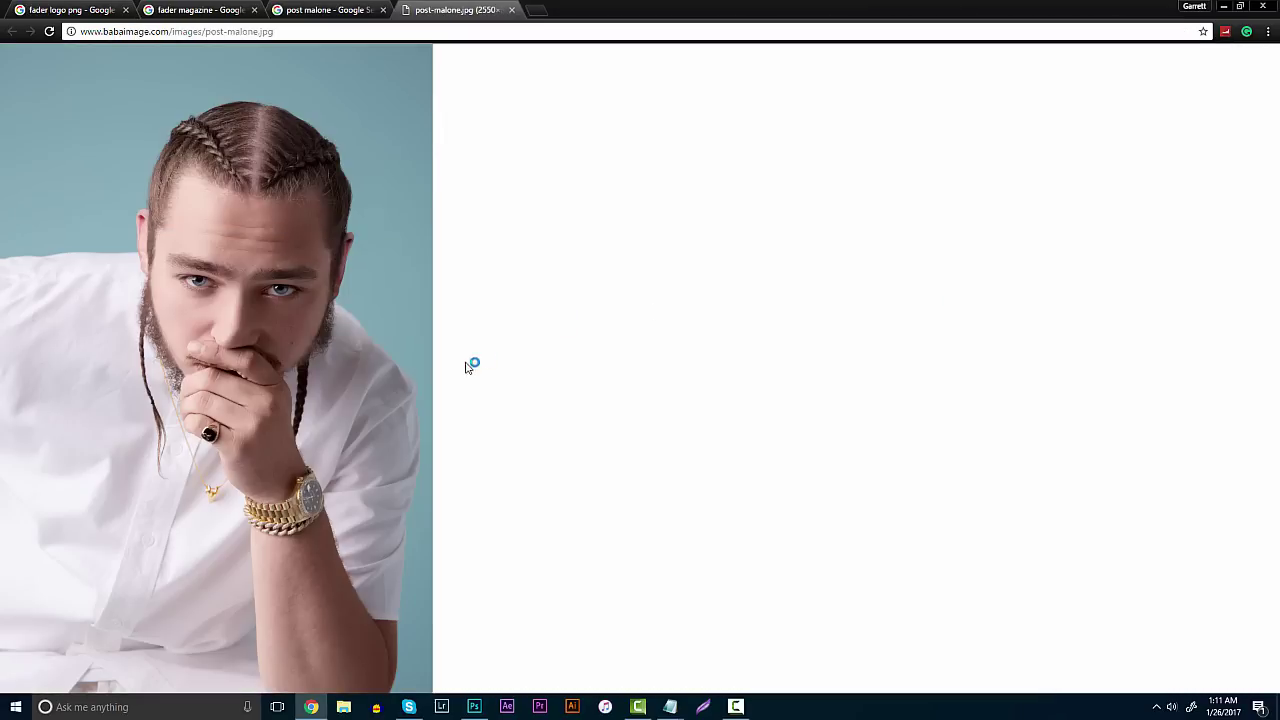
Copy the full-size portrait, switch to Photoshop and paste it into the new document
right_click(281, 339)
left_click(349, 380)
left_click(474, 706)
key("ctrl+v")
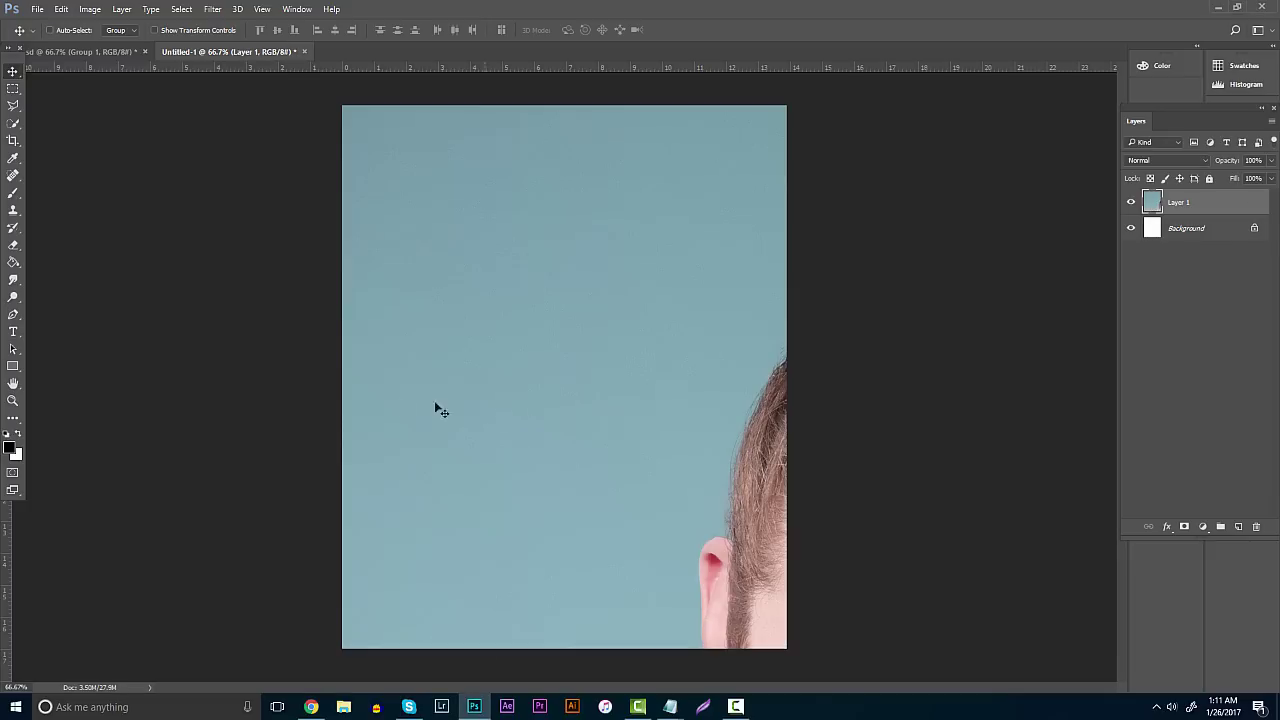
Scale the pasted portrait proportionally to about 39.7% and position it so it fills the canvas with the head near the upper edge
left_click(13, 400)
left_click_drag(536, 372, 504, 378)
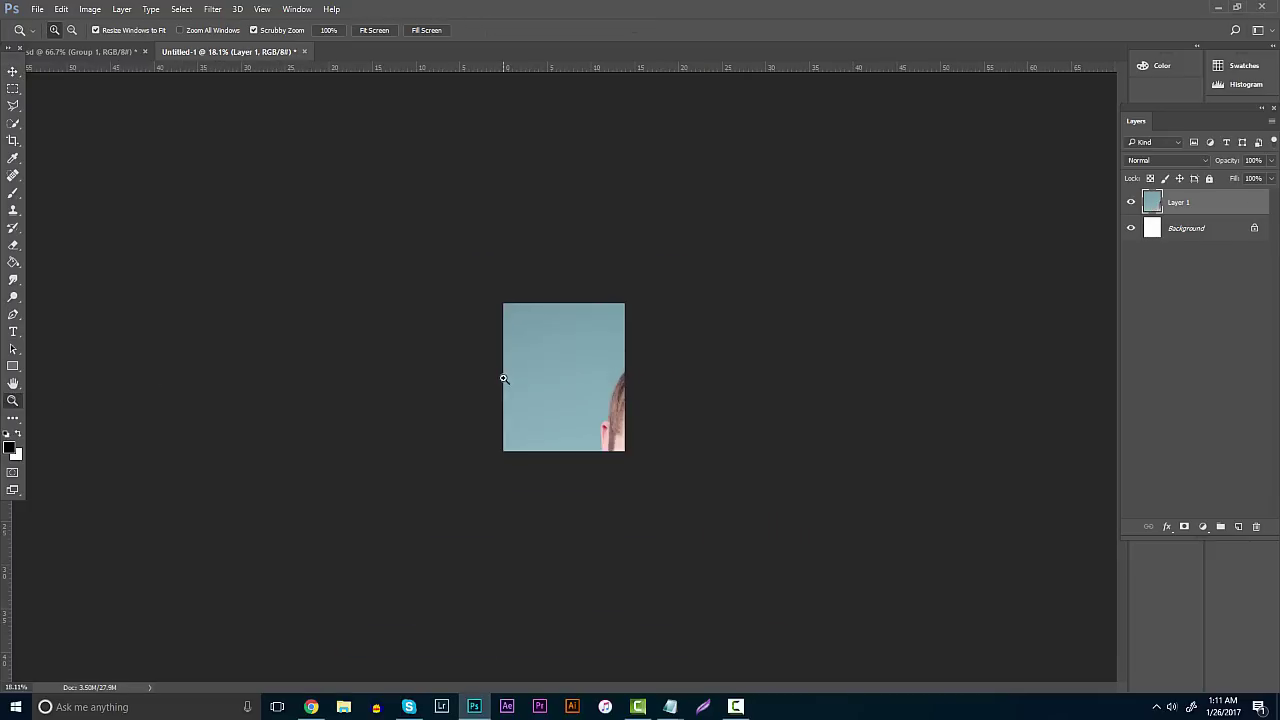
key("ctrl+plus")
key("ctrl+plus")
key("ctrl+plus")
key("ctrl+t")
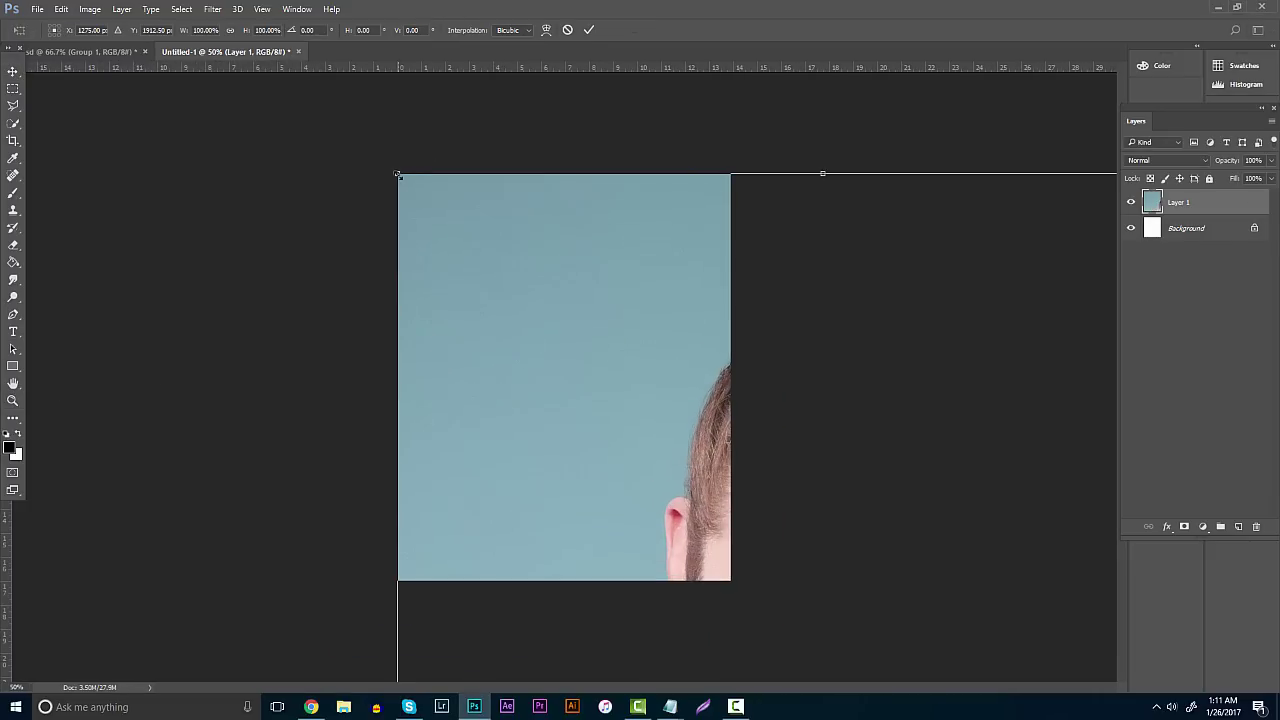
left_click_drag(397, 174, 527, 268)
left_click_drag(801, 155, 683, 217)
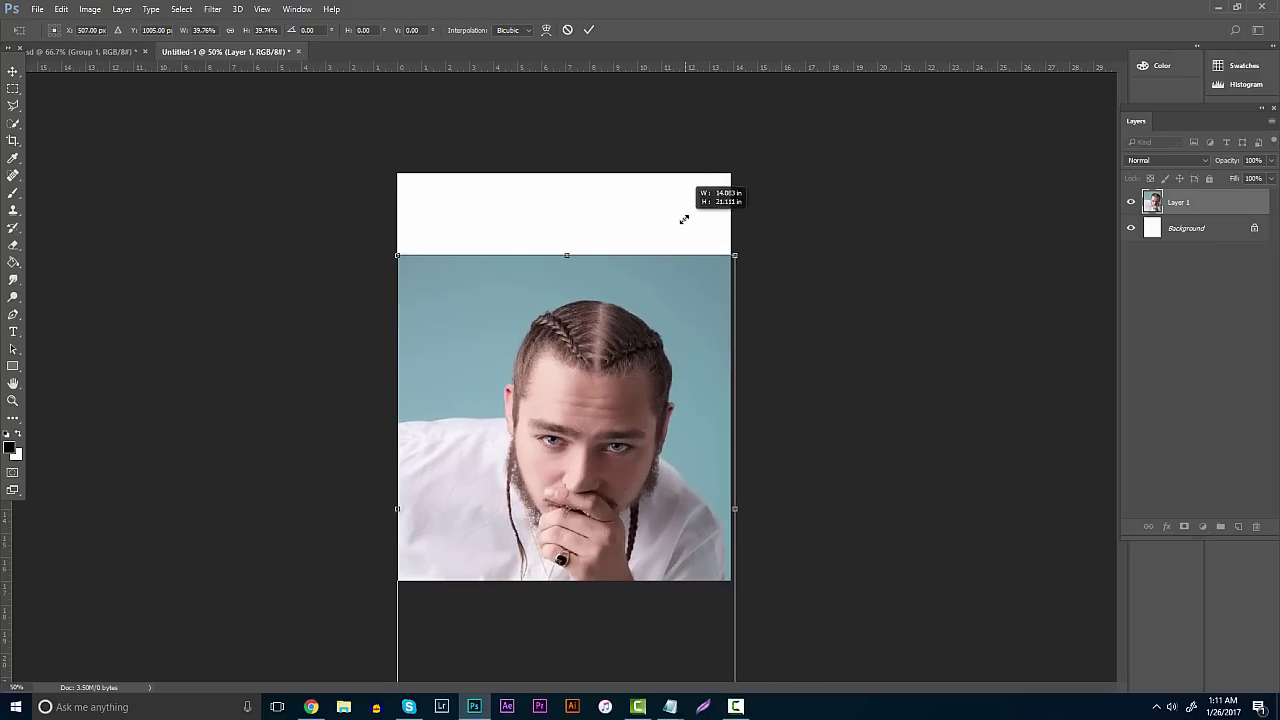
left_click_drag(637, 369, 637, 263)
left_click_drag(636, 255, 647, 302)
left_click_drag(601, 204, 606, 225)
left_click_drag(602, 363, 608, 334)
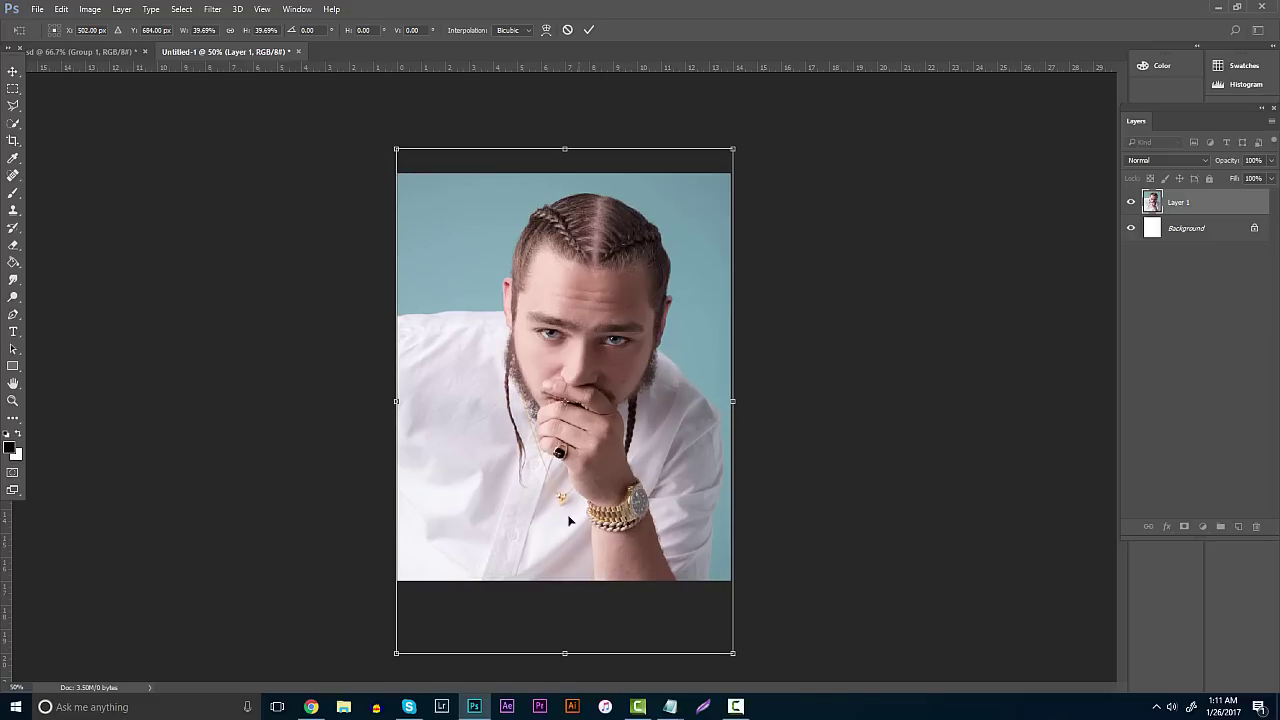
key("Return")
Add an Exposure adjustment layer above the portrait with exposure +0.17 and gamma correction 0.91
key("z")
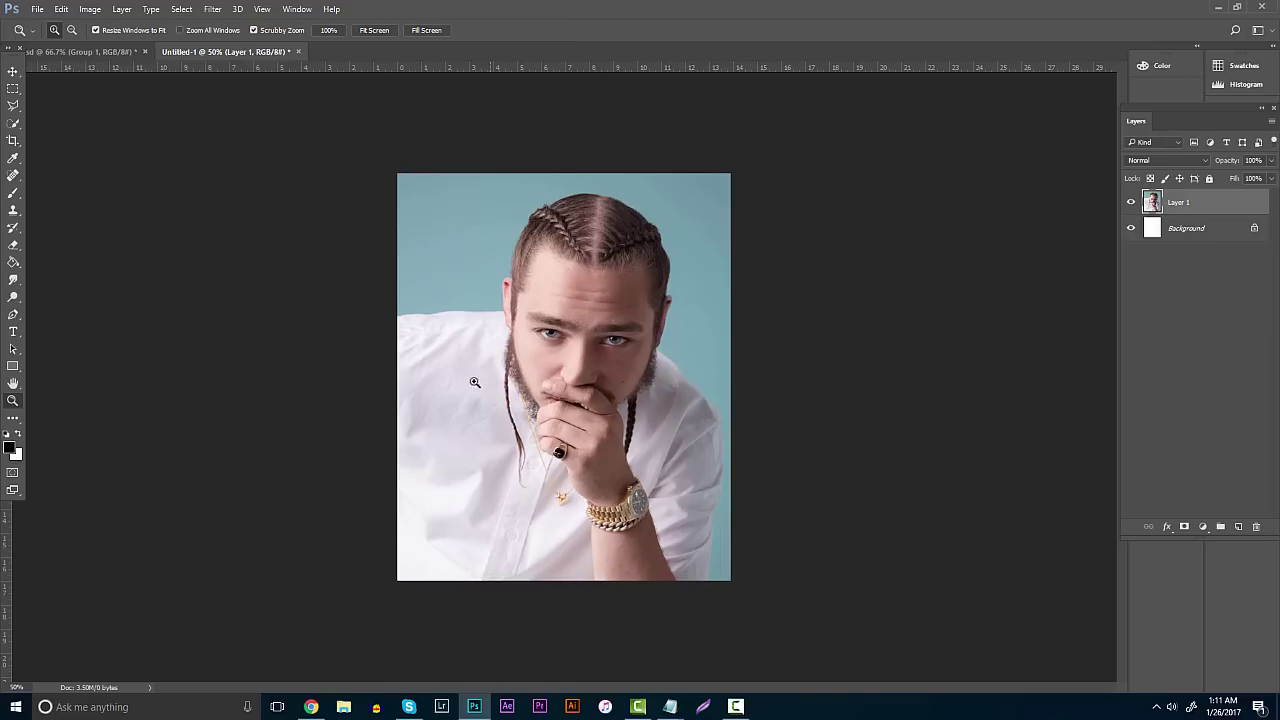
left_click(524, 343)
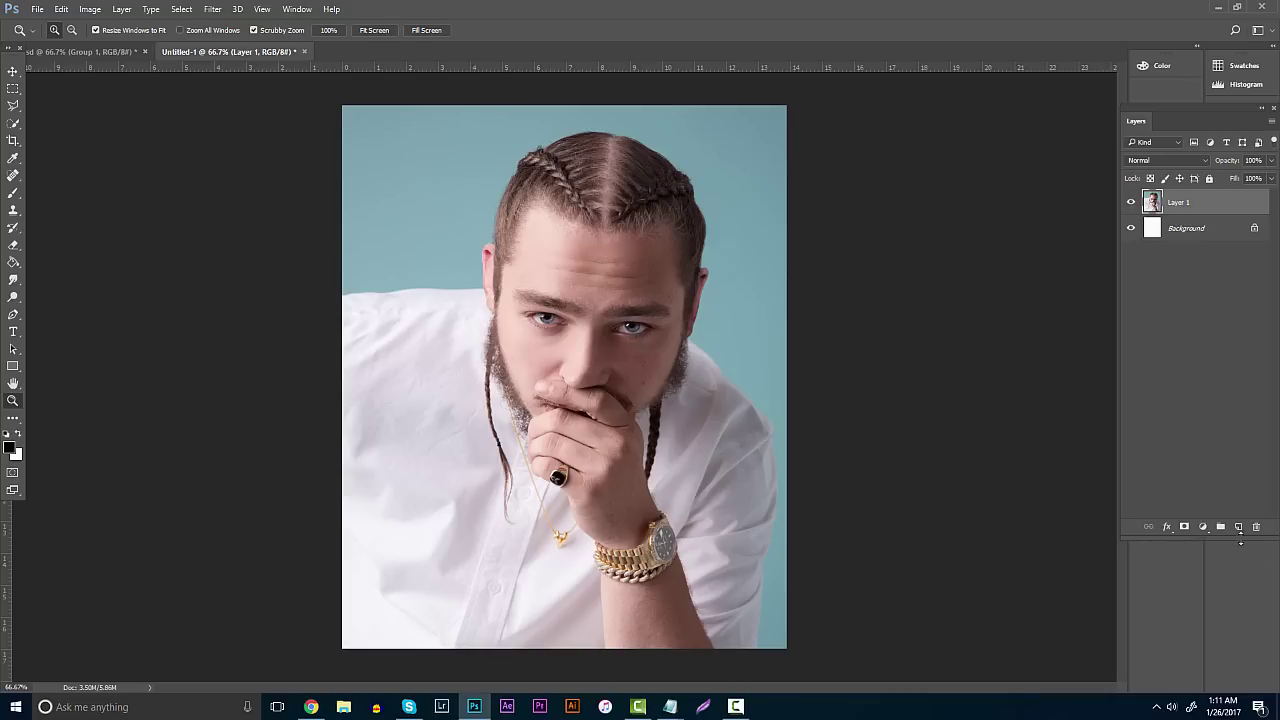
left_click(1203, 527)
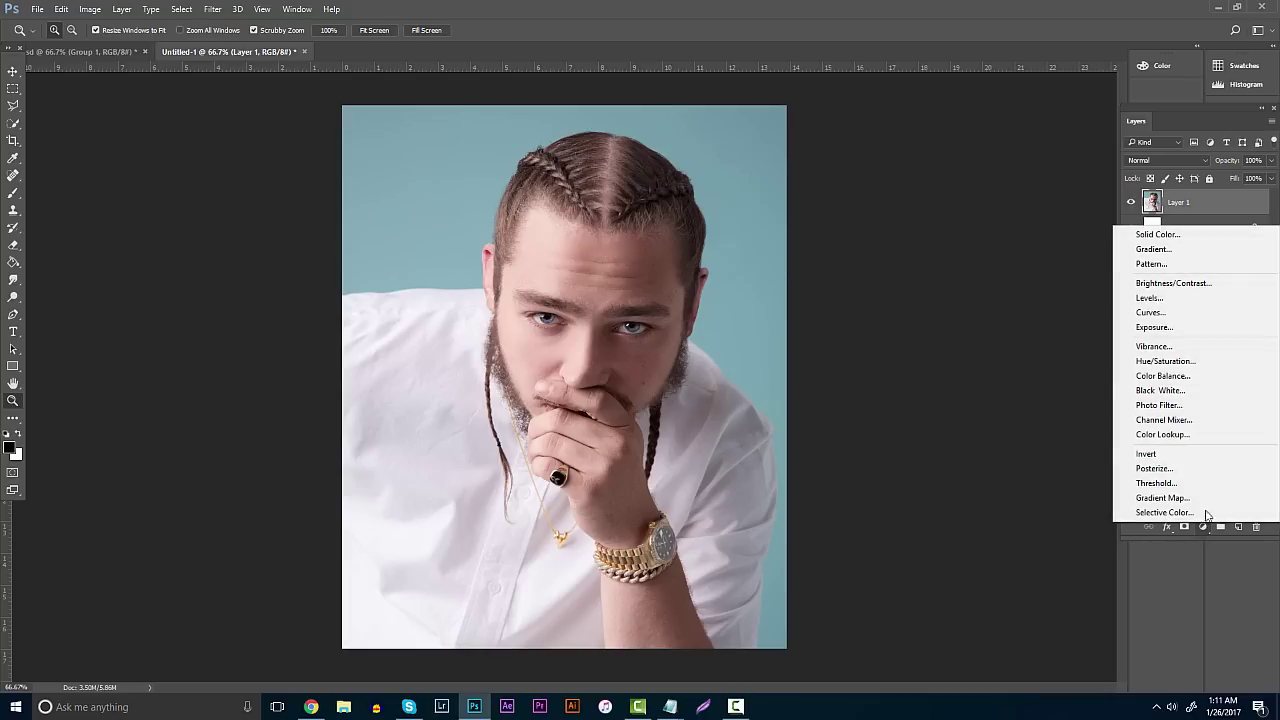
left_click(1152, 328)
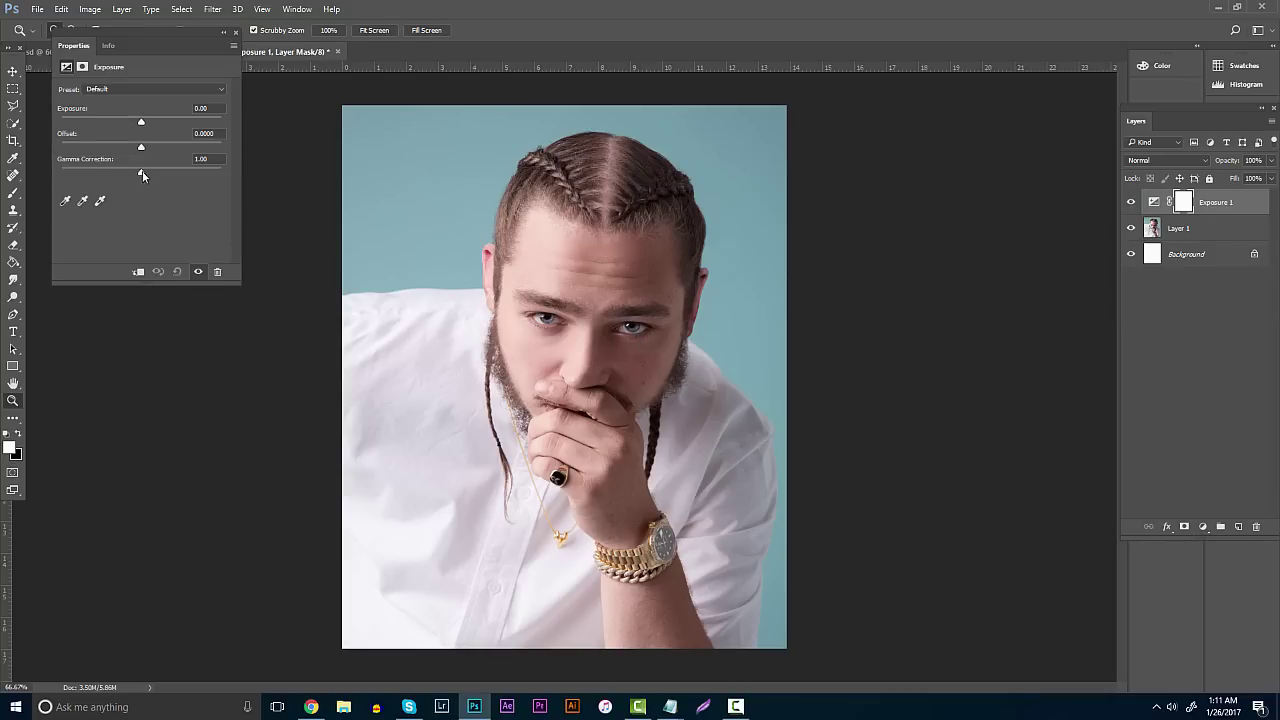
left_click_drag(142, 172, 147, 172)
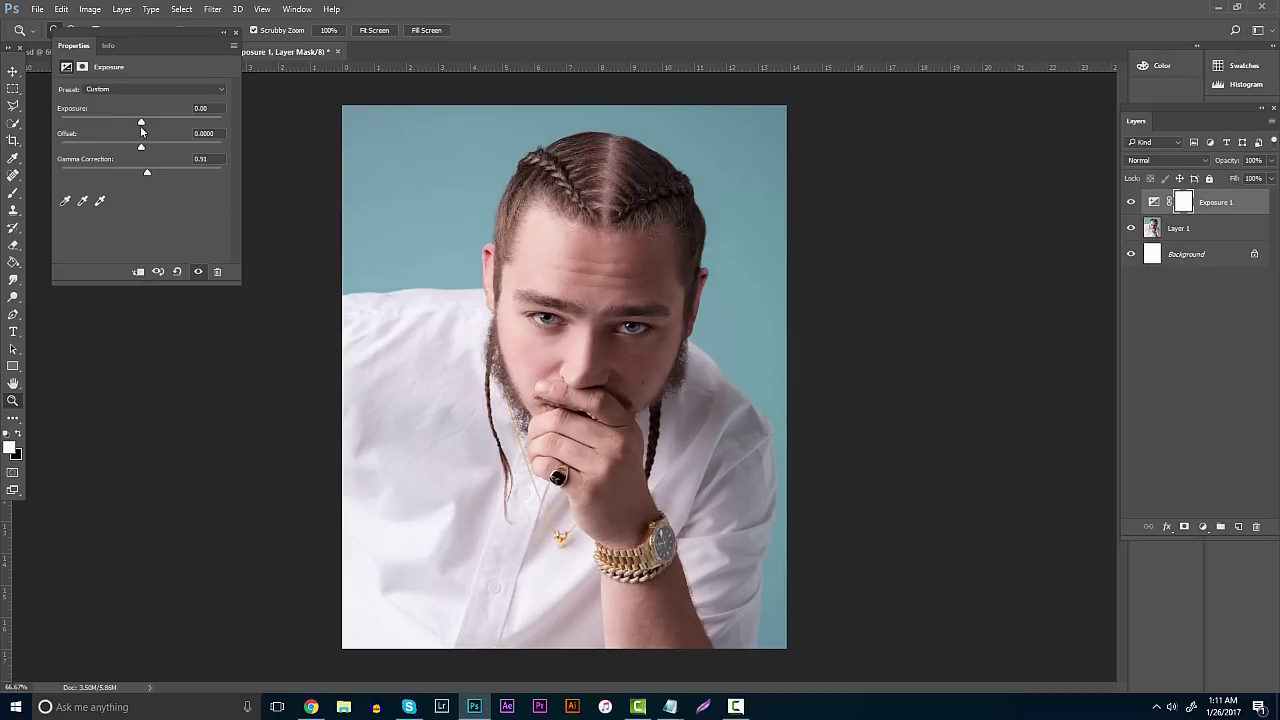
left_click_drag(141, 123, 142, 124)
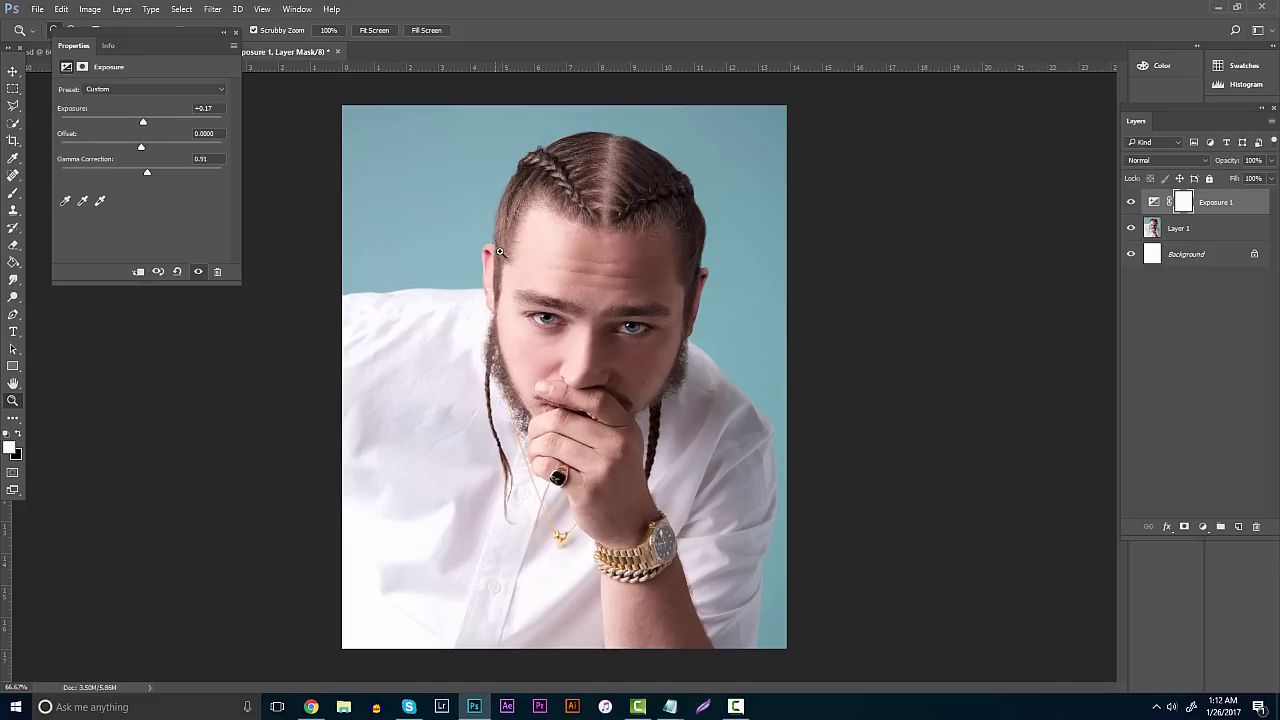
left_click(236, 34)
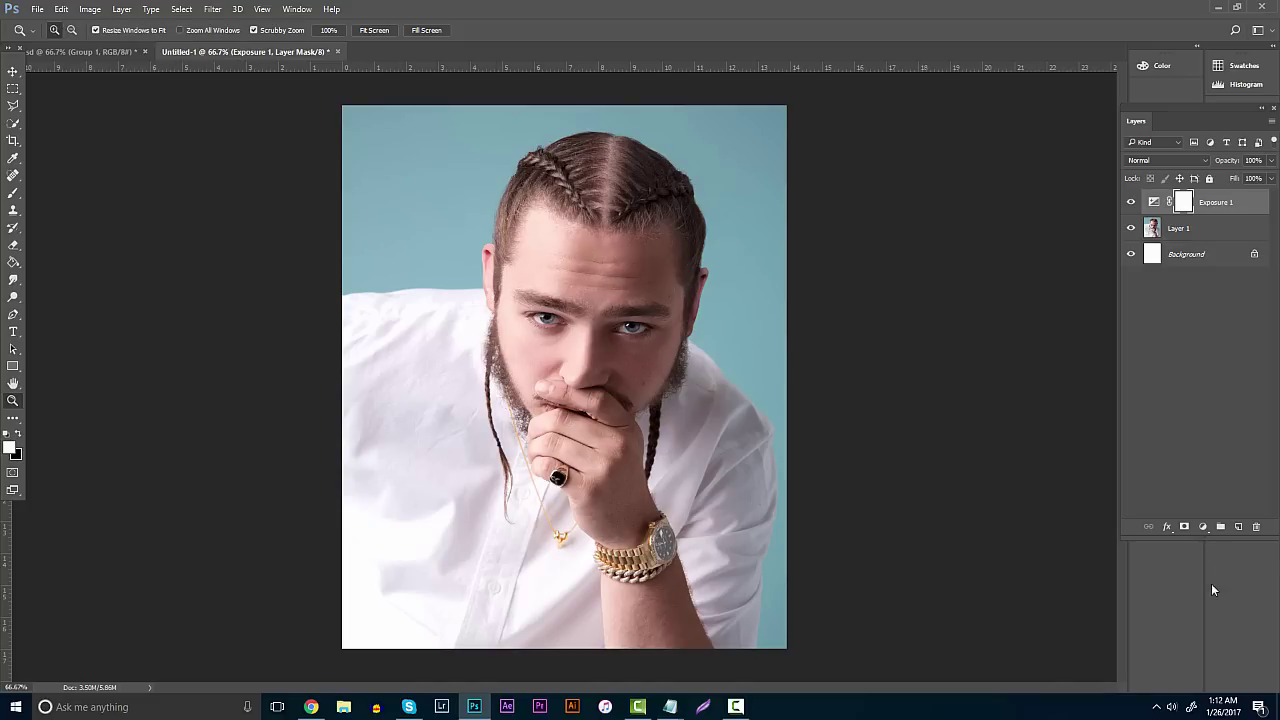
Add a Hue/Saturation adjustment layer with saturation +13
left_click(1202, 526)
left_click(1190, 366)
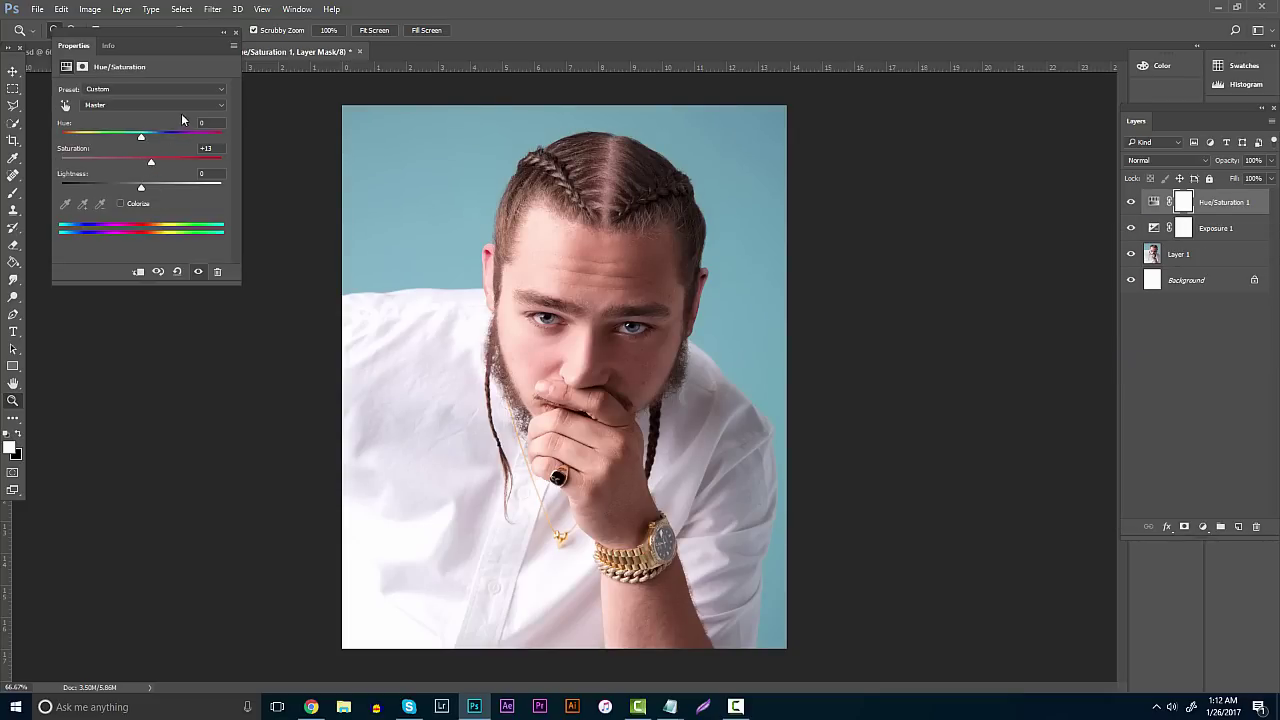
left_click(236, 33)
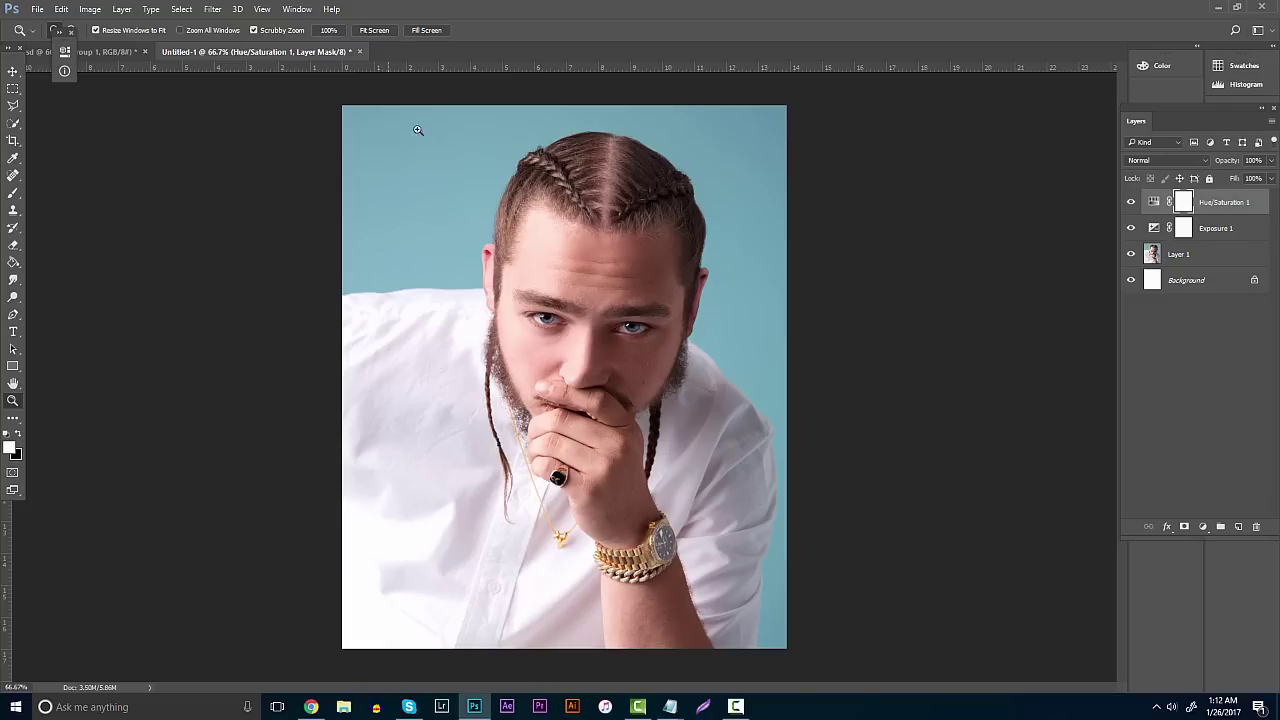
Compare the portrait with and without the Hue/Saturation and Exposure adjustment layers
left_click(1133, 202)
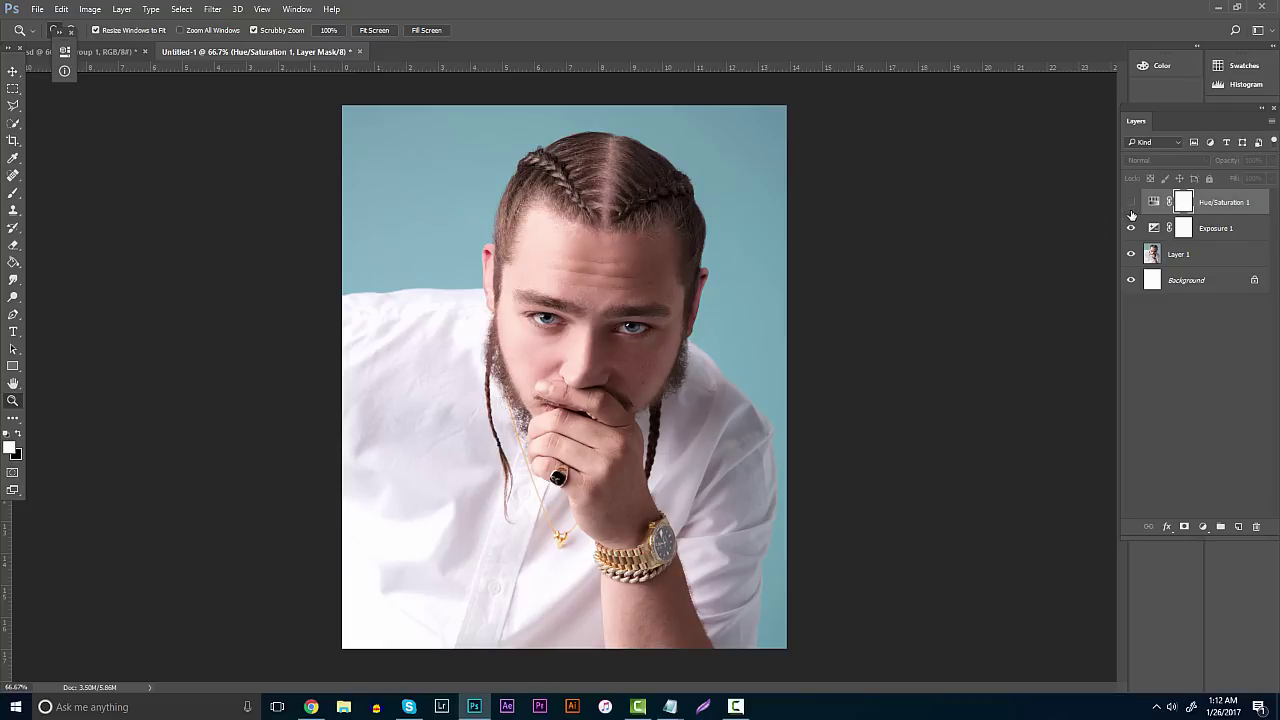
left_click(1131, 228)
left_click(1131, 228)
left_click(1131, 202)
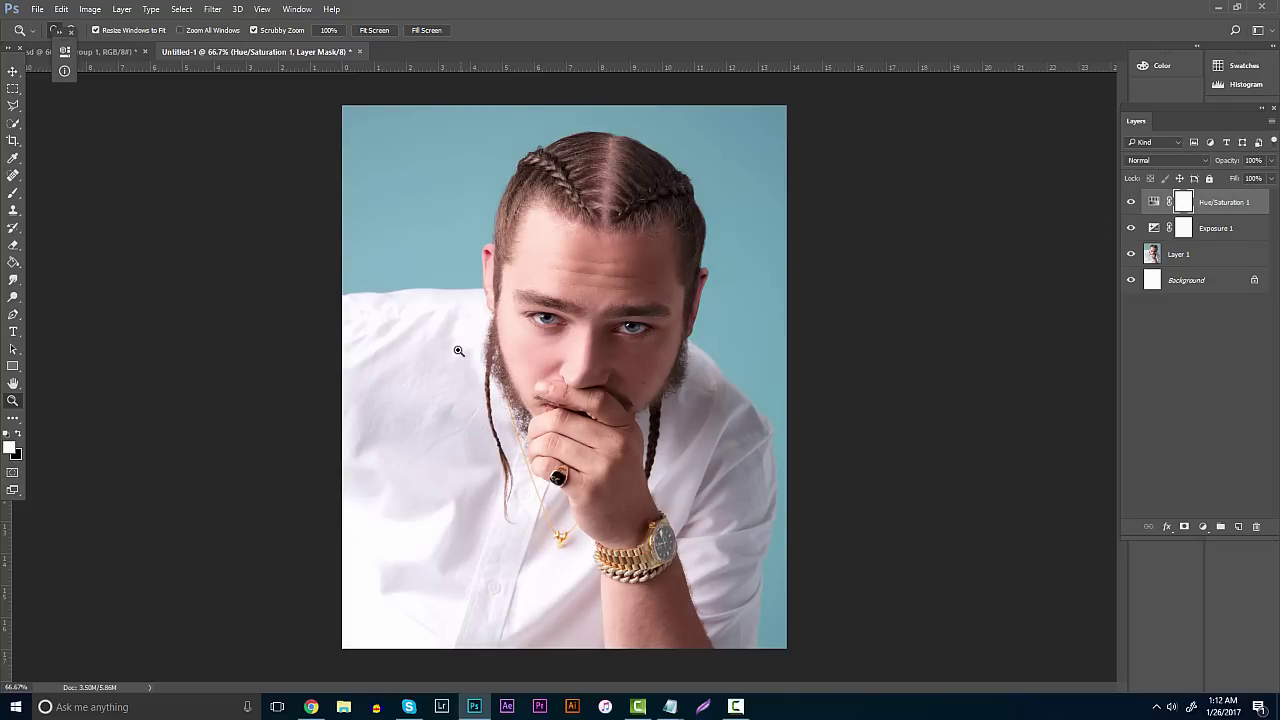
left_click_drag(579, 313, 532, 305)
Switch to Chrome, compare the FADER logo results and open the 1036 × 309 Wikimedia Commons logo at full size
left_click(312, 707)
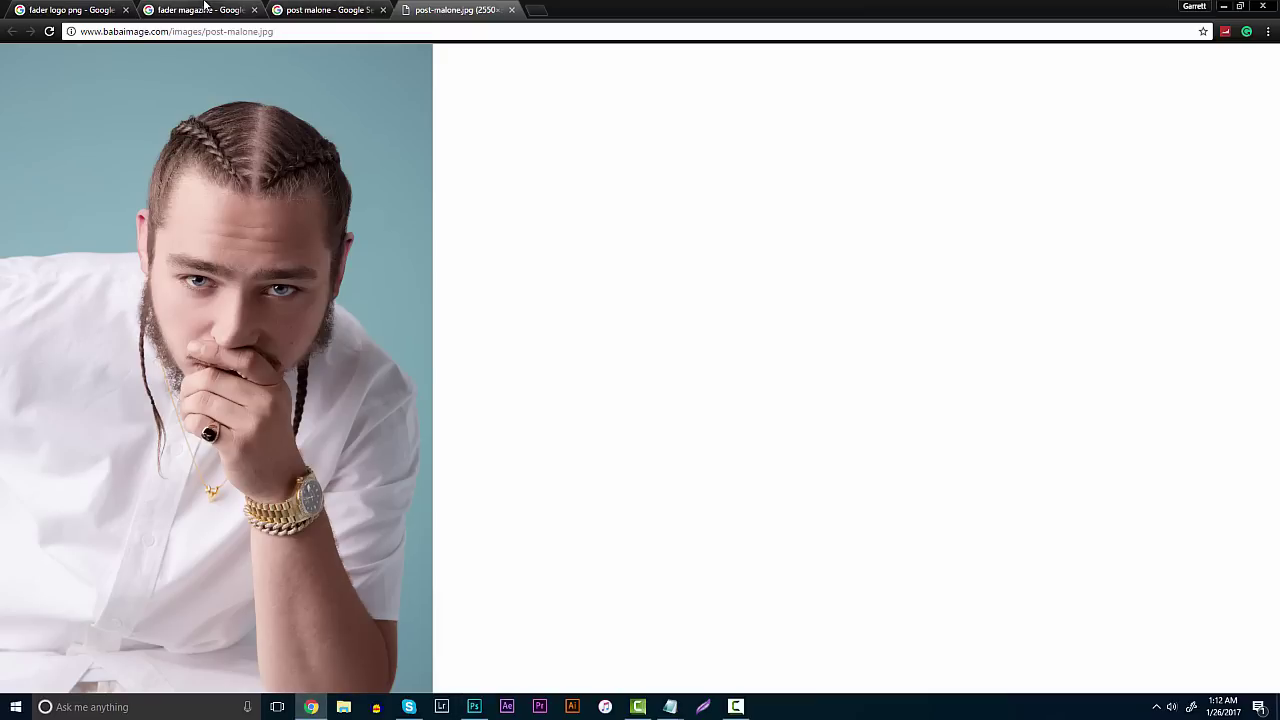
left_click(94, 8)
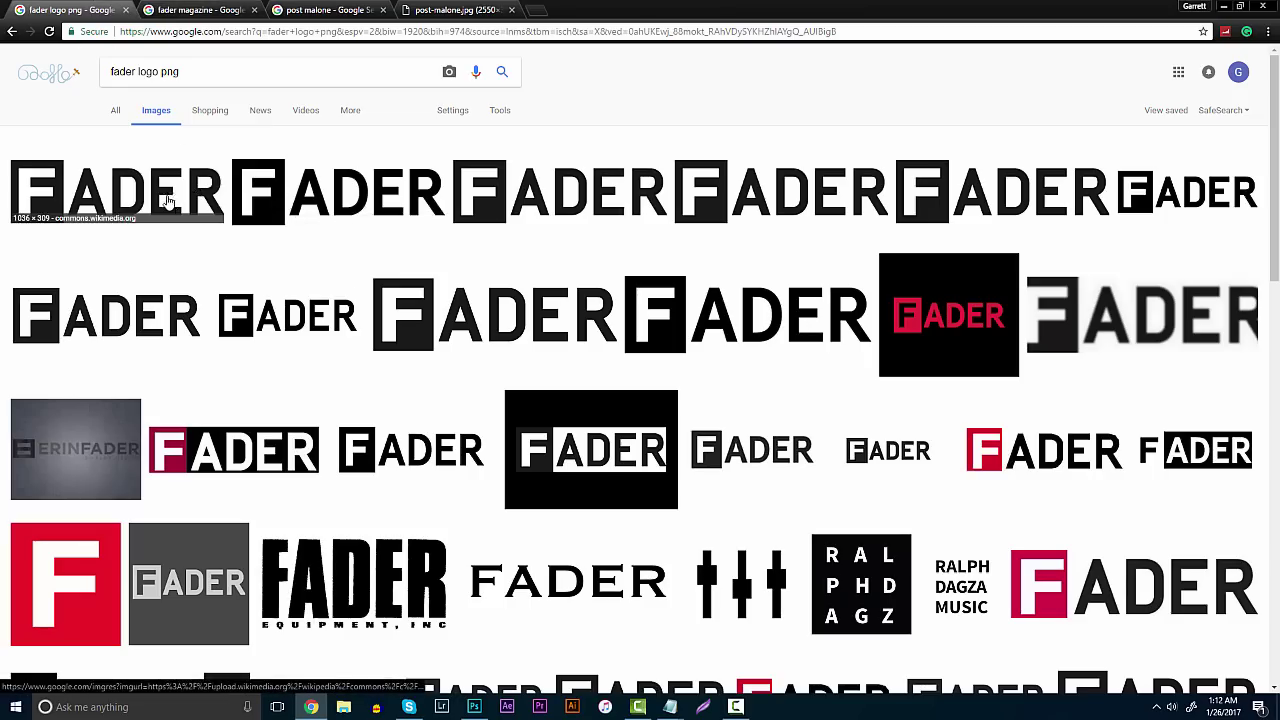
left_click(170, 190)
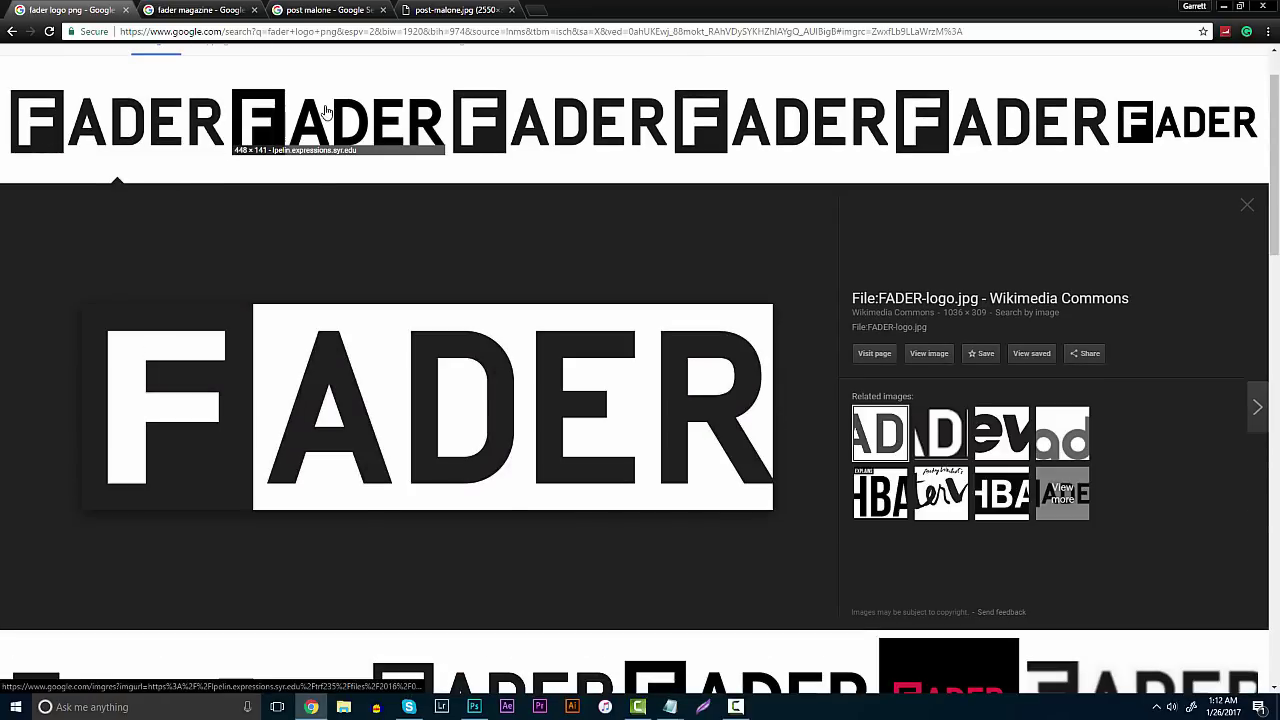
left_click(562, 125)
left_click(120, 125)
left_click(780, 125)
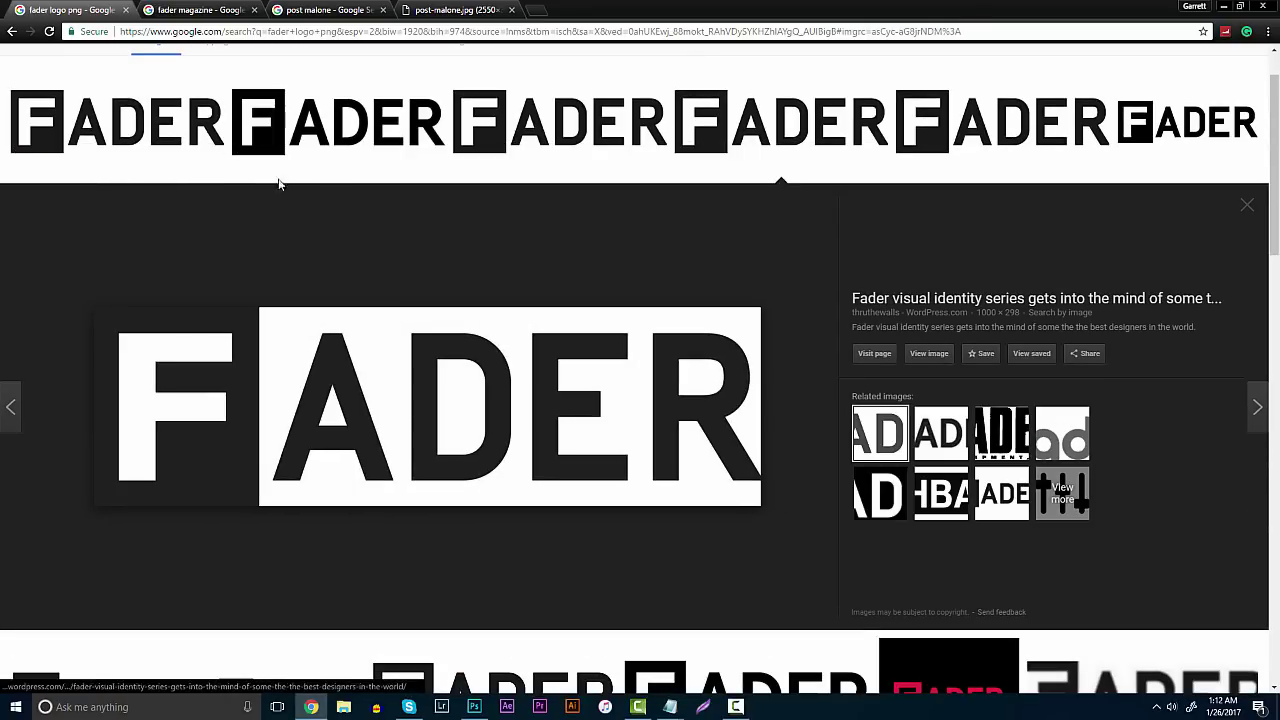
left_click(95, 115)
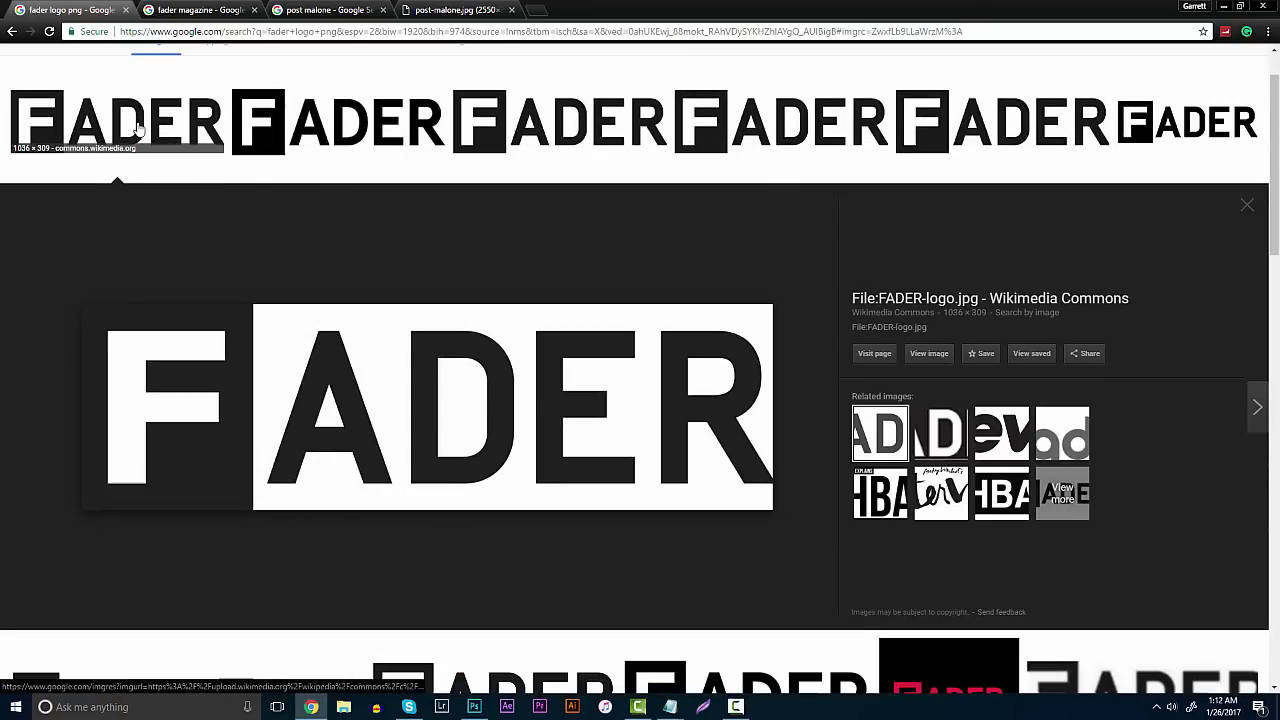
left_click(929, 353)
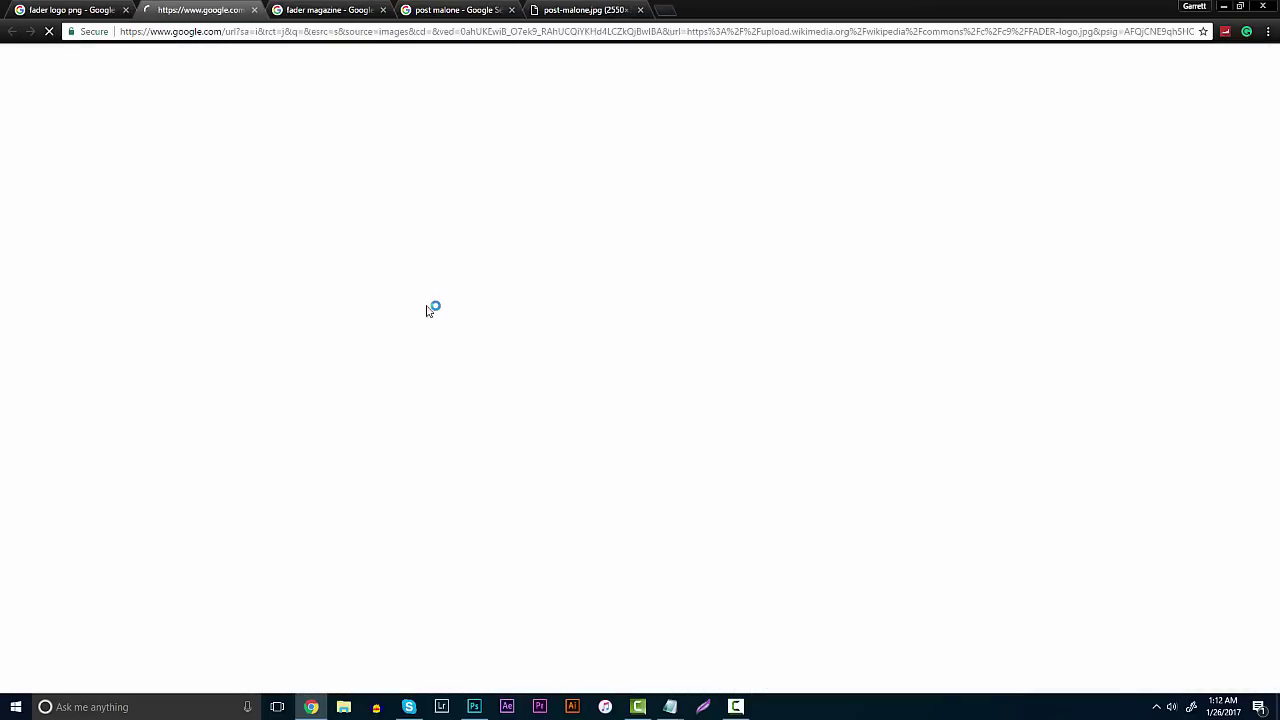
Copy the full-size FADER logo, switch to Photoshop and paste it above the adjustment layers
right_click(338, 165)
left_click(378, 202)
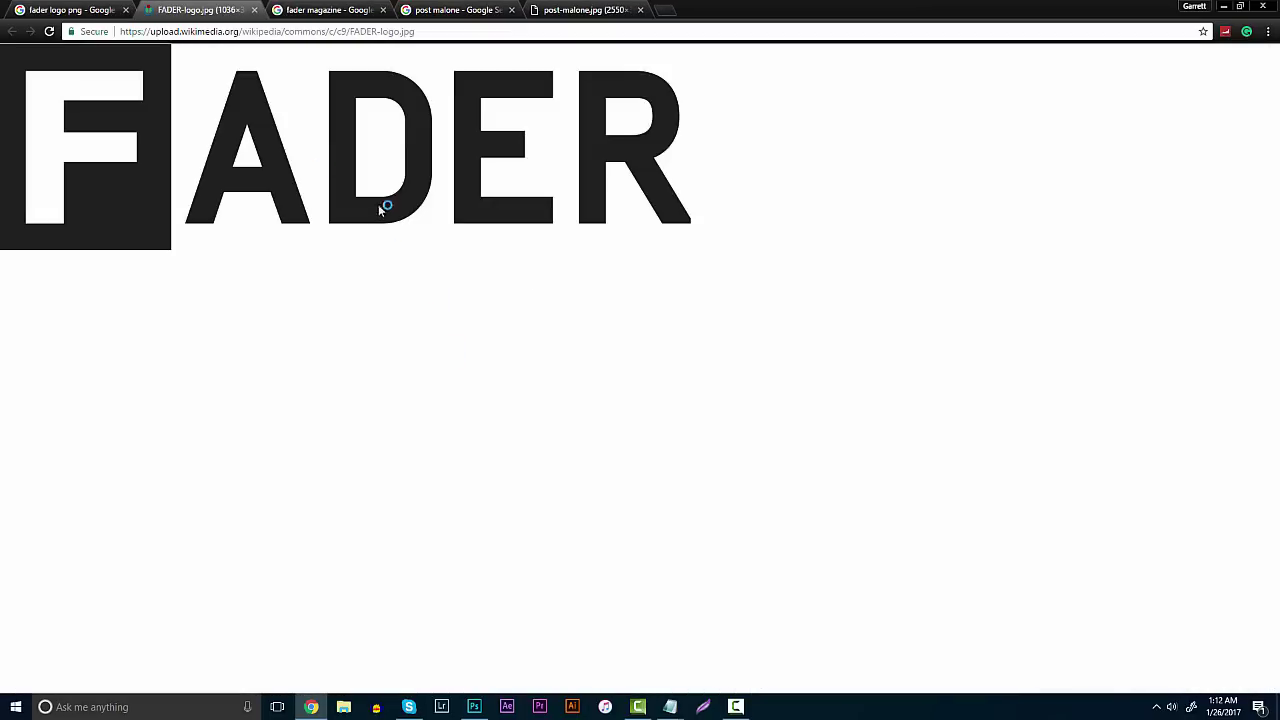
left_click(475, 707)
key("ctrl+v")
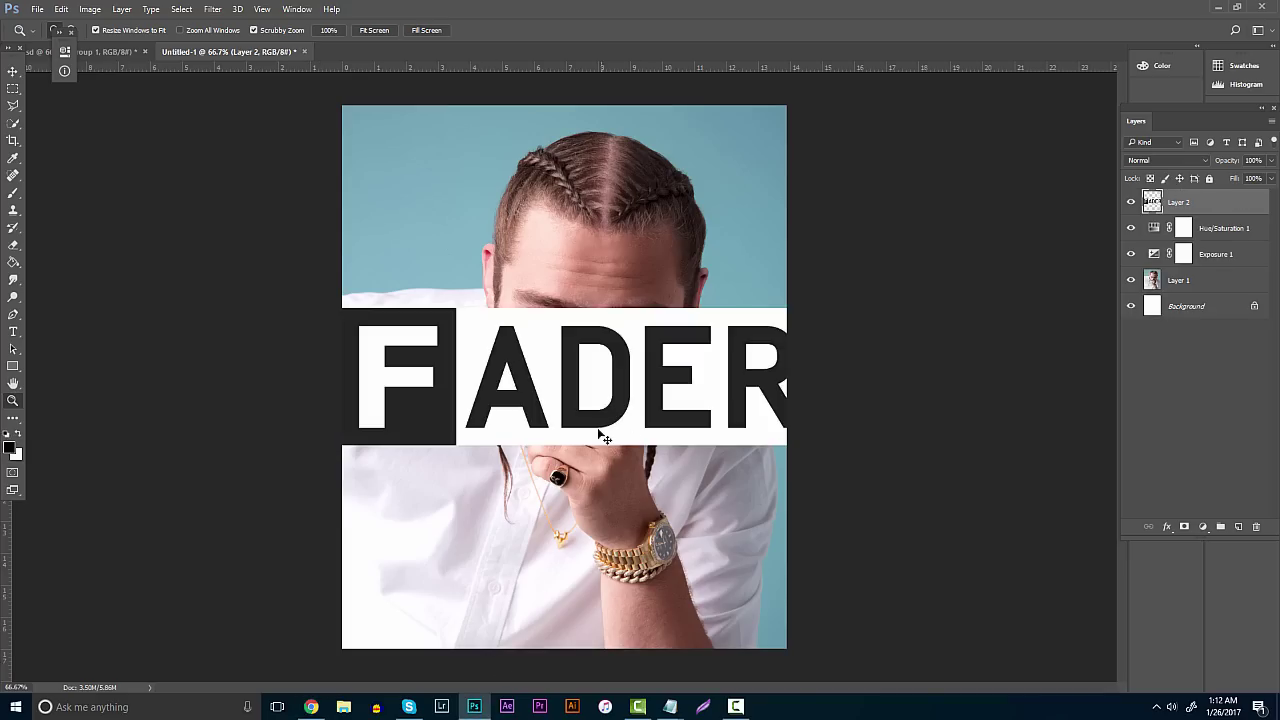
Scale the pasted FADER logo down proportionally so that it fits within the page width
key("ctrl+t")
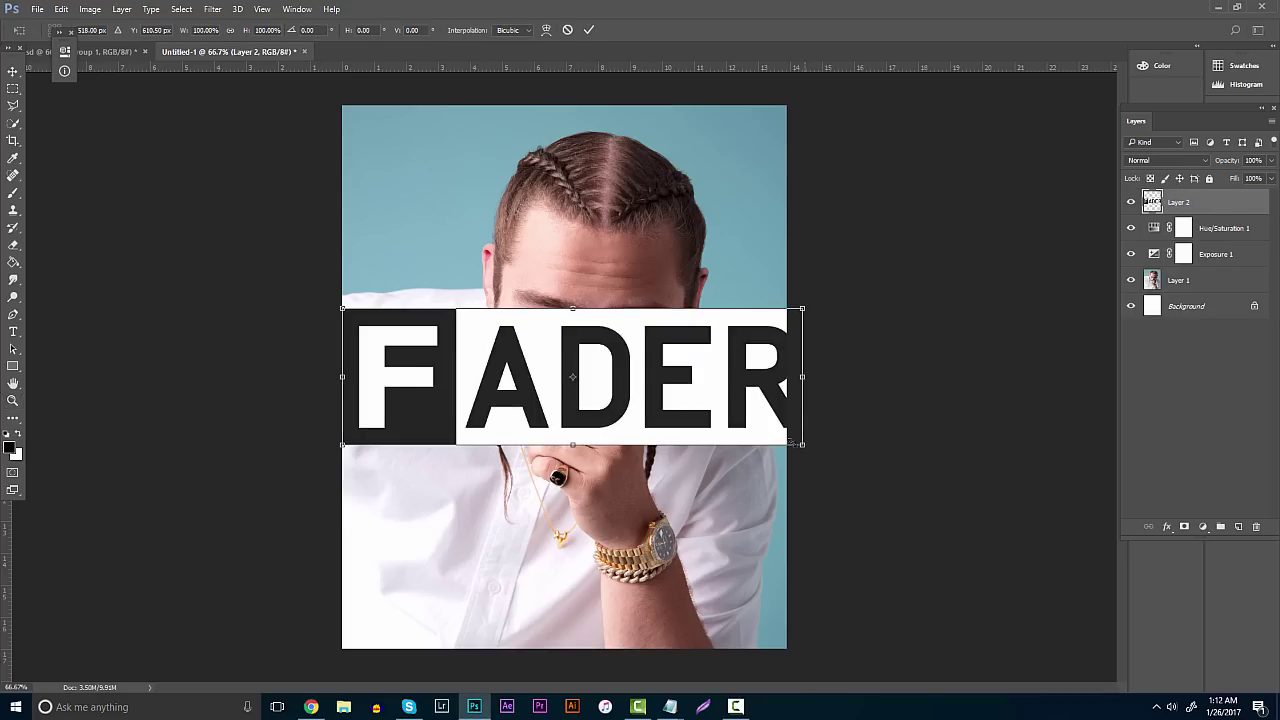
left_click_drag(790, 443, 787, 441)
key("Return")
key("z")
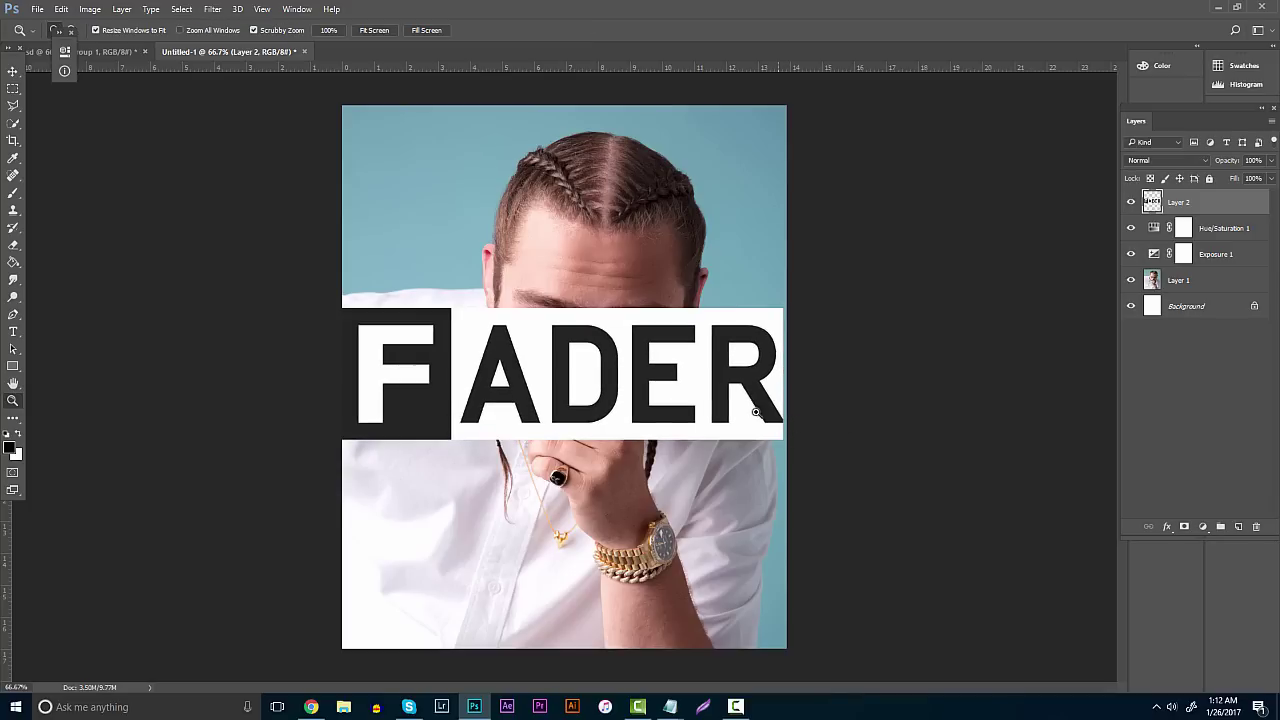
Select the logo's white areas with Color Range at fuzziness 200, delete them and clear the selection
left_click(1152, 204, "ctrl")
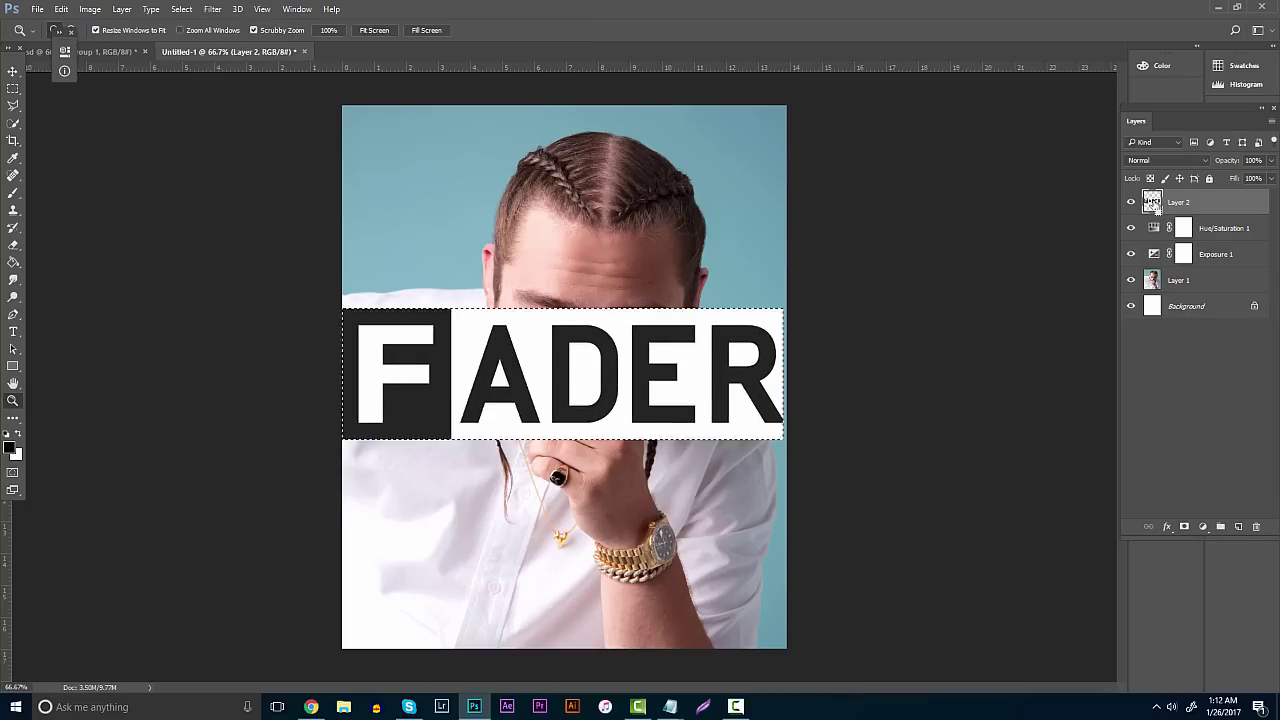
left_click(181, 9)
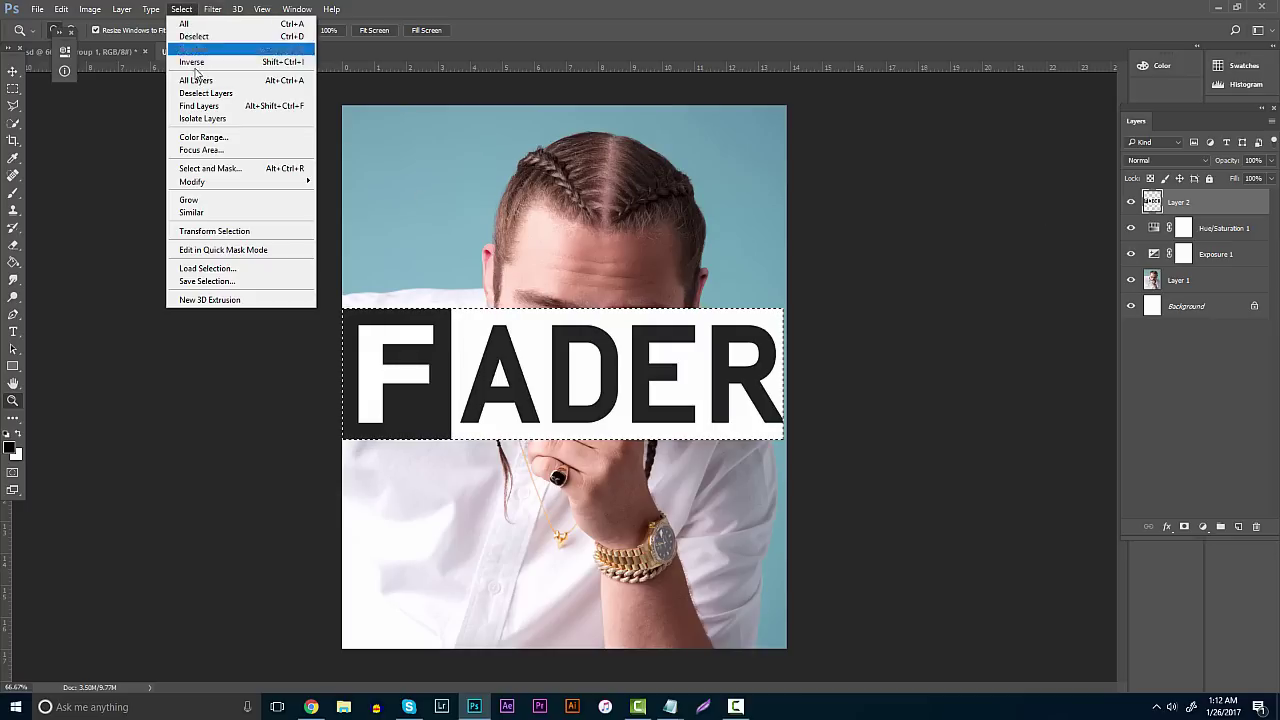
left_click(207, 136)
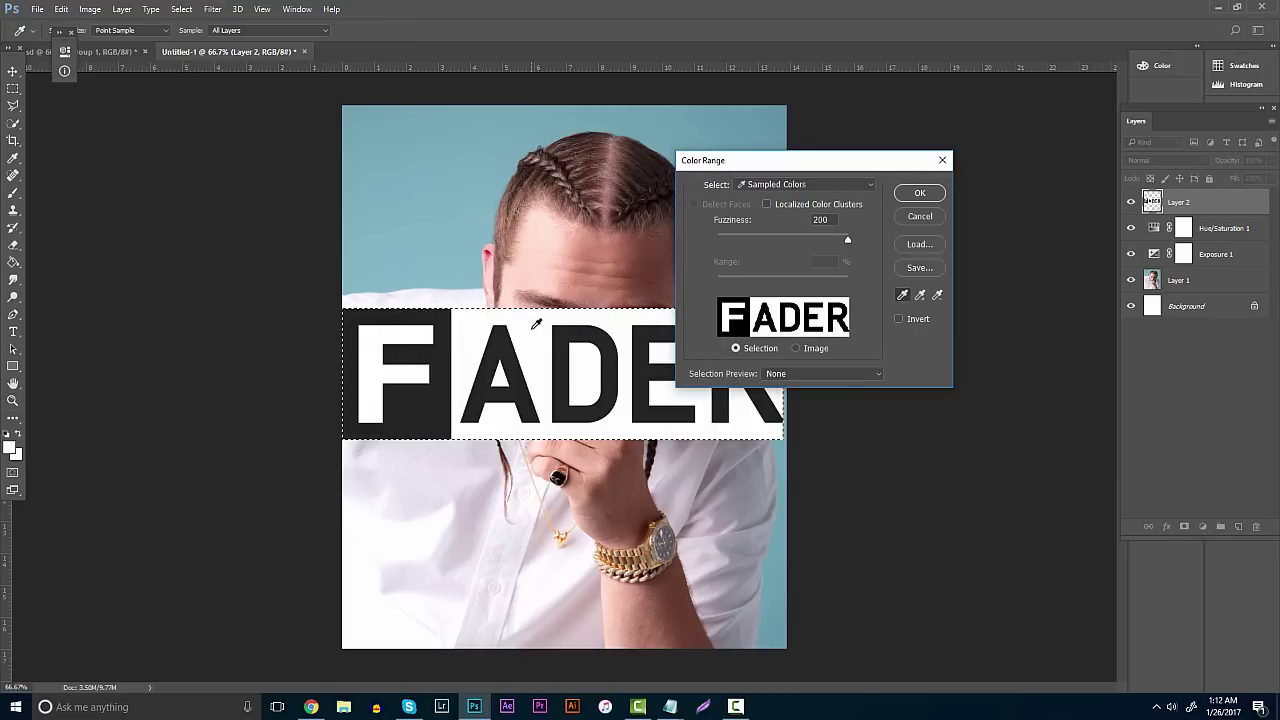
left_click(918, 194)
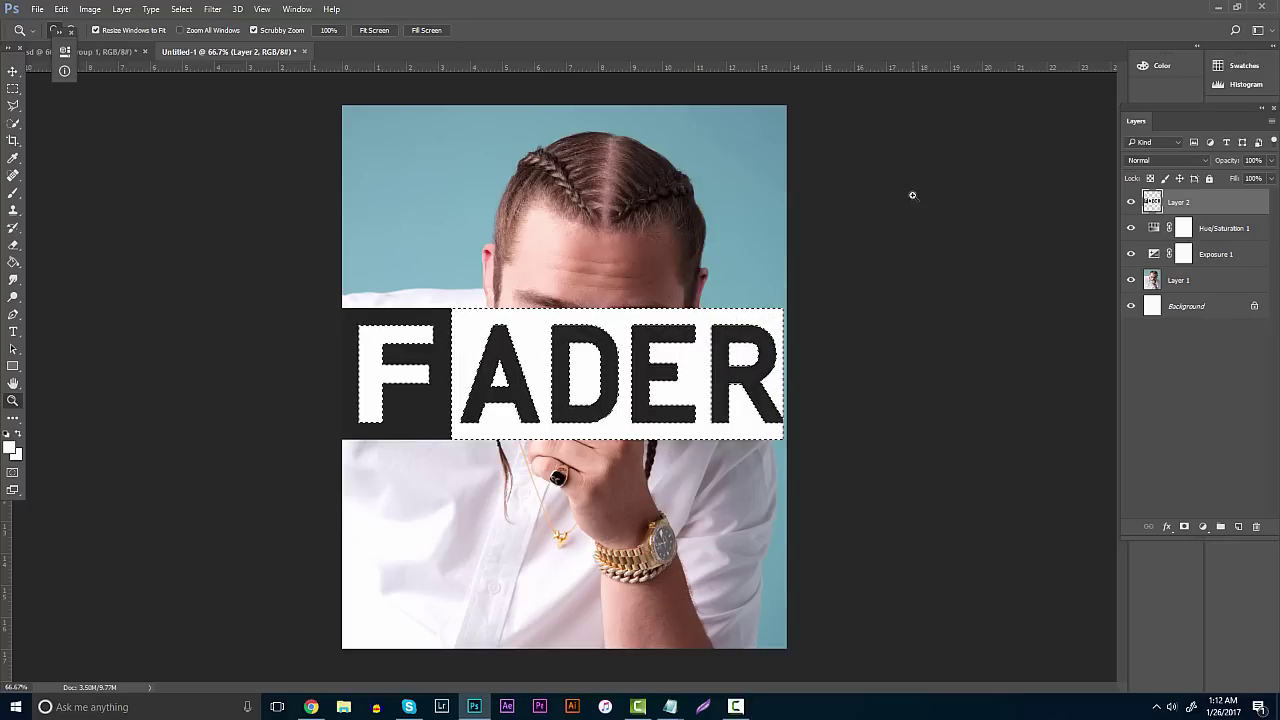
key("Delete")
key("ctrl+d")
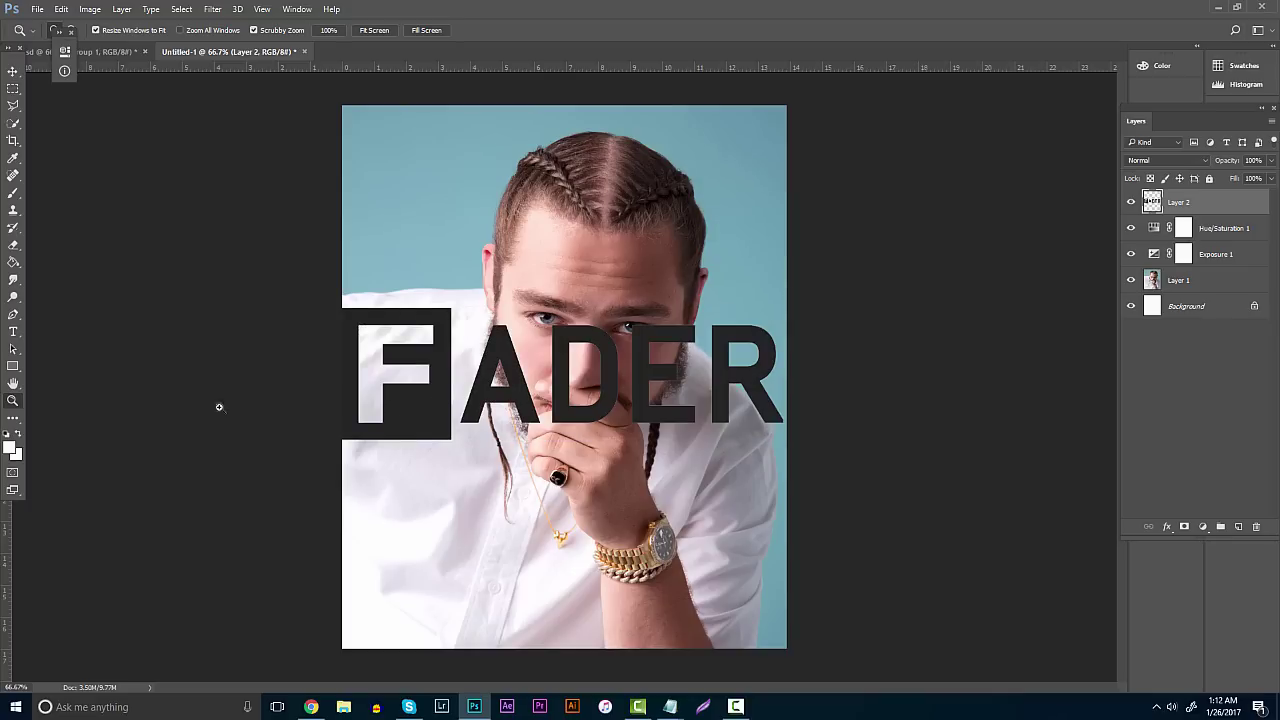
Outline the outer edge of the R's diagonal leg with the Polygonal Lasso, extending its clipped lower corner to a sharp point
left_click(778, 393)
left_click(805, 412)
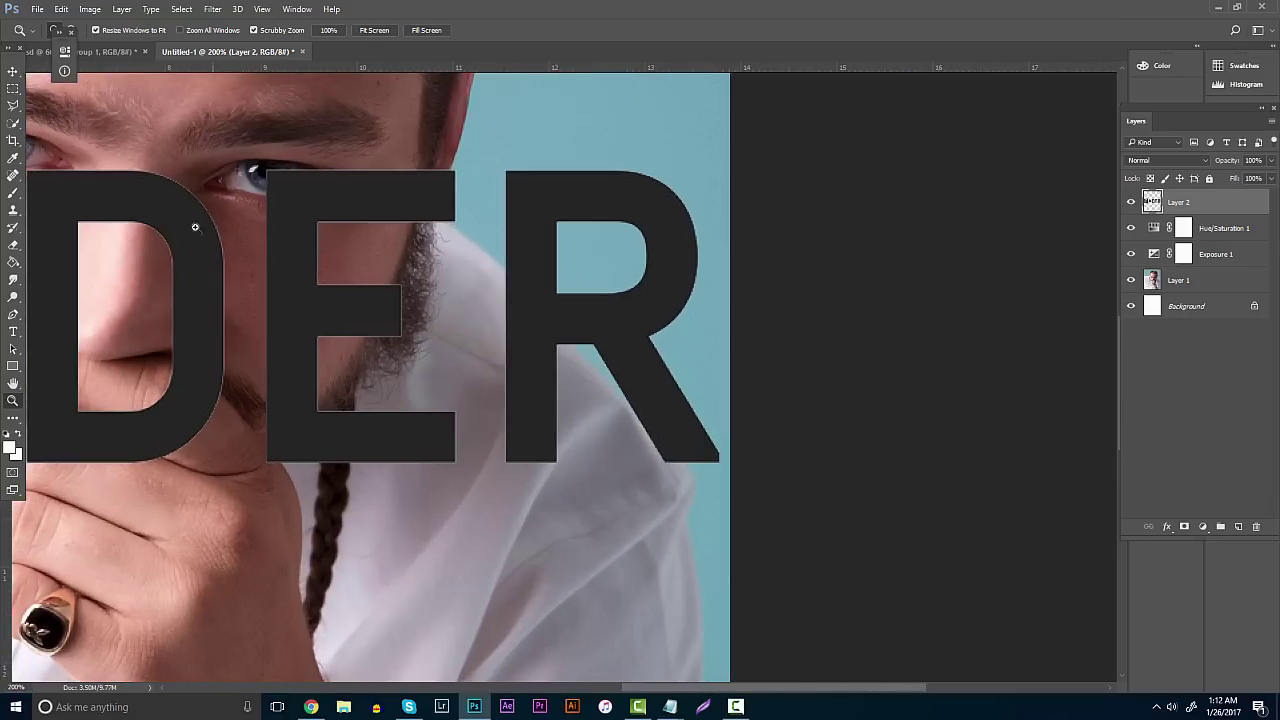
left_click(13, 105)
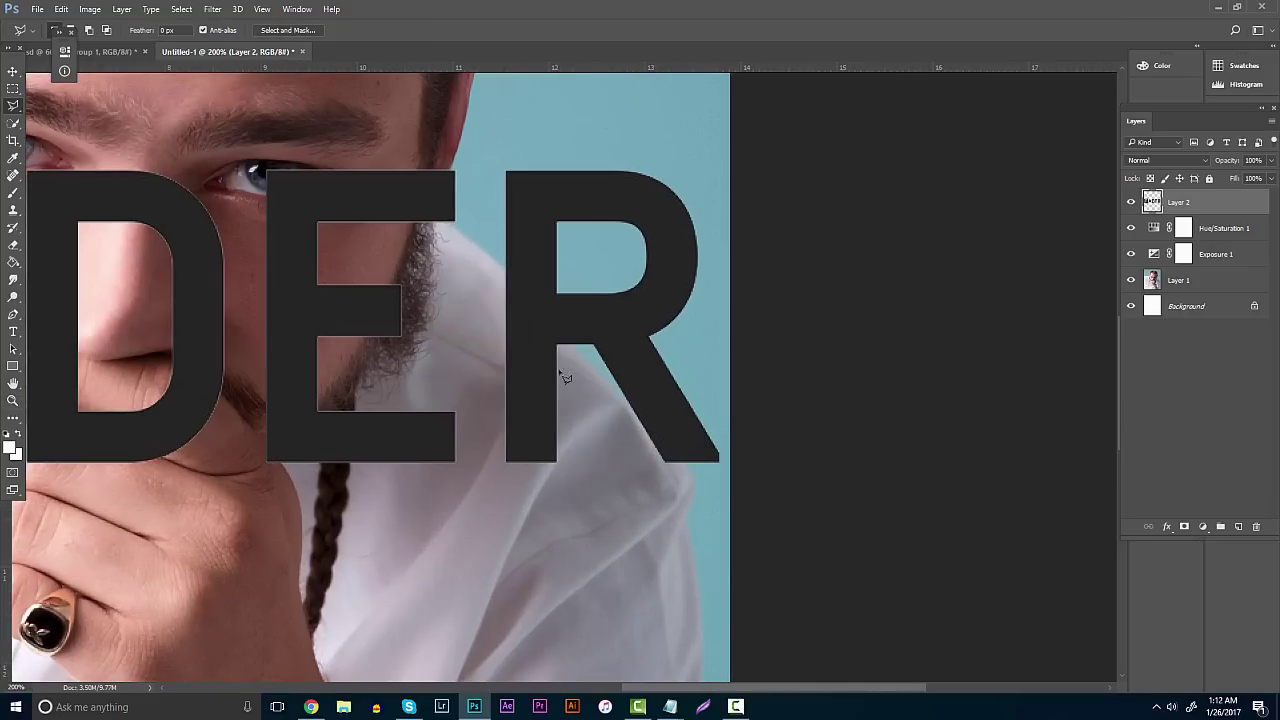
left_click(651, 340)
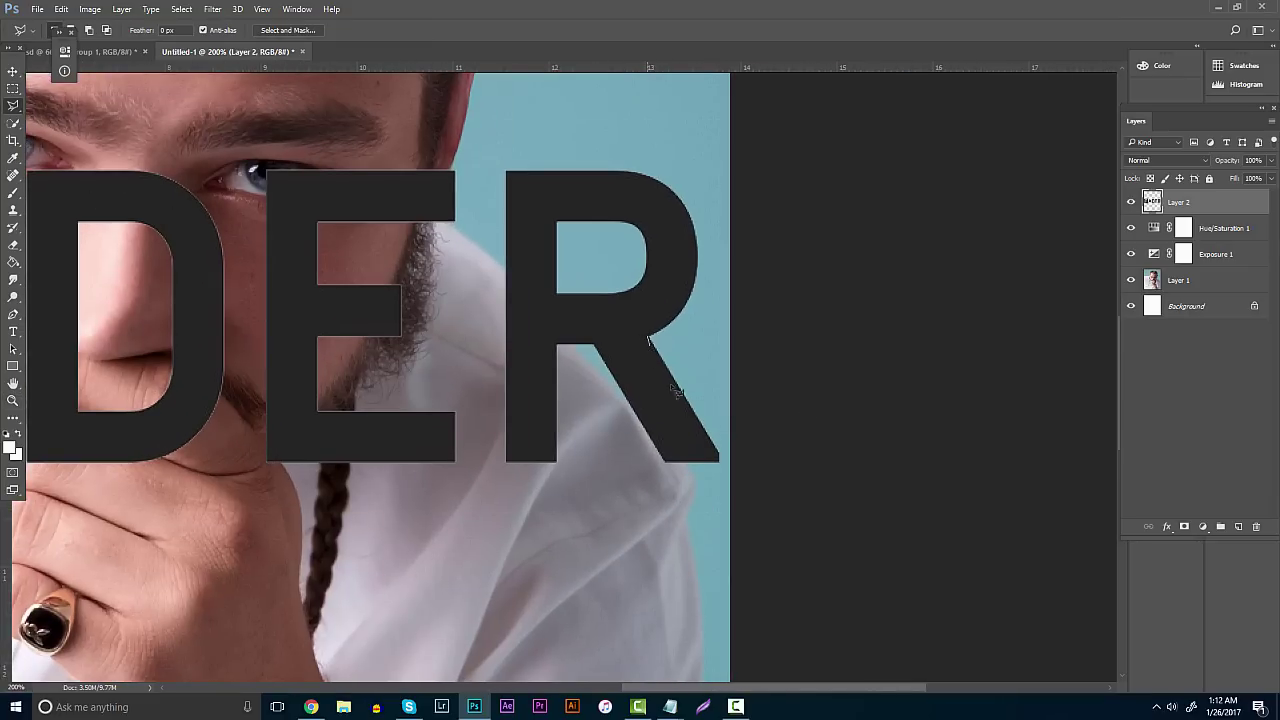
left_click(720, 462)
left_click(689, 462)
left_click(628, 324)
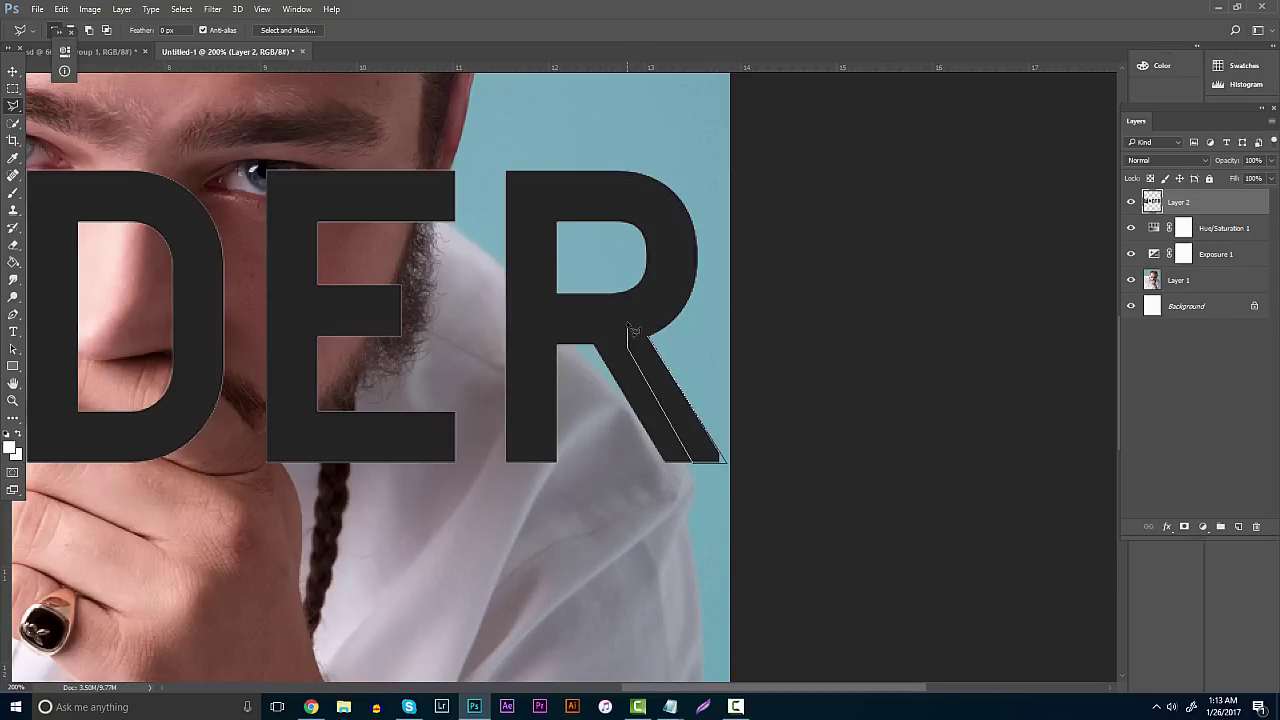
left_click(651, 340)
Add a new layer, fill the selection on it with the logo's dark color at 100% opacity, and deselect
left_click(1238, 526)
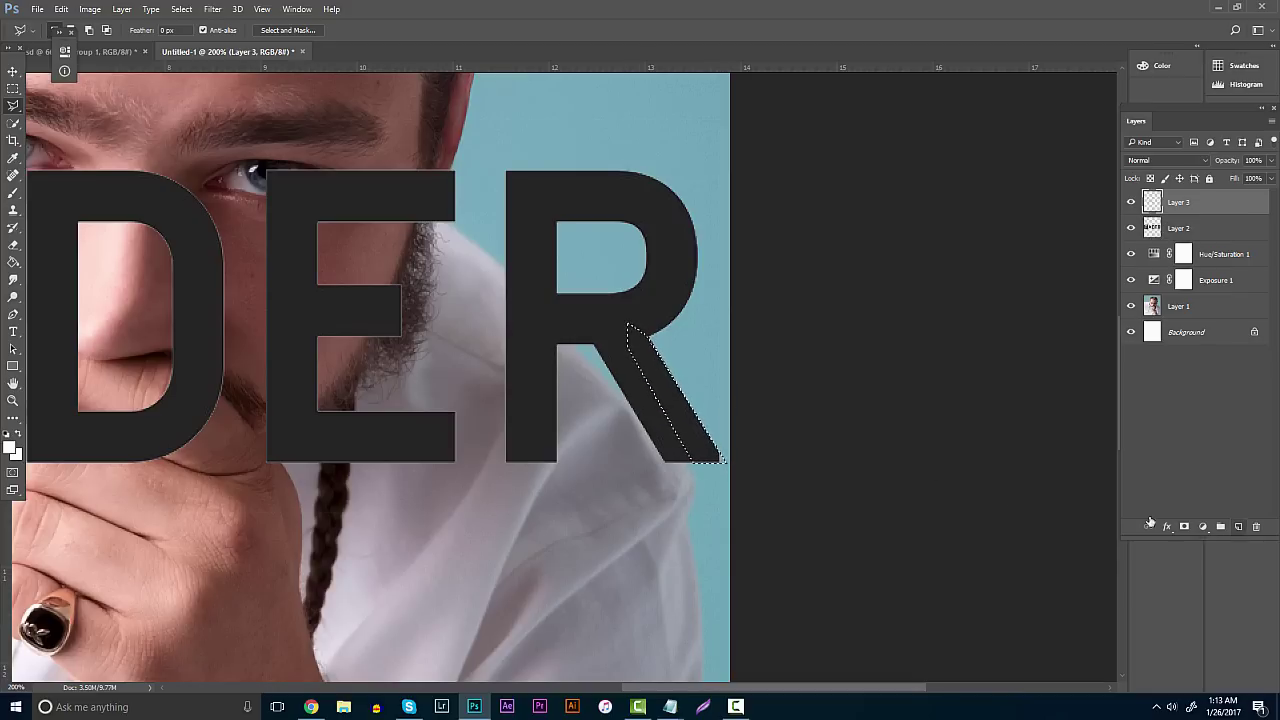
right_click(682, 411)
left_click(713, 599)
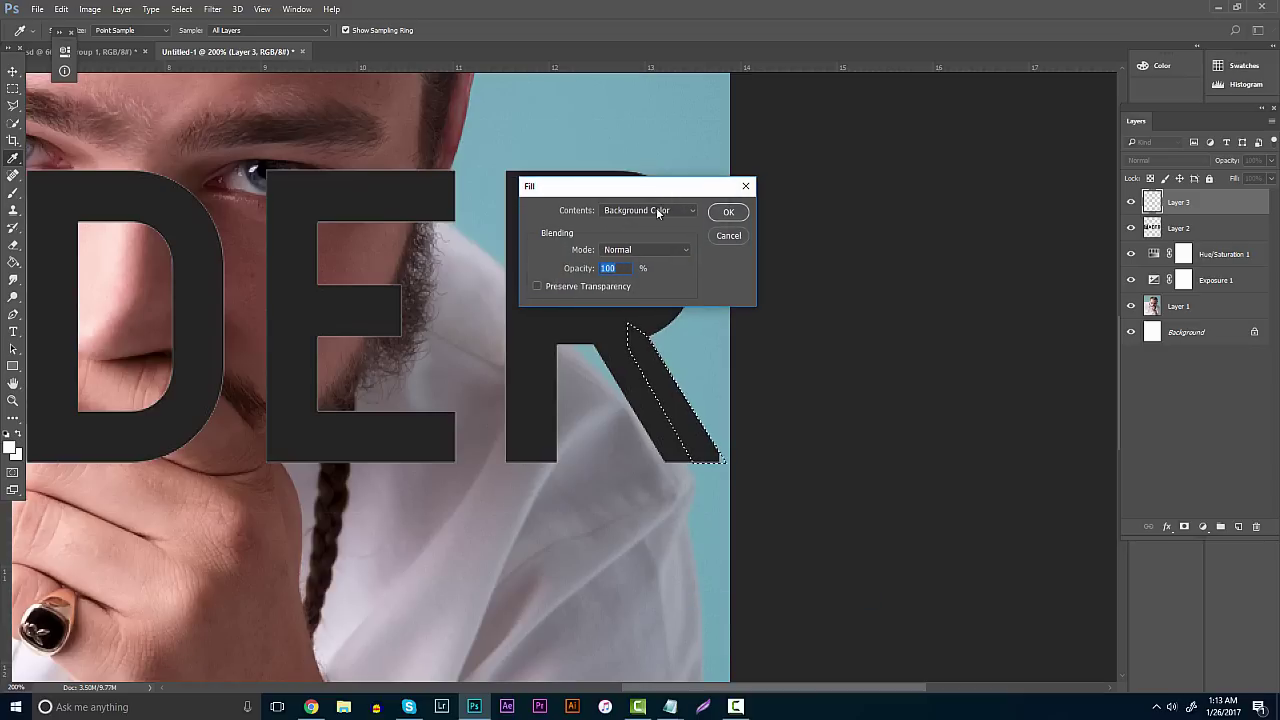
left_click(655, 210)
left_click(617, 242)
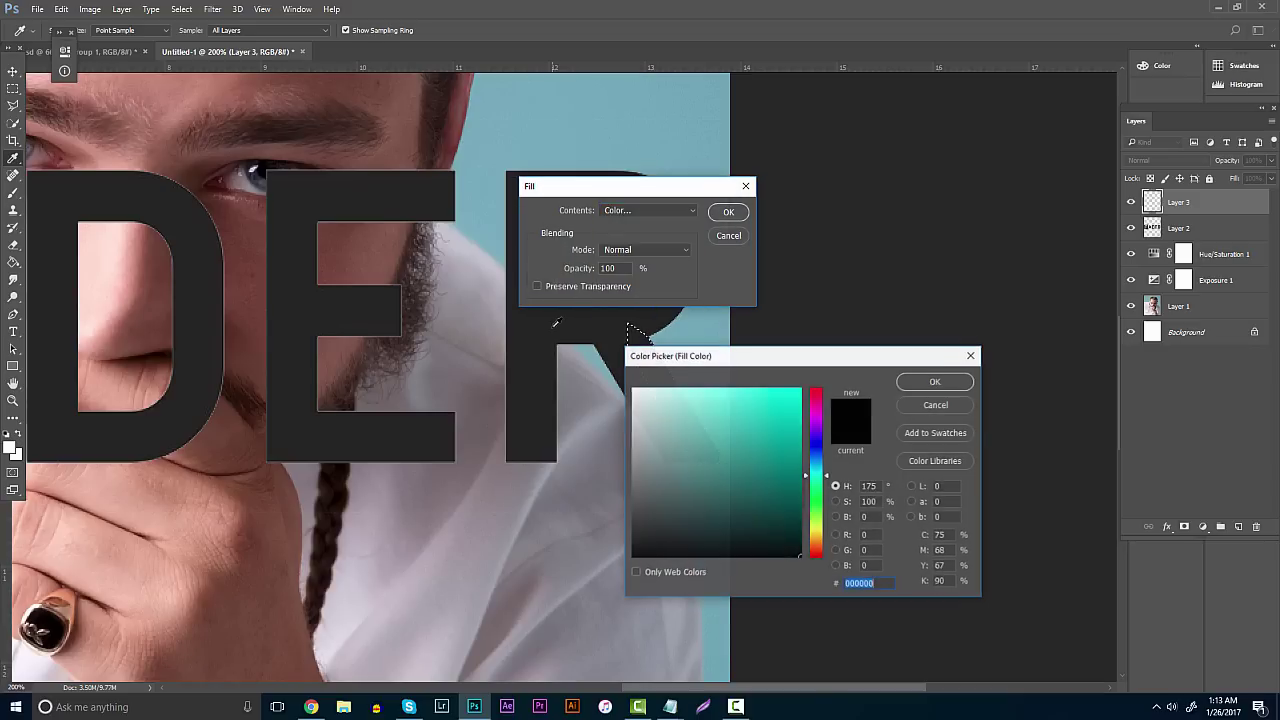
left_click(928, 380)
left_click(729, 211)
right_click(709, 251)
left_click(716, 257)
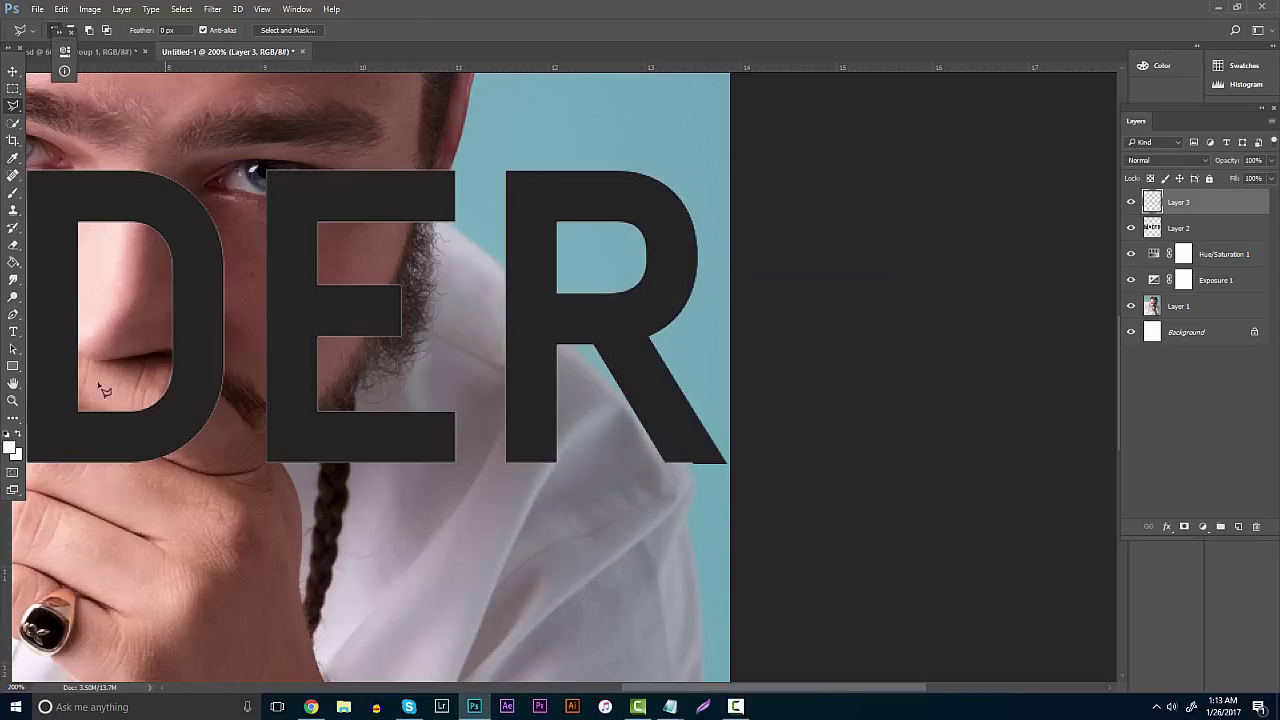
Try to clear rectangular strips just below and above the letters ADER on the R patch layer
left_click(13, 400)
left_click_drag(514, 404, 620, 404)
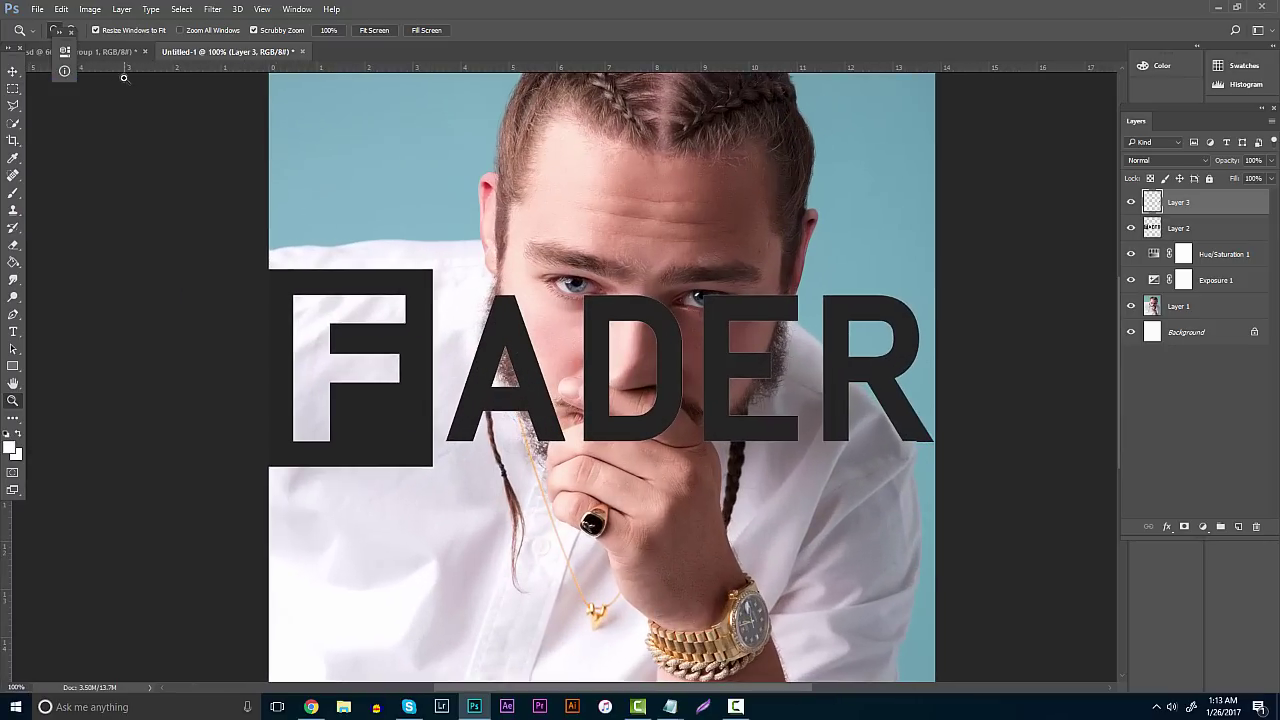
left_click(13, 88)
left_click_drag(986, 500, 439, 440)
left_click(441, 439)
left_click_drag(467, 266, 1020, 291)
key("Delete")
left_click(619, 256)
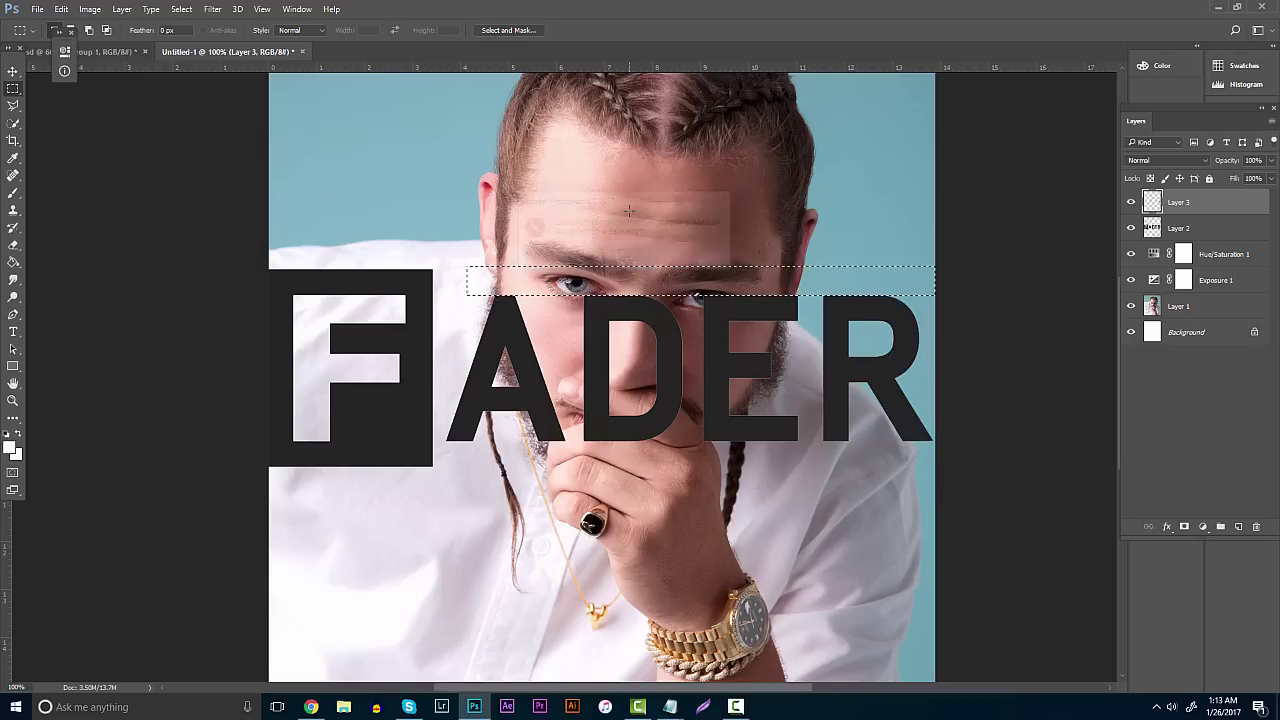
key("ctrl+d")
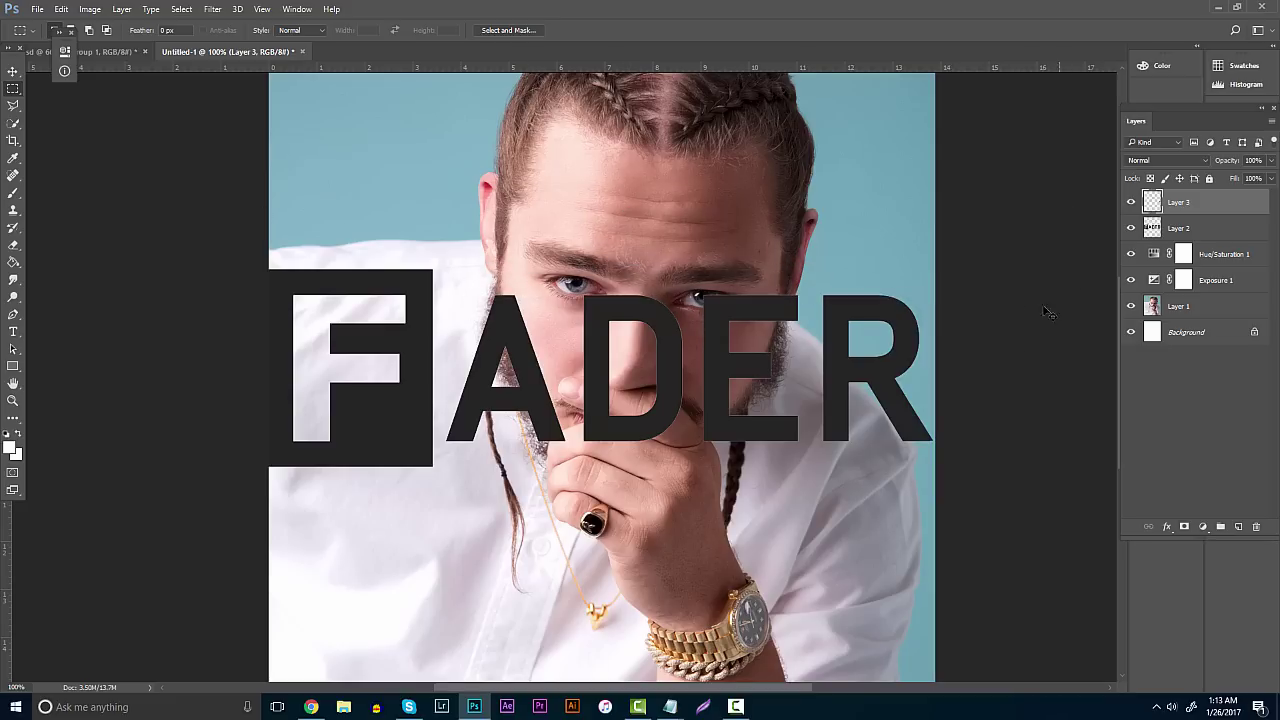
Merge the R patch layer with the logo layer and clear a thin strip just below the letters ADER
left_click_drag(934, 475, 438, 441)
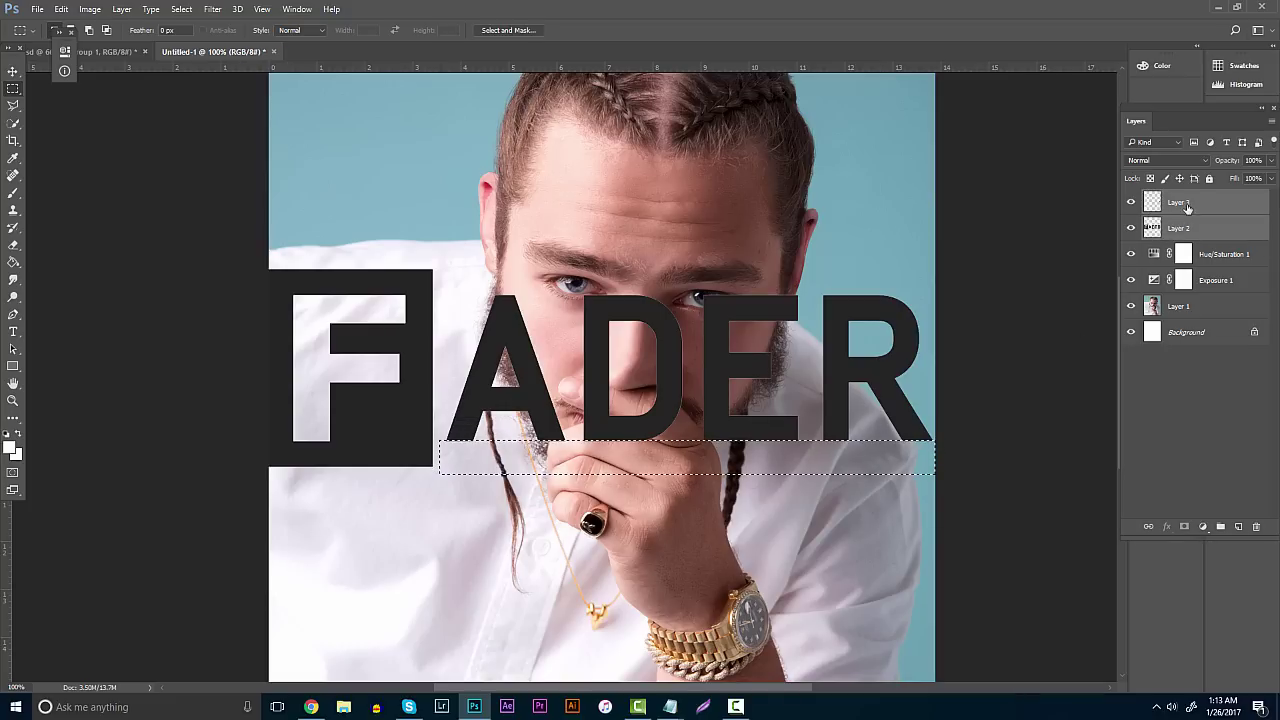
left_click_drag(946, 503, 445, 440)
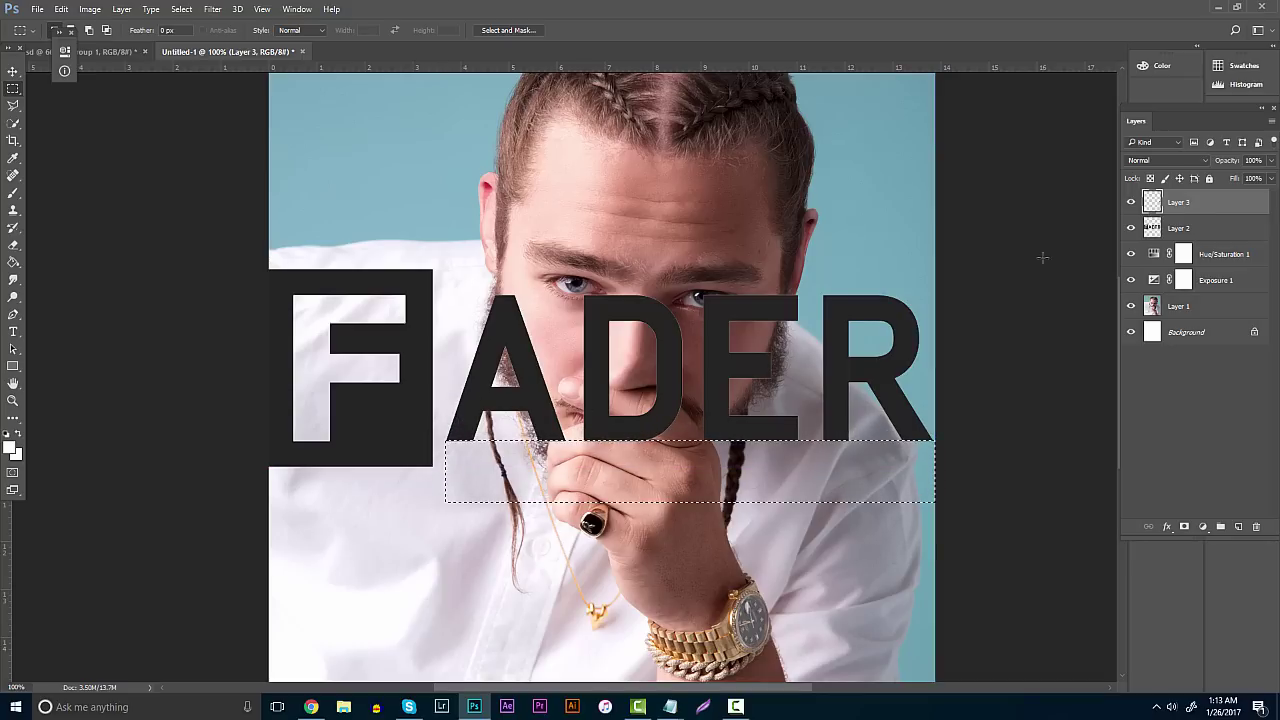
left_click(1198, 228, "shift")
key("ctrl+e")
key("ctrl+d")
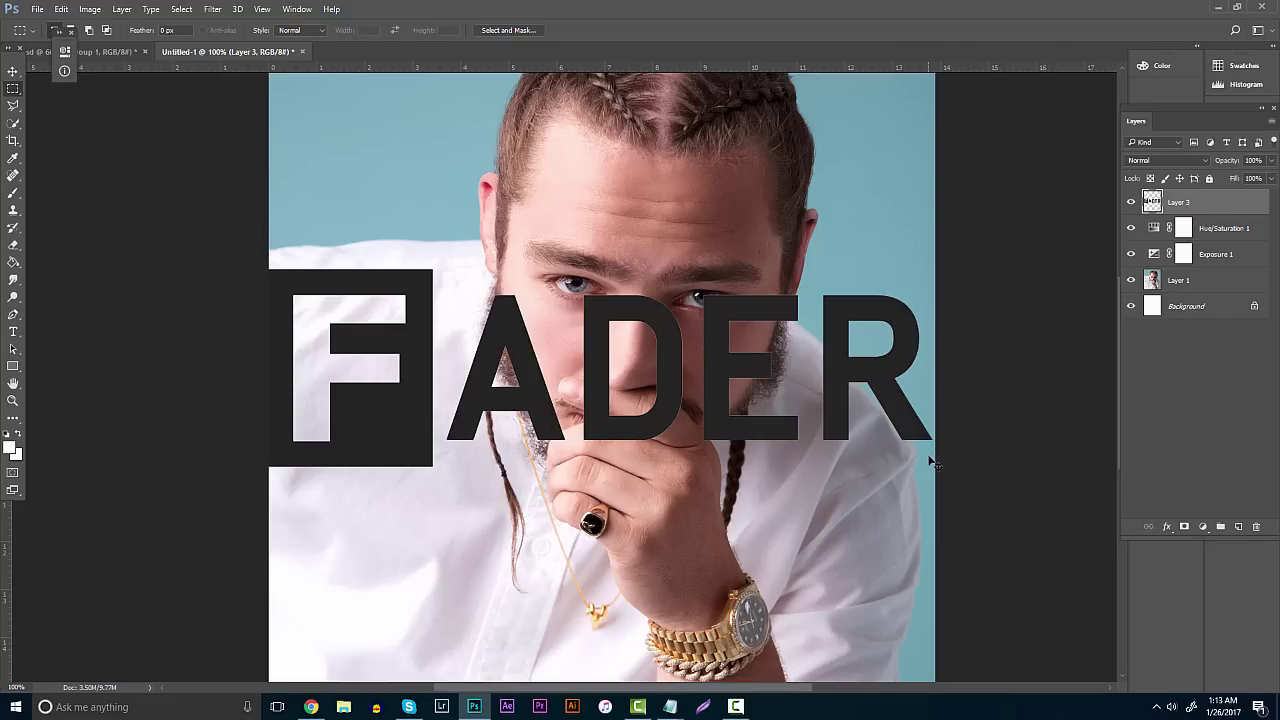
Scale the merged logo to 100.40% width and 100.34% height, and move it up to the page's top edge
key("ctrl+t")
left_click_drag(938, 468, 941, 470)
scroll(310, 440, "up", 3)
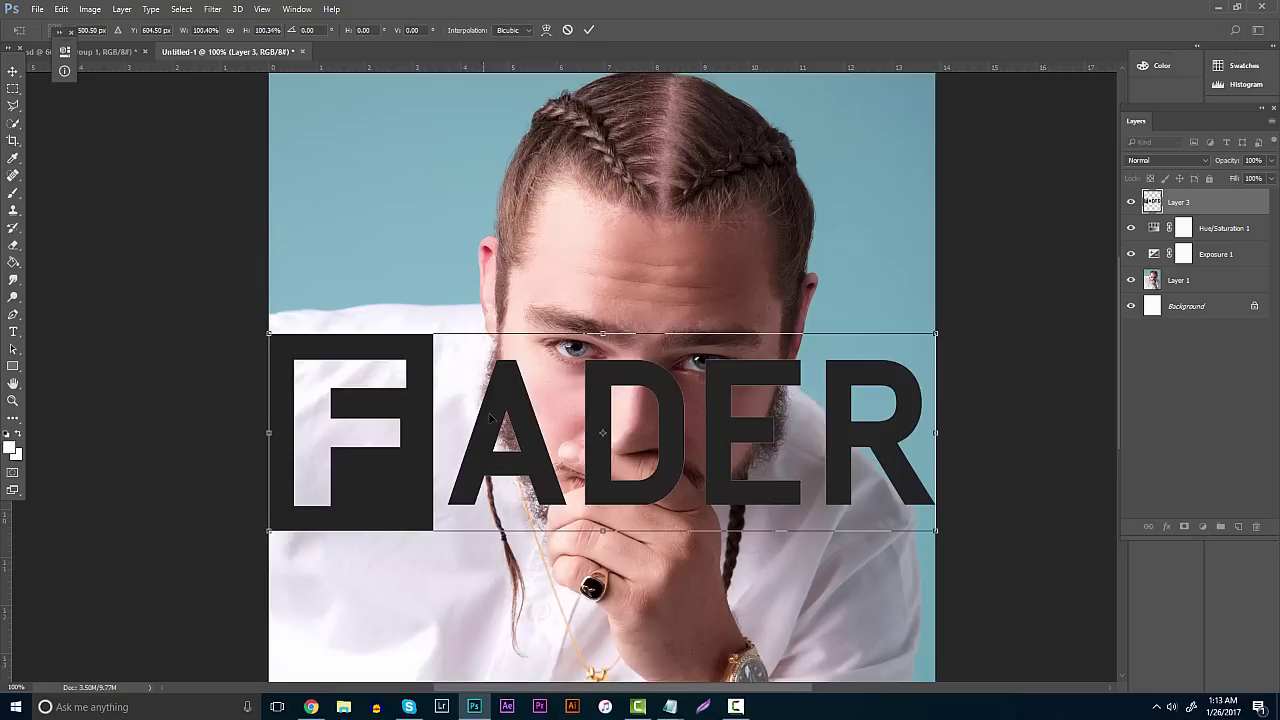
left_click_drag(620, 486, 619, 187)
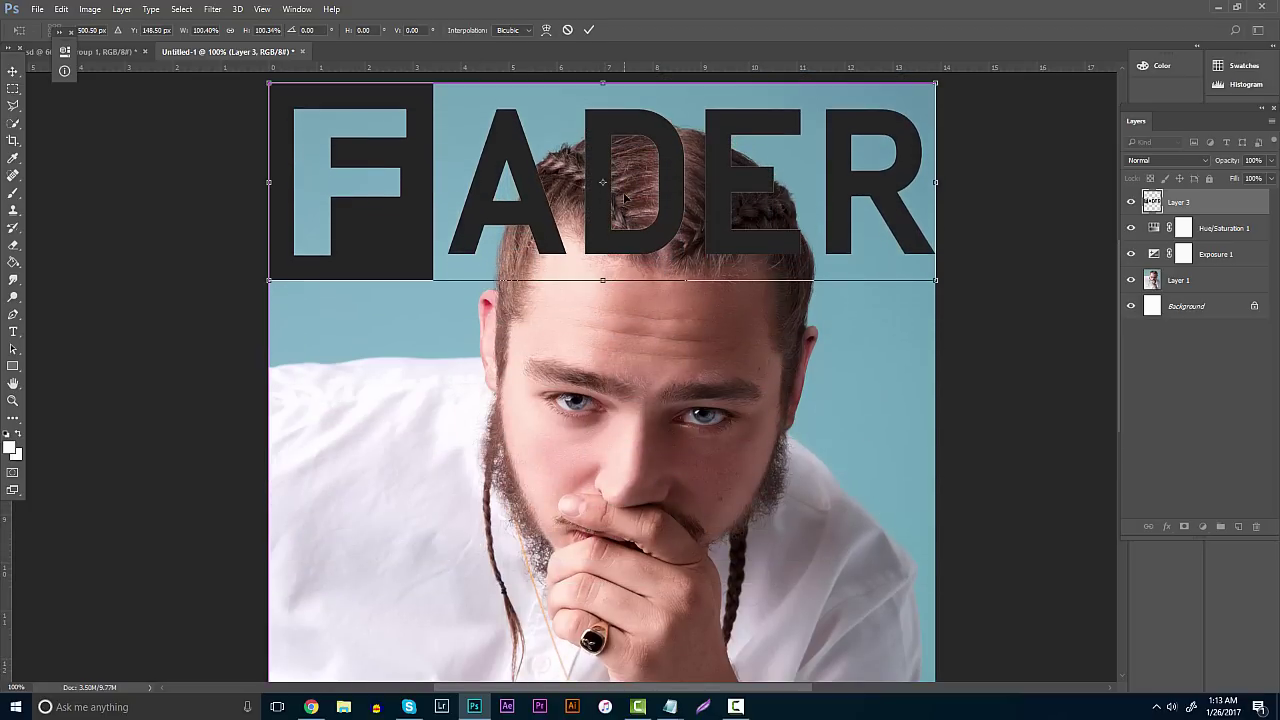
left_click(13, 71)
left_click(586, 258)
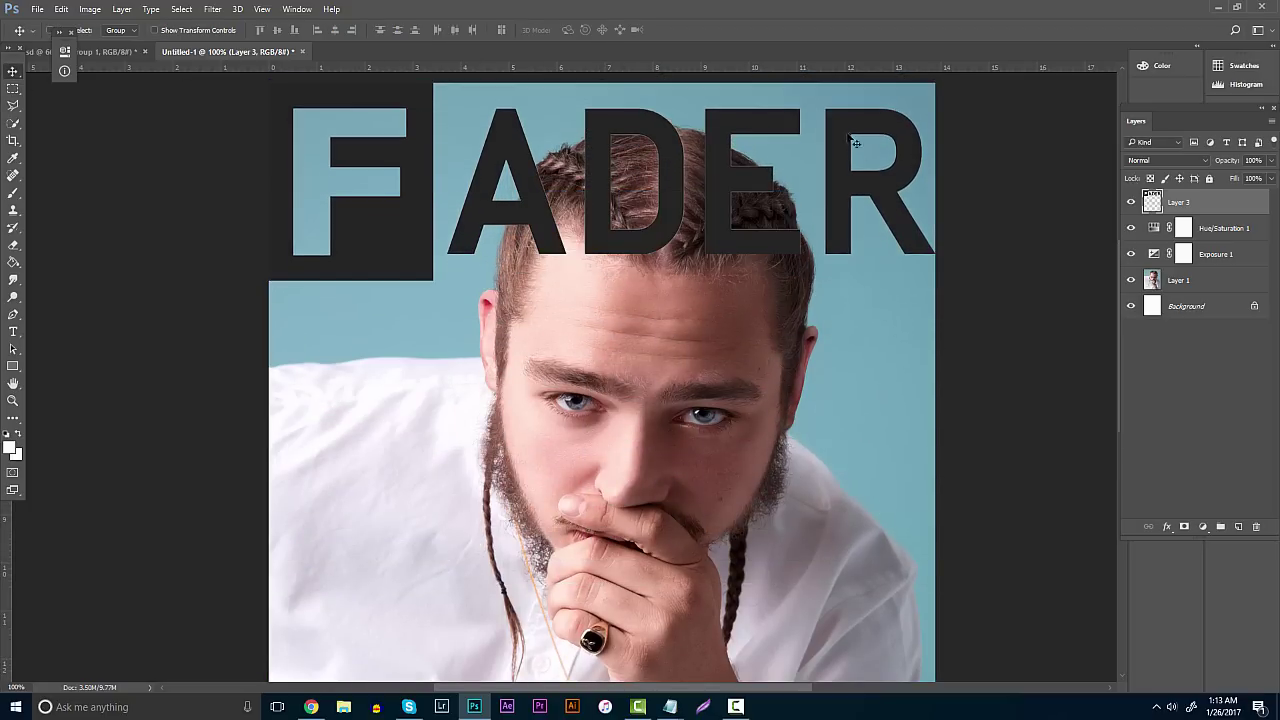
Add a Color Overlay to the logo layer using the near-white #fefdff sampled from the shirt
scroll(325, 293, "up", 1)
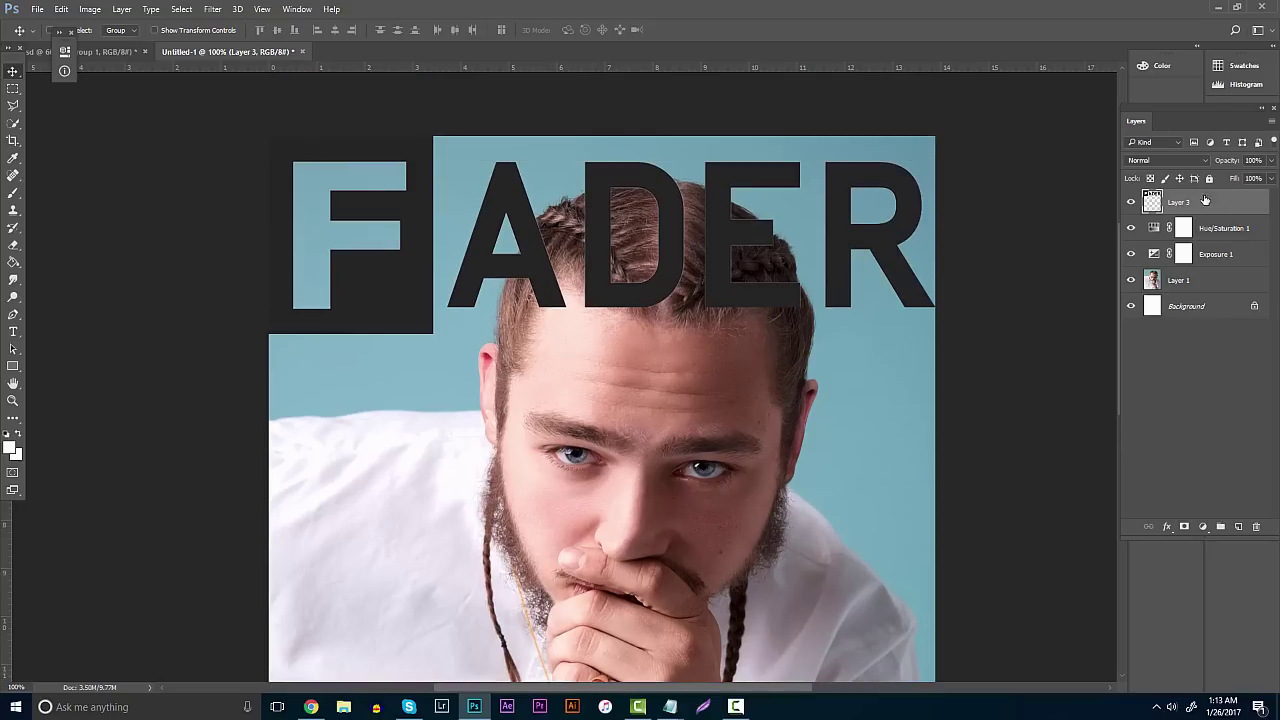
right_click(1205, 200)
left_click(1080, 80)
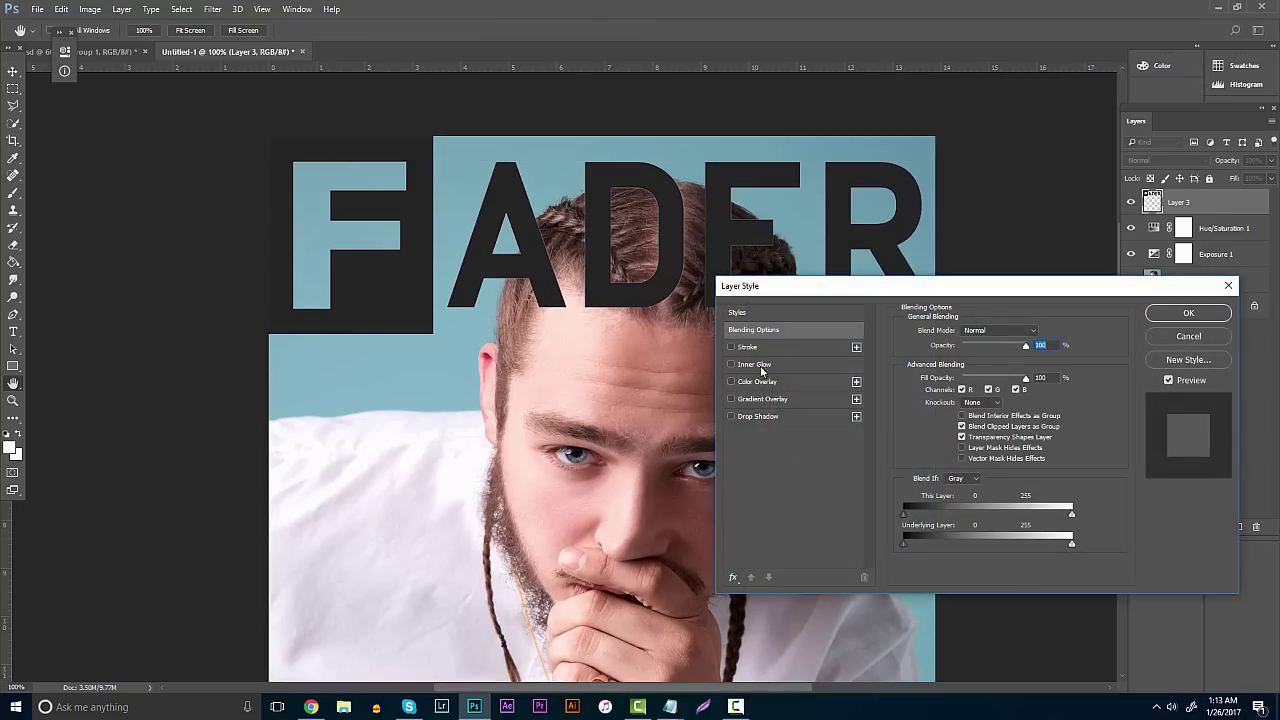
left_click(758, 381)
left_click(1038, 333)
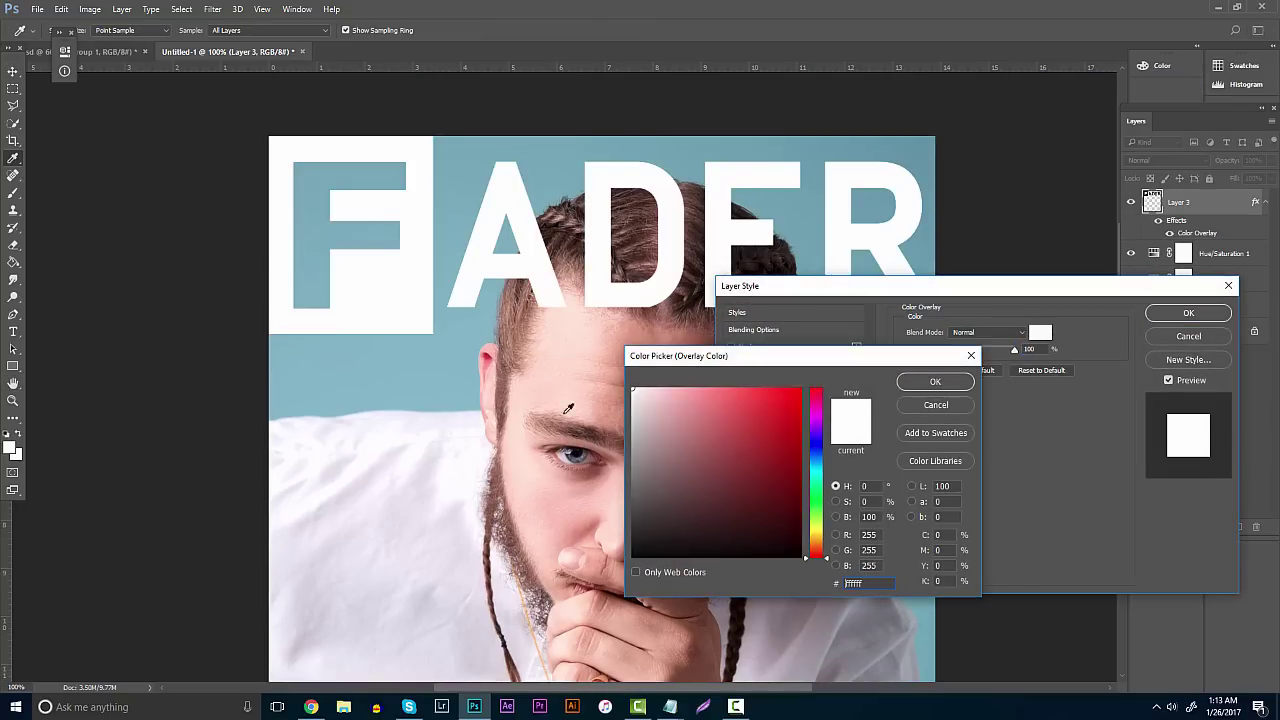
left_click(455, 430)
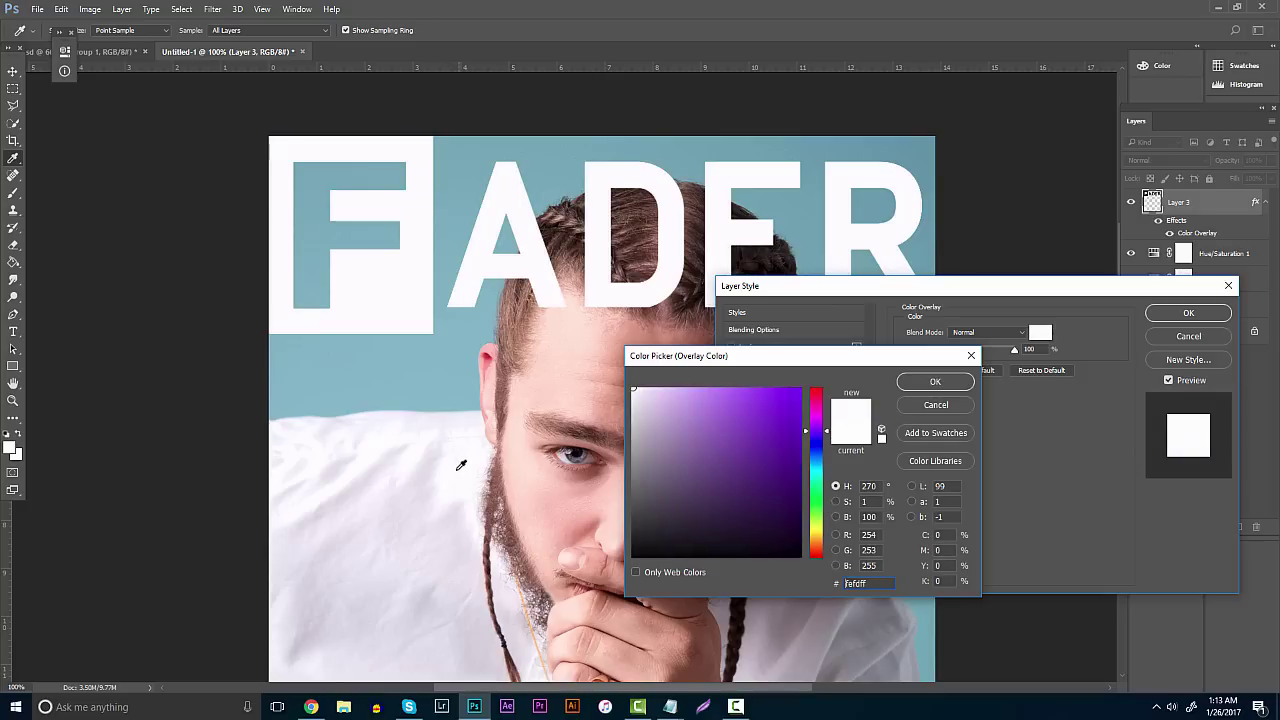
left_click(935, 381)
left_click(1182, 313)
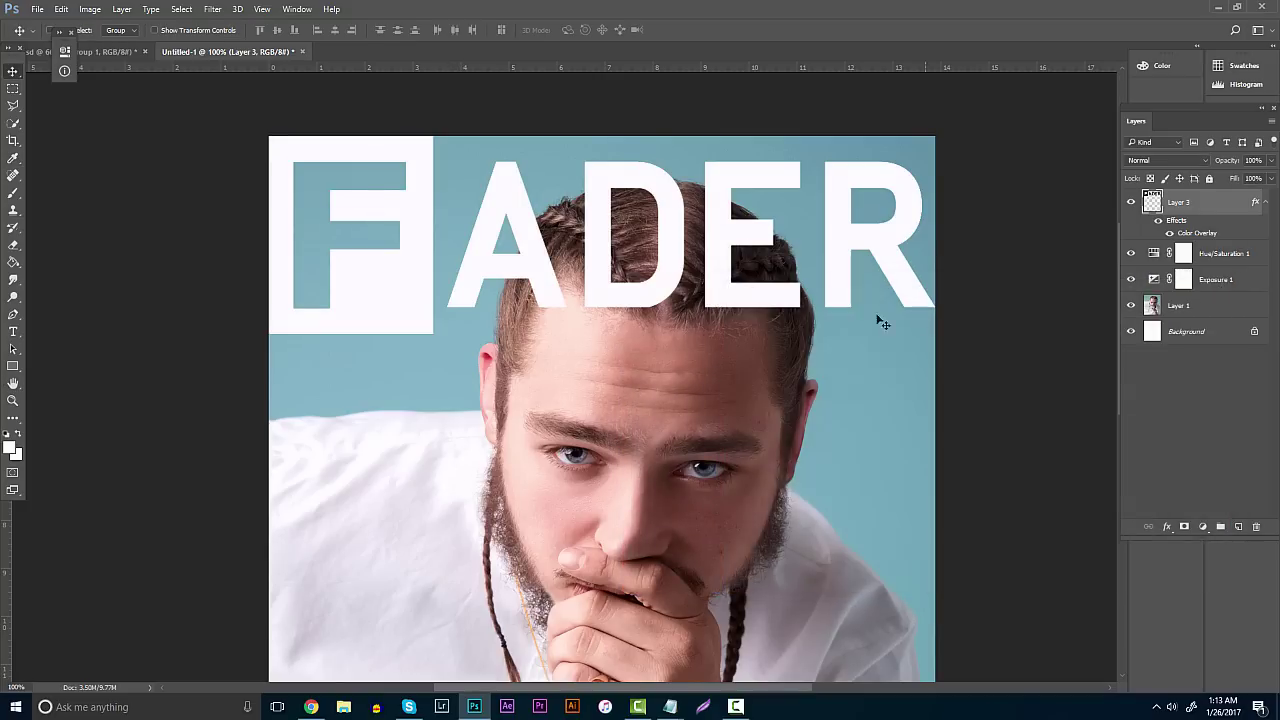
Move the logo layer directly above the portrait, beneath the adjustment layers, and lower its opacity so the hair shows through
scroll(510, 365, "up", 1)
scroll(629, 349, "down", 1)
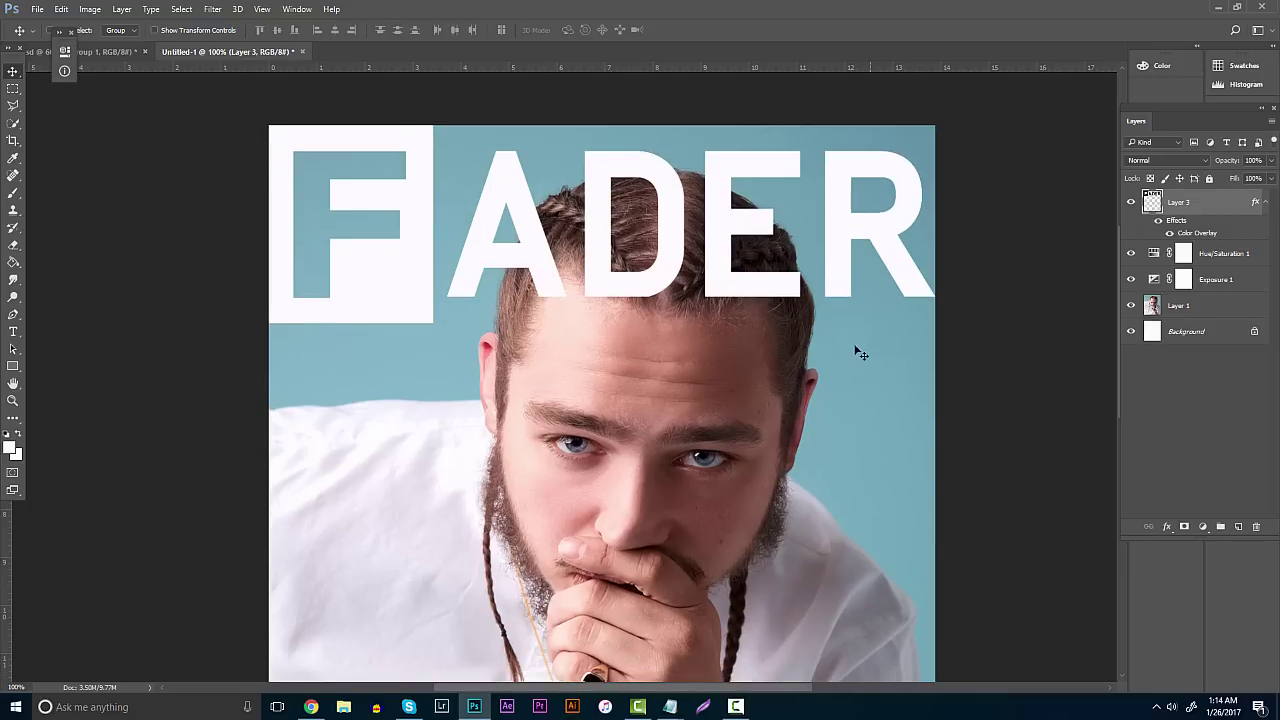
left_click_drag(1184, 206, 1186, 289)
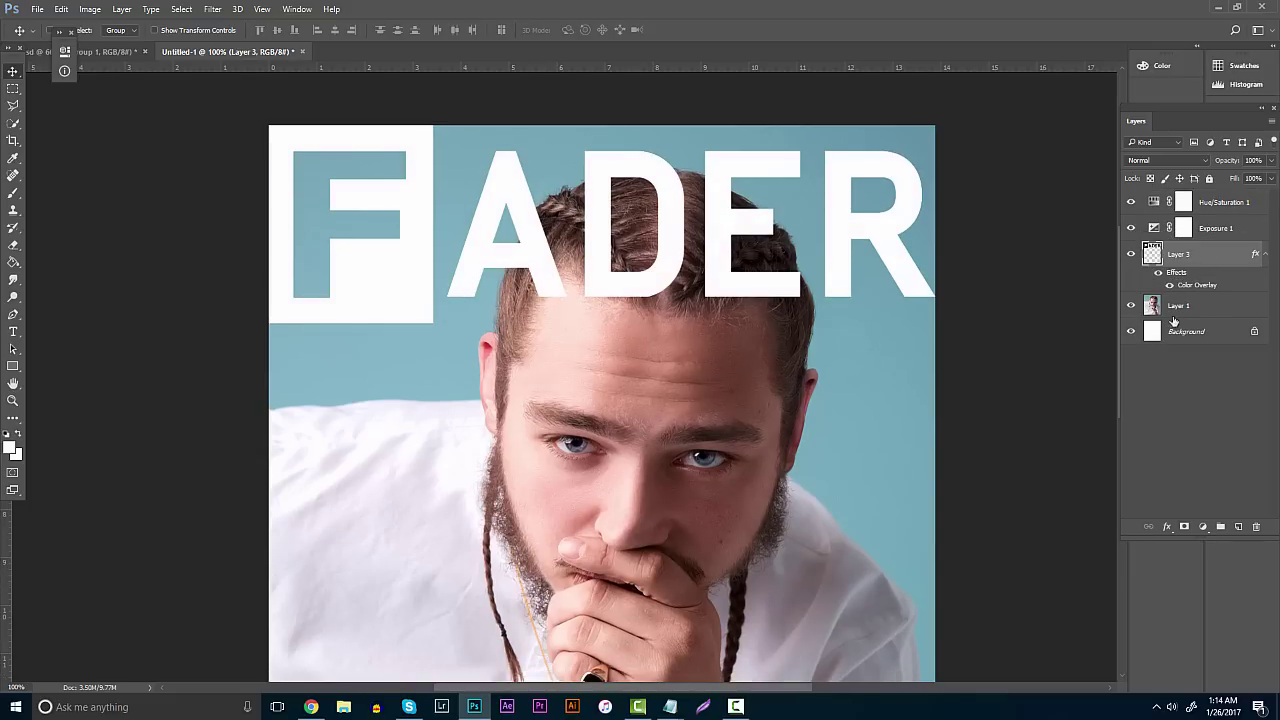
left_click(1272, 162)
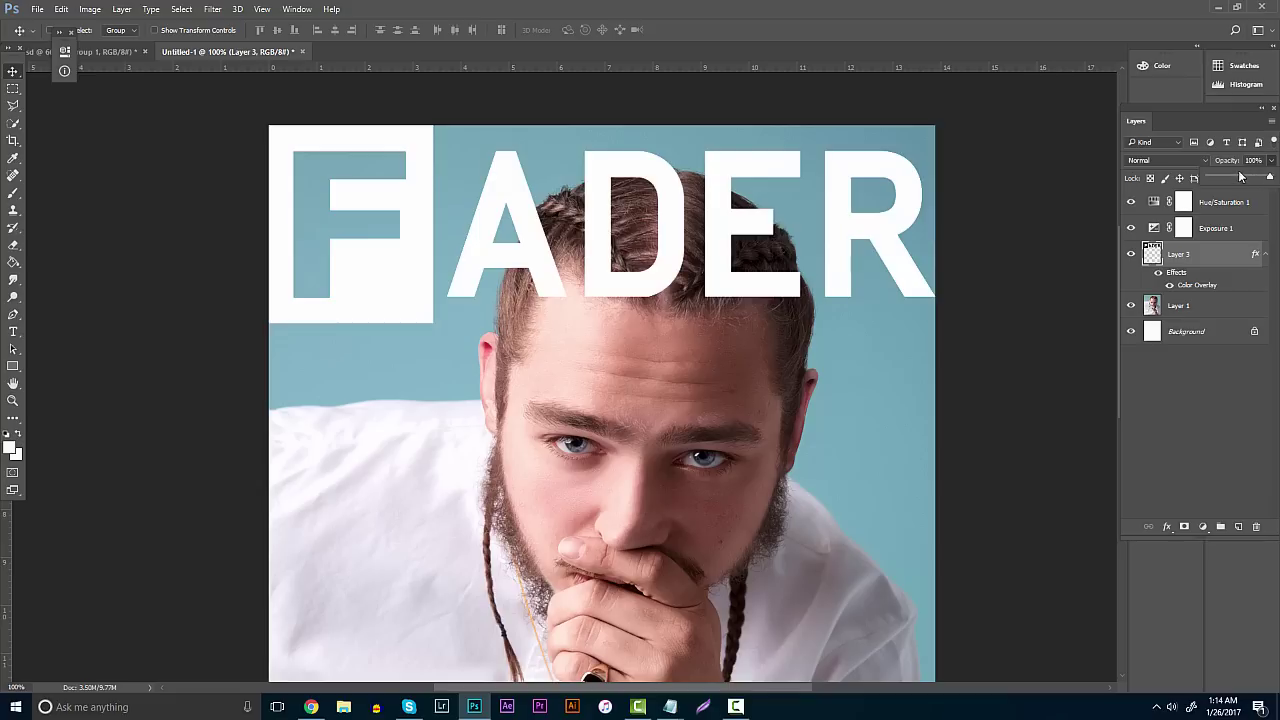
left_click_drag(1271, 178, 1229, 178)
On the portrait layer, start a Pen path up the hair's left edge across the lower half of the letter A
left_click(1195, 306)
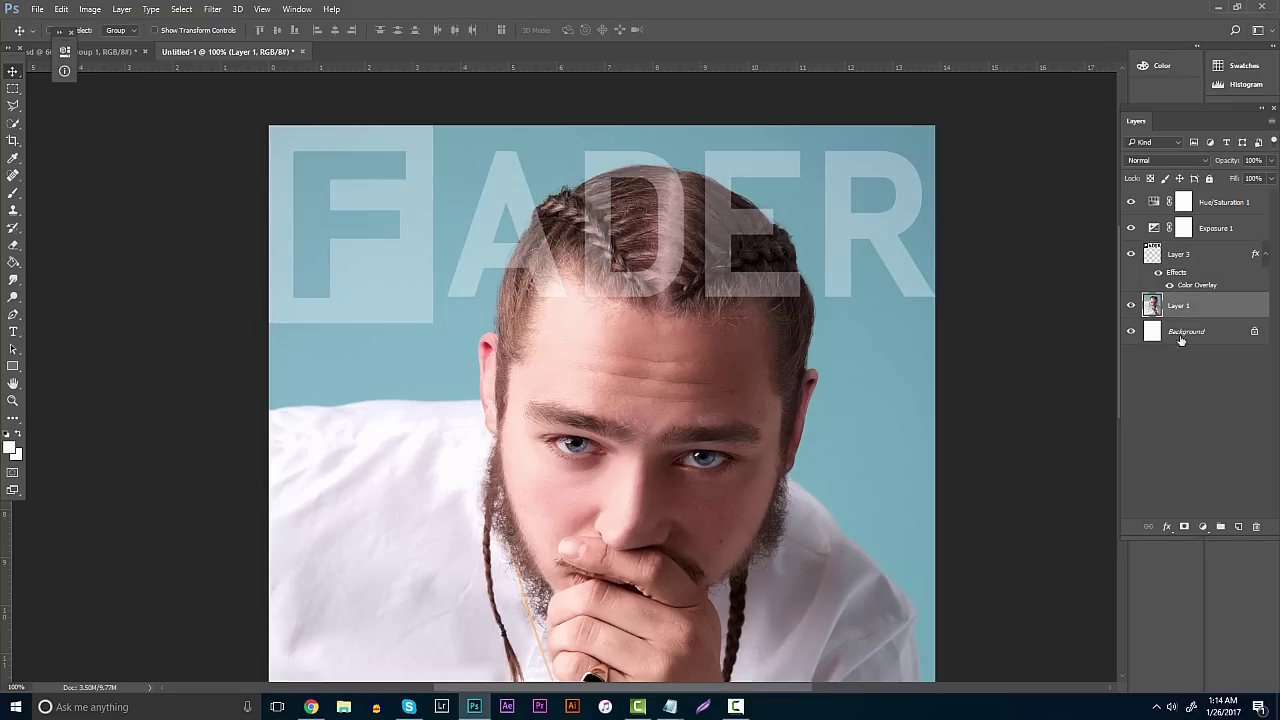
left_click(13, 400)
left_click_drag(510, 275, 610, 292)
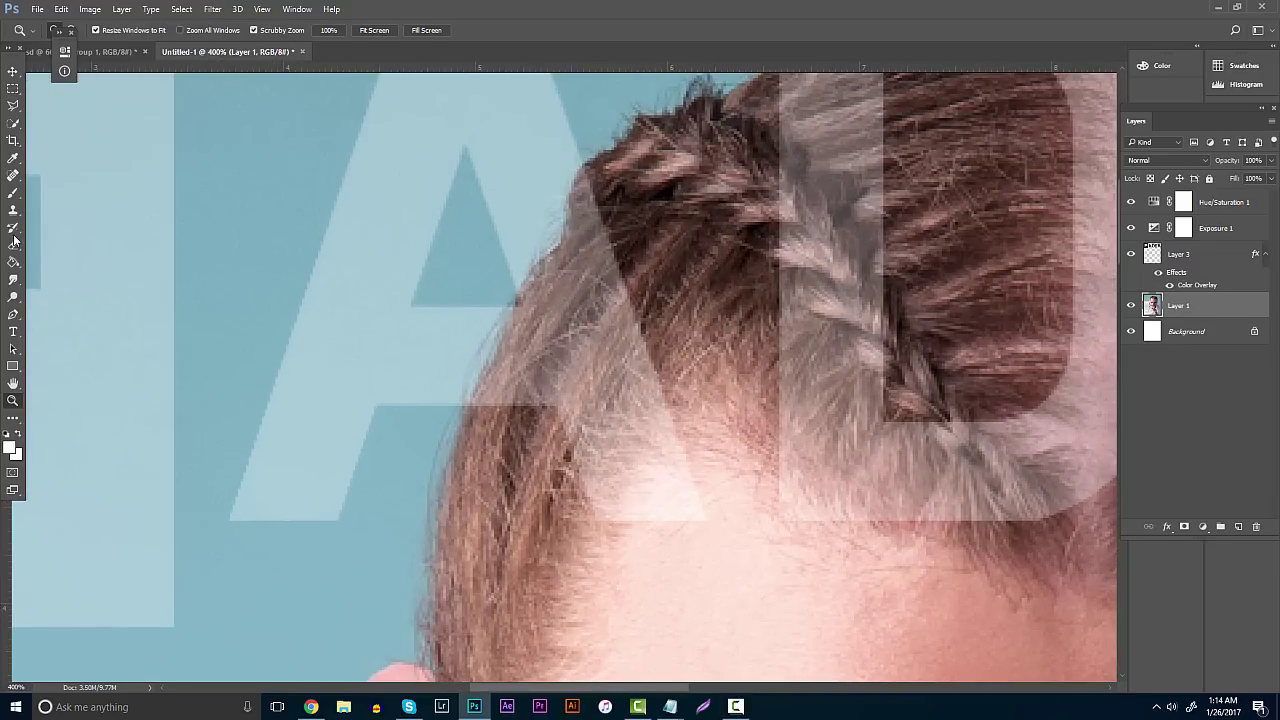
left_click(13, 318)
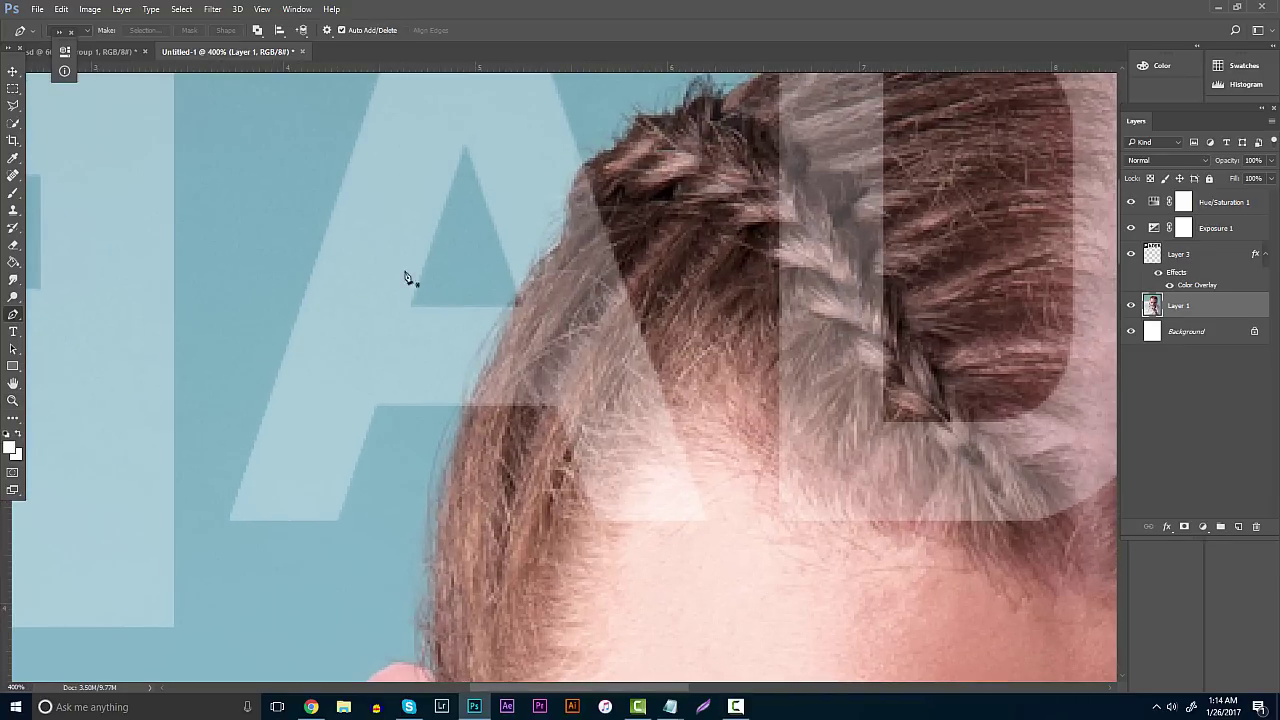
left_click(459, 406)
left_click(461, 387)
left_click(467, 368)
left_click(483, 341)
left_click(504, 310)
left_click(516, 294)
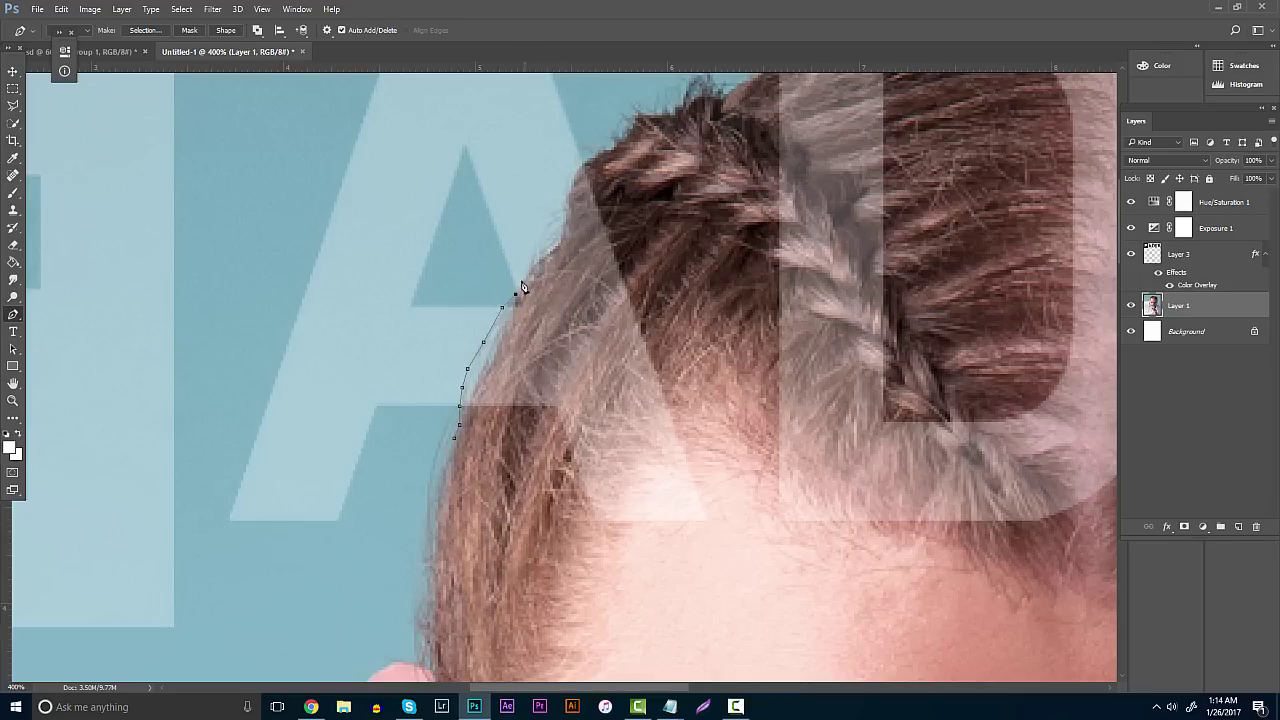
Continue the Pen path up the left hairline to the outer end of the left braid
left_click(526, 281)
left_click(531, 268)
left_click(536, 259)
left_click(554, 241)
left_click(561, 240)
scroll(571, 275, "up", 3)
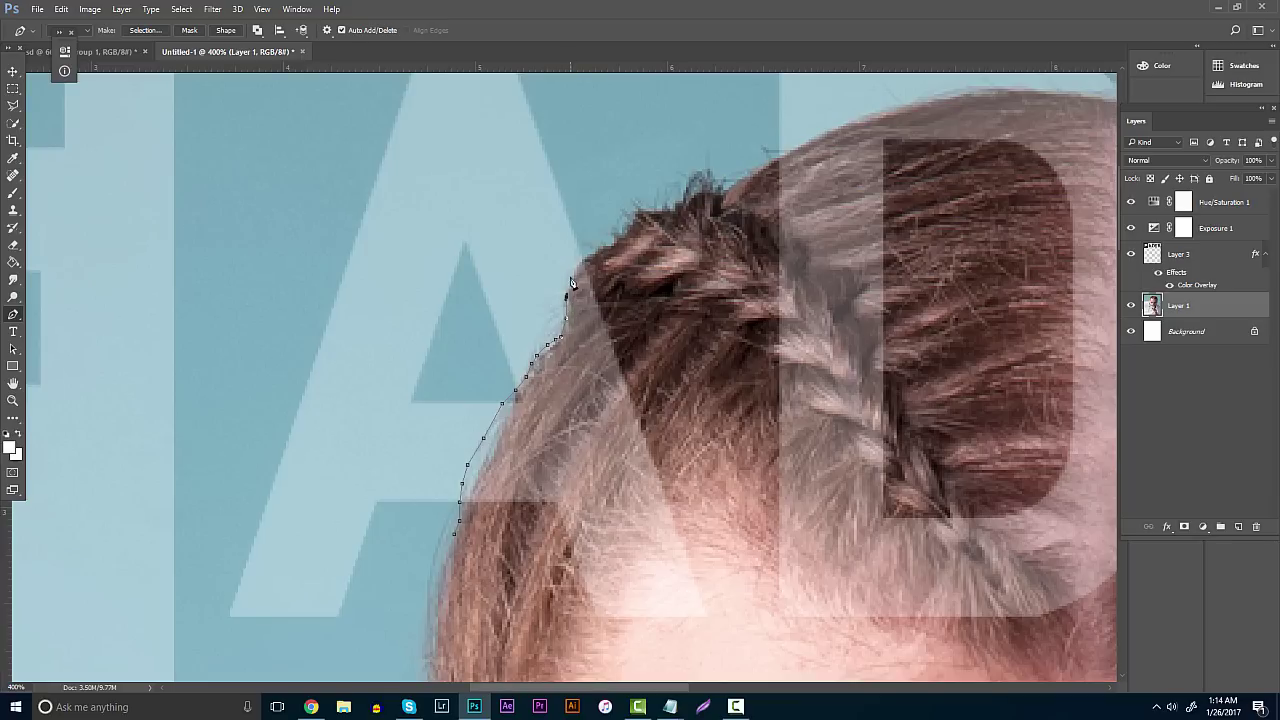
left_click(572, 267)
left_click(579, 255)
left_click(589, 252)
scroll(731, 299, "up", 2)
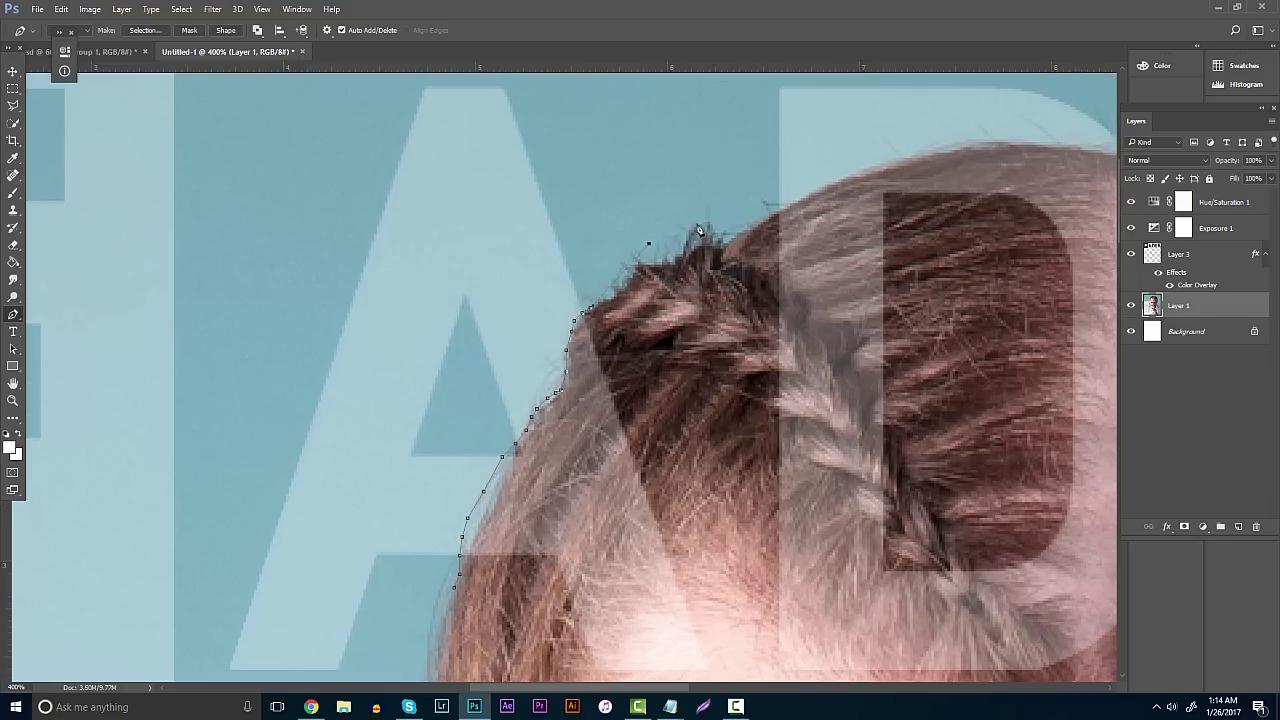
Carry the path over the left braid and onto the rising edge of the crown at the letter D
left_click(721, 218)
left_click(774, 214)
left_click(800, 199)
left_click(818, 190)
left_click(835, 183)
scroll(885, 220, "up", 1)
left_click(857, 216)
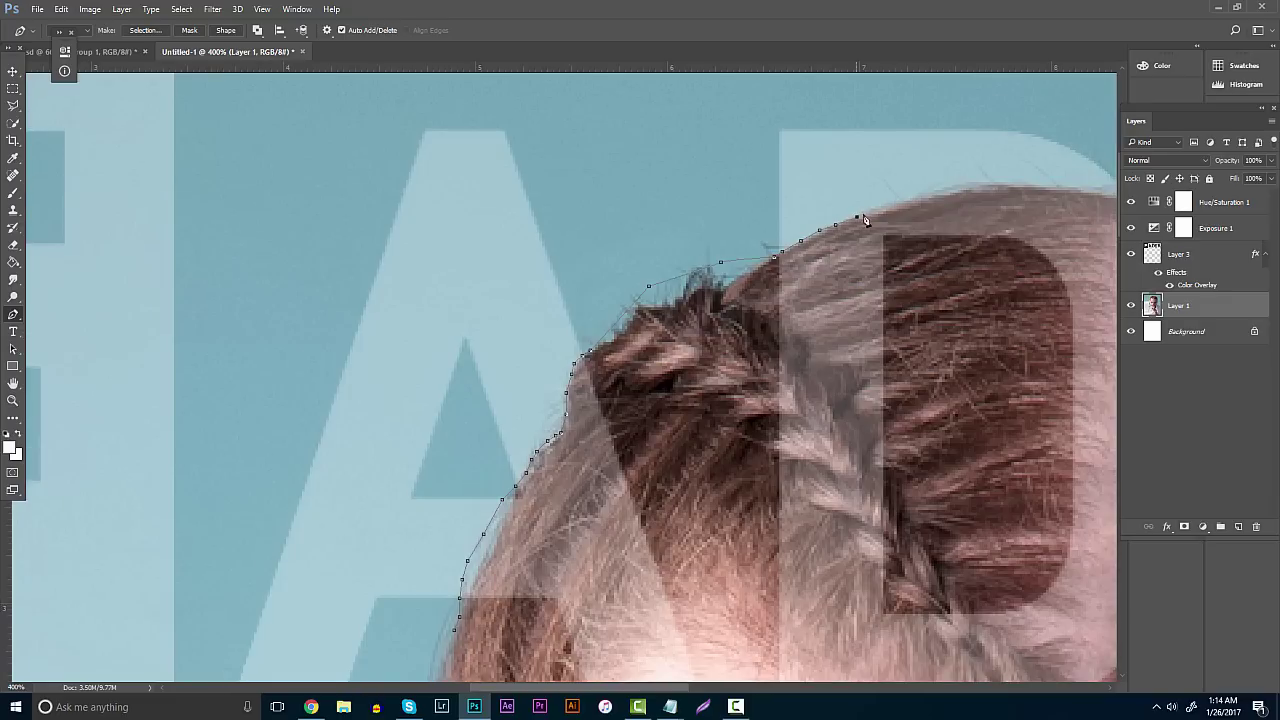
Trace the path with closely spaced points over the top of the head behind the letter D
left_click(884, 205)
left_click(906, 201)
left_click(950, 191)
left_click(968, 187)
left_click(985, 185)
left_click(1007, 184)
left_click(1021, 184)
scroll(685, 128, "right", 9)
left_click(680, 187)
left_click(697, 190)
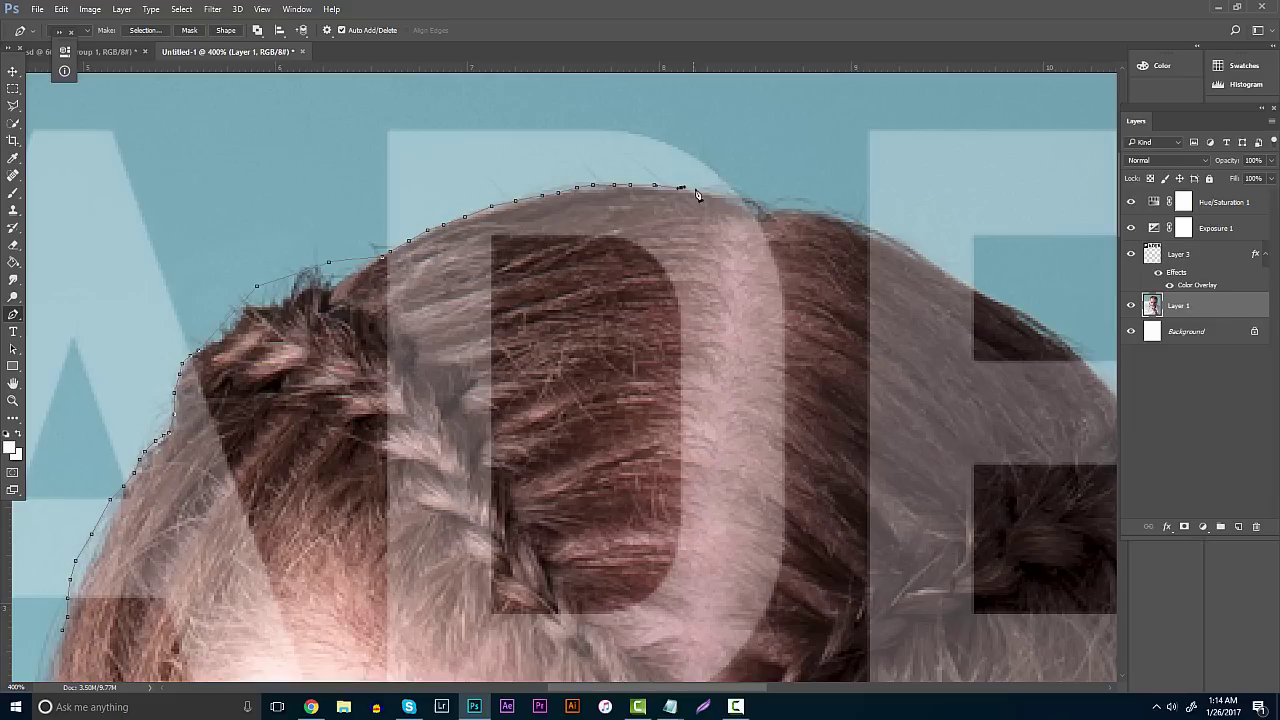
Extend the path past the hair parting and down the crown's right slope to the letter E
left_click(713, 193)
left_click(729, 197)
left_click(741, 201)
left_click(751, 205)
left_click(784, 211)
left_click(843, 222)
left_click(857, 224)
left_click(880, 230)
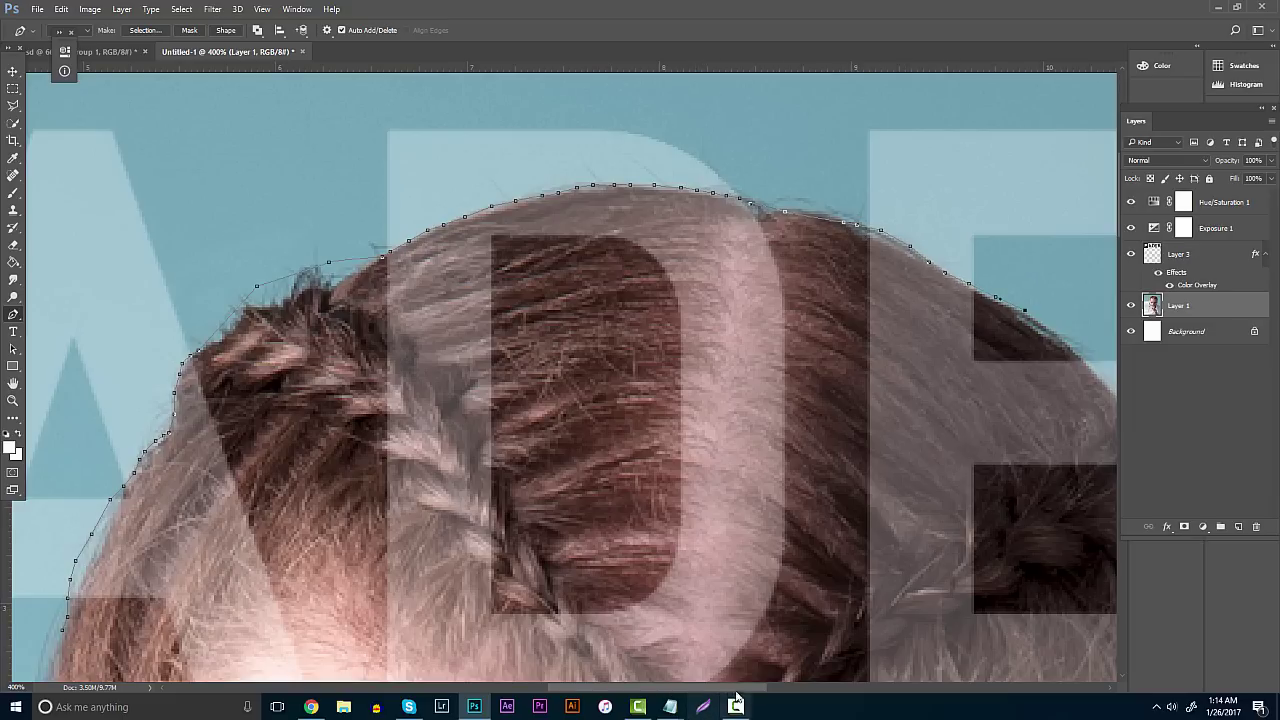
Continue the path around the right braid and down the right side of the hair to just above the ear
scroll(760, 600, "right", 6)
scroll(766, 371, "down", 2)
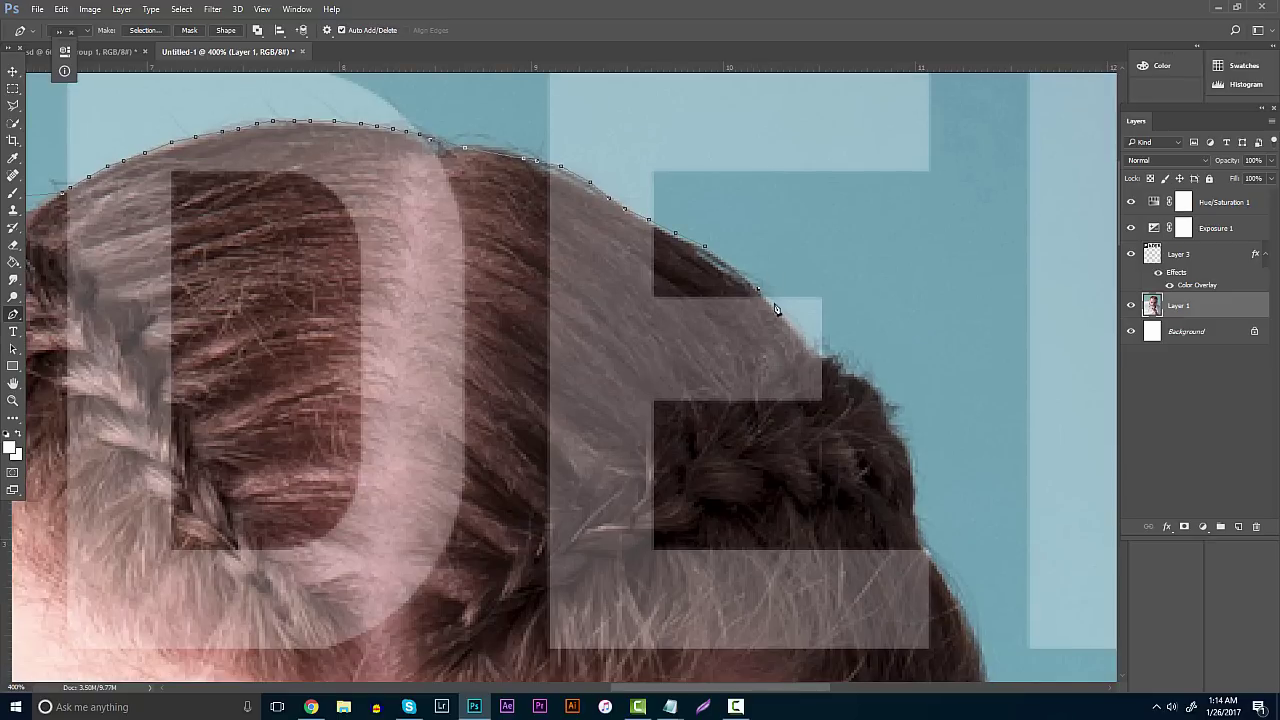
scroll(834, 369, "down", 2)
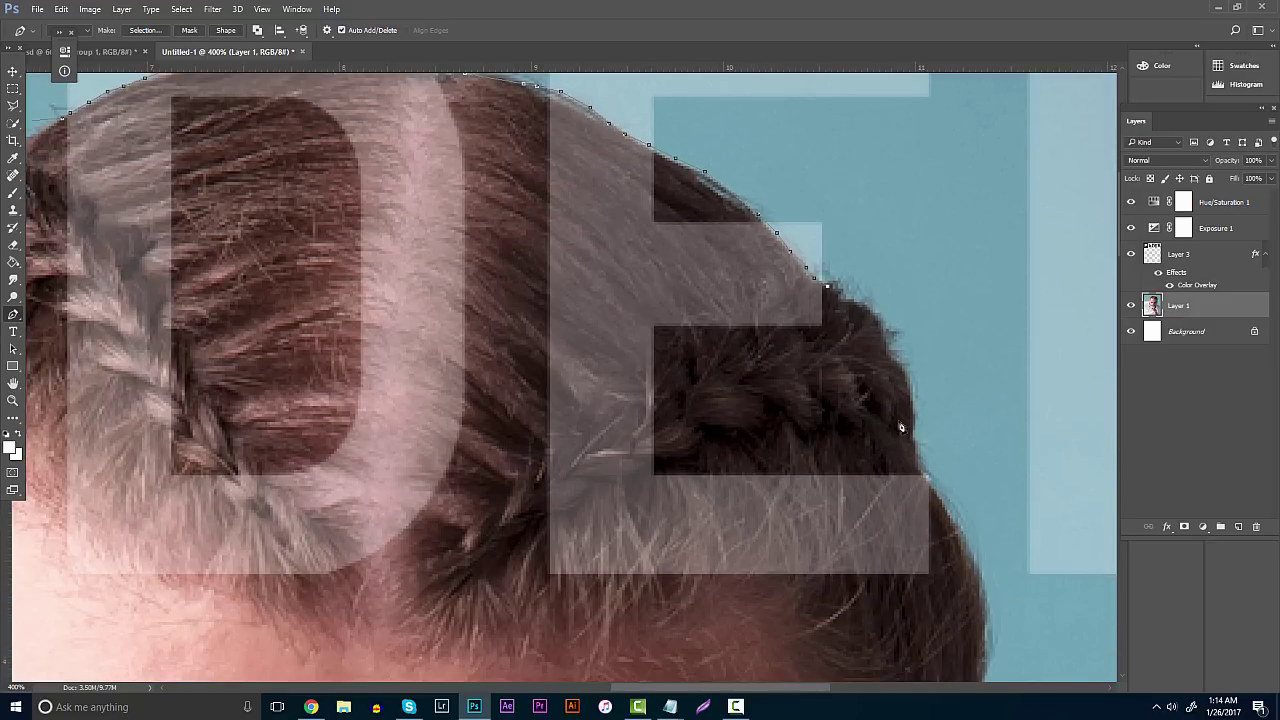
left_click(920, 424)
scroll(950, 520, "down", 4)
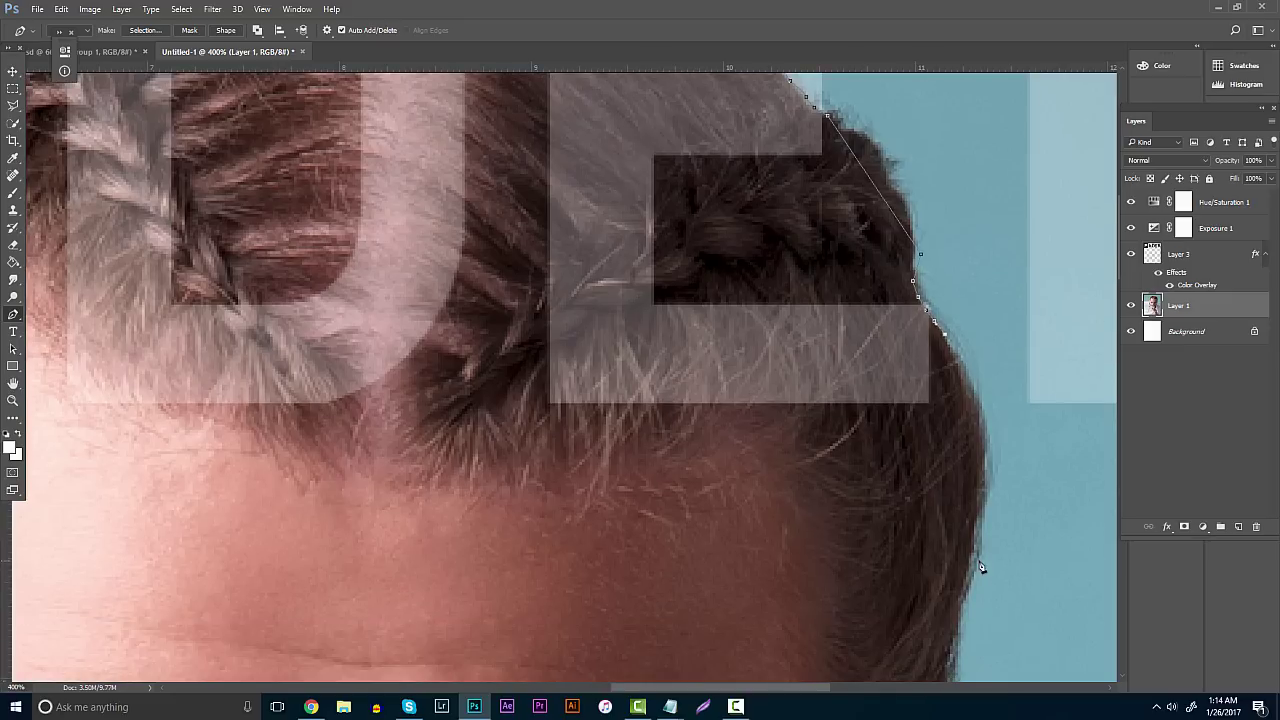
left_click(978, 560)
Bring the path back across the forehead inside the left hairline and convert it into a selection
key("z")
scroll(608, 423, "down", 6)
scroll(555, 247, "up", 1)
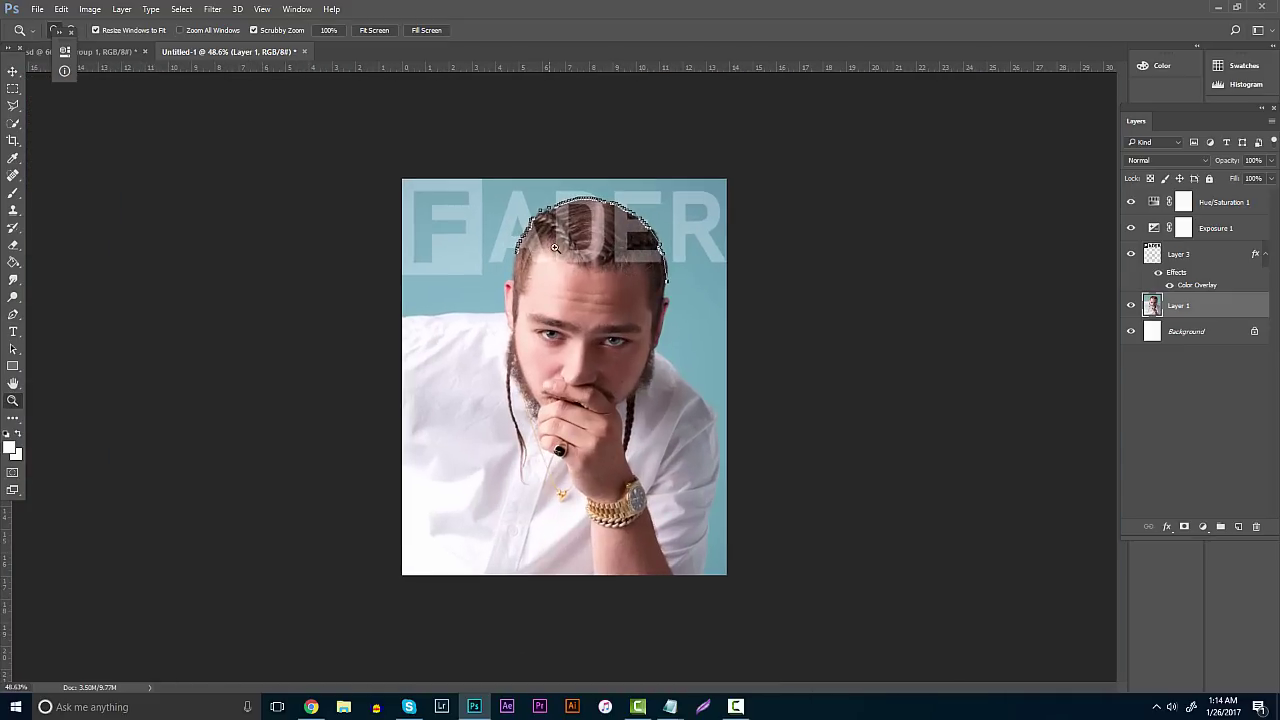
scroll(555, 247, "up", 4)
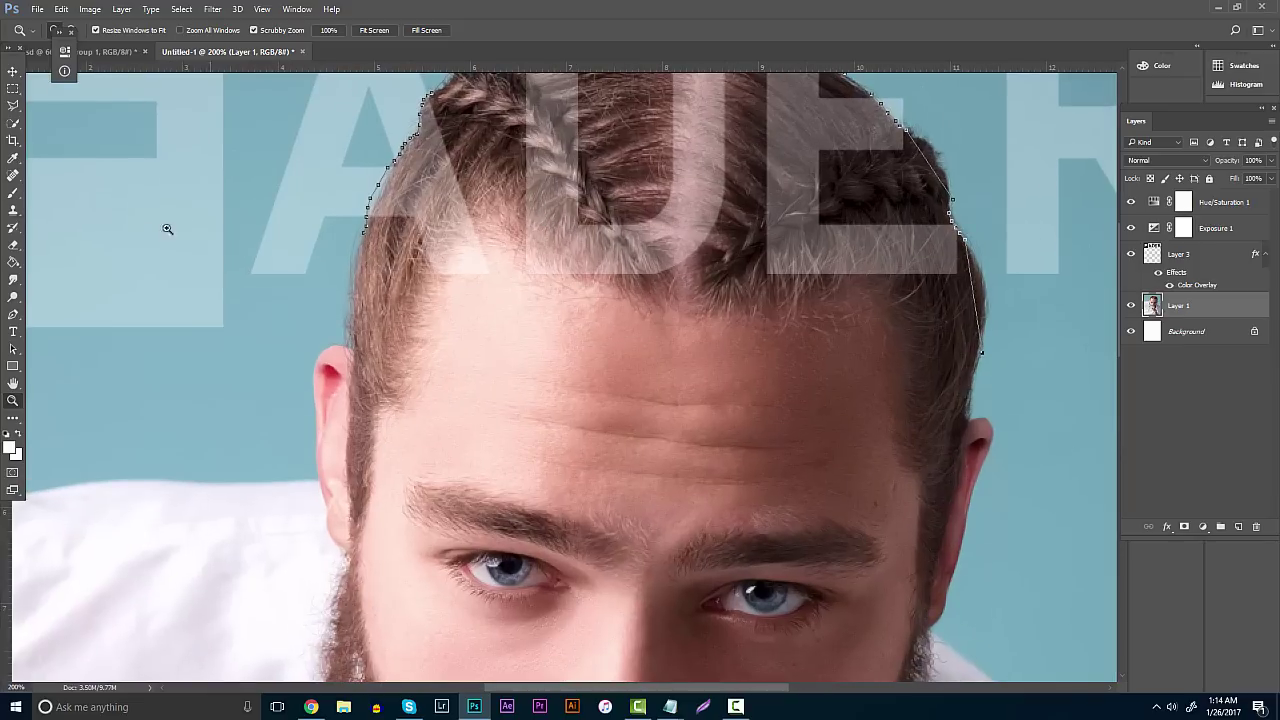
left_click(13, 314)
left_click(534, 412)
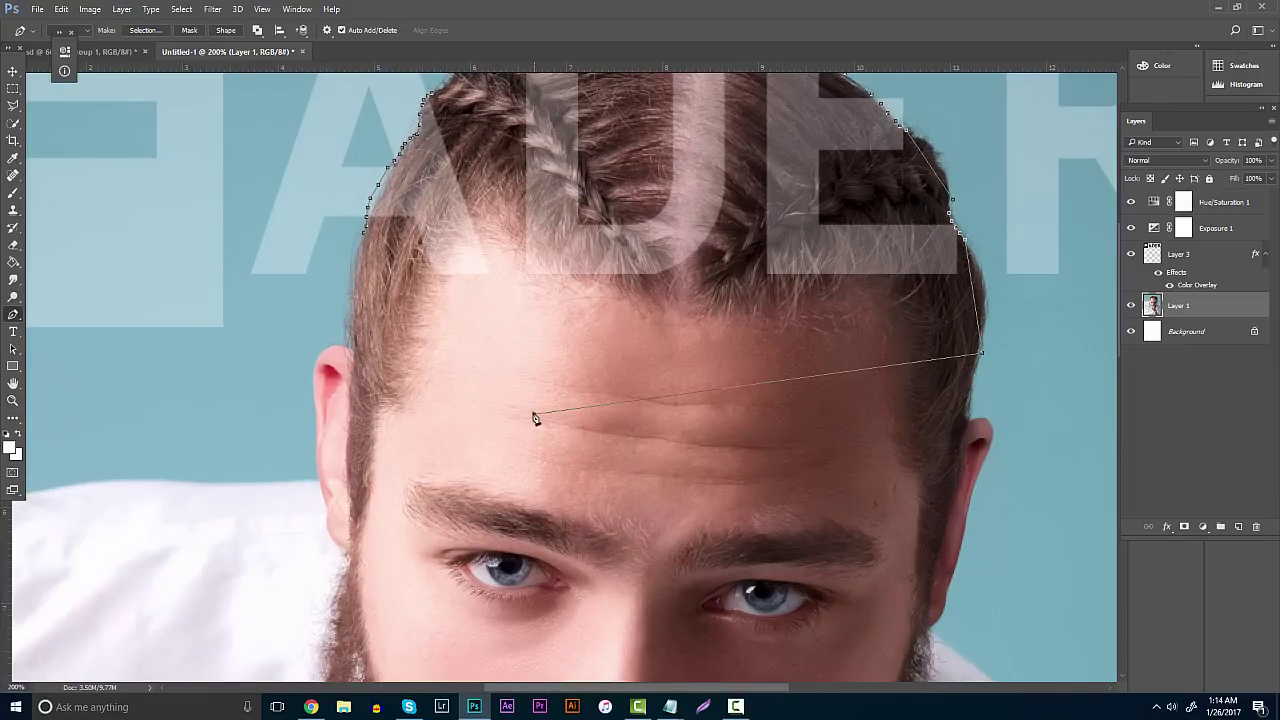
left_click(398, 370)
right_click(522, 273)
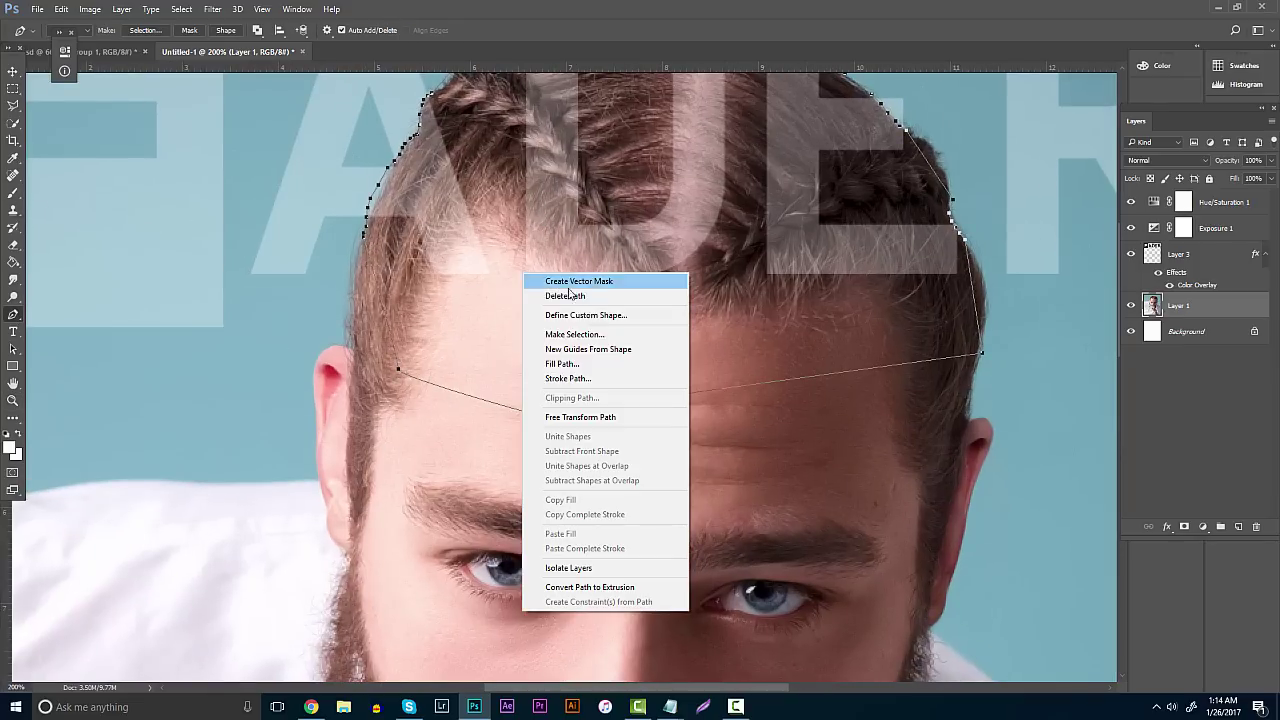
left_click(600, 346)
left_click(714, 209)
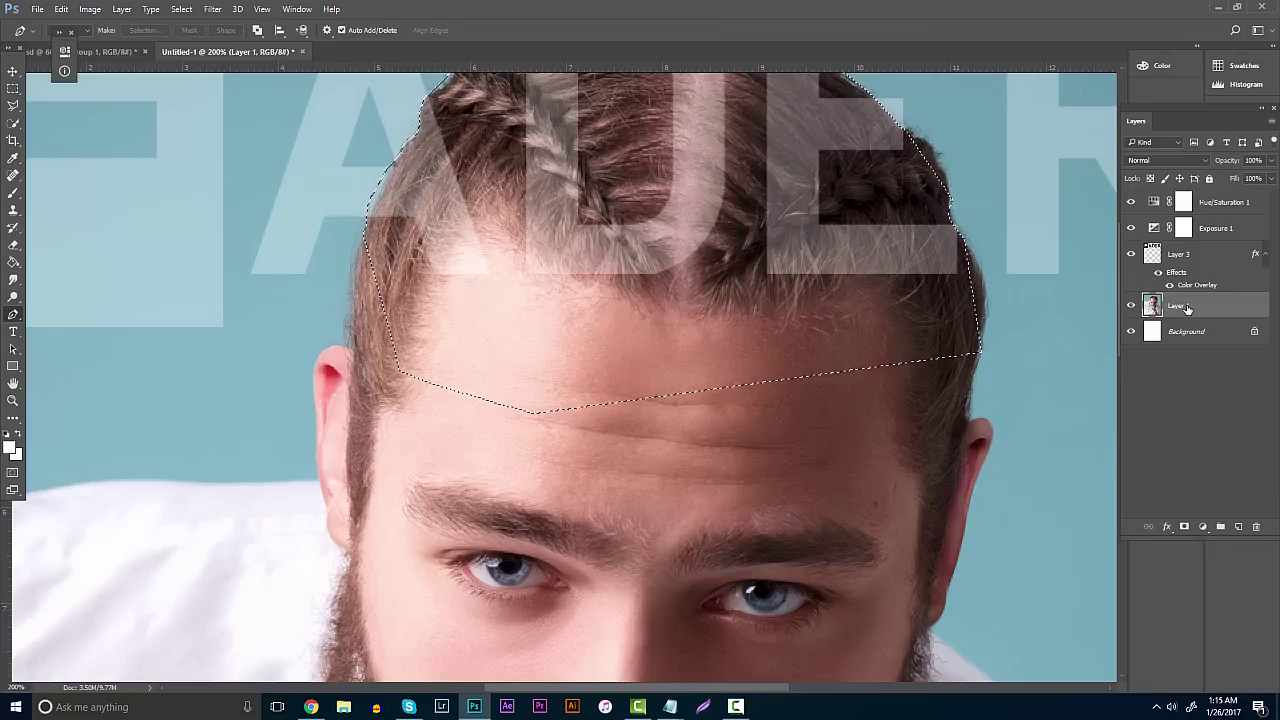
Copy the selected hair to a new layer and place it directly above the logo layer
key("ctrl+j")
left_click_drag(1177, 305, 1180, 245)
scroll(200, 395, "up", 3)
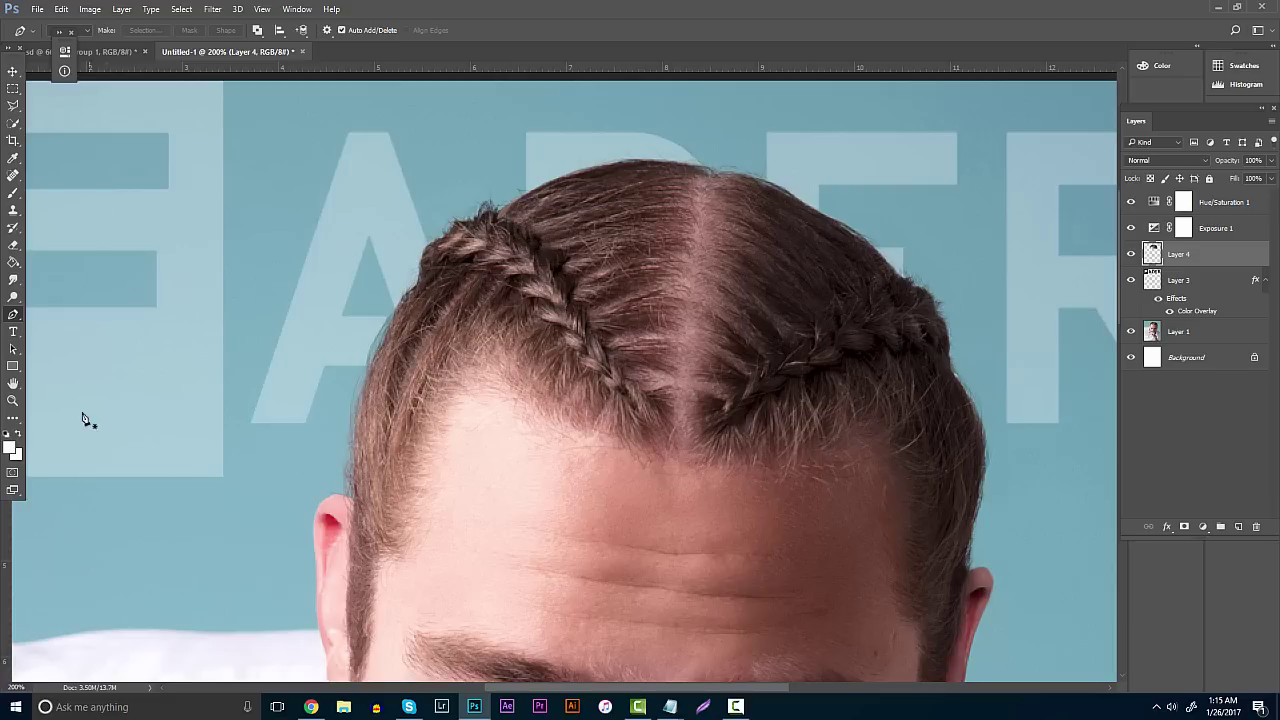
Restore the logo layer's opacity to 100% and reselect the hair cut-out layer
left_click(1162, 288)
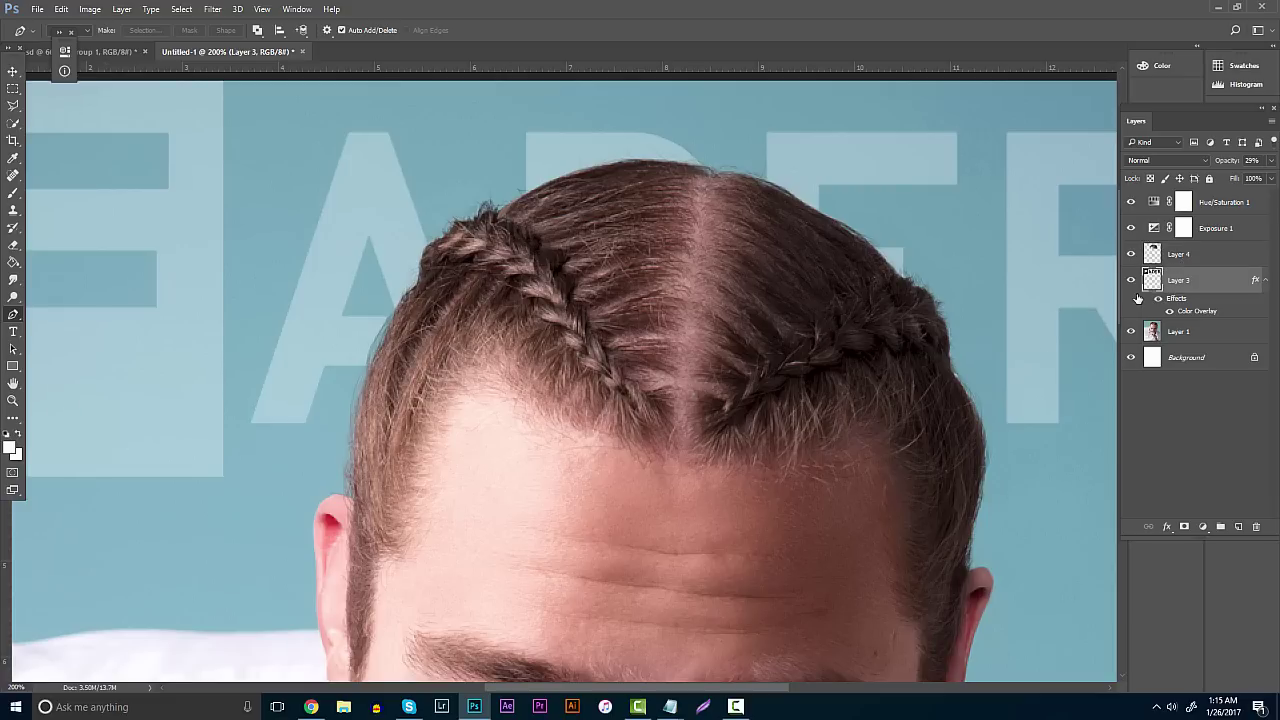
left_click(1270, 160)
left_click_drag(1226, 177, 1270, 177)
key("alt+bracketright")
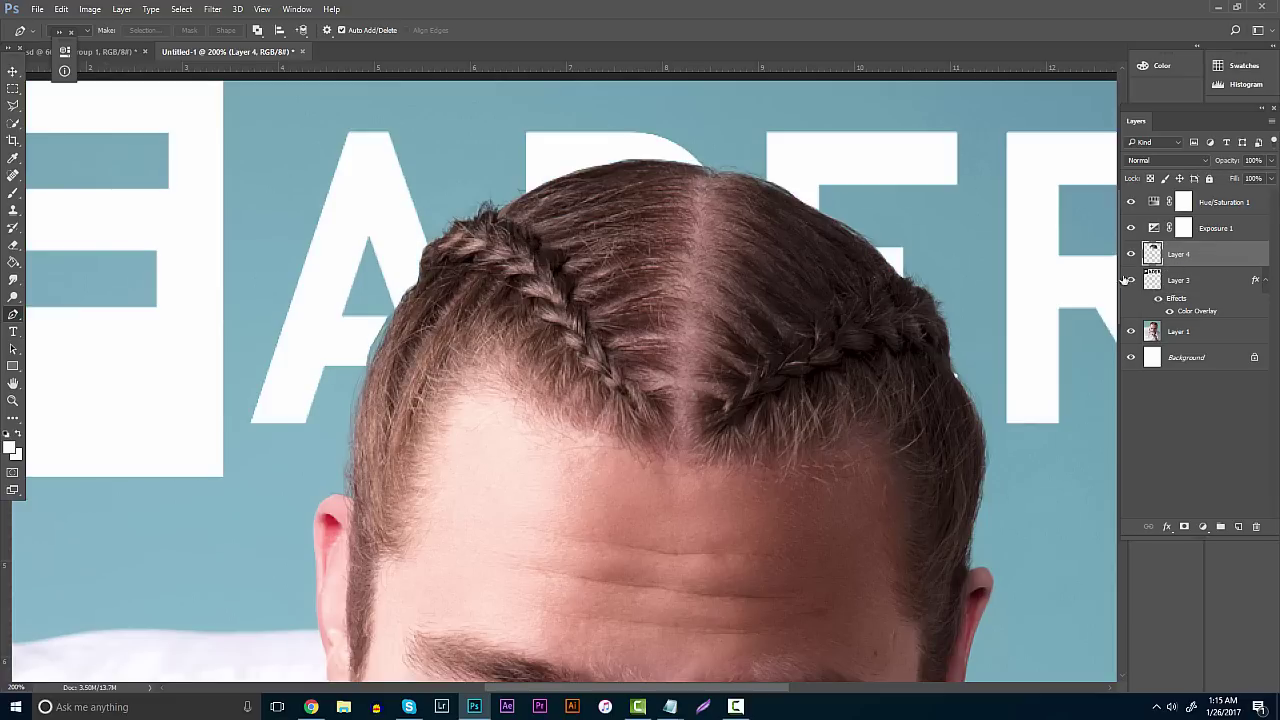
Paint over the teal fringe along the hair edge beside the letter A with a 3 px Spot Healing Brush
left_click(13, 400)
left_click_drag(372, 340, 372, 340)
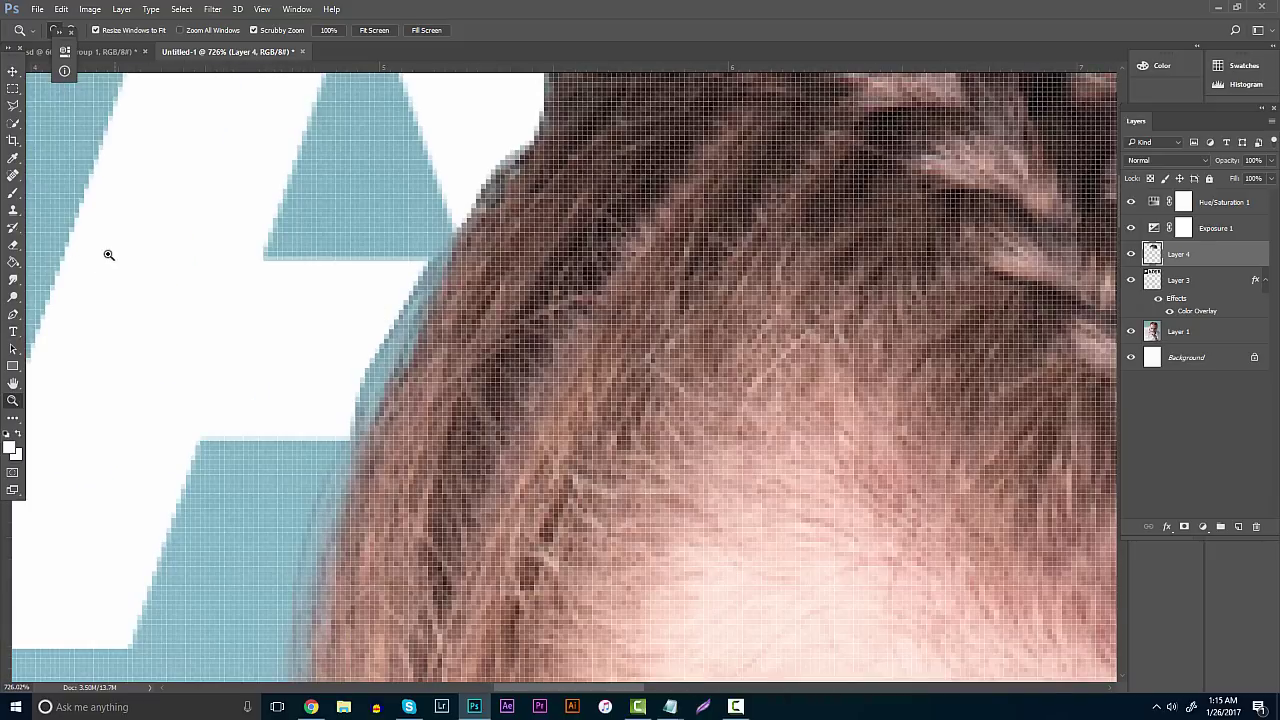
left_click_drag(118, 258, 95, 258)
left_click(14, 175)
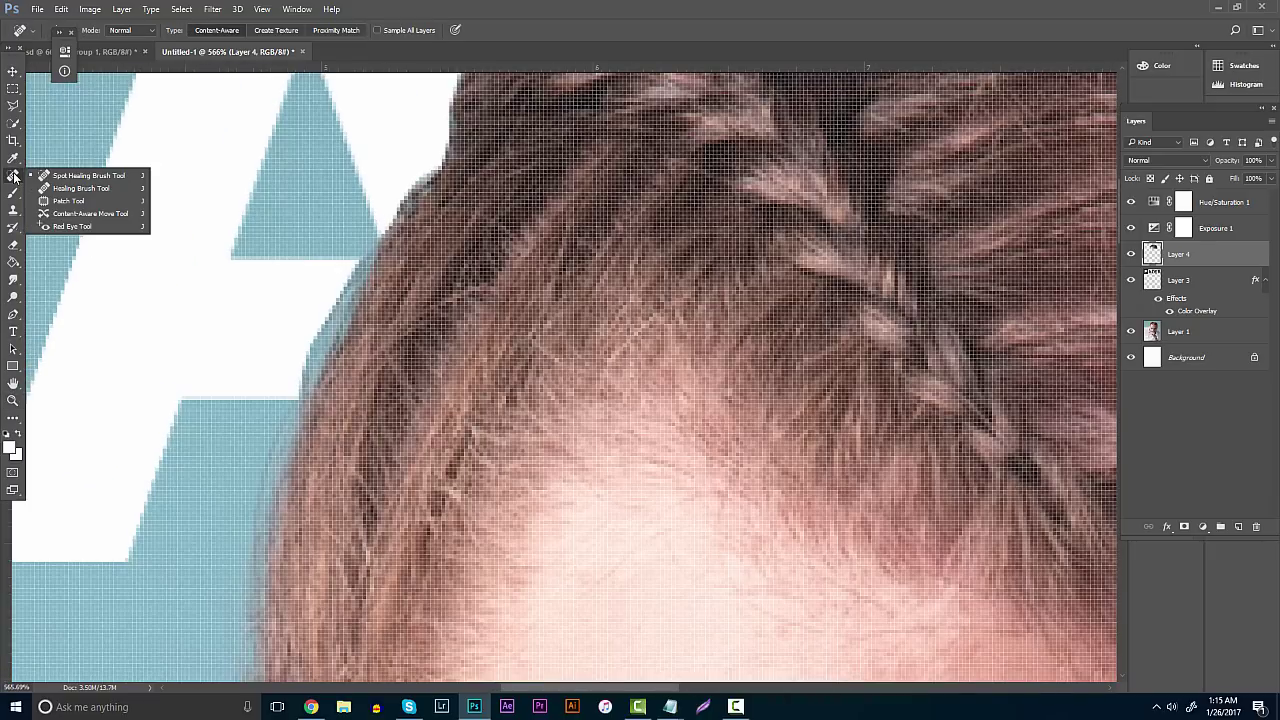
left_click(14, 175)
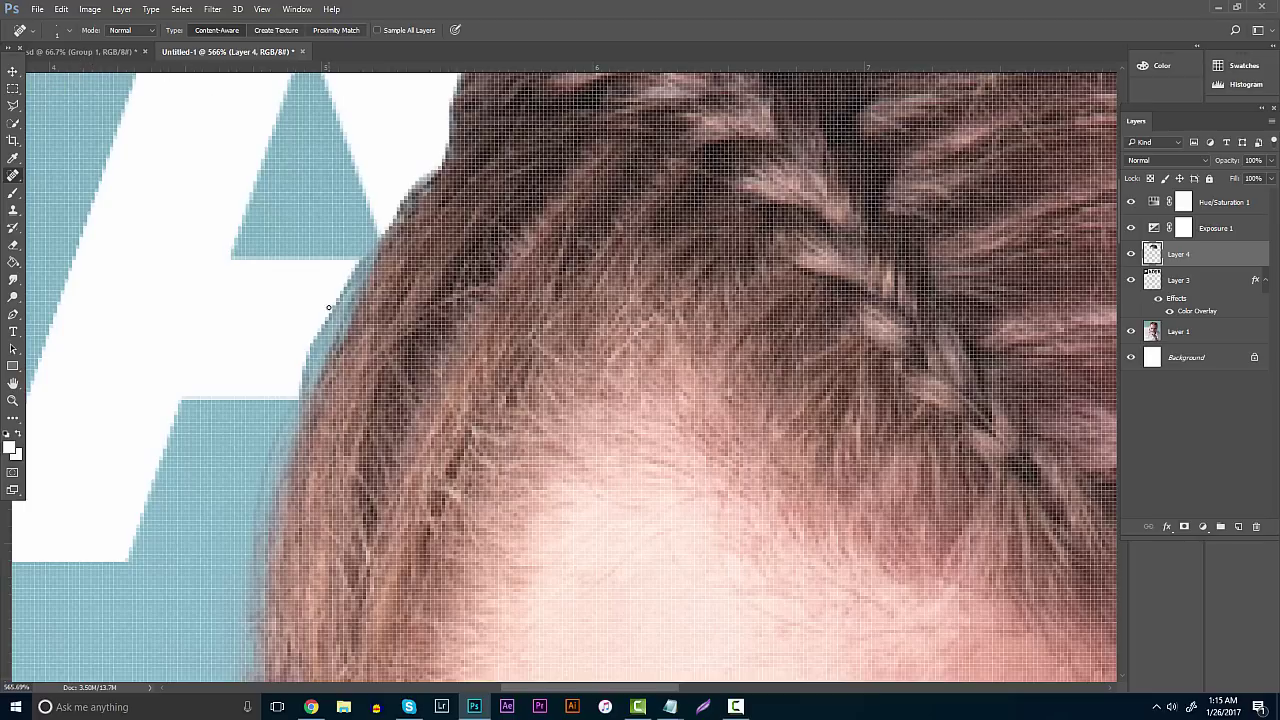
left_click(68, 31)
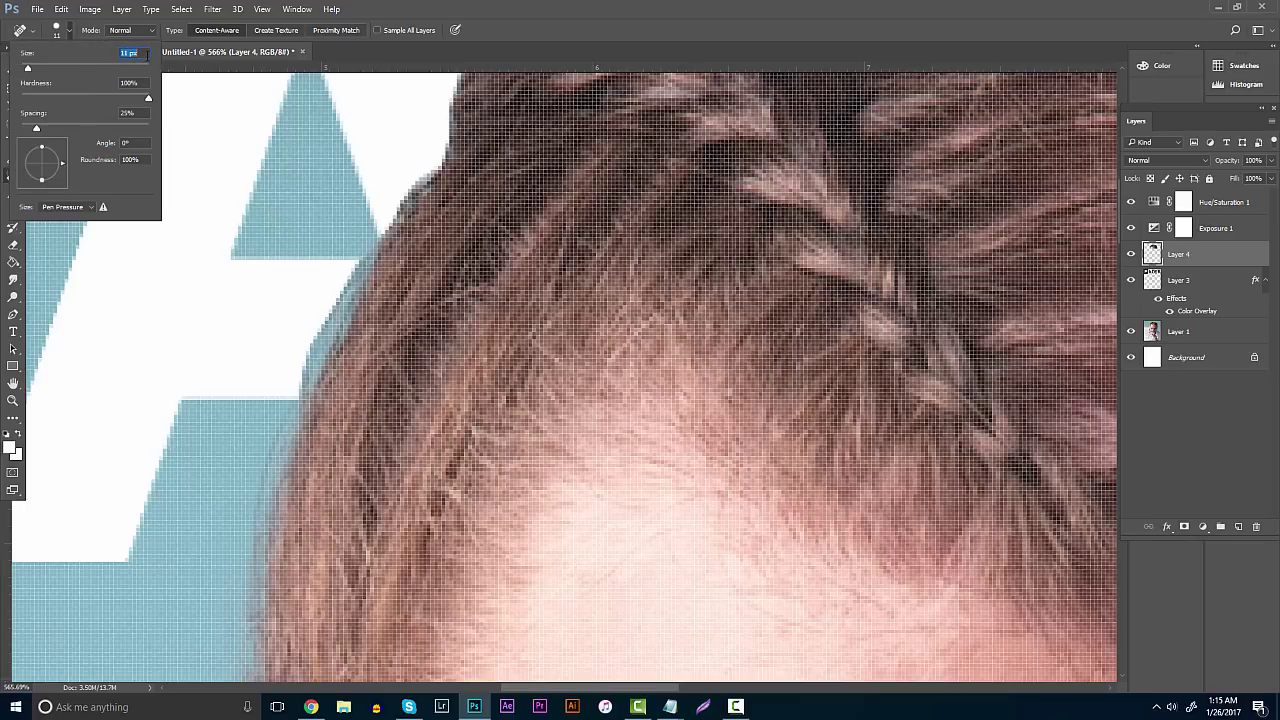
type("3")
key("Return")
mouse_move(306, 352)
left_mouse_down()
mouse_move(308, 400)
mouse_move(379, 256)
mouse_move(406, 240)
mouse_move(452, 160)
left_mouse_up()
Erase the leftover teal fringe between the hair and the letter A's crossbar with a 4 px Eraser
left_click(13, 244)
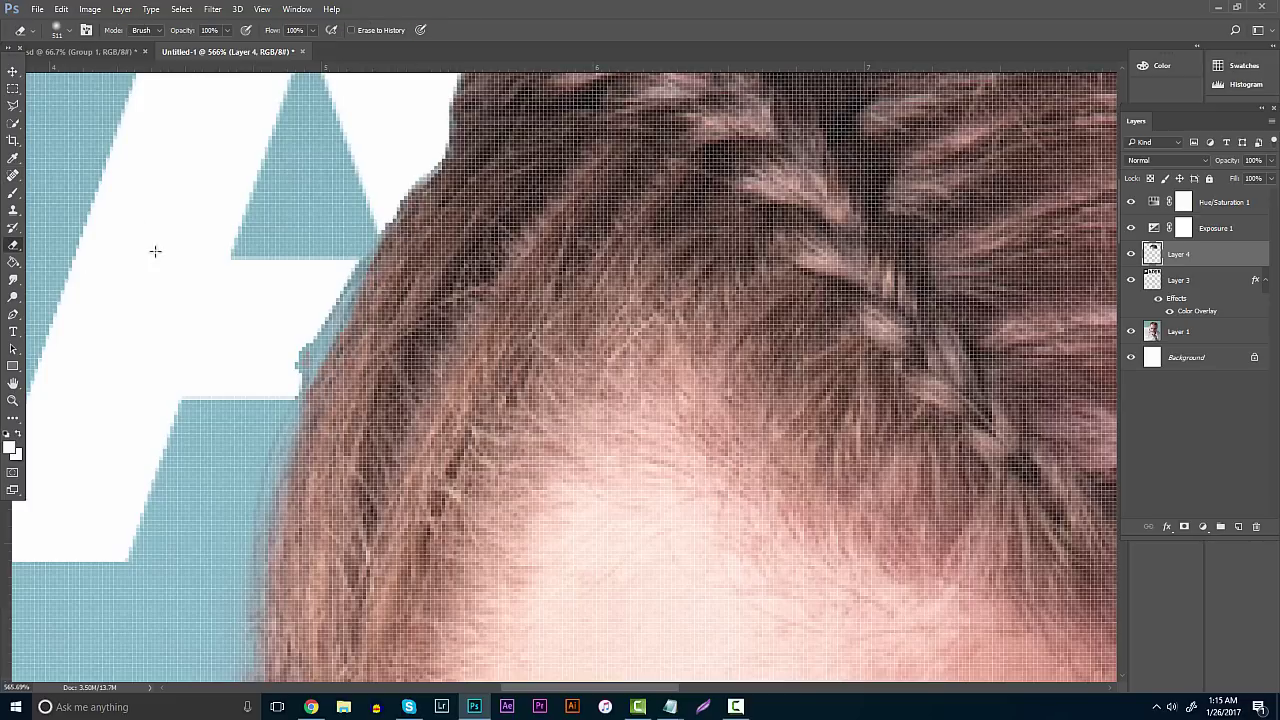
left_click(66, 31)
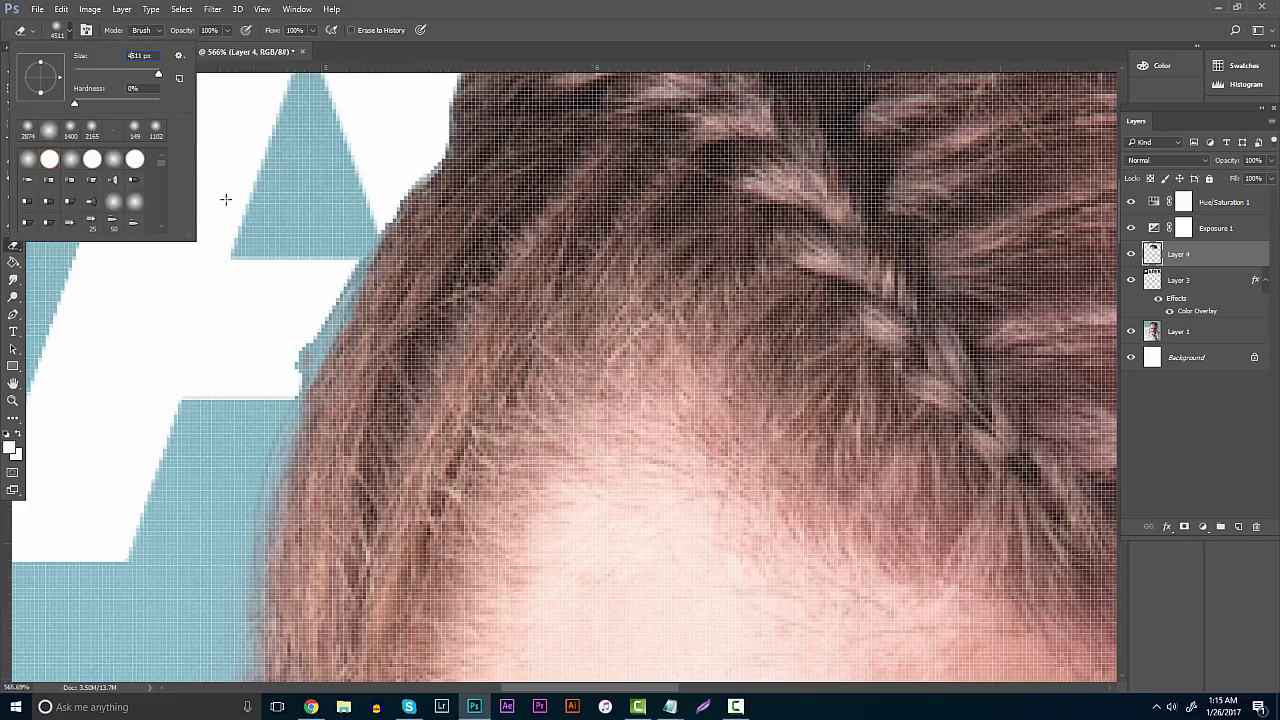
type("4")
key("Return")
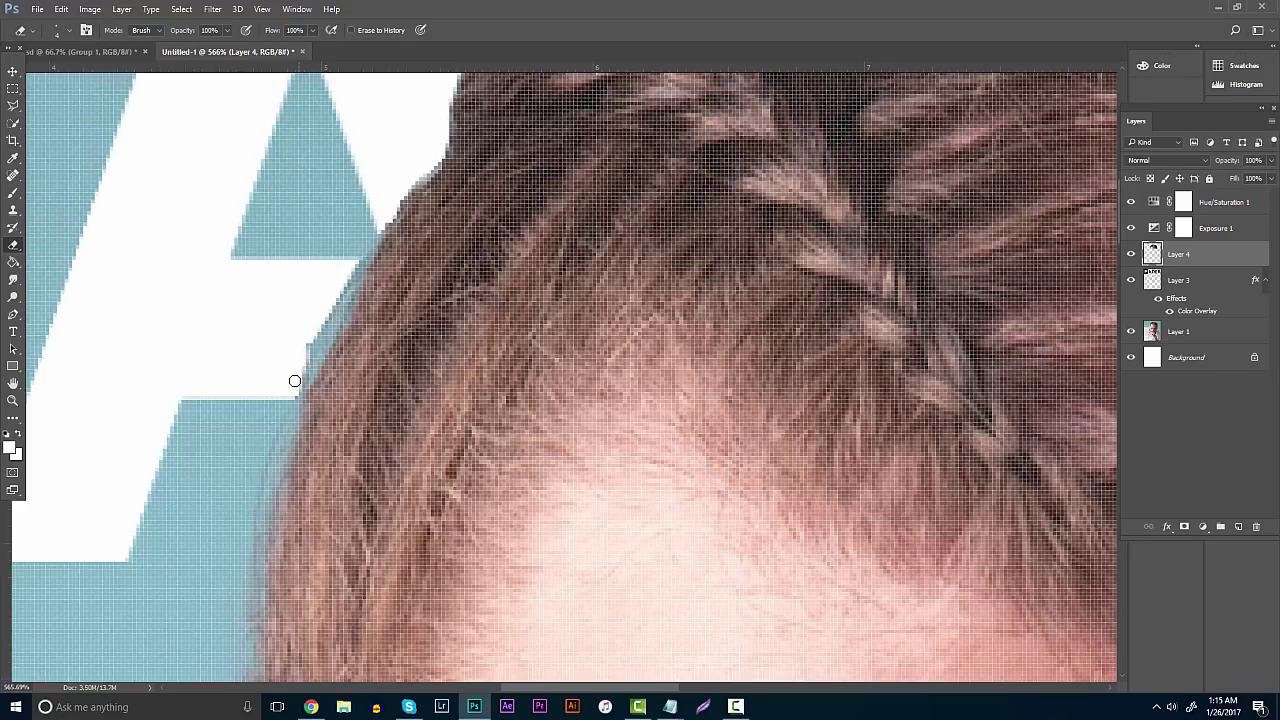
mouse_move(318, 345)
left_mouse_down()
mouse_move(344, 300)
mouse_move(314, 334)
mouse_move(345, 321)
mouse_move(367, 264)
mouse_move(339, 295)
left_mouse_up()
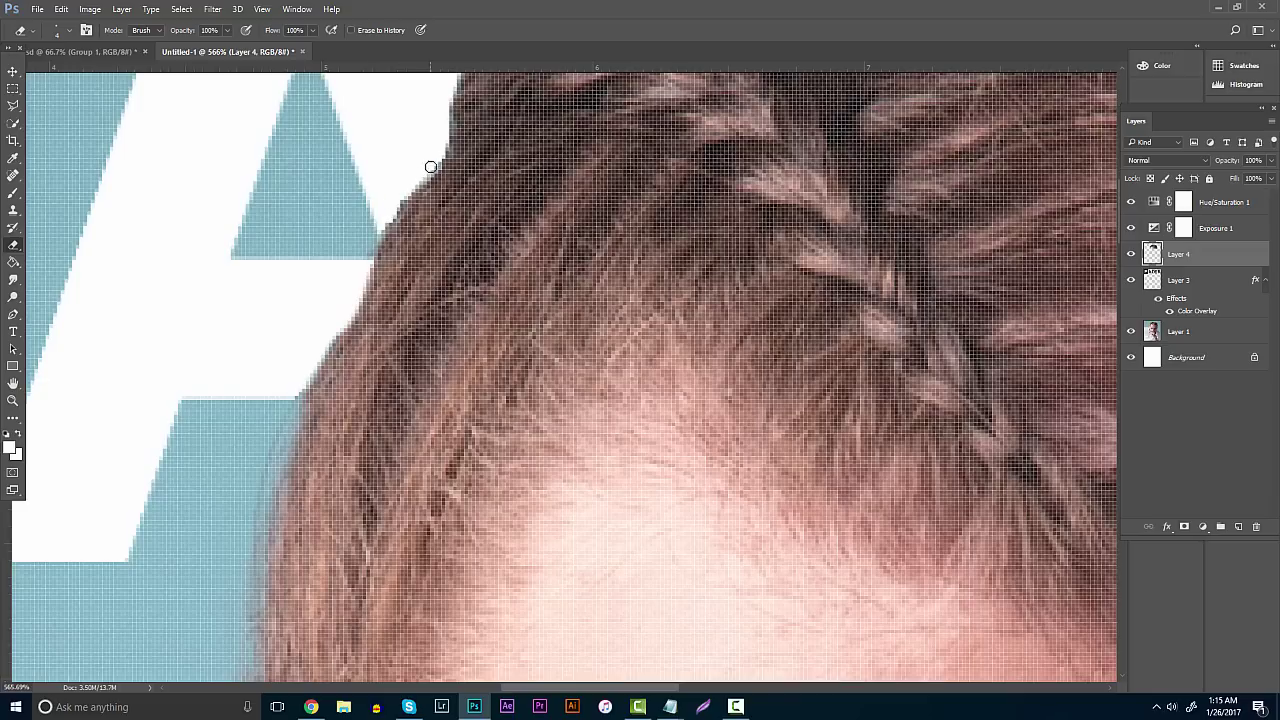
Touch up the trimmed hair edge along the letter A with the Spot Healing Brush
key("j")
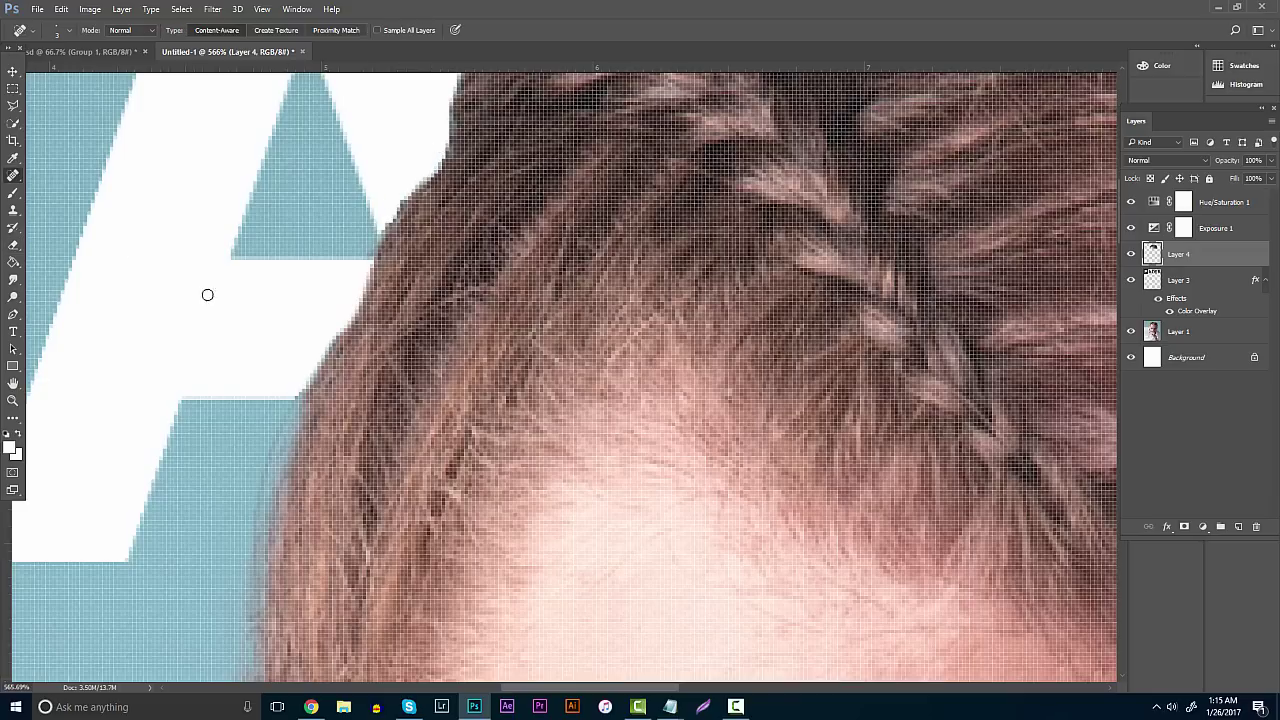
mouse_move(365, 316)
left_mouse_down()
mouse_move(388, 296)
mouse_move(378, 262)
mouse_move(400, 212)
left_mouse_up()
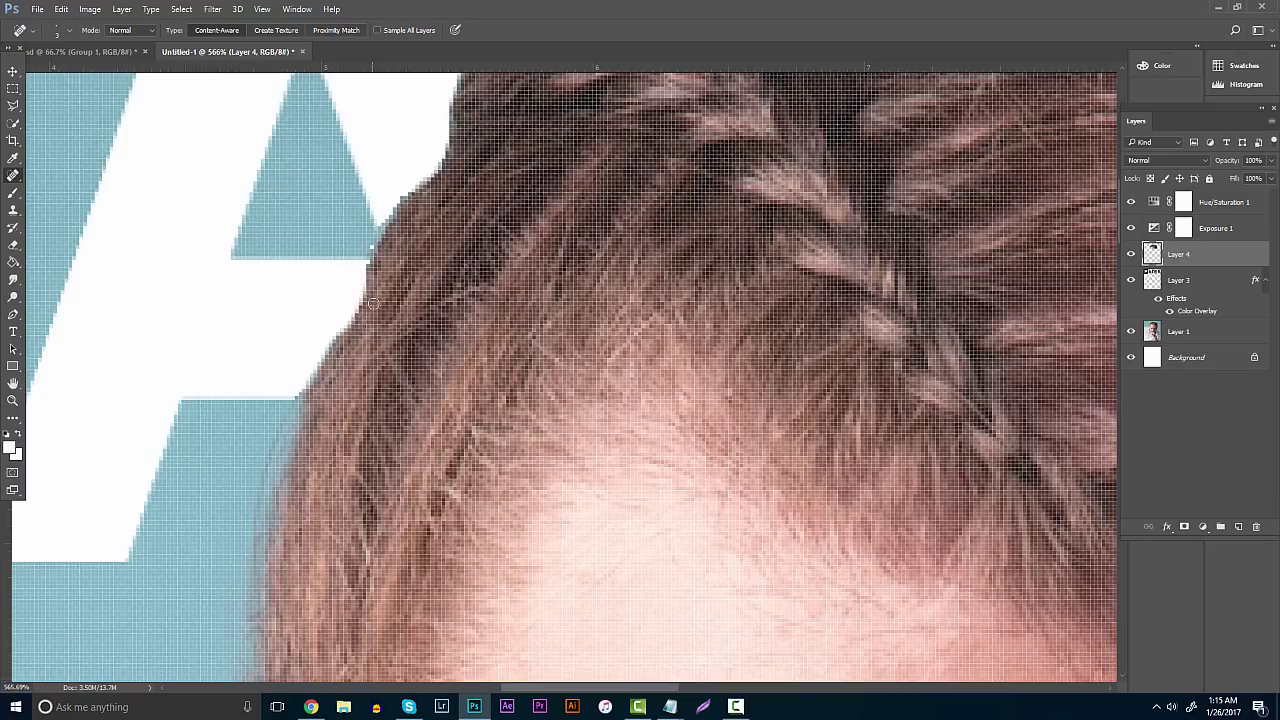
mouse_move(405, 256)
left_mouse_down()
mouse_move(392, 226)
mouse_move(432, 178)
left_mouse_up()
mouse_move(348, 362)
left_mouse_down()
mouse_move(337, 354)
mouse_move(312, 390)
mouse_move(356, 332)
left_mouse_up()
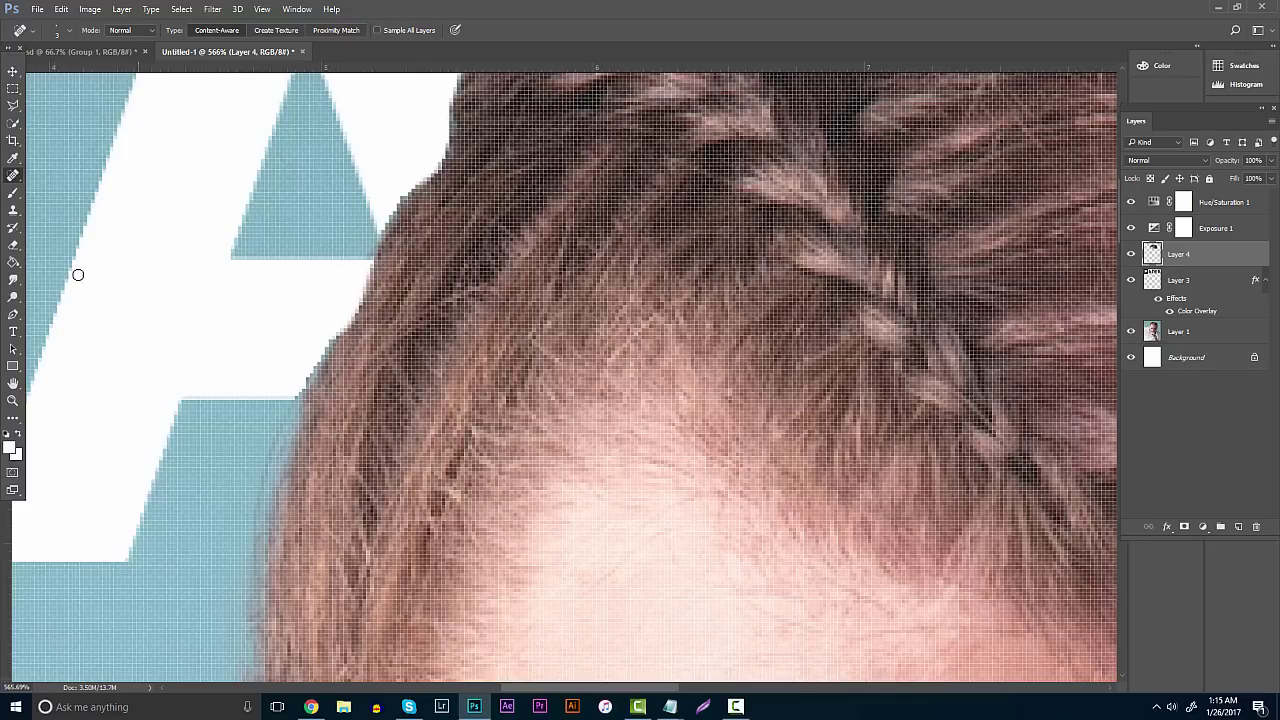
Erase the teal fringe along the top hair edge over the letter D with a 4 px Eraser
left_click(13, 244)
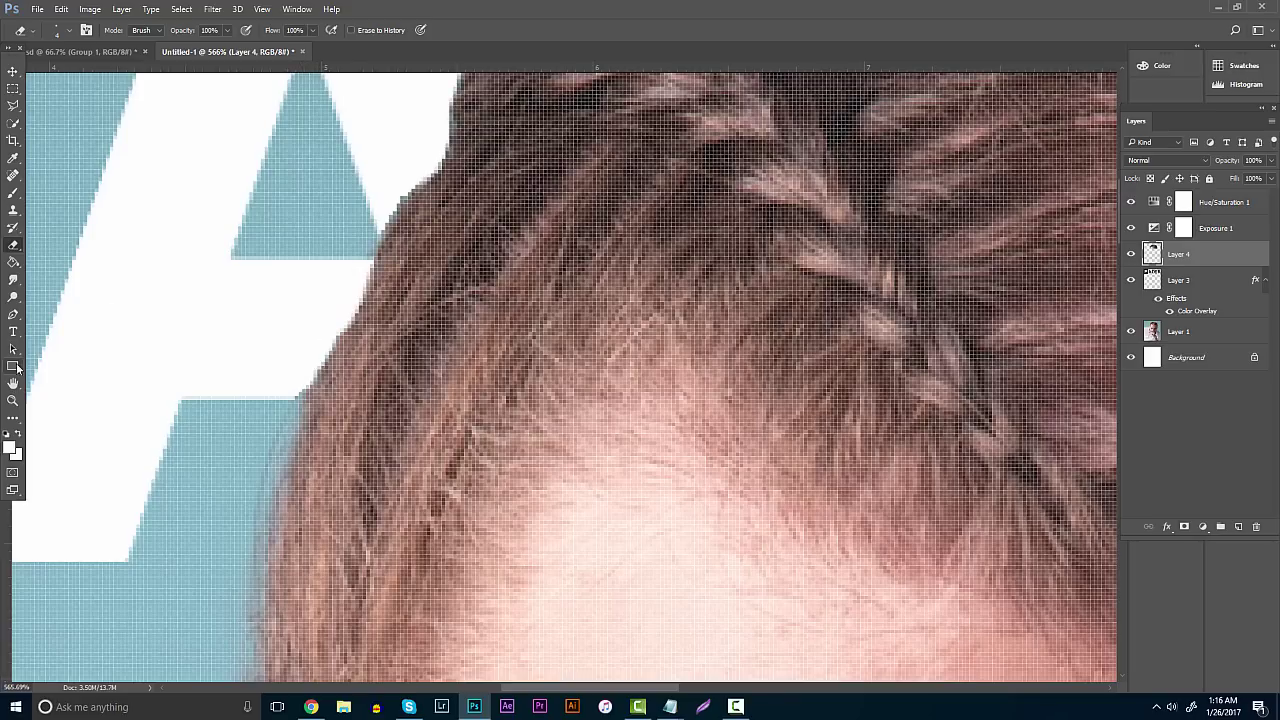
key("z")
mouse_move(446, 322)
left_mouse_down()
mouse_move(337, 337)
mouse_move(663, 134)
mouse_move(594, 106)
mouse_move(470, 206)
left_mouse_up()
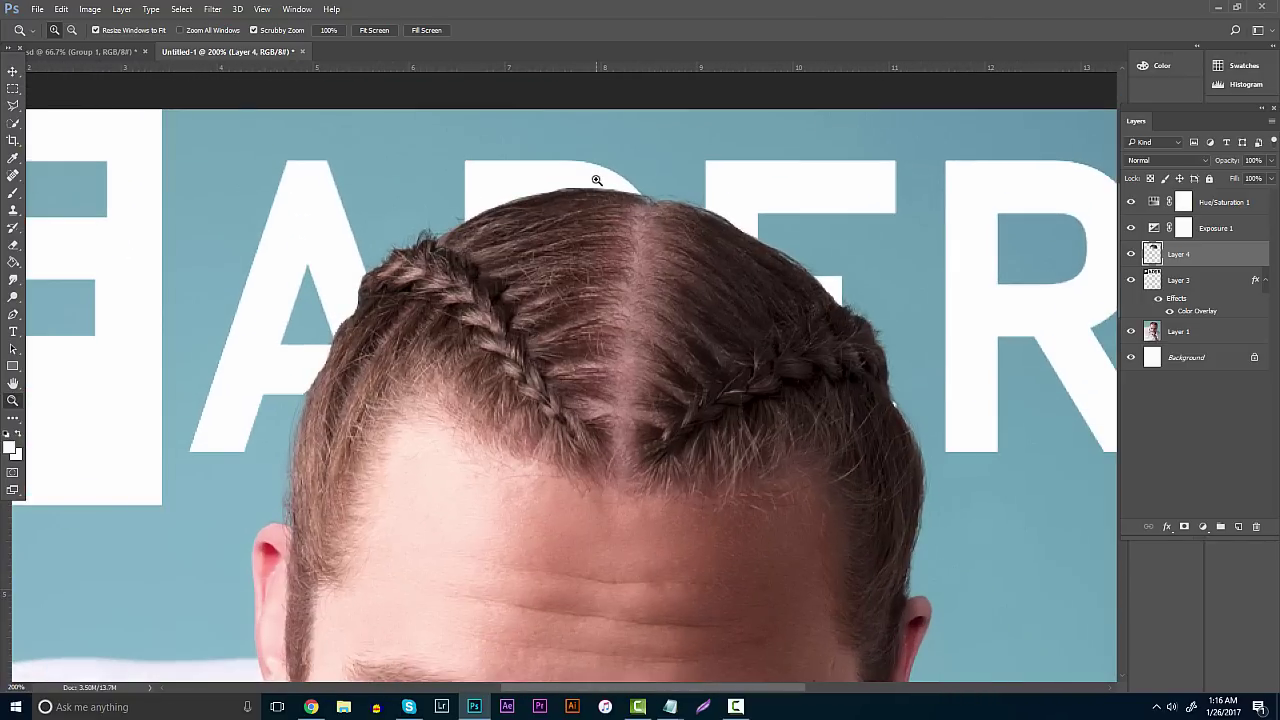
left_click_drag(596, 180, 596, 180)
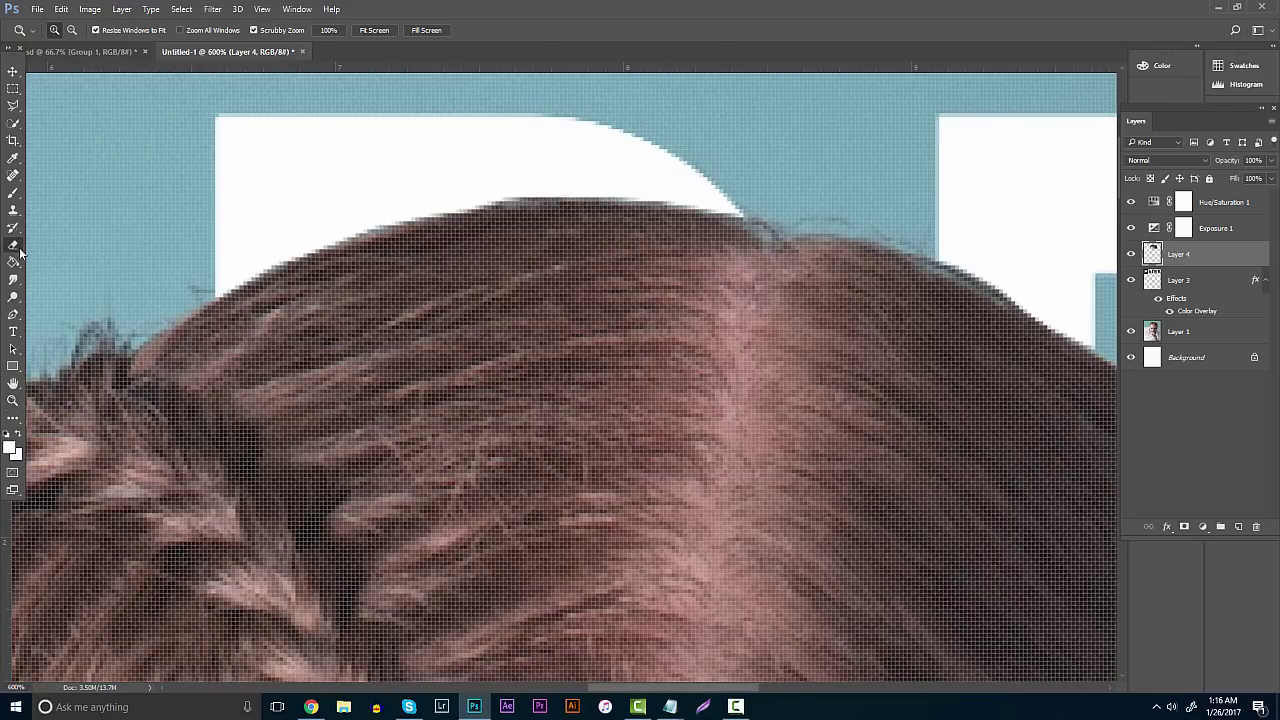
left_click(15, 246)
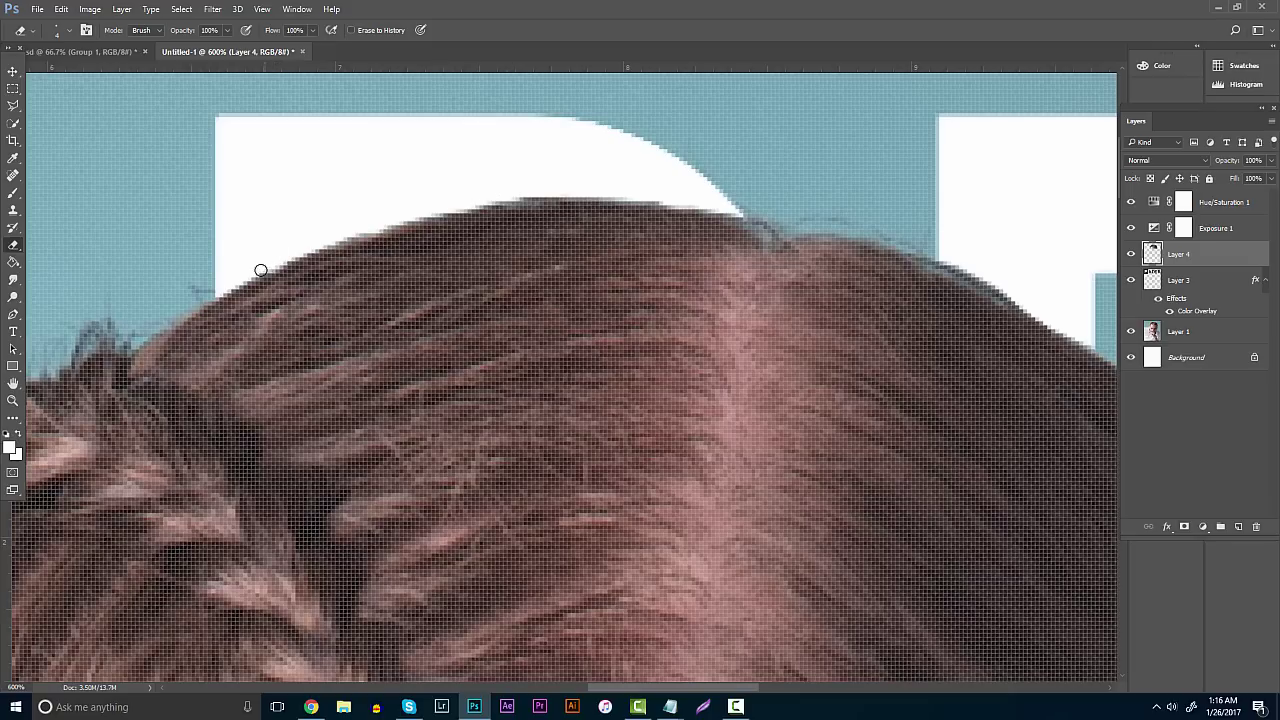
Paint out the teal fringe along the hair edge beside the letter E with a 3 px Spot Healing Brush
left_click_drag(647, 691, 731, 688)
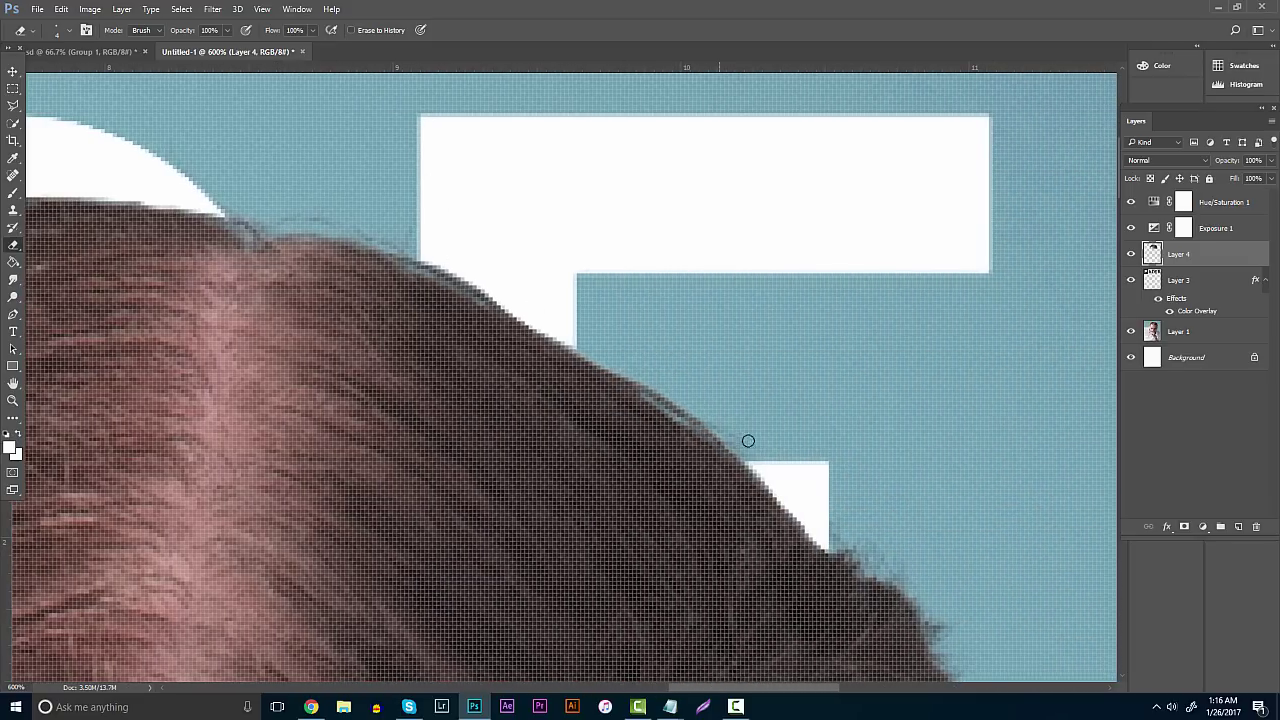
scroll(678, 367, "down", 1)
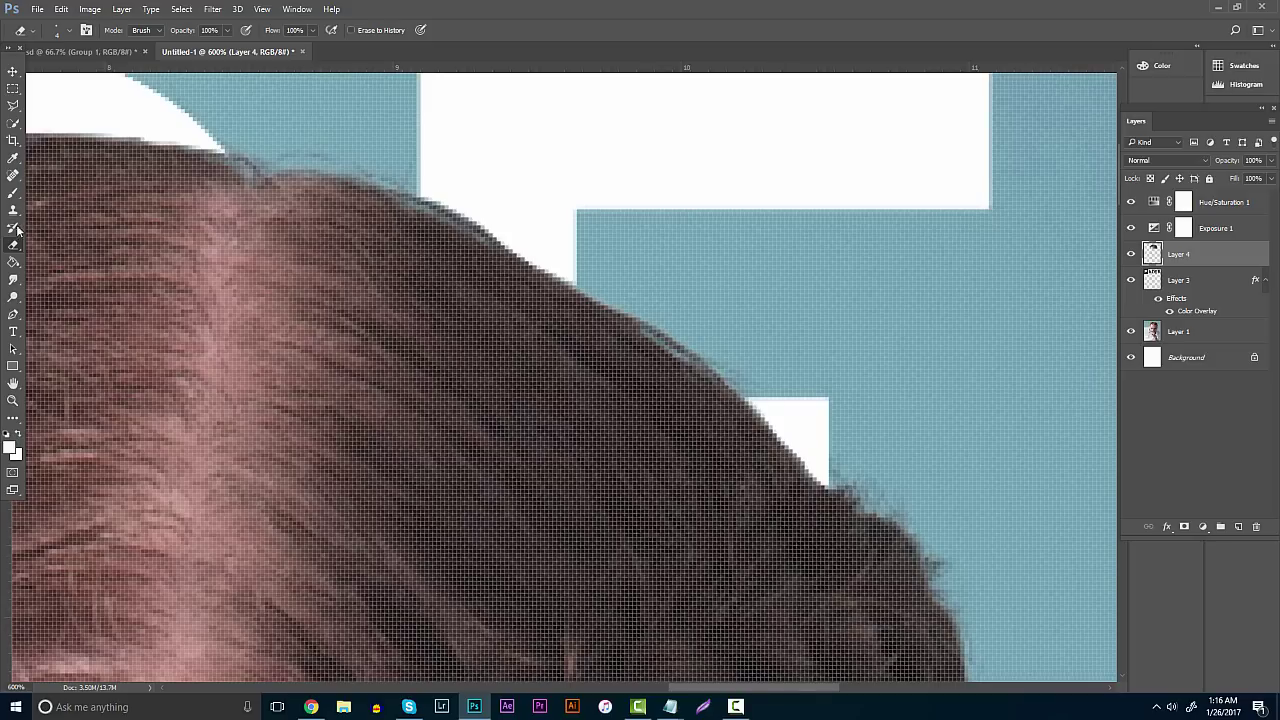
left_click(13, 176)
mouse_move(482, 244)
left_mouse_down()
mouse_move(405, 200)
mouse_move(492, 253)
left_mouse_up()
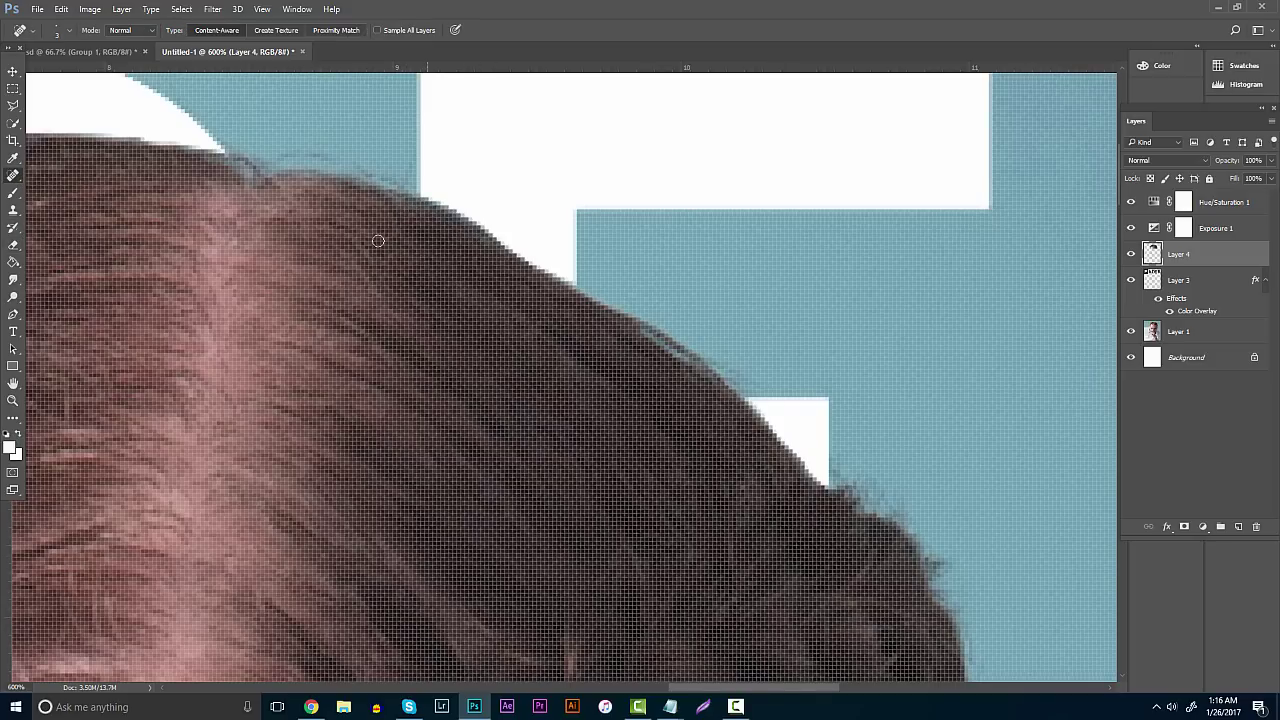
Erase the Exposure 1 layer mask over the shirt's overexposed lower-left area with a 417 px soft Eraser at 0% hardness
left_click(13, 400)
left_click_drag(339, 230, 406, 282)
left_click(666, 143)
left_click(510, 250, "alt")
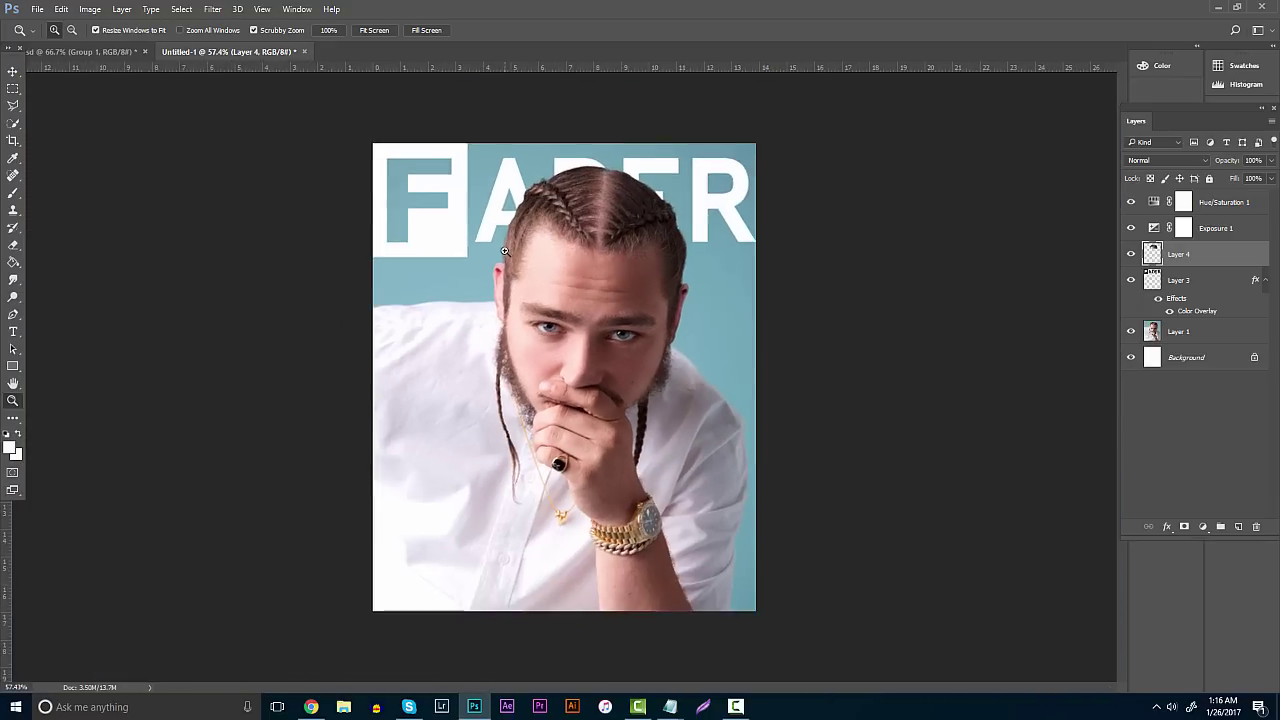
left_click_drag(540, 248, 507, 259)
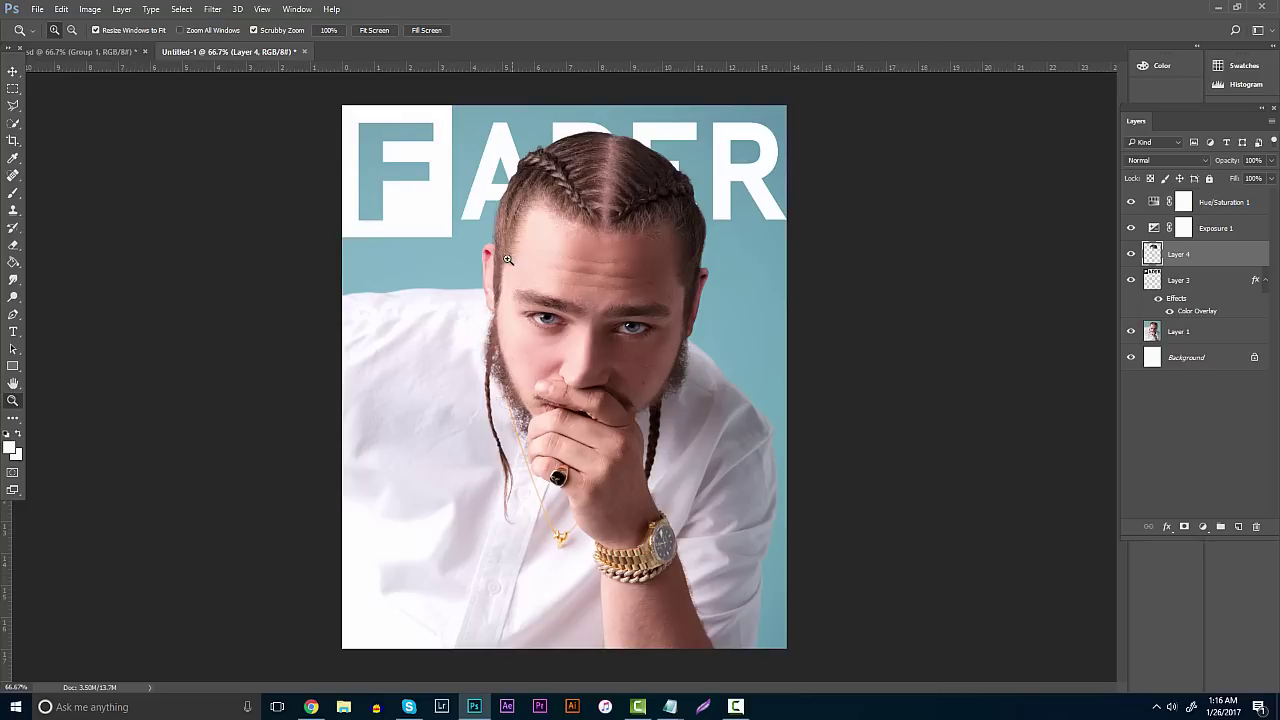
left_click(1216, 229)
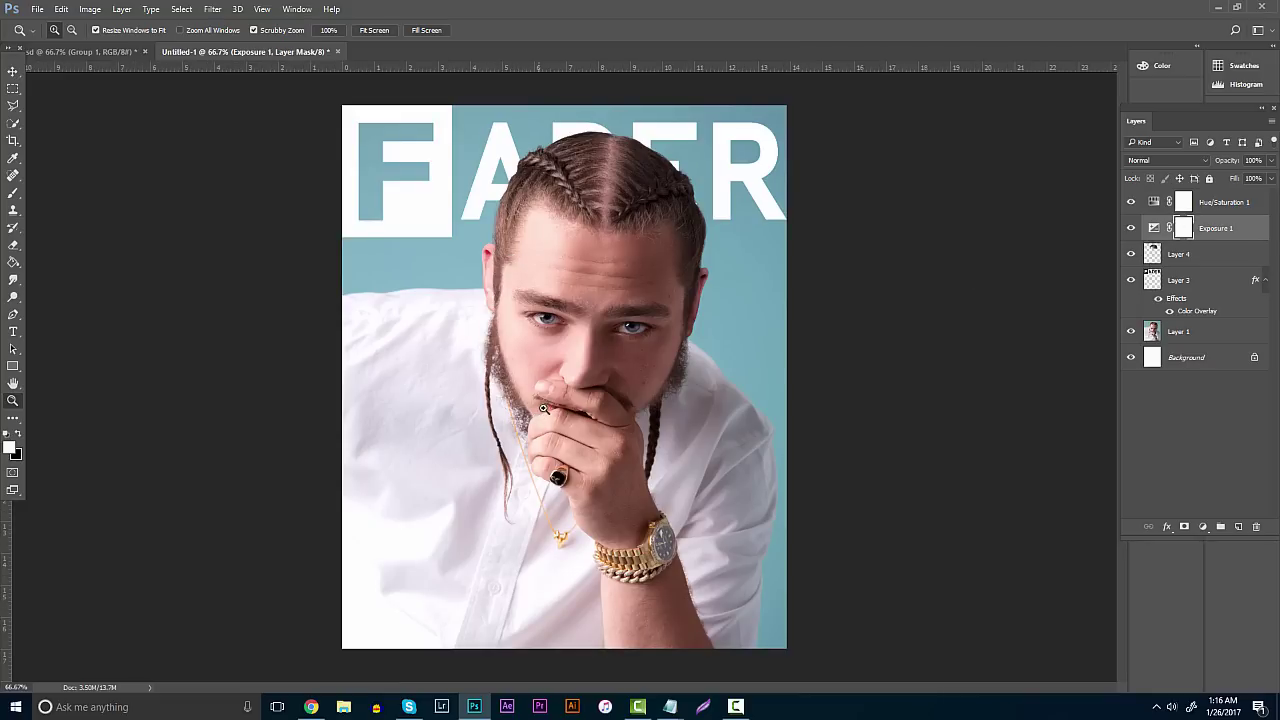
left_click(13, 245)
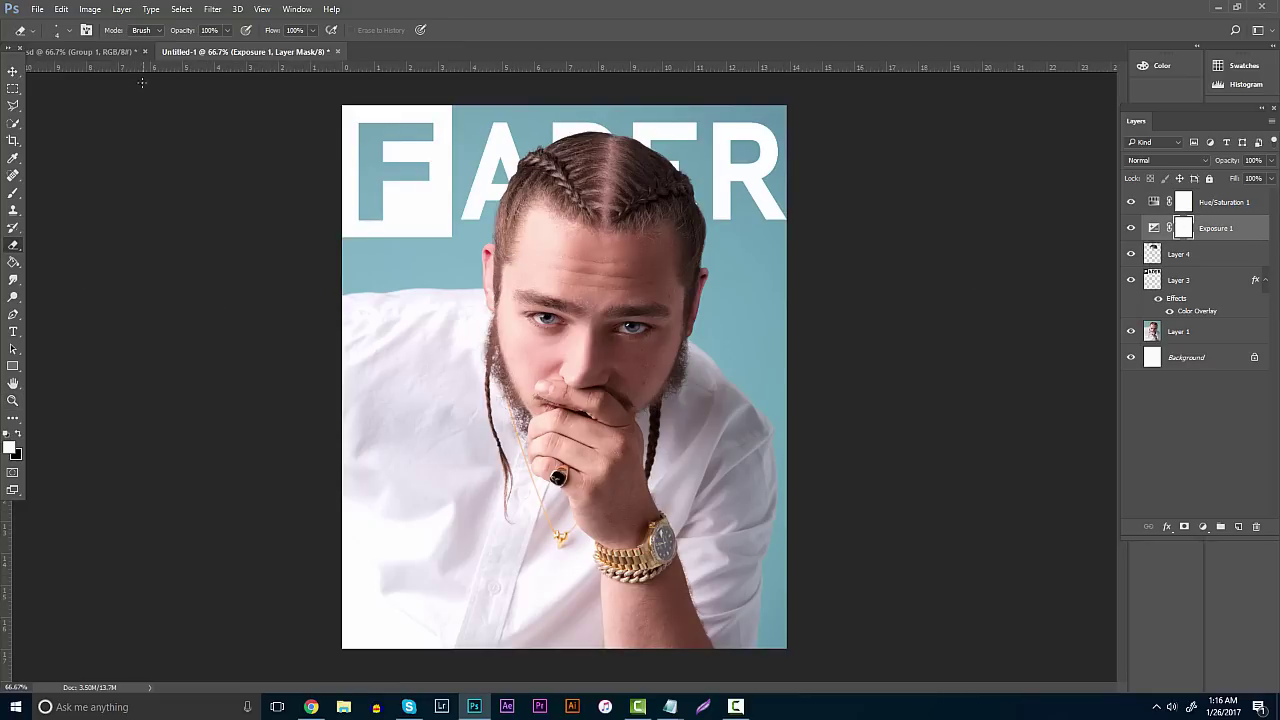
left_click(69, 30)
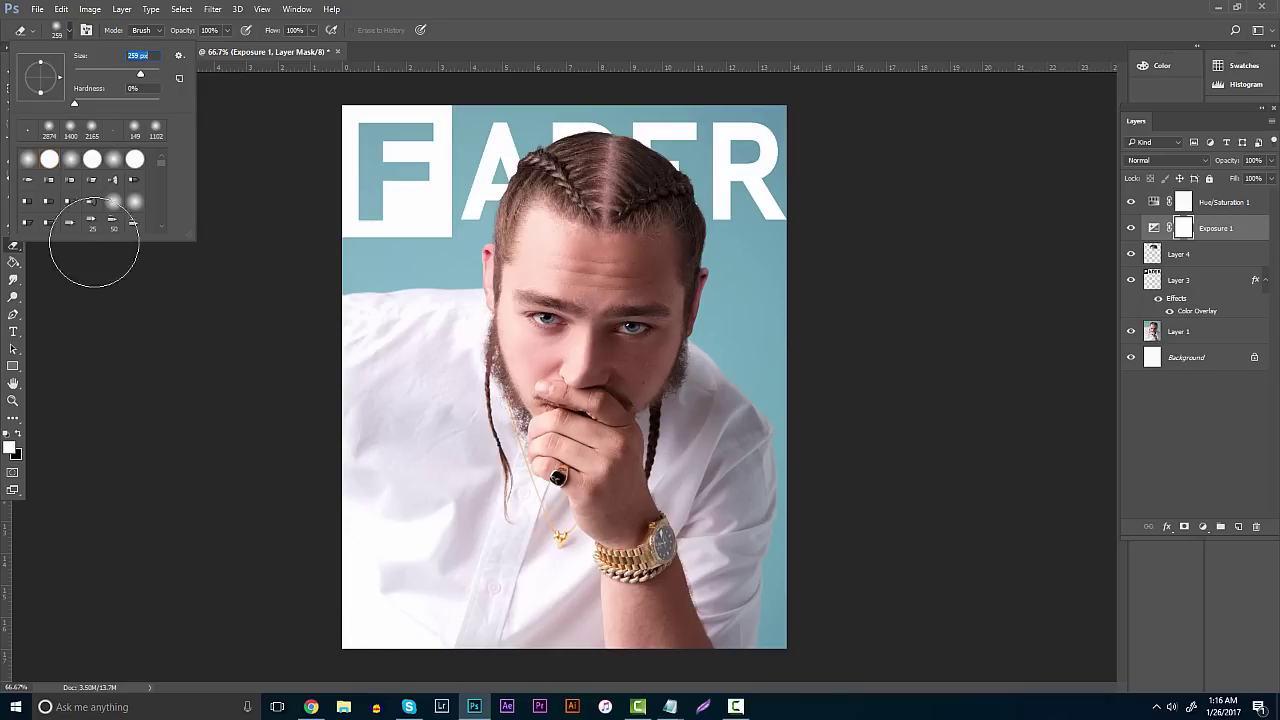
left_click_drag(144, 69, 147, 71)
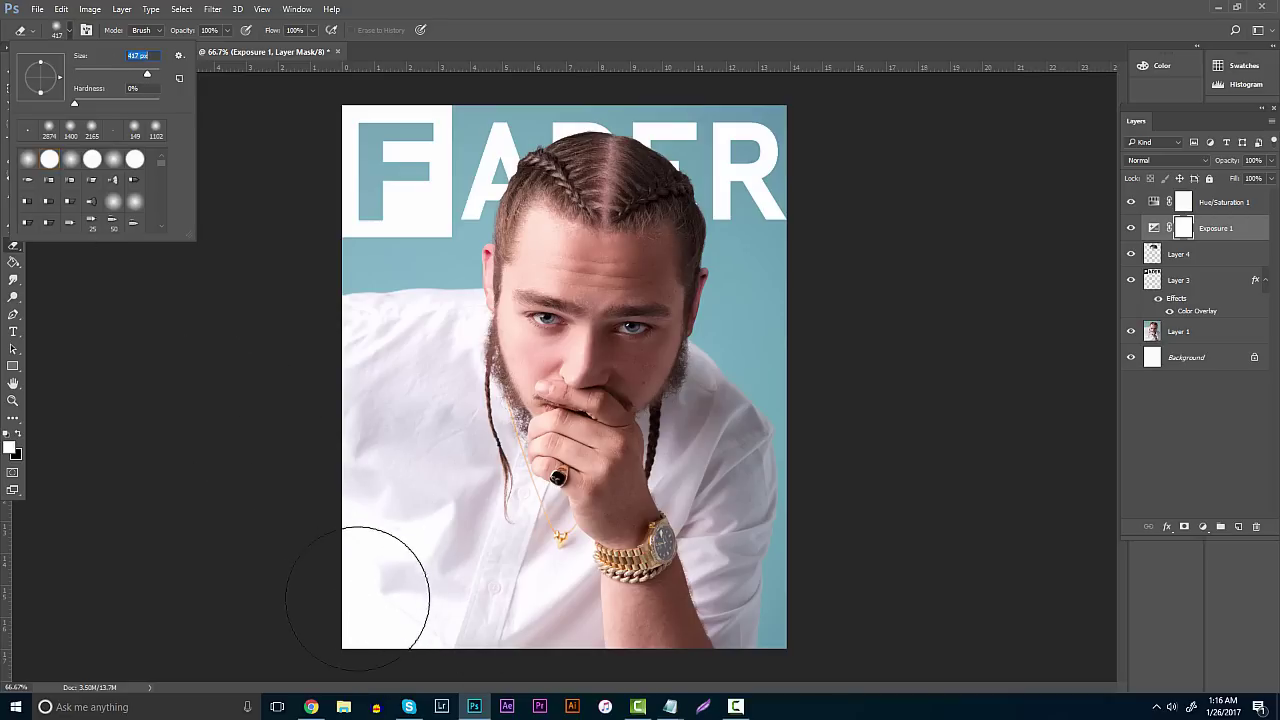
left_click(364, 576)
mouse_move(364, 576)
left_mouse_down()
mouse_move(421, 536)
mouse_move(448, 634)
mouse_move(491, 653)
mouse_move(355, 527)
mouse_move(458, 613)
mouse_move(481, 608)
mouse_move(375, 474)
mouse_move(414, 674)
mouse_move(482, 668)
mouse_move(377, 647)
mouse_move(429, 643)
left_mouse_up()
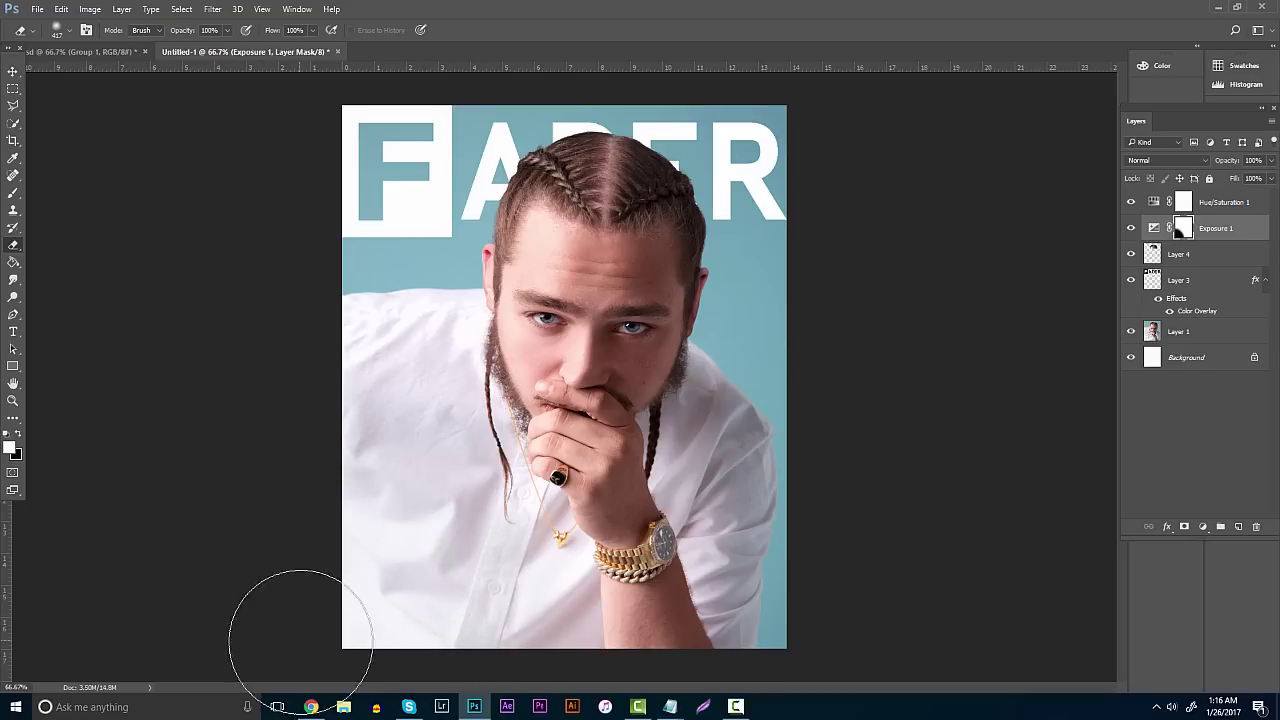
Check the FADER cover image results in Chrome and, back in Photoshop, add the white Coolvetica text "POST MALONE" over the lower shirt
left_click(311, 706)
left_click(302, 12)
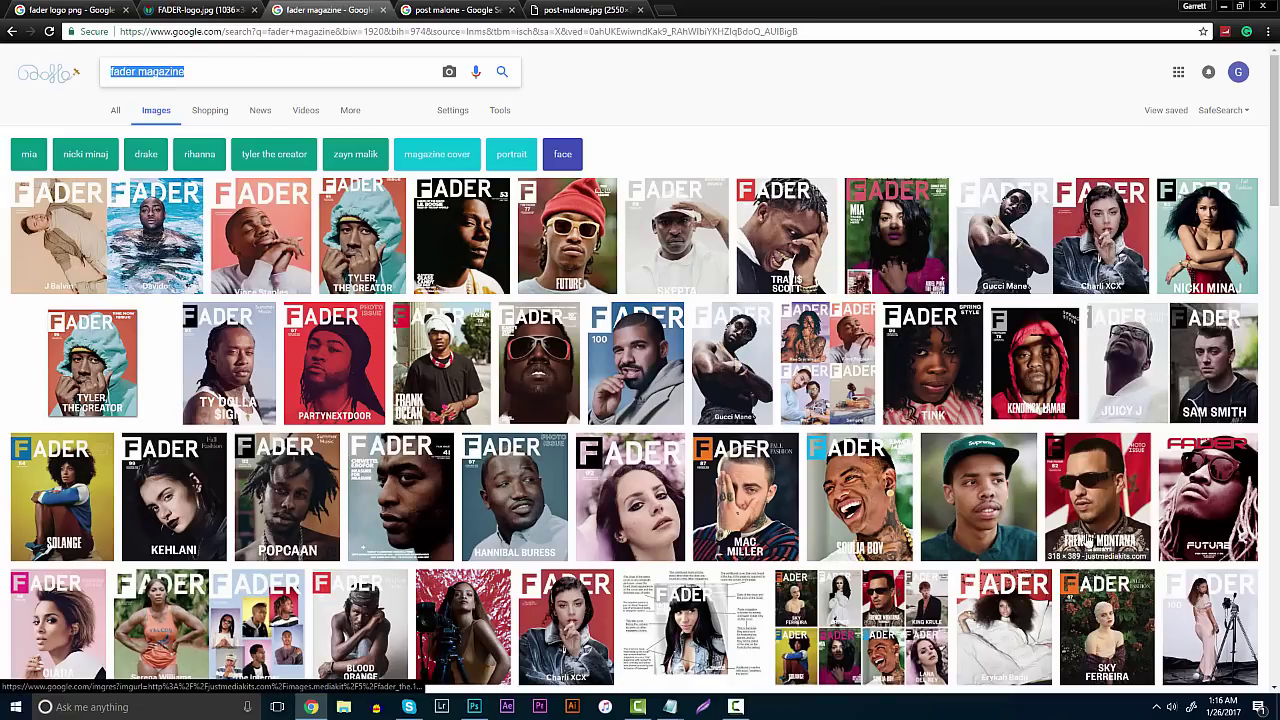
left_click(474, 707)
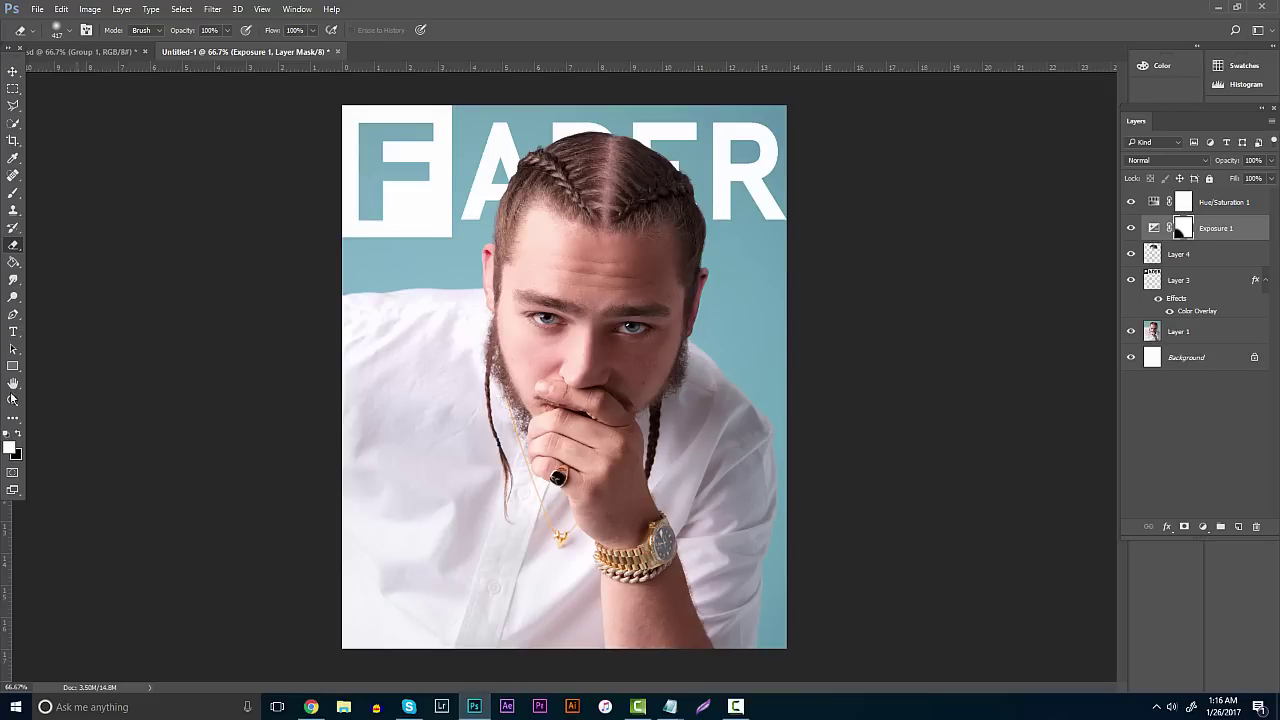
left_click(13, 332)
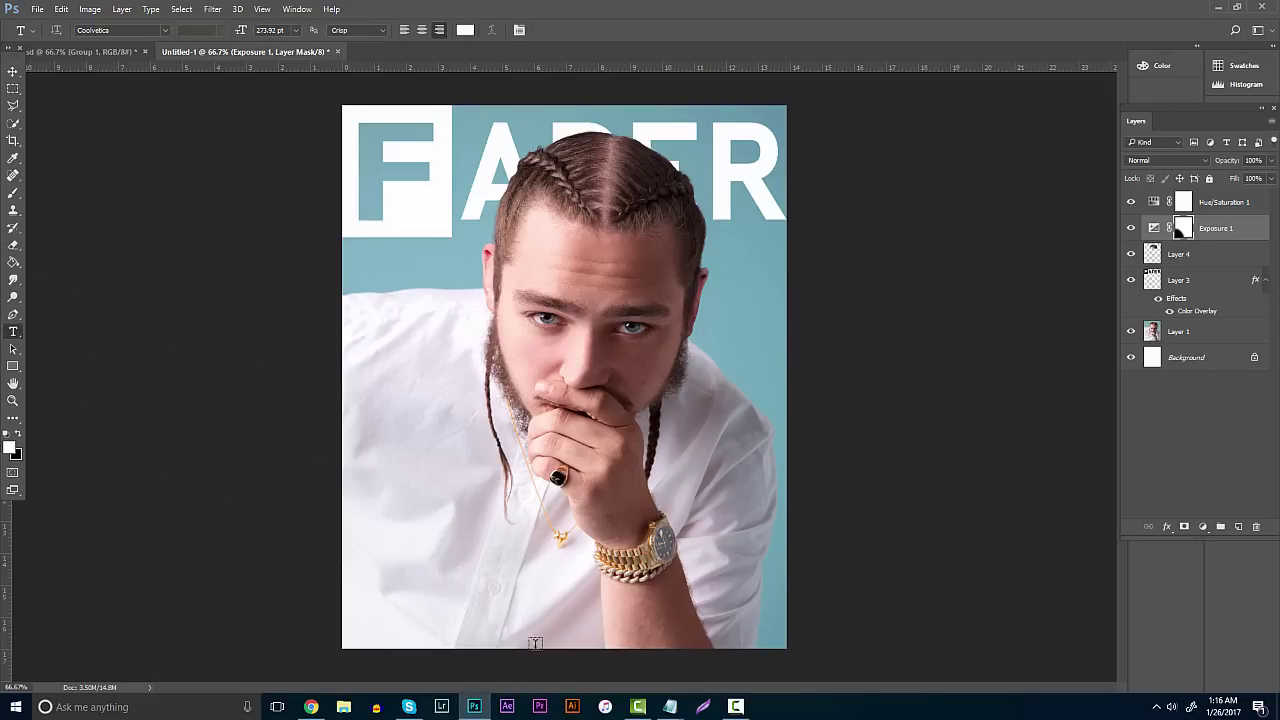
left_click(503, 603)
type("POST MALONE")
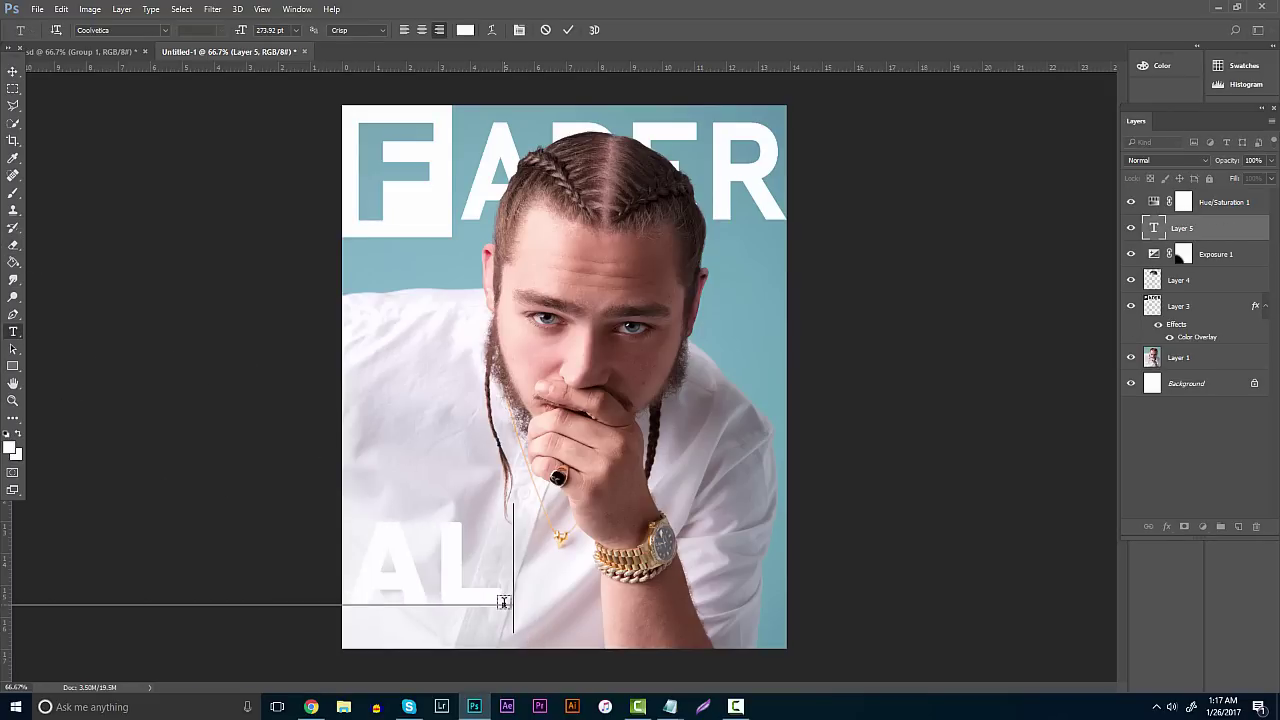
Scale the POST MALONE text to 29.48% and centre it horizontally near the cover's bottom edge
left_click(12, 72)
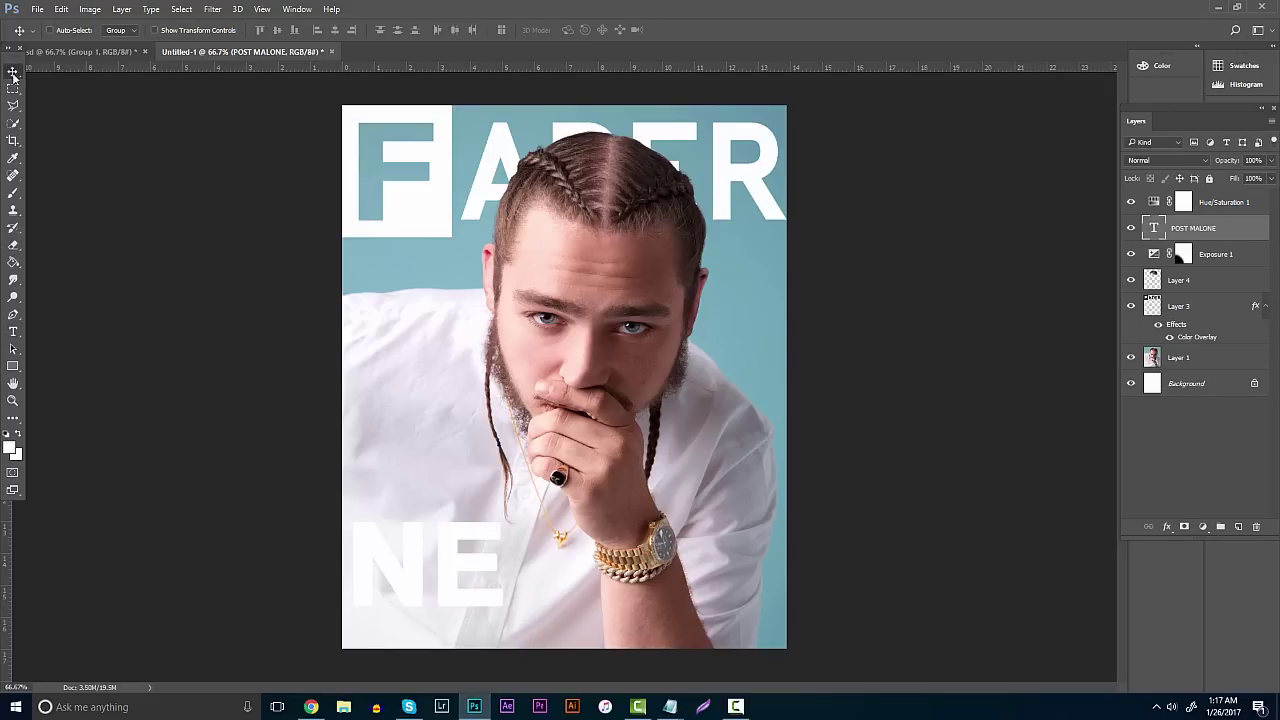
left_click_drag(498, 530, 706, 538)
key("ctrl+t")
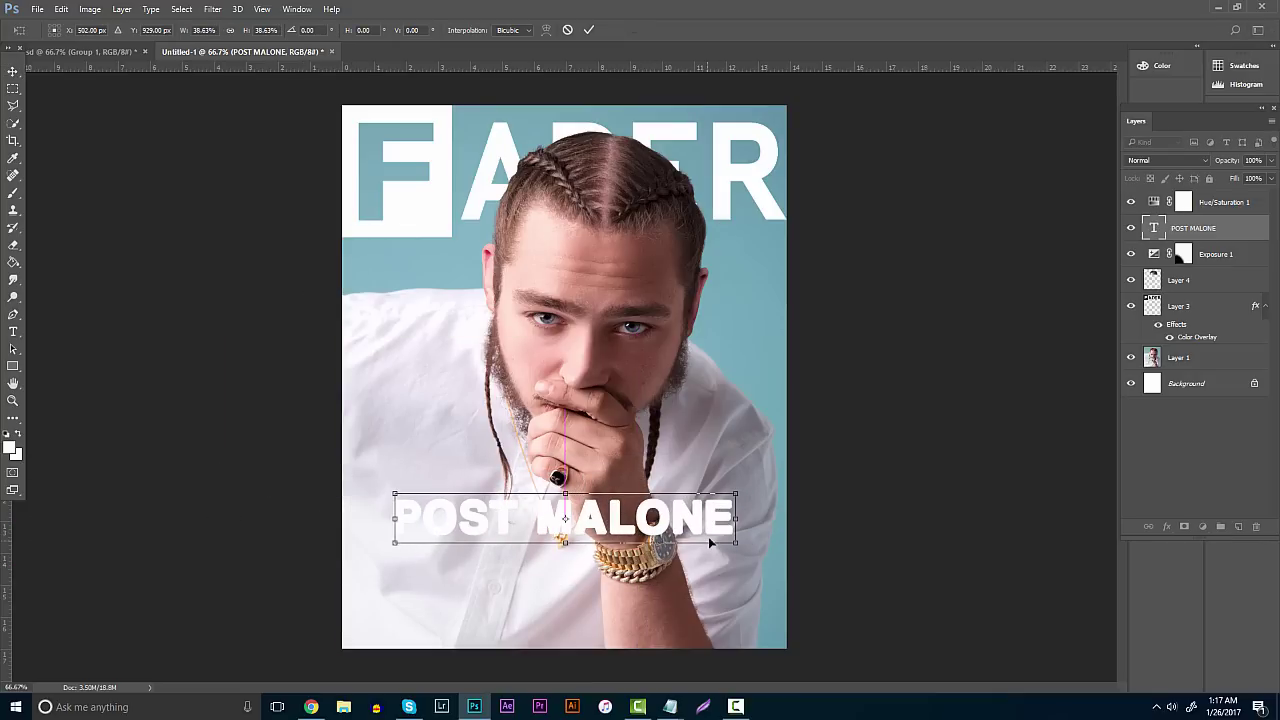
left_click_drag(738, 494, 660, 622)
key("Return")
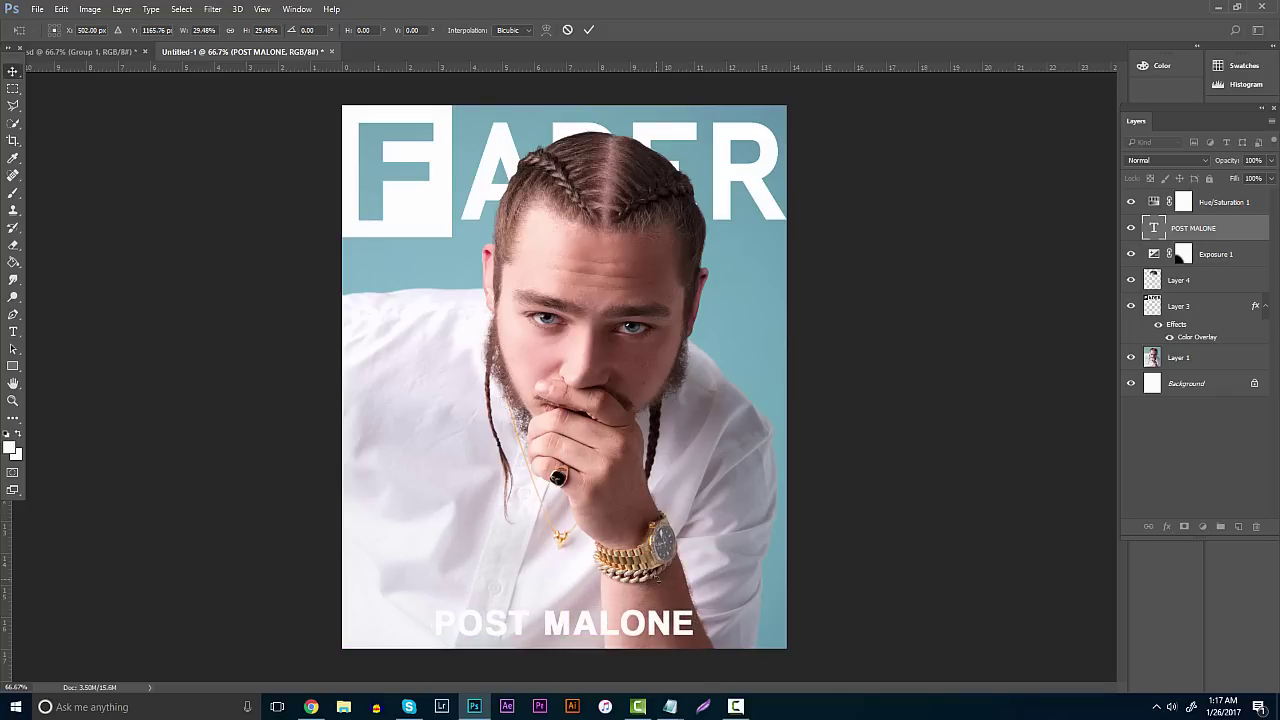
left_click(13, 400)
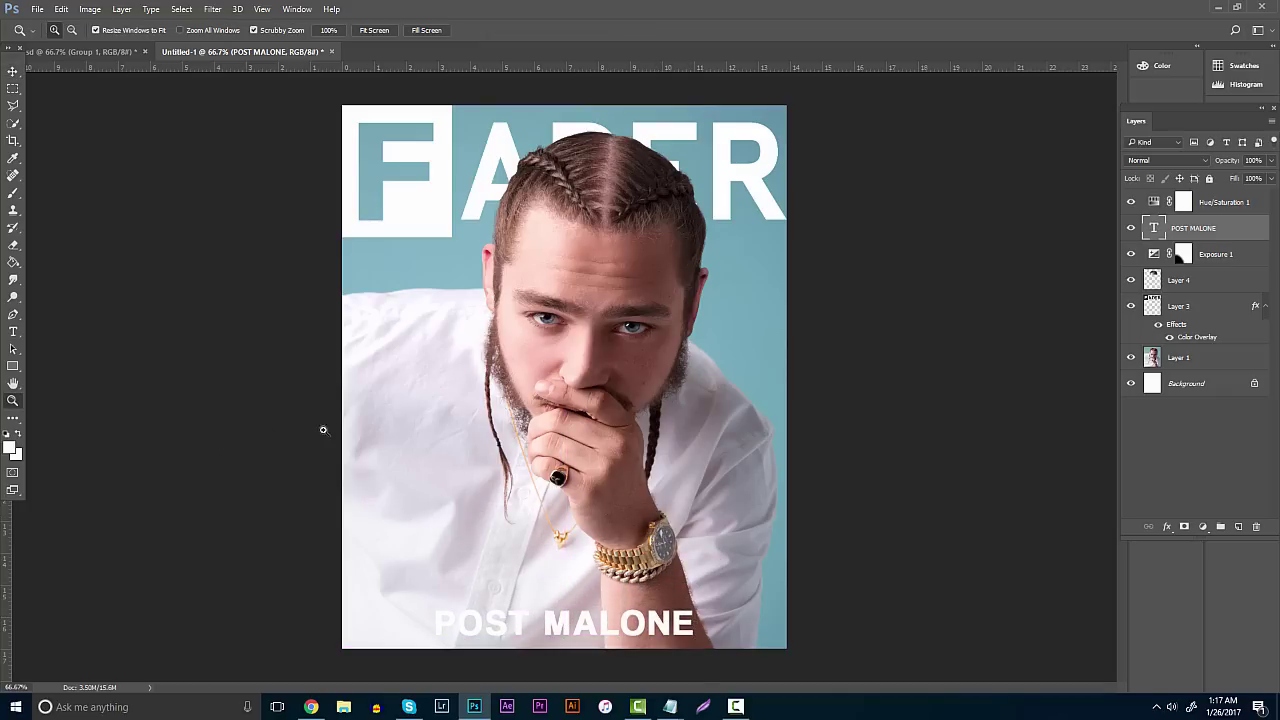
left_click(598, 545, "alt")
left_click(574, 549)
key("ctrl+t")
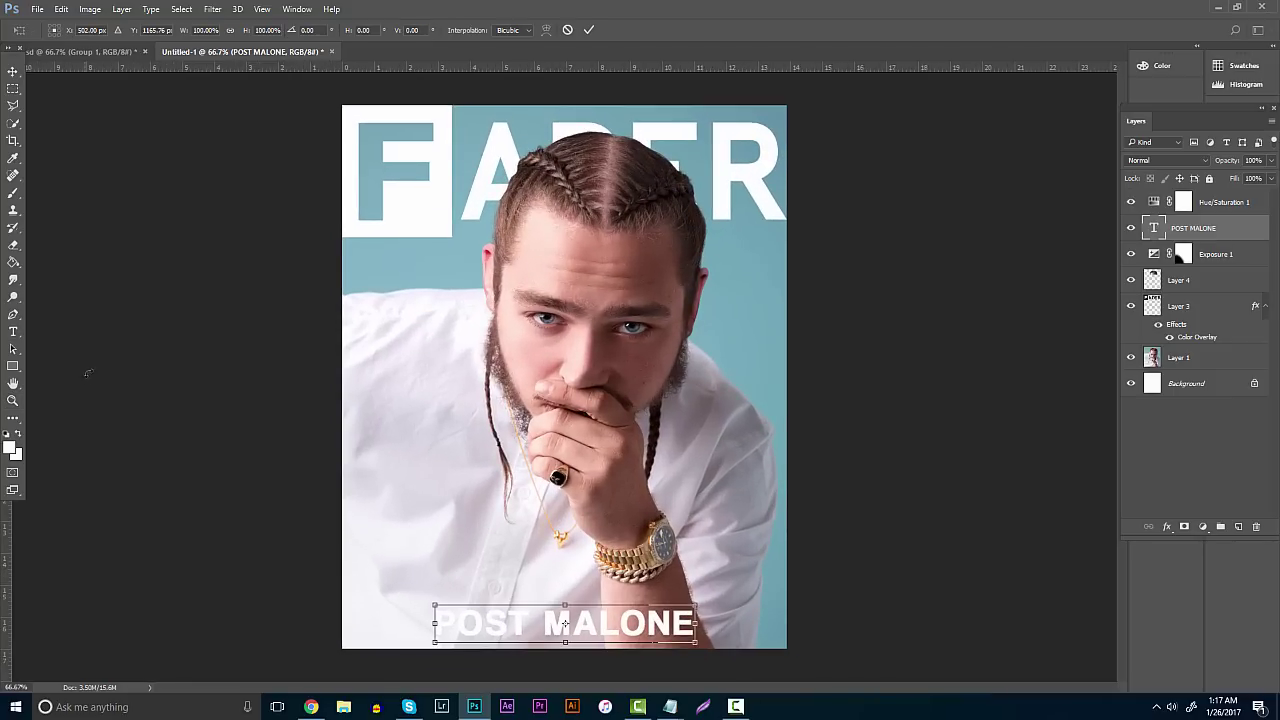
key("Return")
Try splitting the POST MALONE text onto two lines with centre alignment
left_click(13, 331)
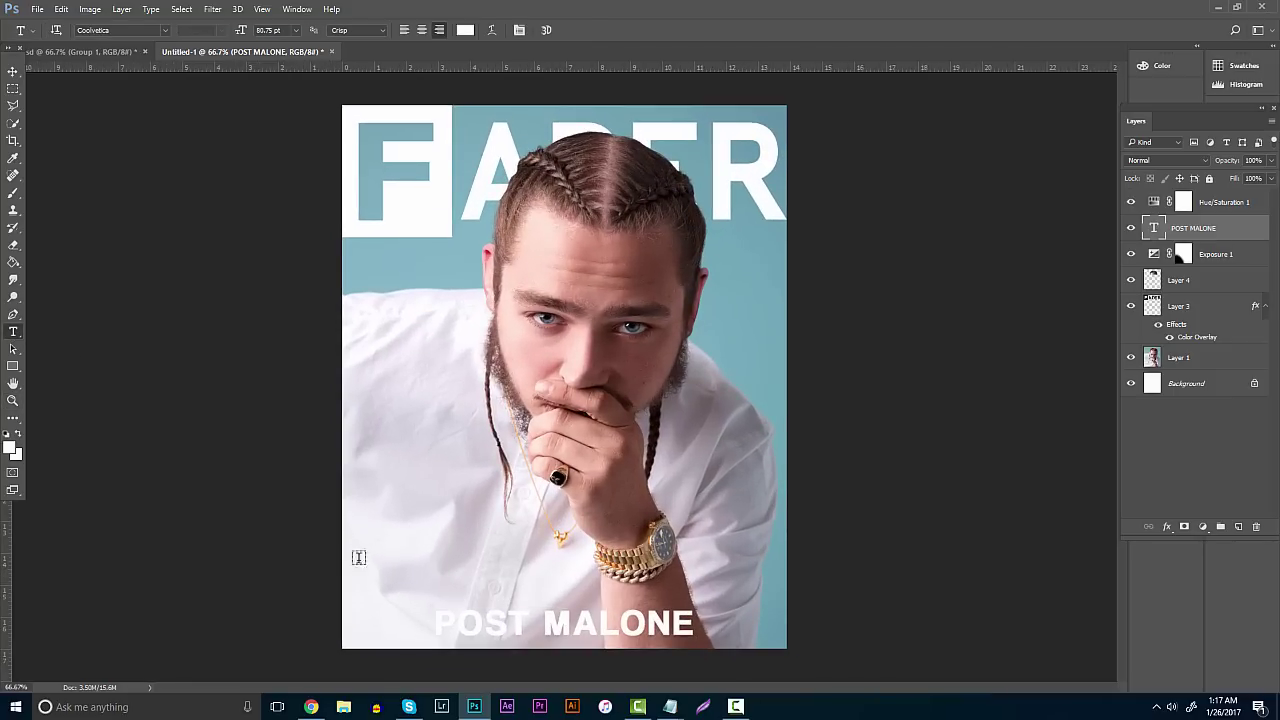
left_click(557, 626)
key("Return")
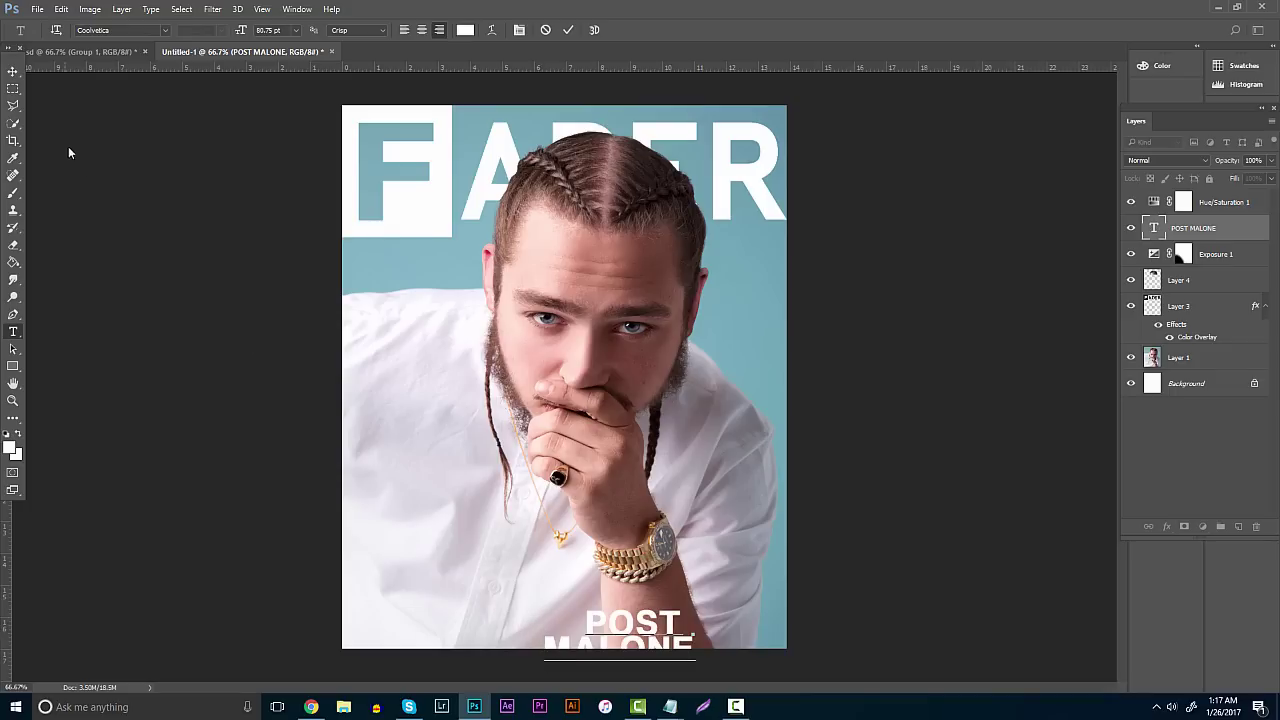
left_click_drag(599, 614, 761, 662)
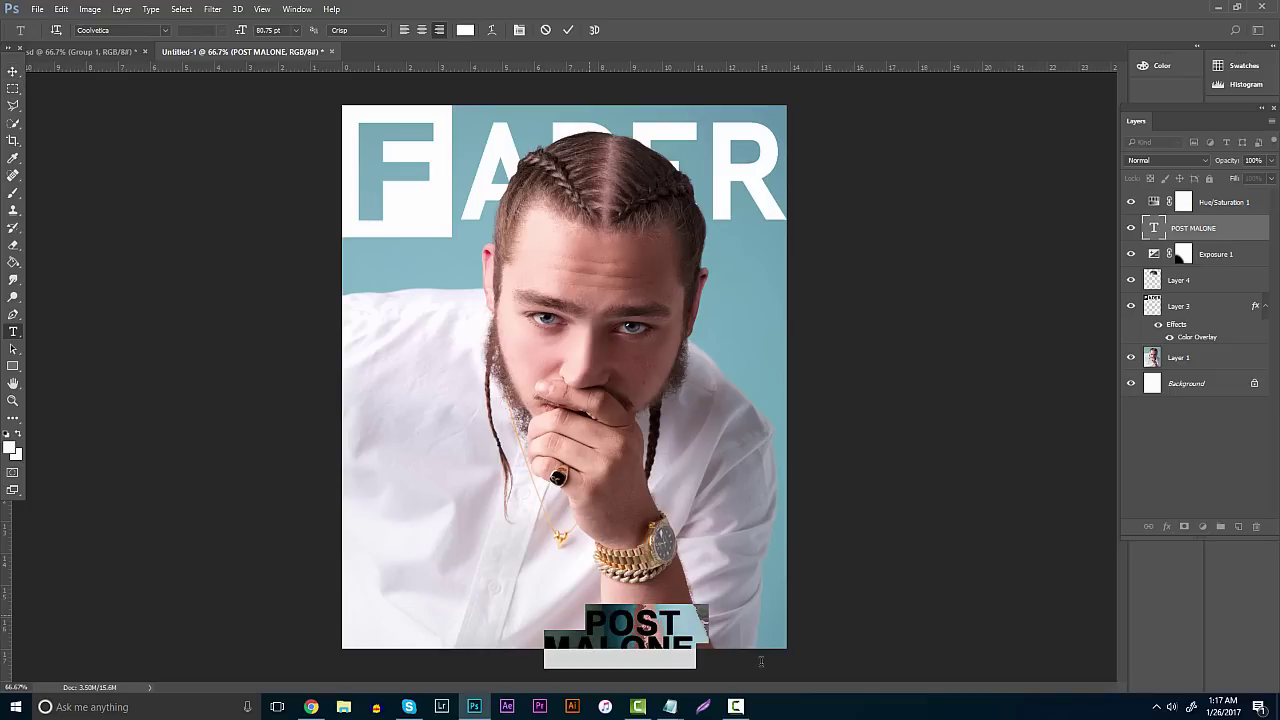
left_click(422, 30)
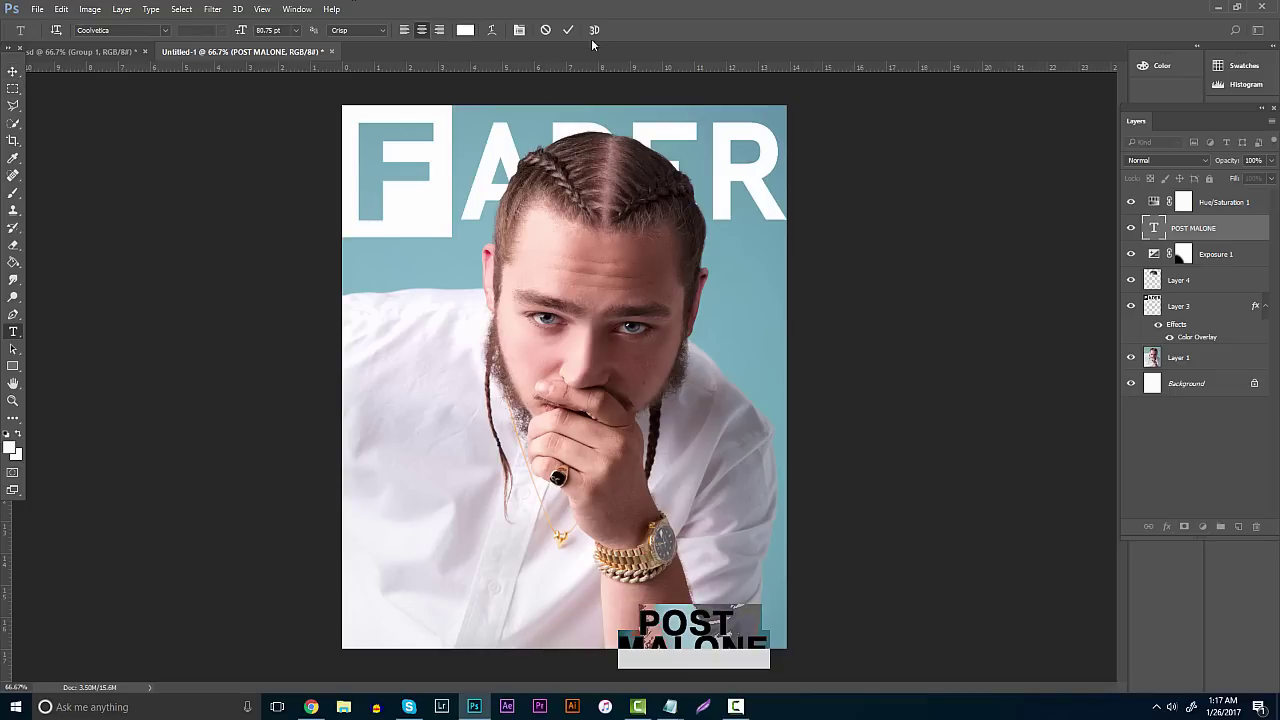
Try a tracking of 0 on the POST MALONE text and undo it
left_click(519, 30)
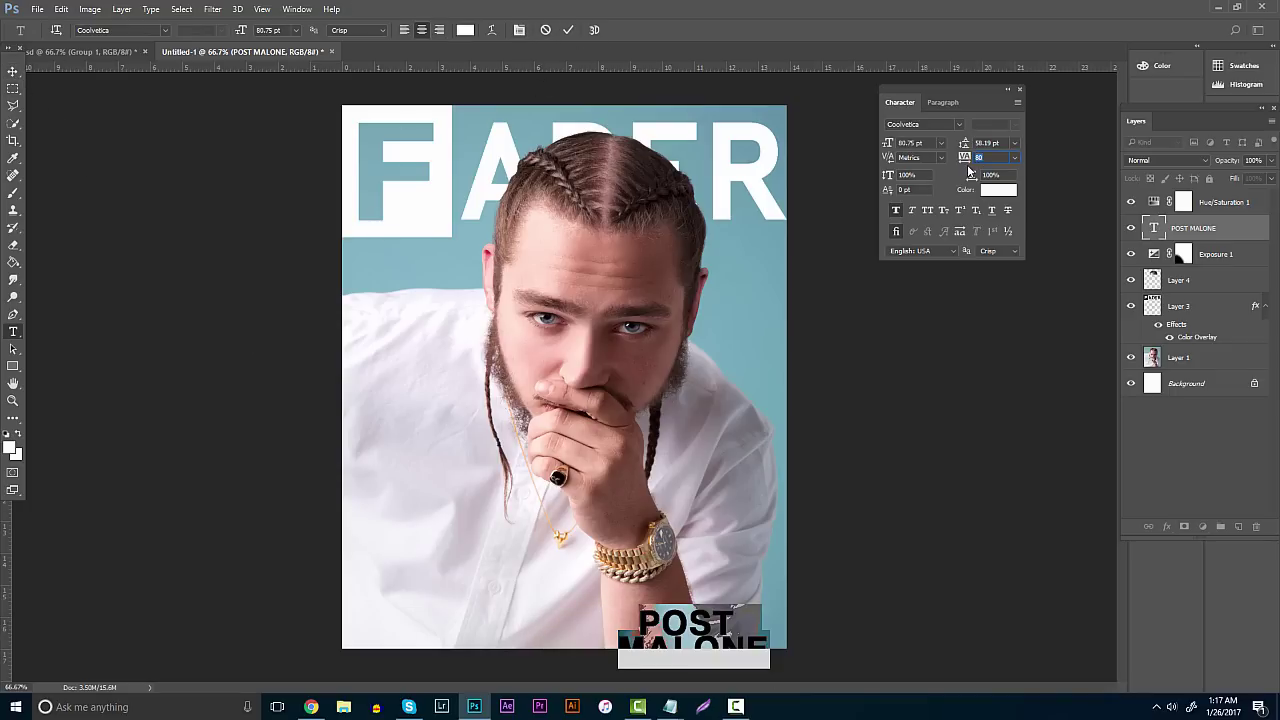
type("0")
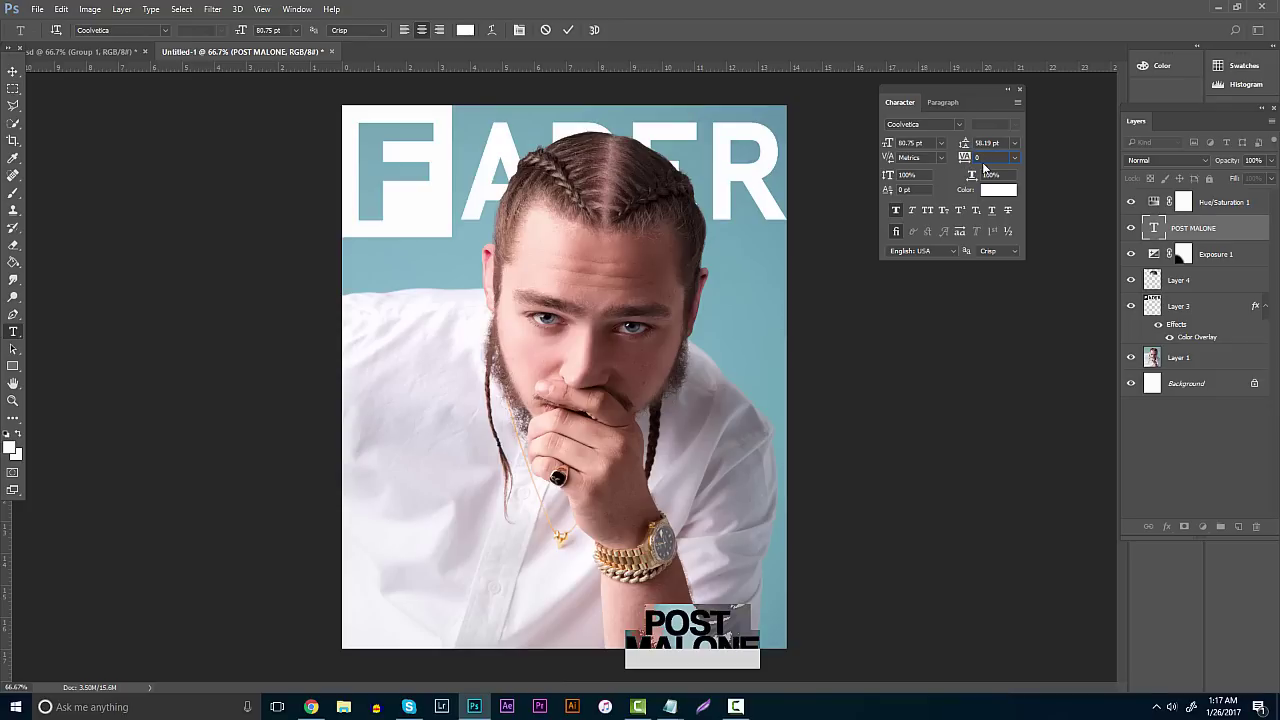
key("ctrl+z")
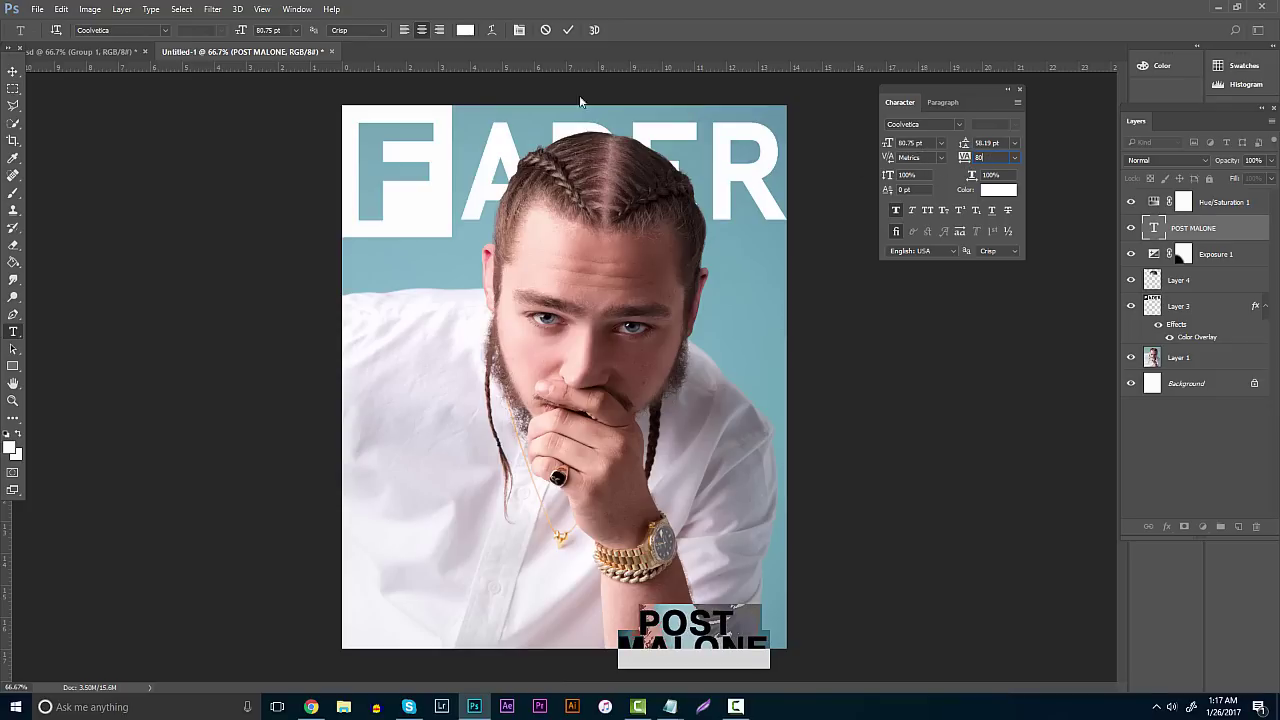
Left-align the POST MALONE text and remove the line break to rejoin it on one line
left_click(404, 30)
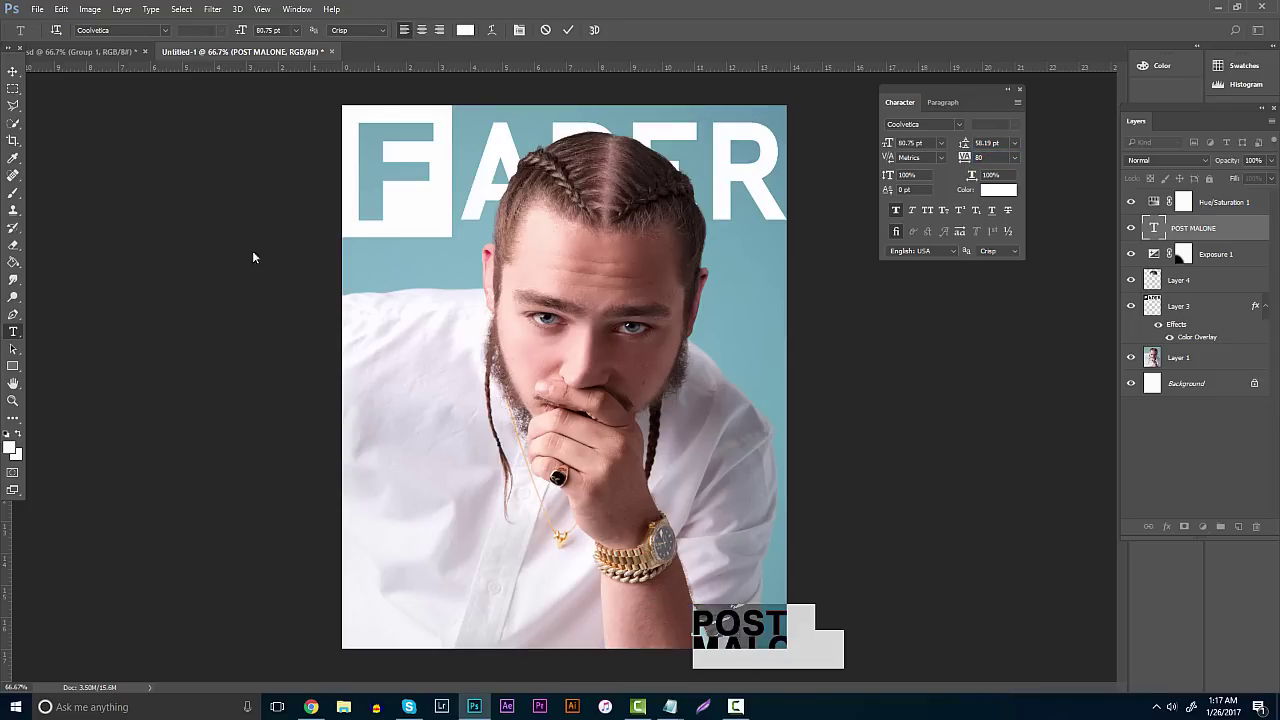
left_click(697, 650)
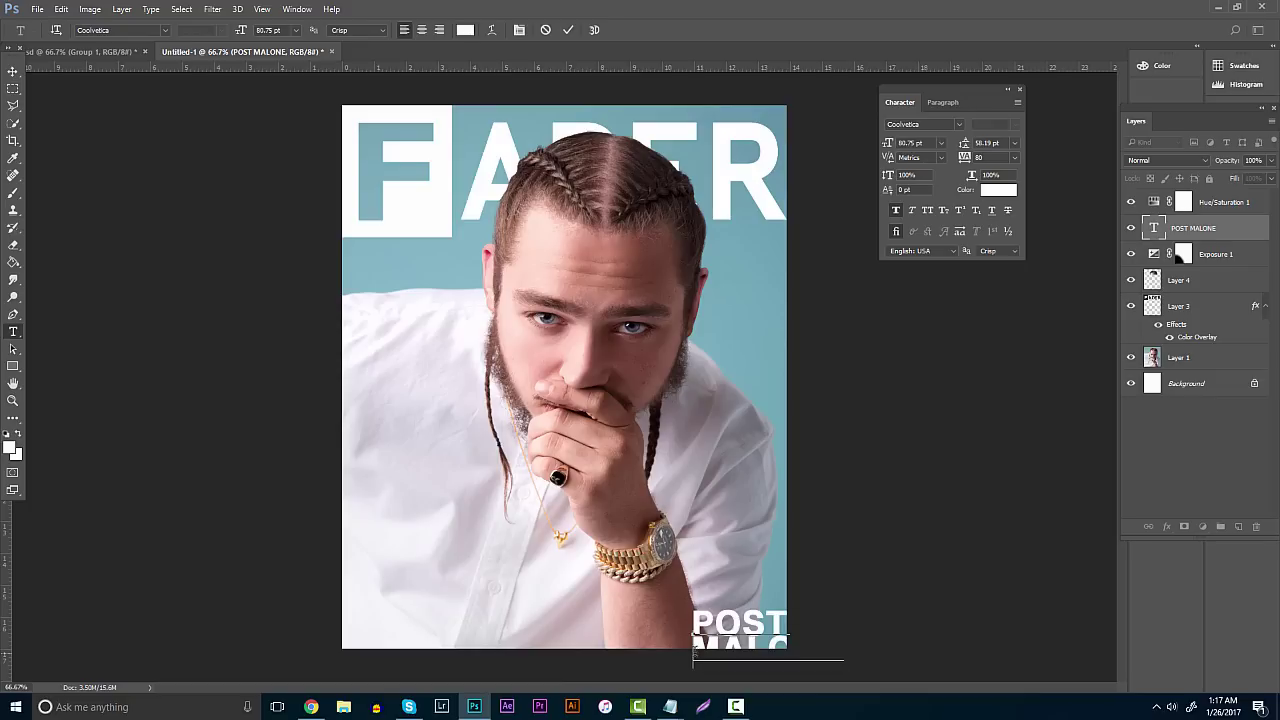
key("BackSpace")
Move the POST MALONE text back to the cover's bottom centre and delete the extra space between the two words
left_click(15, 73)
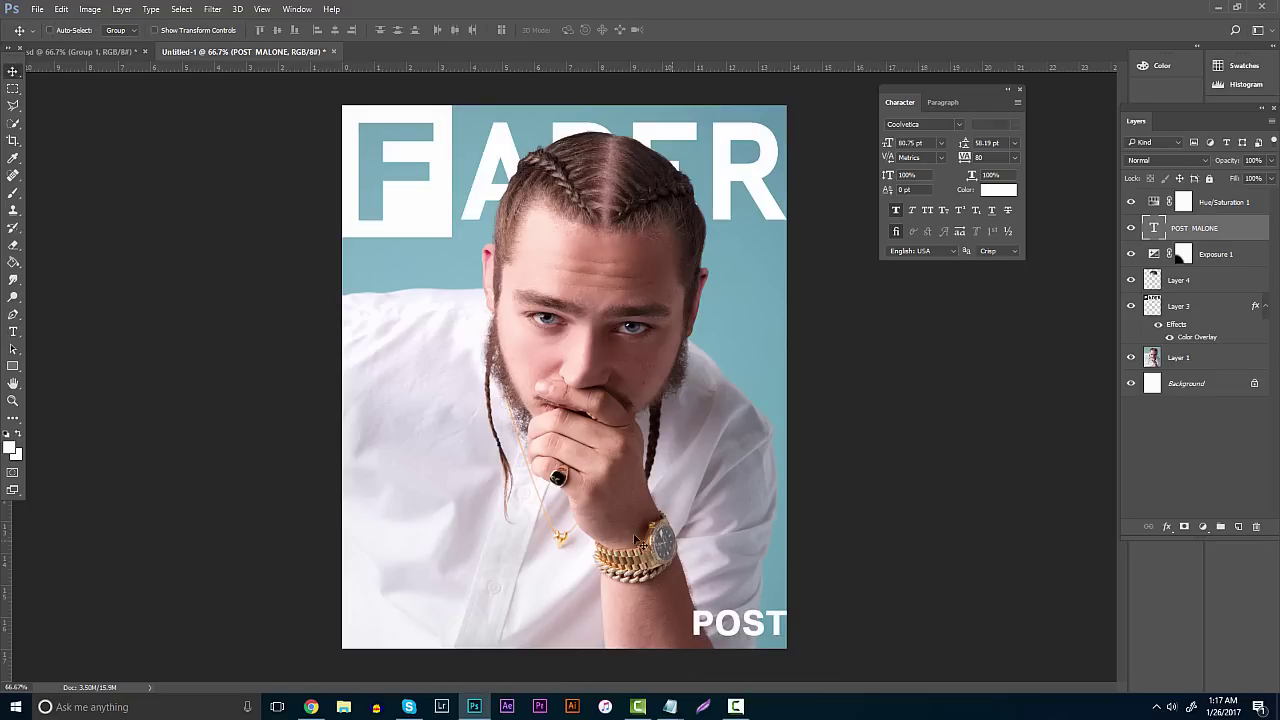
left_click_drag(643, 510, 386, 510)
left_click(13, 331)
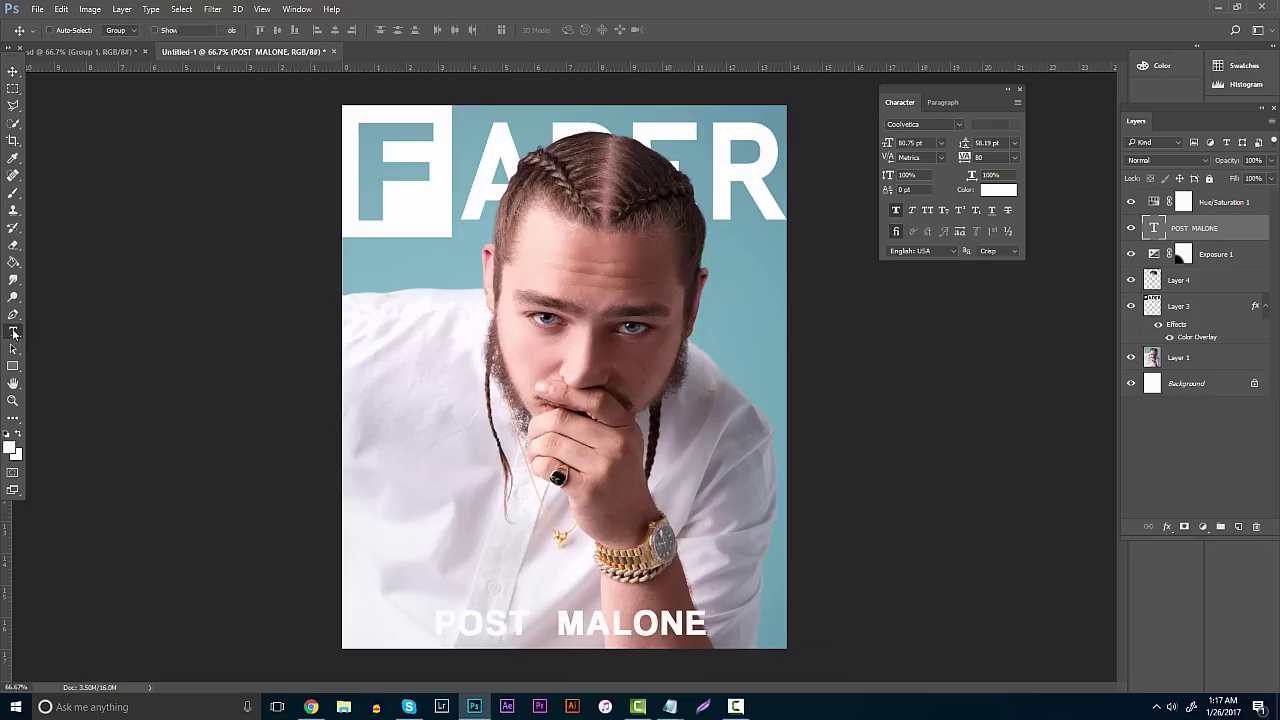
left_click(553, 606)
key("BackSpace")
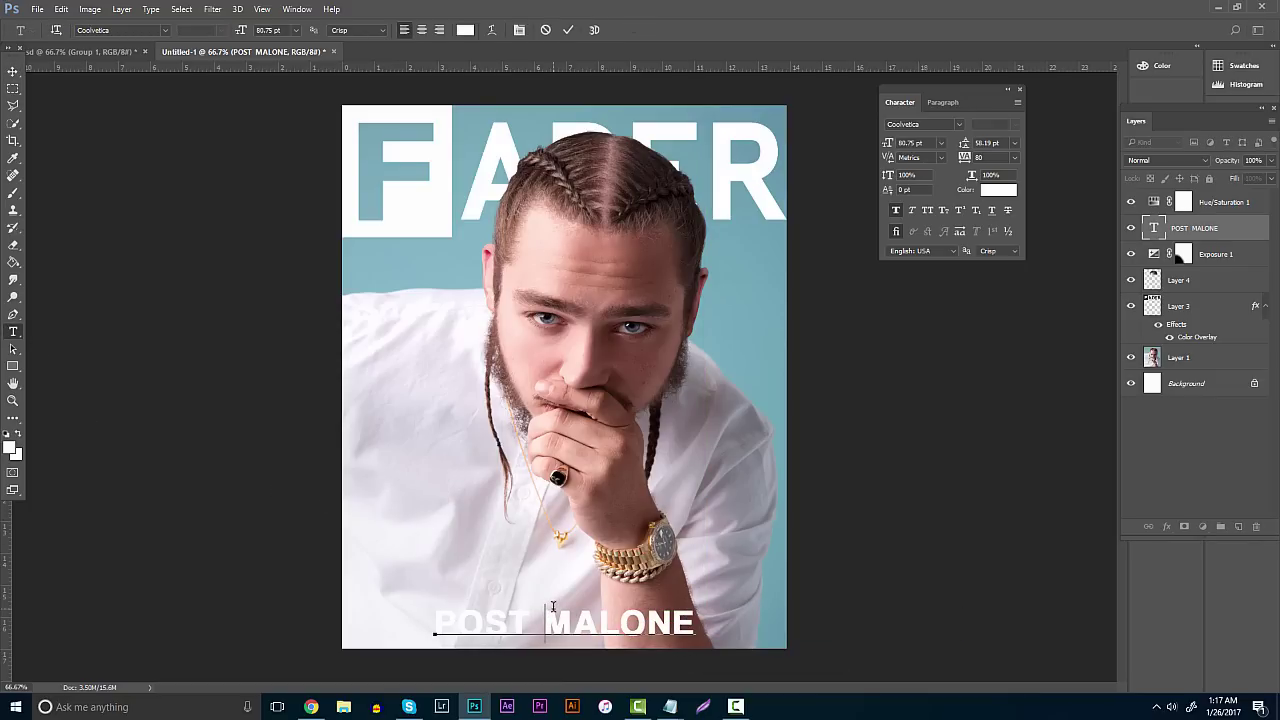
Convert the Background into a regular layer and place vertical and horizontal guides through the centre of the canvas
left_click(7, 76)
mouse_move(523, 540)
left_mouse_down()
mouse_move(517, 549)
mouse_move(523, 540)
left_mouse_up()
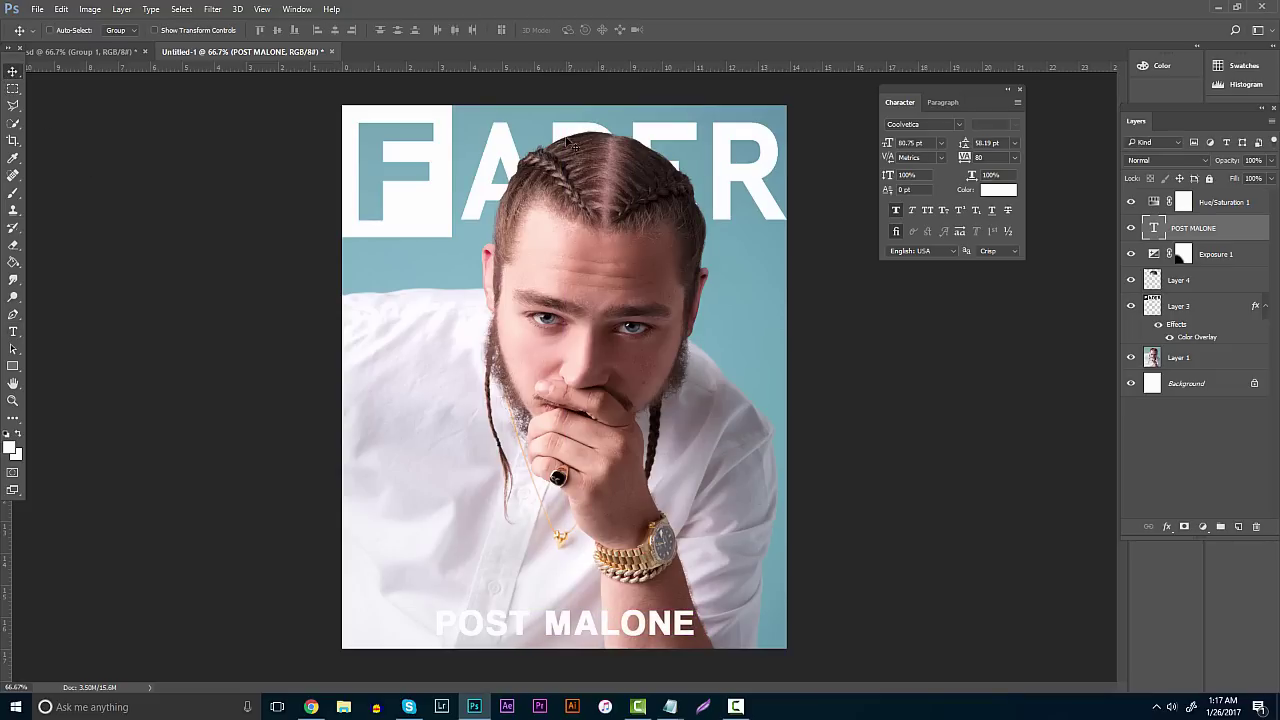
double_click(1186, 381)
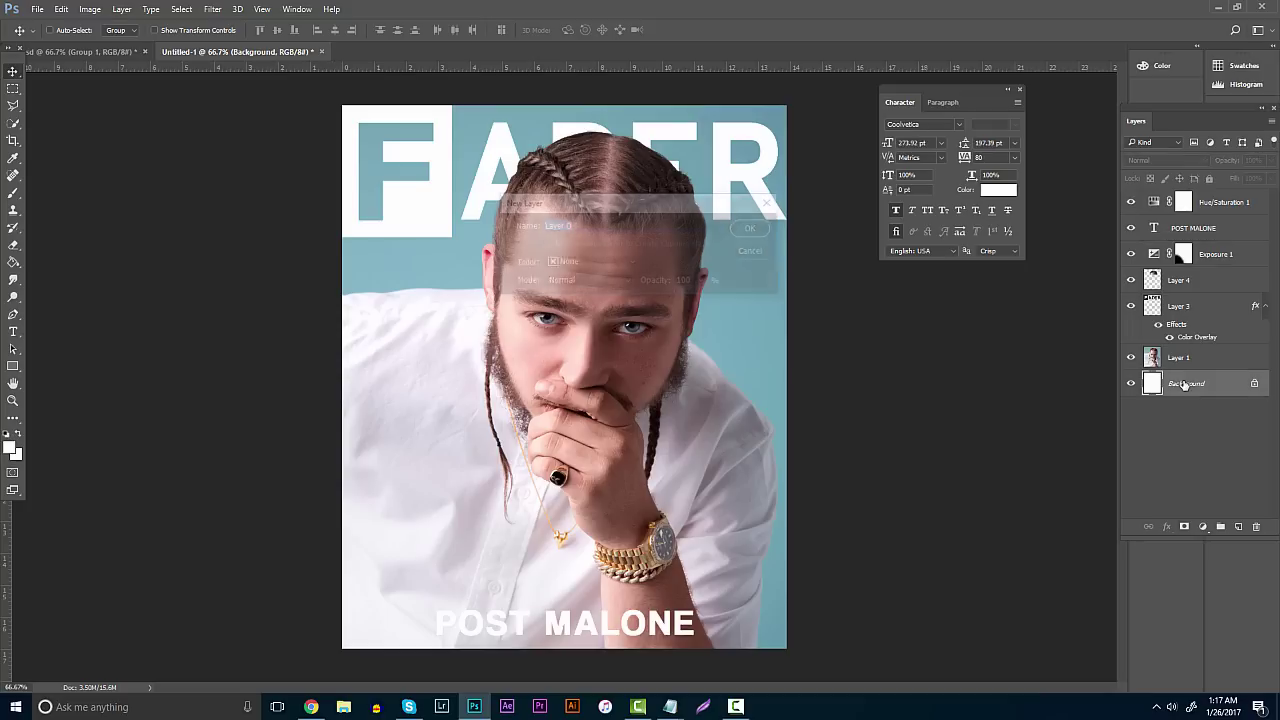
left_click(757, 223)
key("ctrl+t")
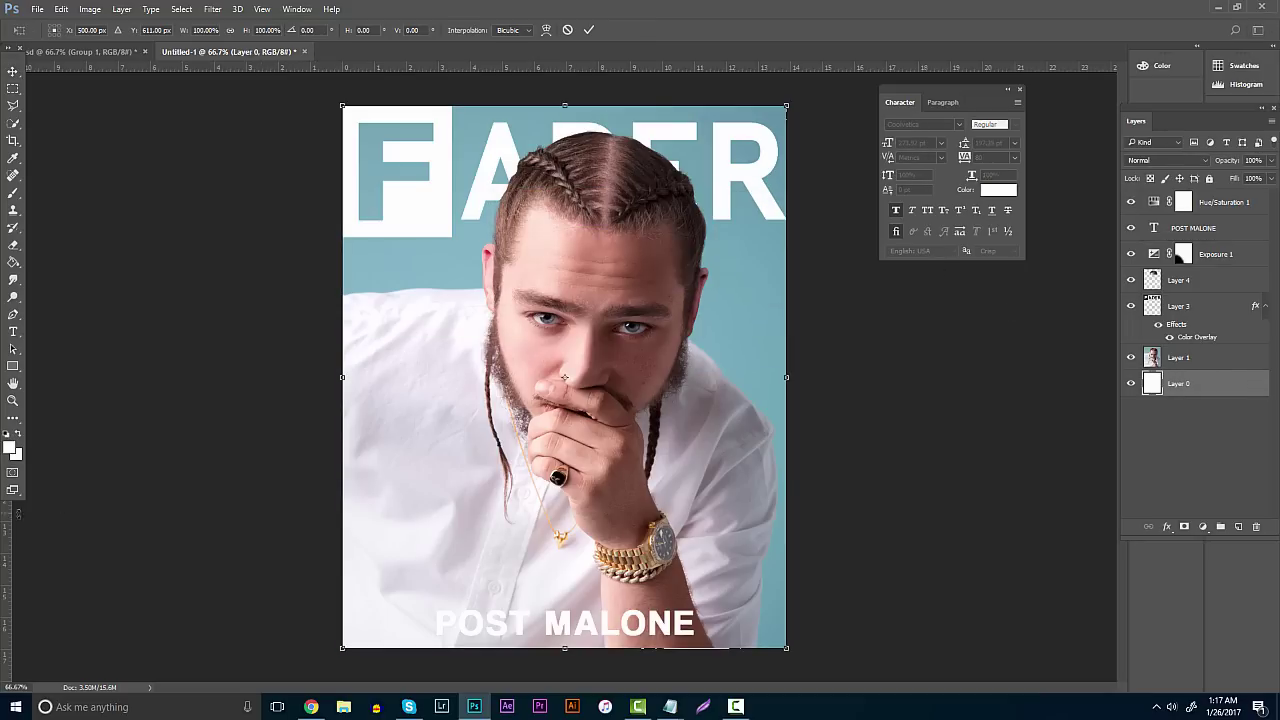
left_click_drag(8, 524, 565, 226)
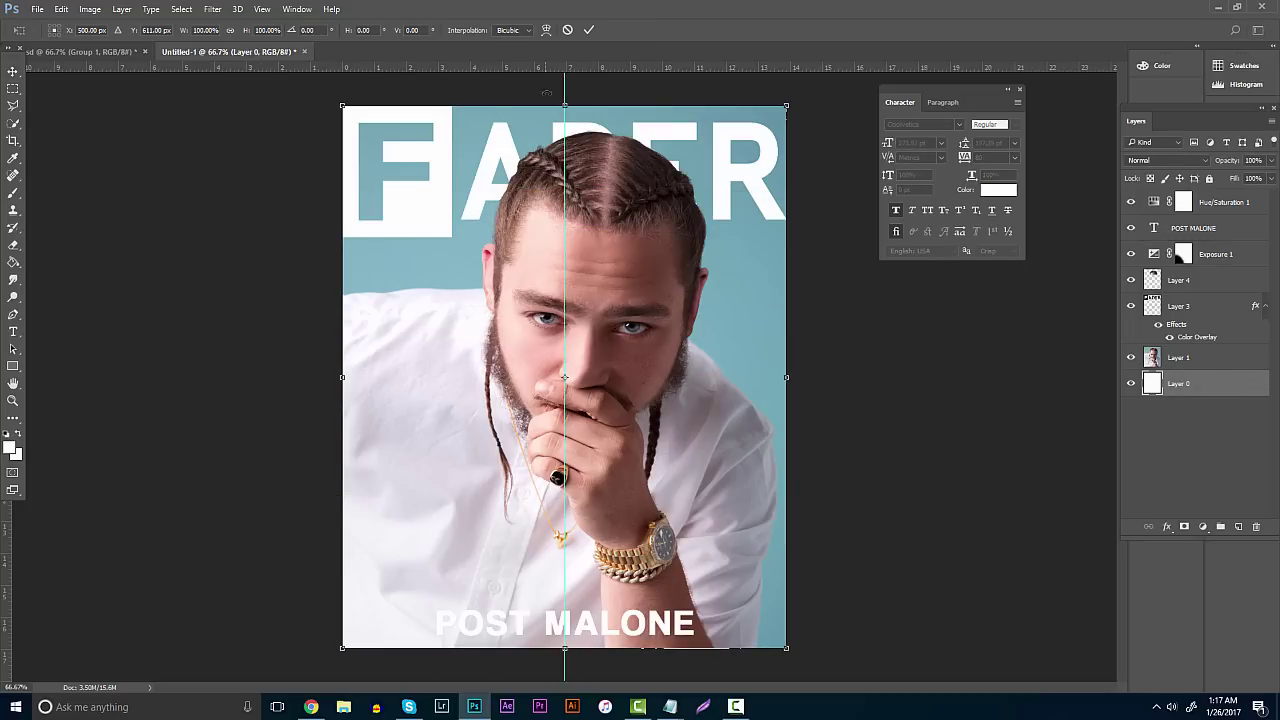
left_click_drag(563, 104, 574, 374)
key("Return")
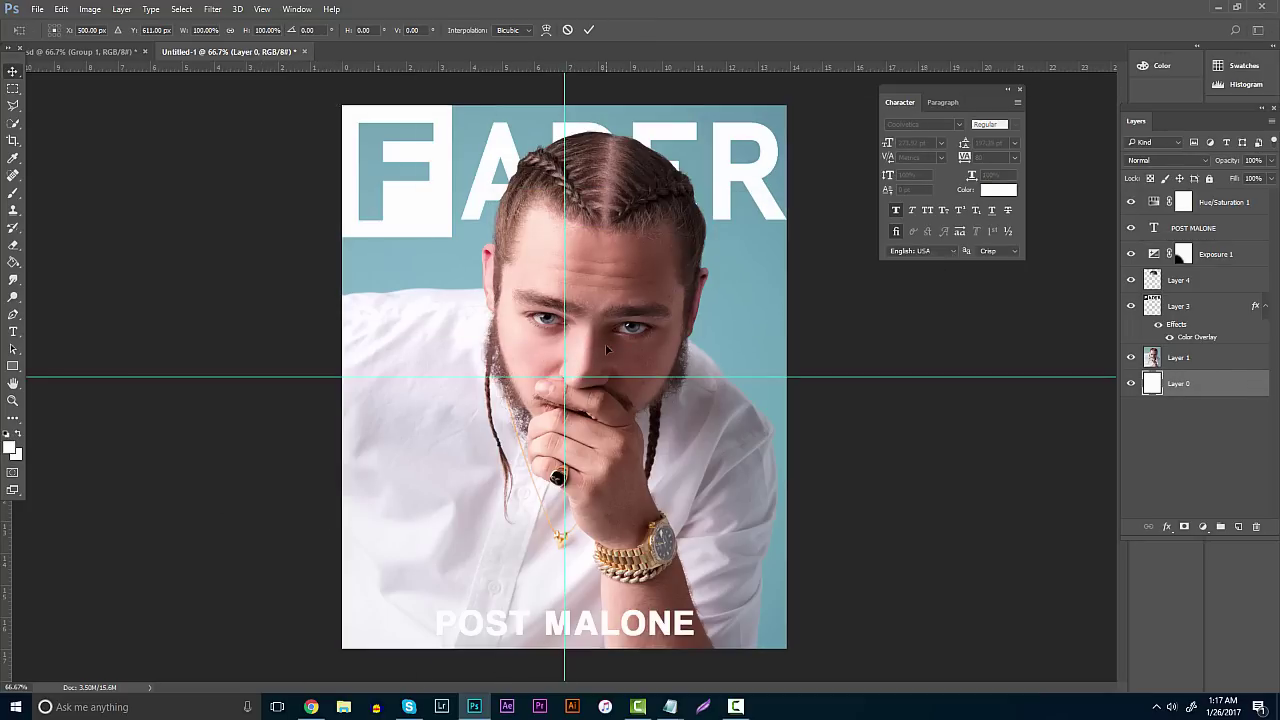
Align the centre of the POST MALONE text with the vertical centre guide, and hide the guides
left_click(1205, 228)
key("ctrl+t")
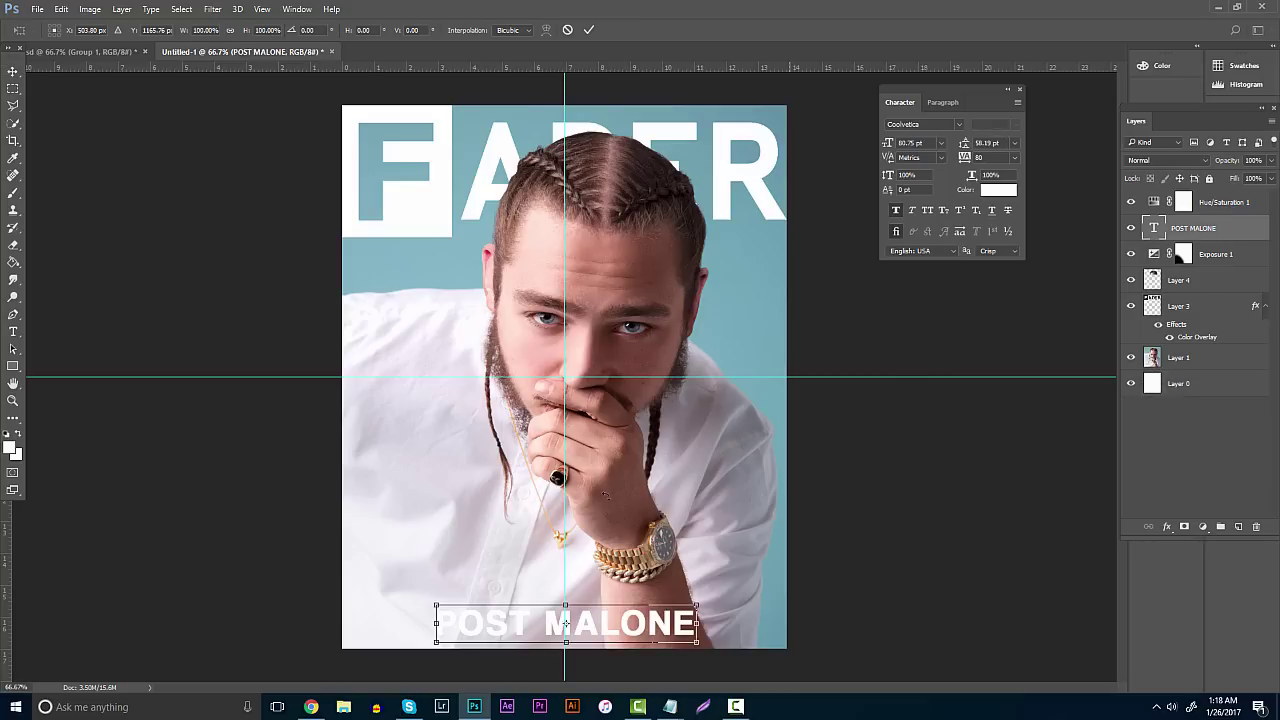
key("Return")
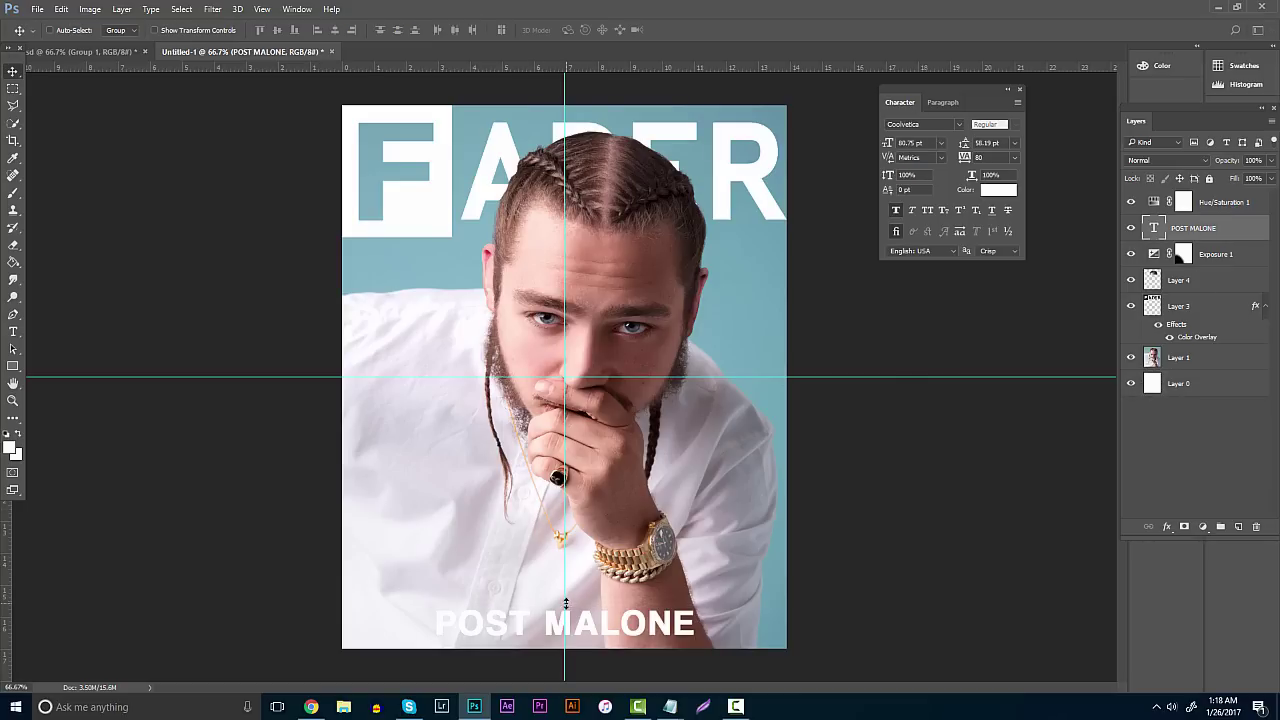
key("ctrl+semicolon")
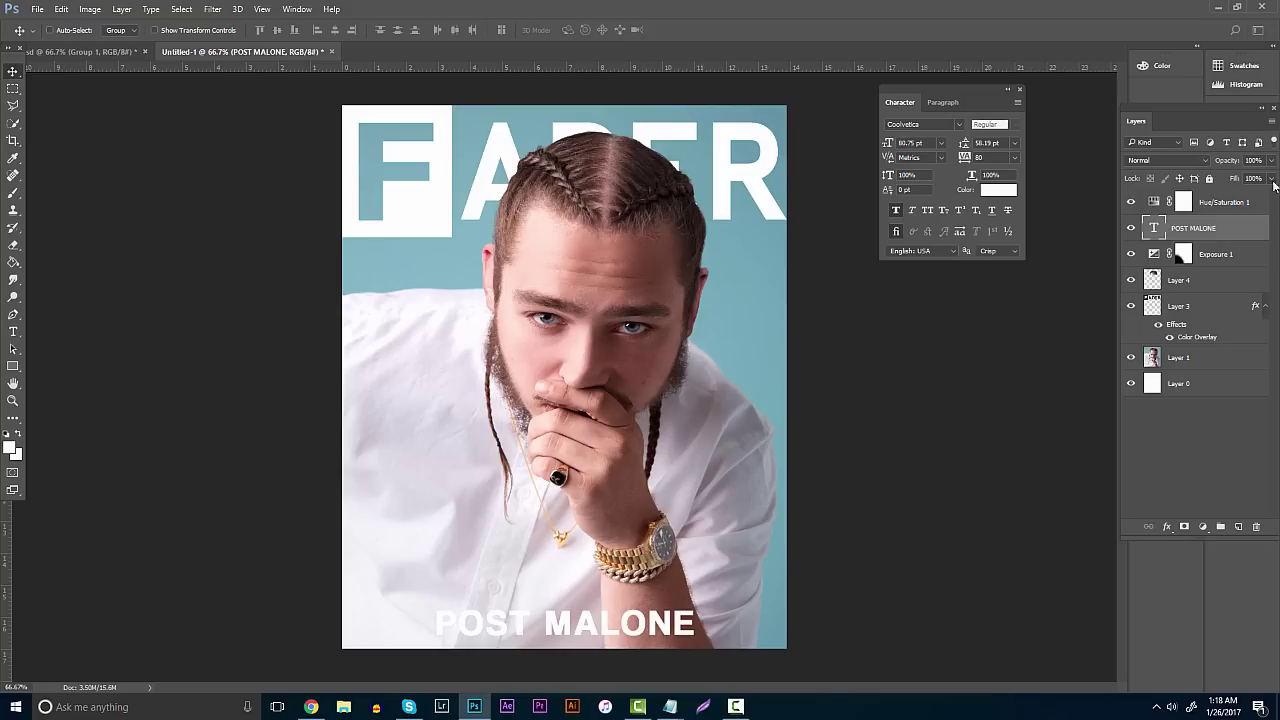
Paint a soft white glow on a new top layer with a 1400 px brush and set the layer's opacity to 73%
left_click(1240, 203)
left_click(1238, 526)
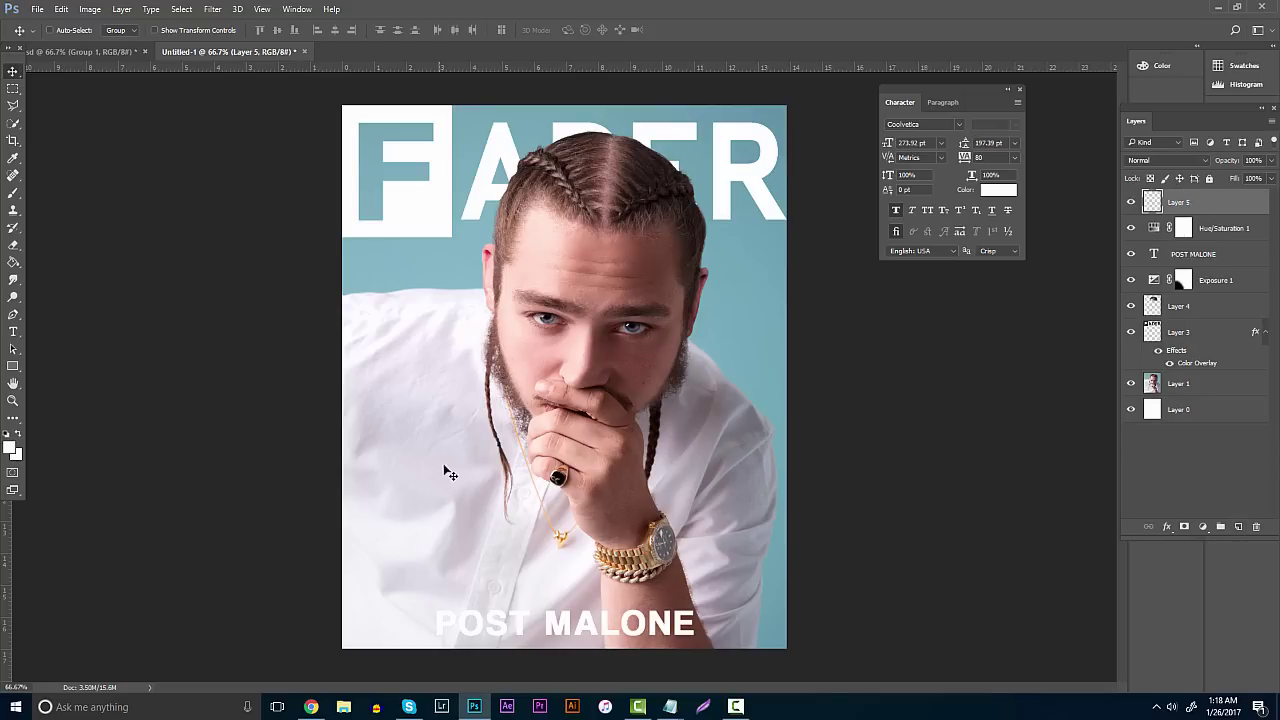
left_click(13, 192)
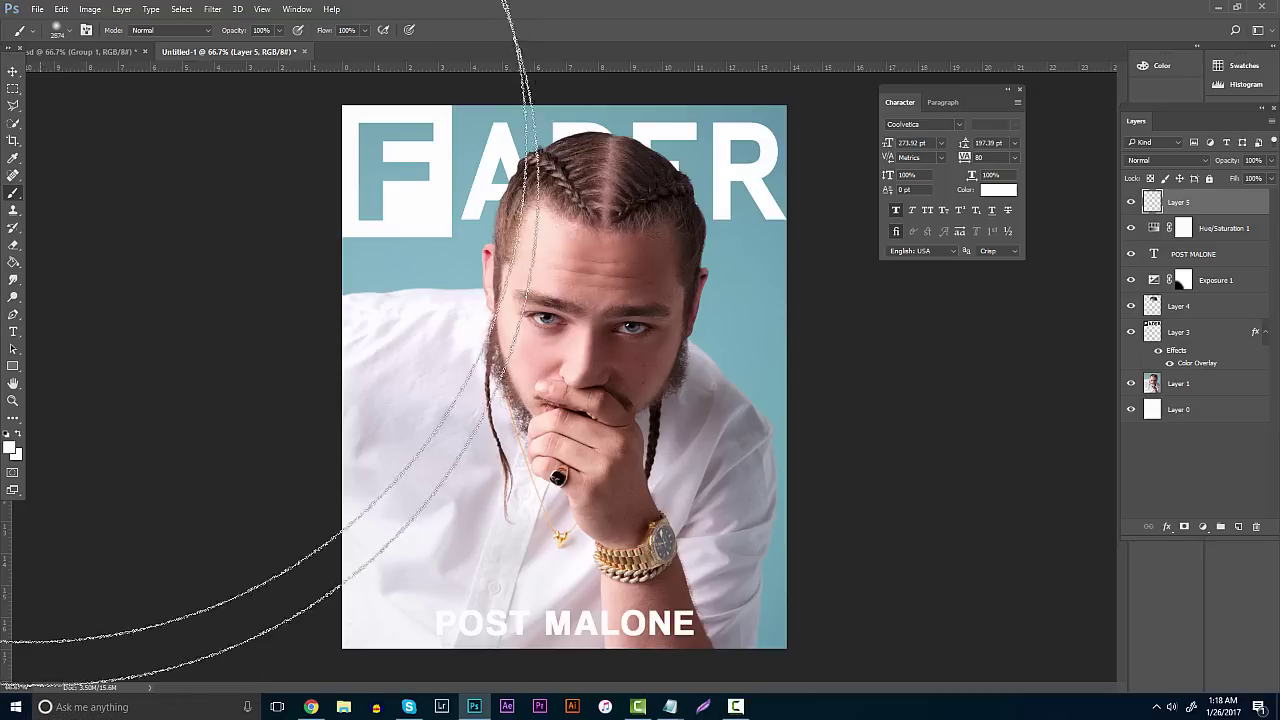
left_click(68, 32)
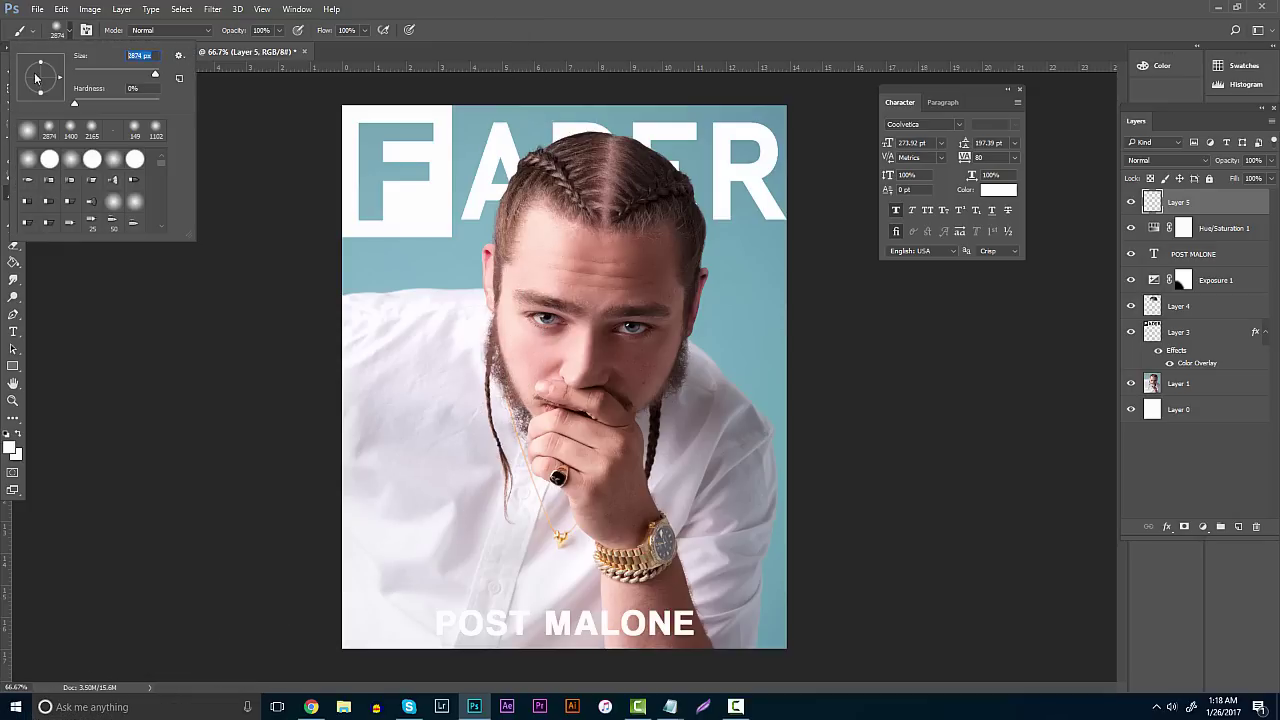
left_click(70, 128)
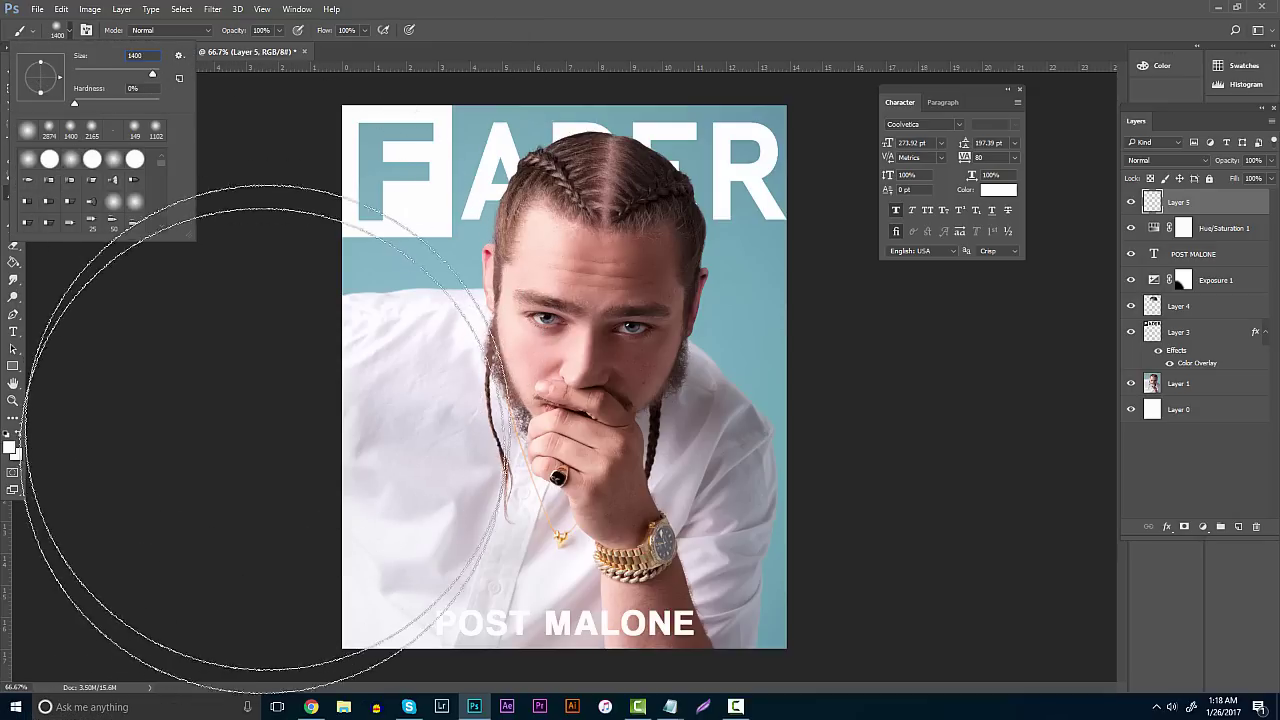
left_click(226, 428)
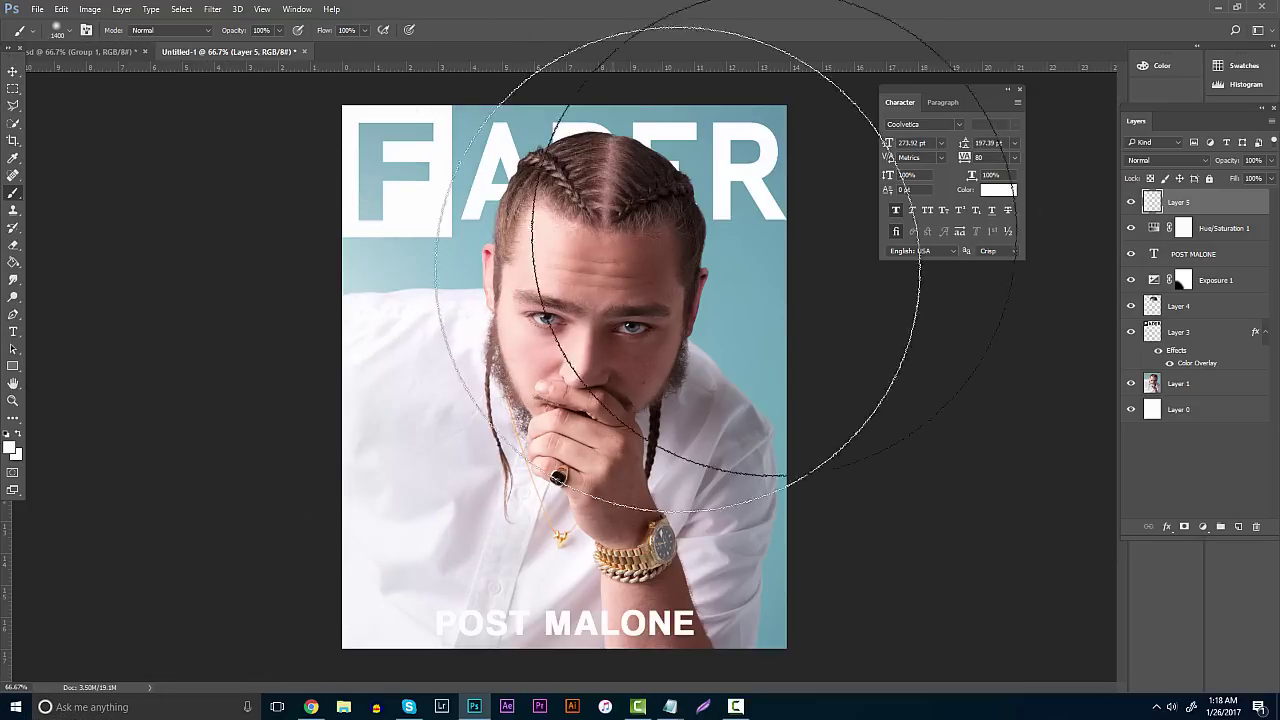
left_click(1271, 160)
left_click_drag(1268, 178, 1254, 178)
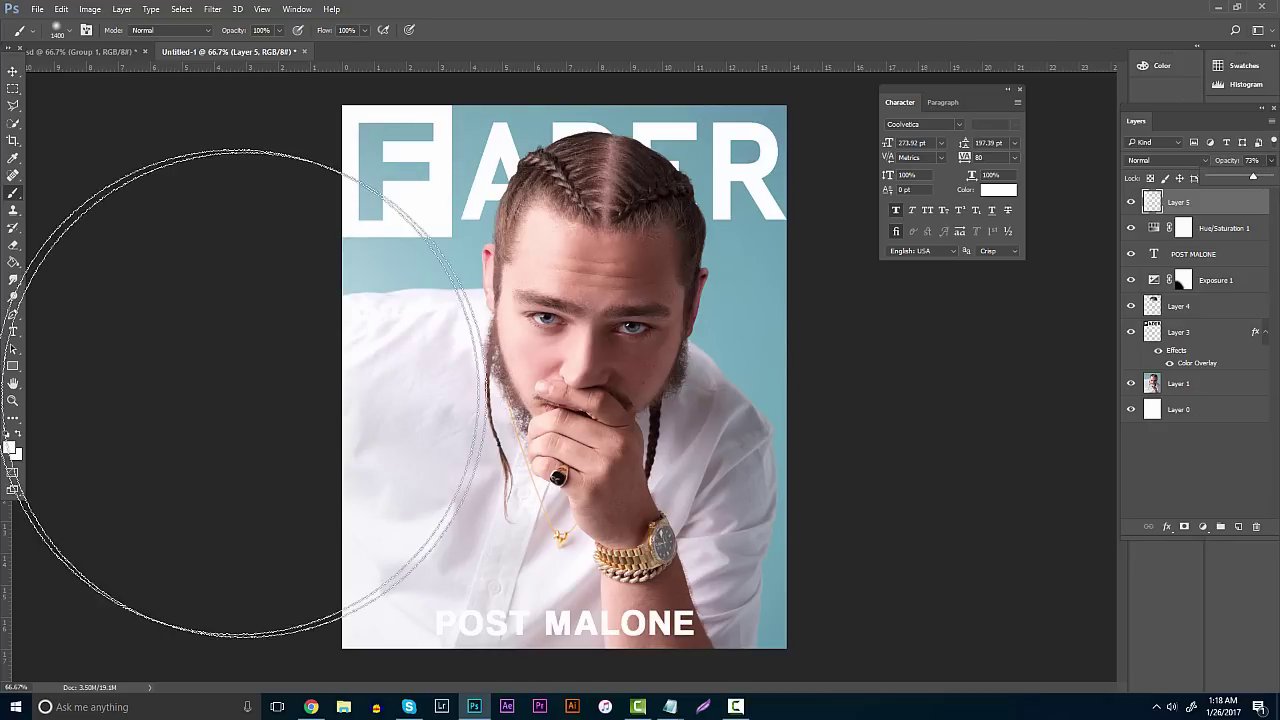
Review the whole cover, and switch to Chrome to enlarge the Skepta FADER cover as a layout reference
left_click(13, 400)
left_click_drag(534, 368, 490, 374)
key("ctrl+plus")
key("ctrl+plus")
key("ctrl+plus")
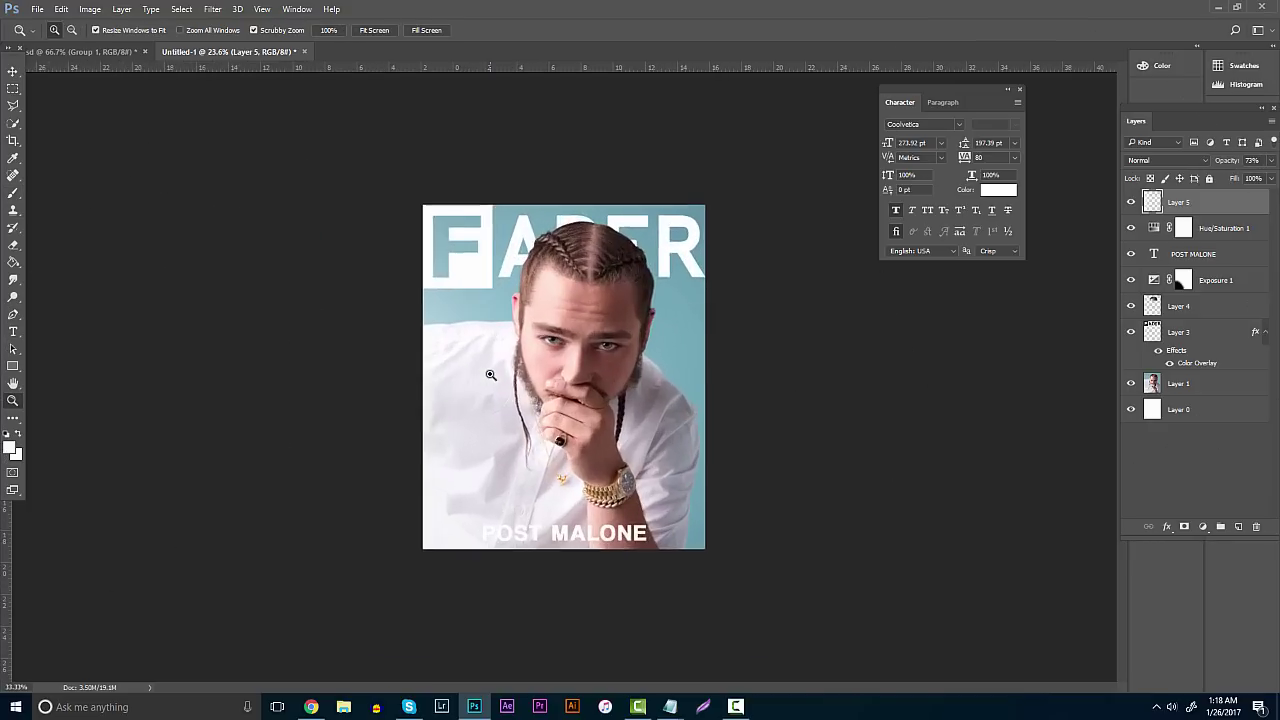
left_click(311, 707)
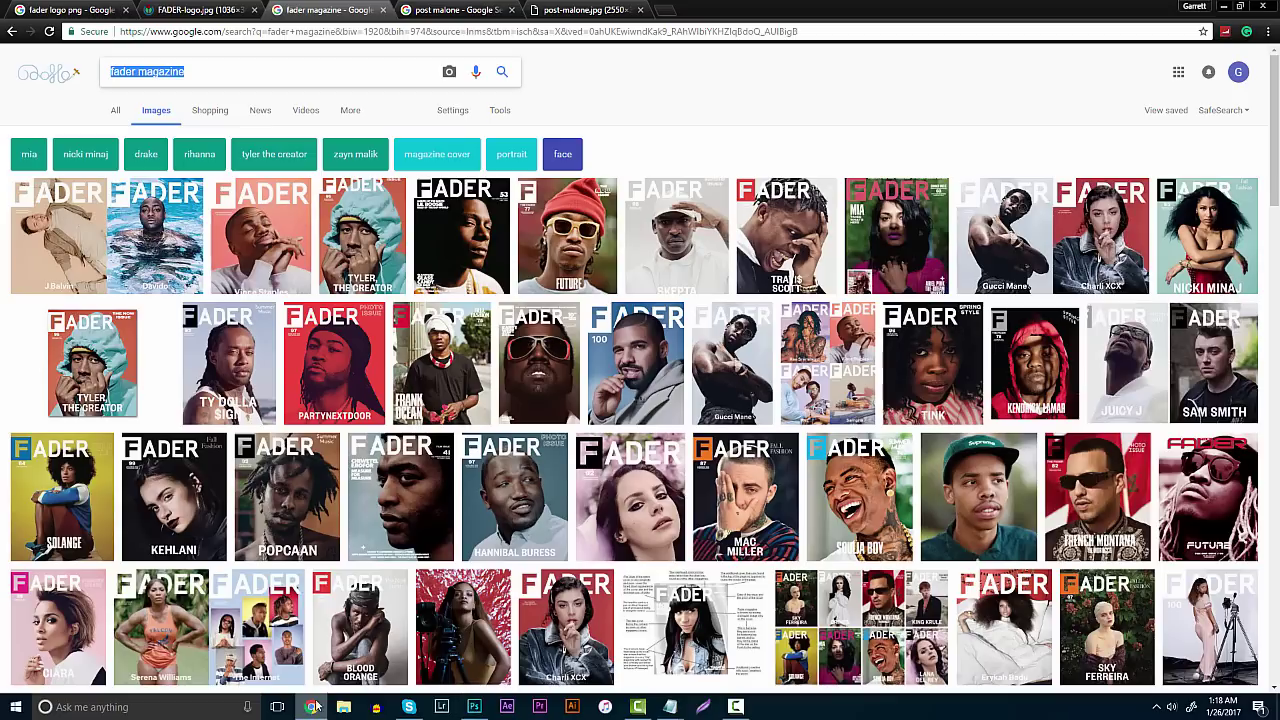
left_click(640, 224)
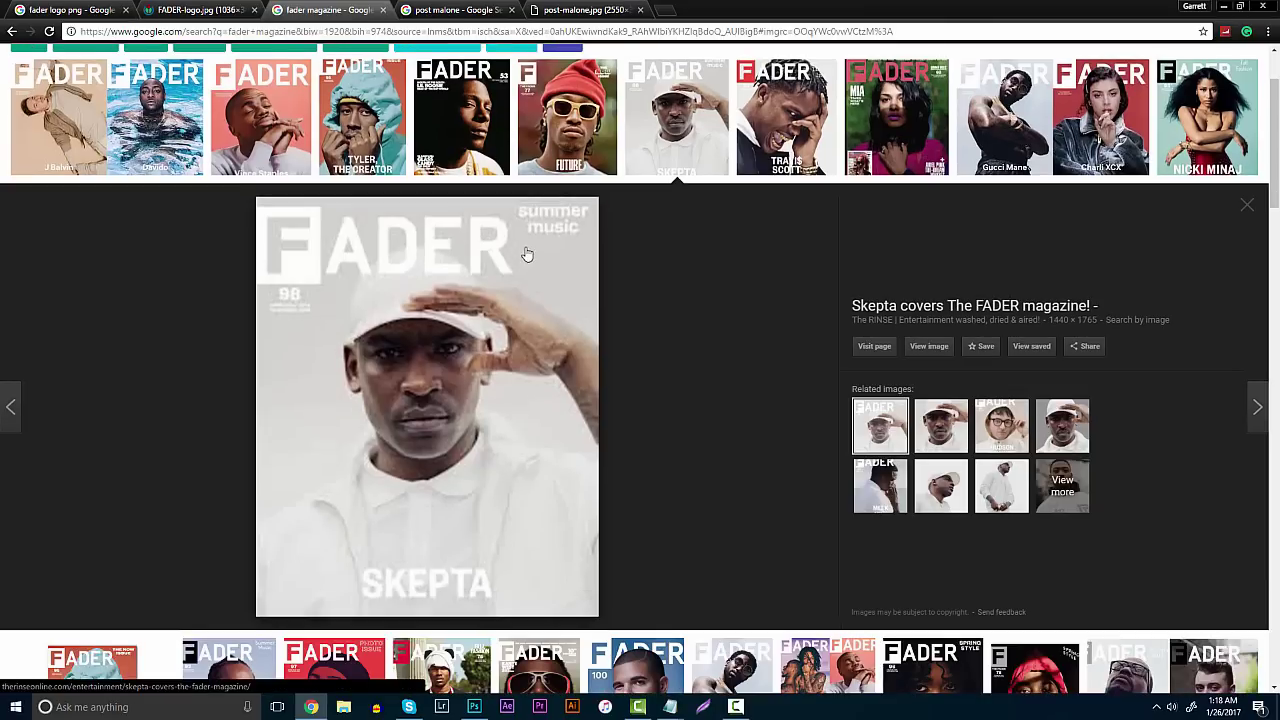
Switch back to Photoshop and draw a white rectangle about 248 × 36 px on a new layer directly beneath the masthead's F block
left_click(474, 707)
left_click(396, 243)
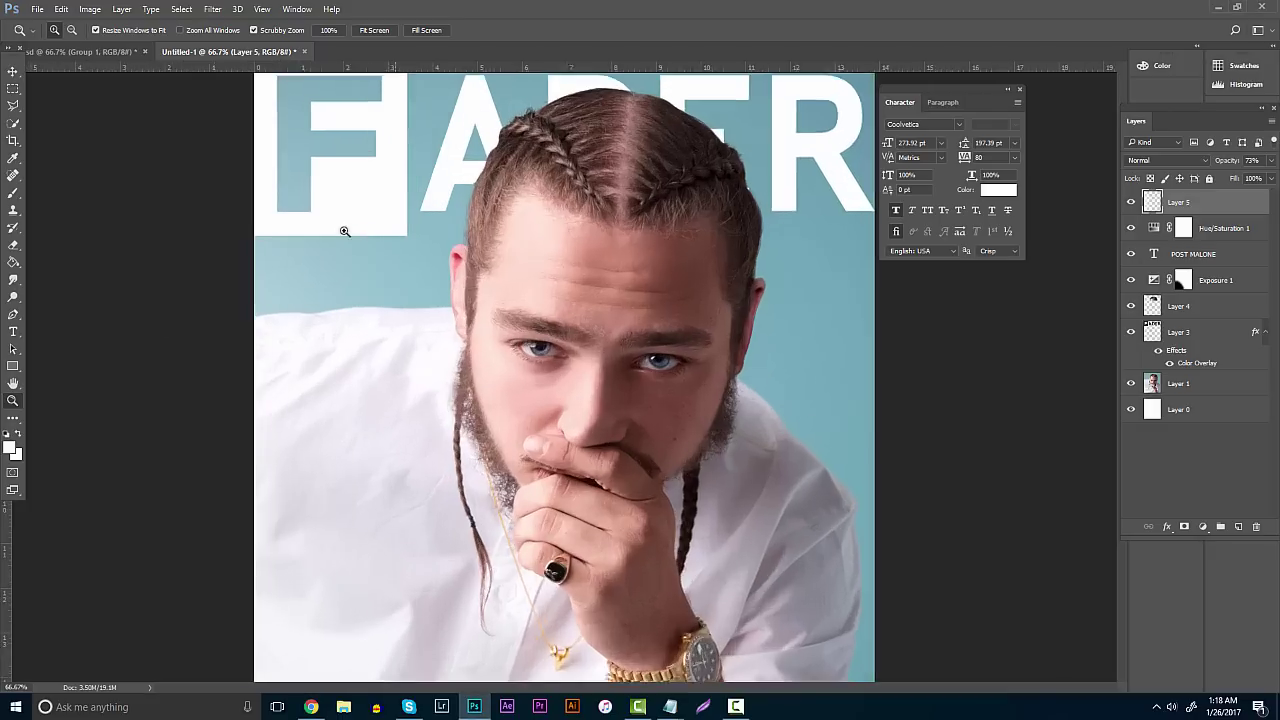
left_click(401, 239)
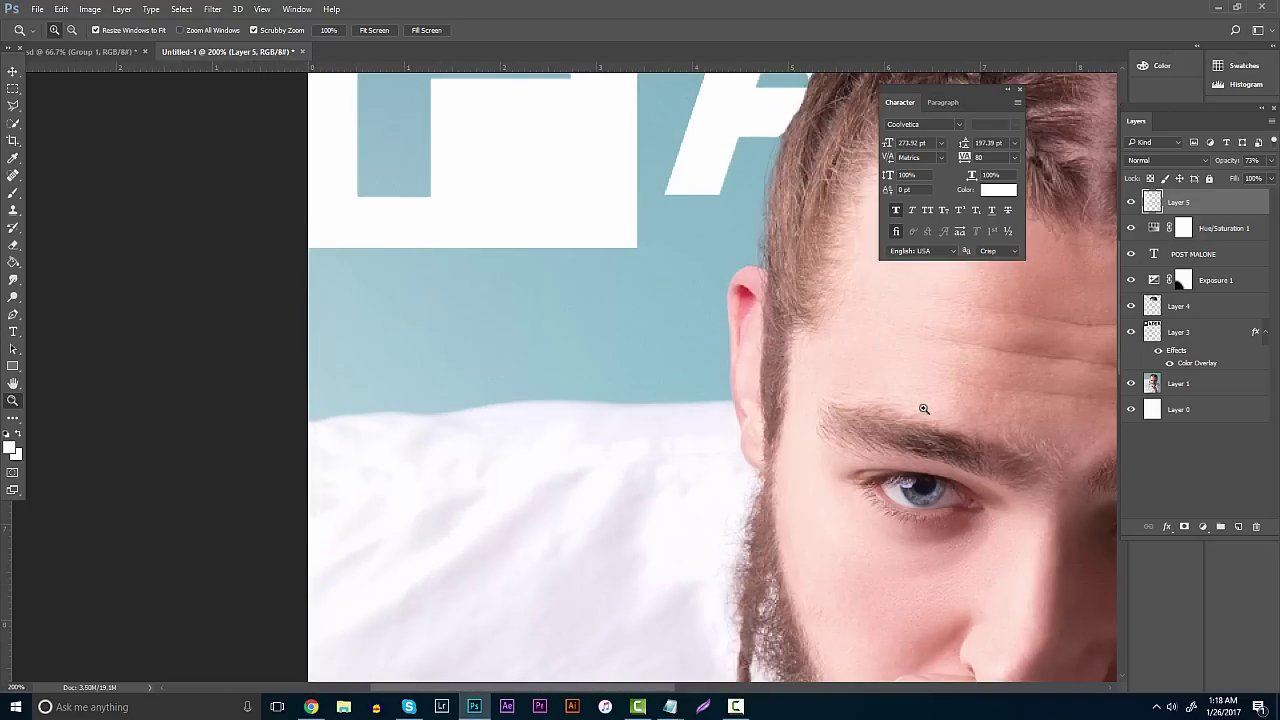
left_click(1240, 527)
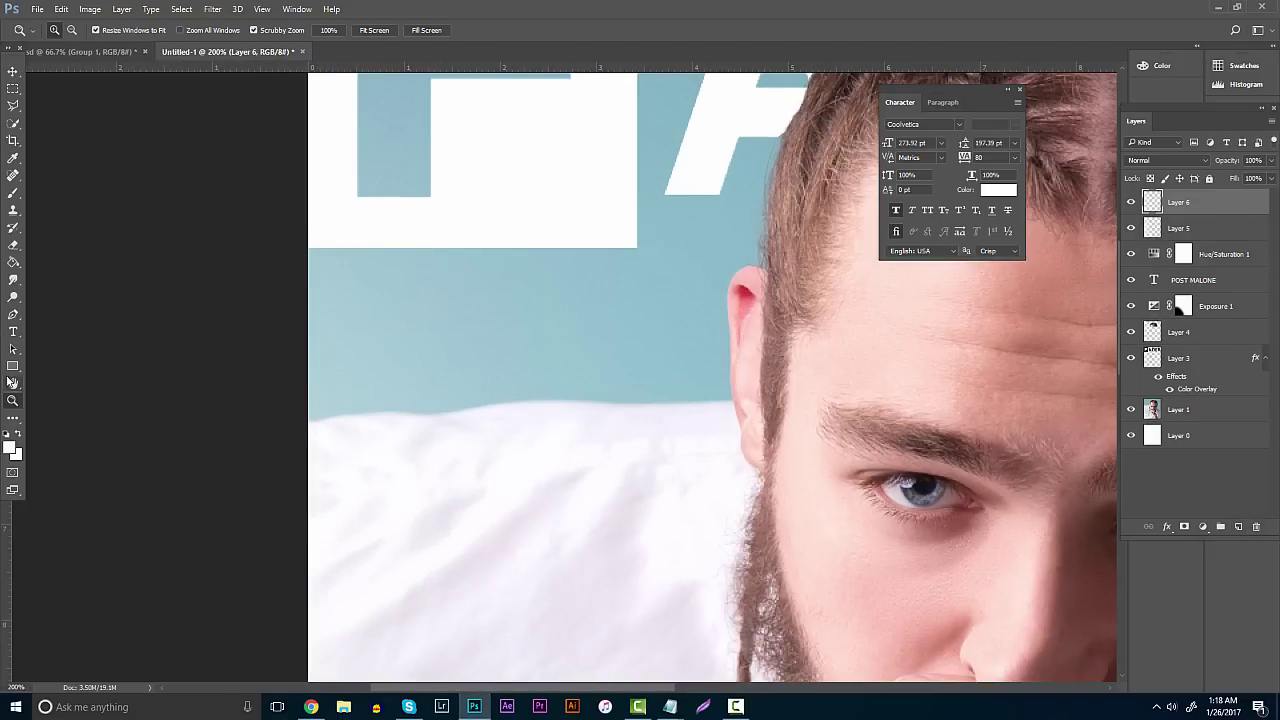
left_click(13, 366)
left_click_drag(308, 248, 636, 296)
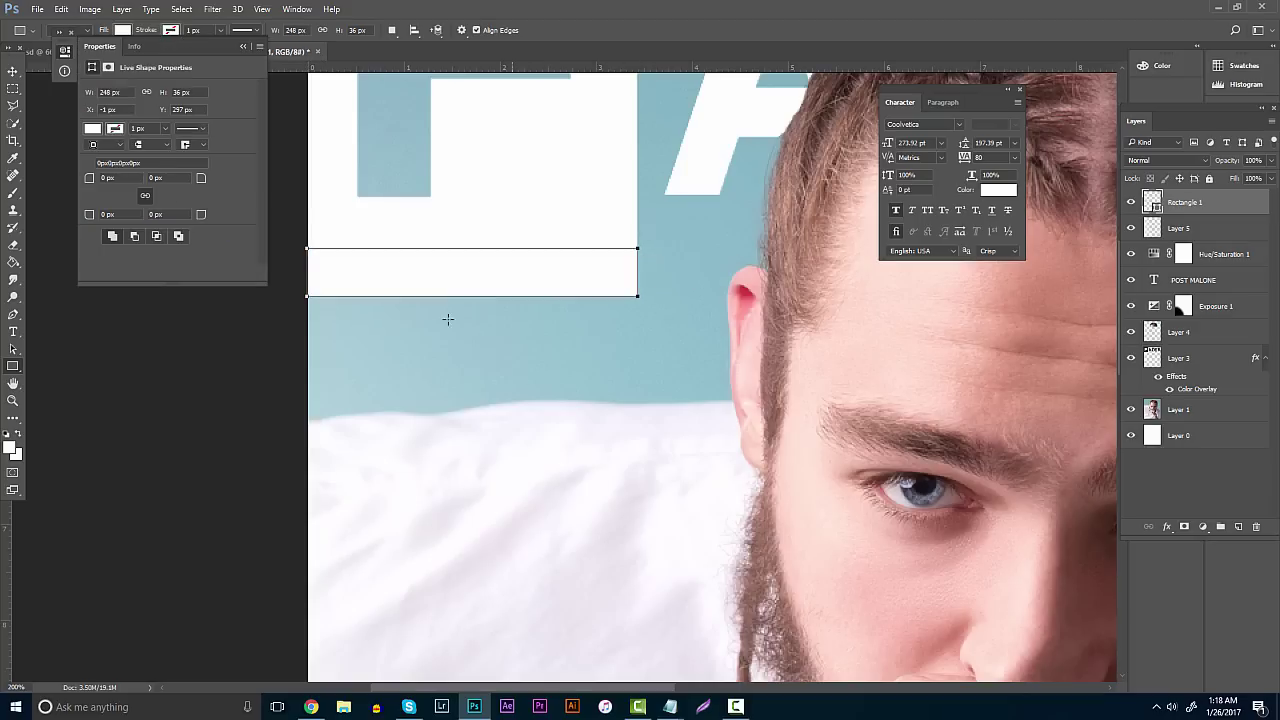
Place a vertical guide through the centre of the rectangle below the F block and hide the rectangle layer
key("ctrl+t")
left_click_drag(5, 527, 471, 426)
key("Return")
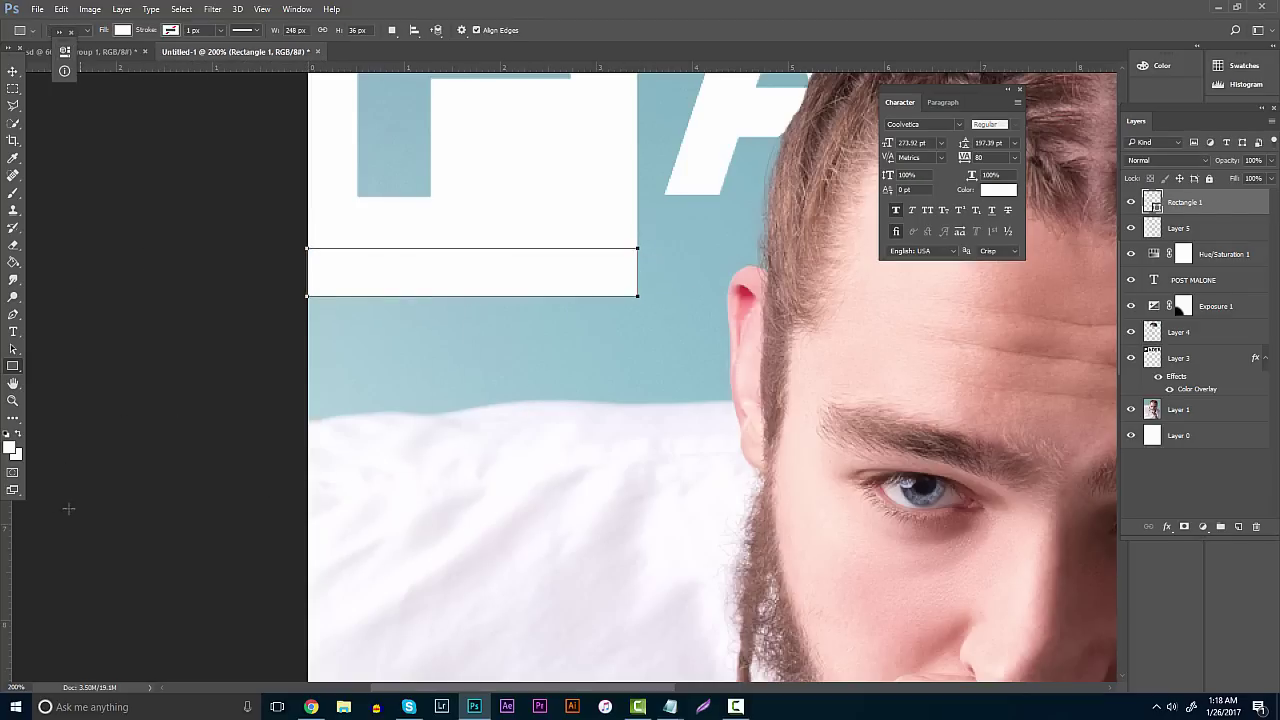
left_click_drag(8, 515, 464, 449)
key("ctrl+semicolon")
left_click(13, 71)
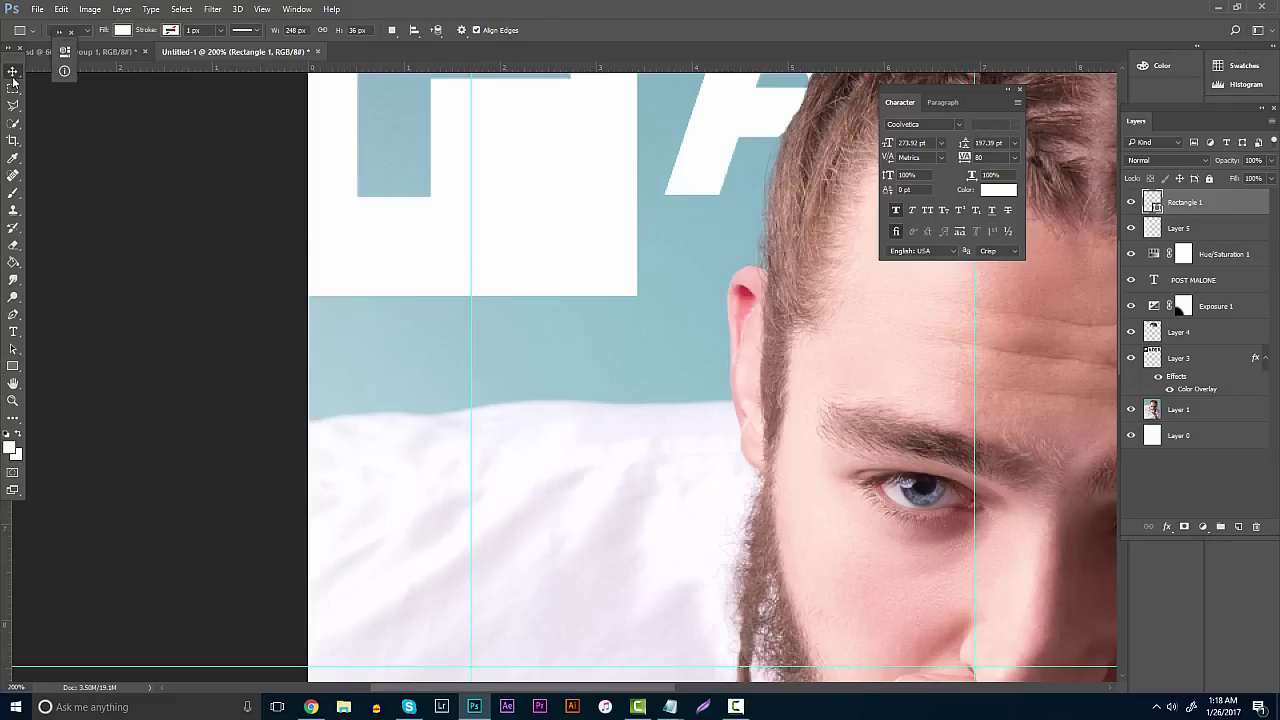
left_click_drag(603, 402, 603, 353)
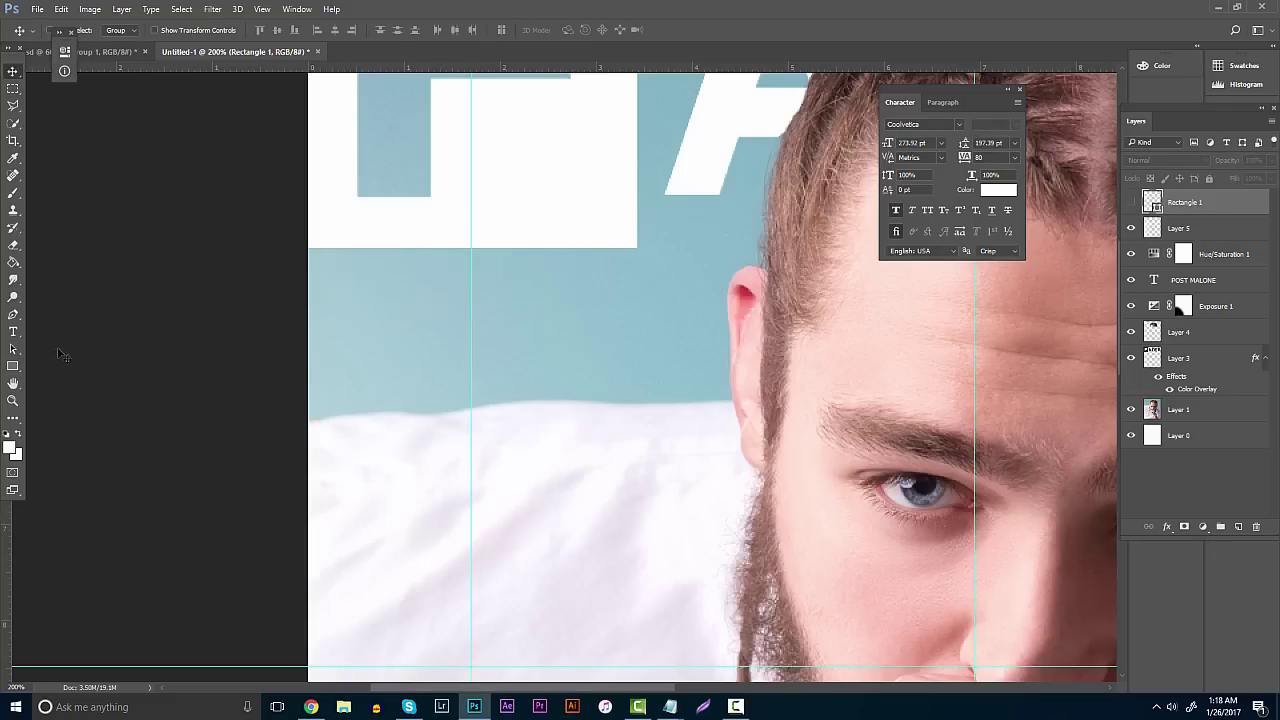
Add the white issue number 60 below the F block and set its size to 75.92 pt
key("t")
left_click(434, 426)
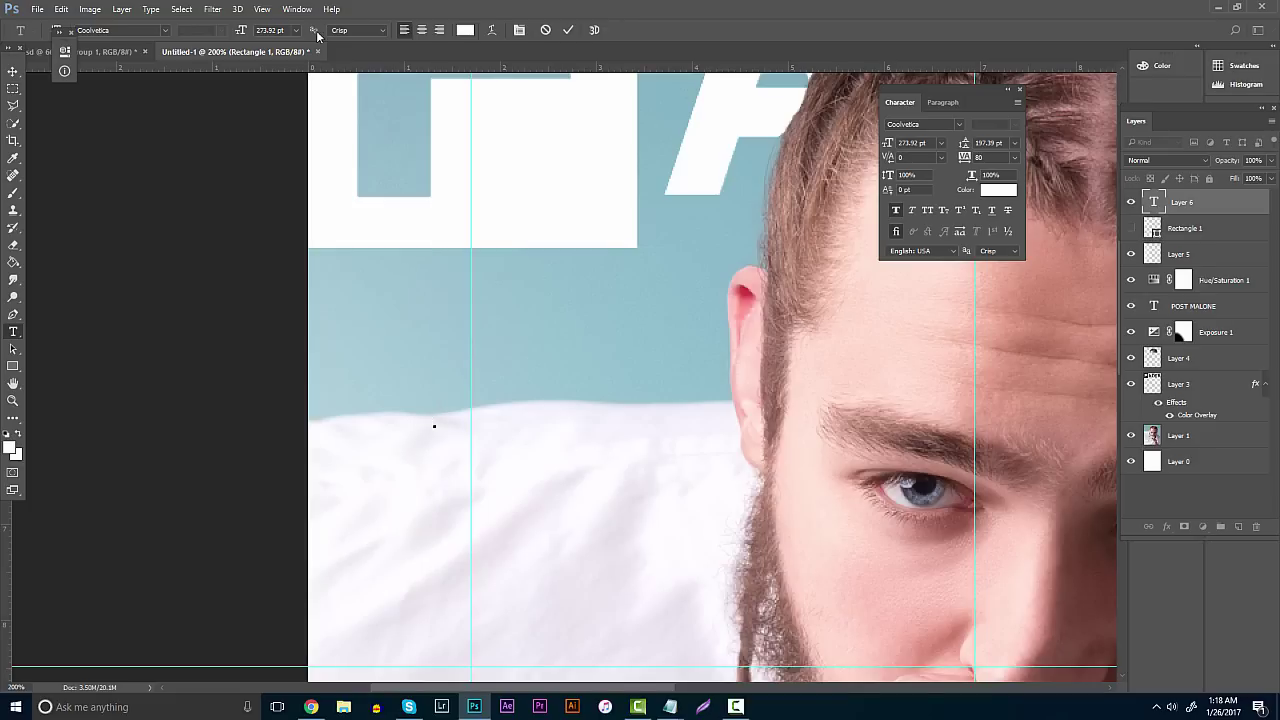
left_click_drag(241, 31, 104, 88)
type("60")
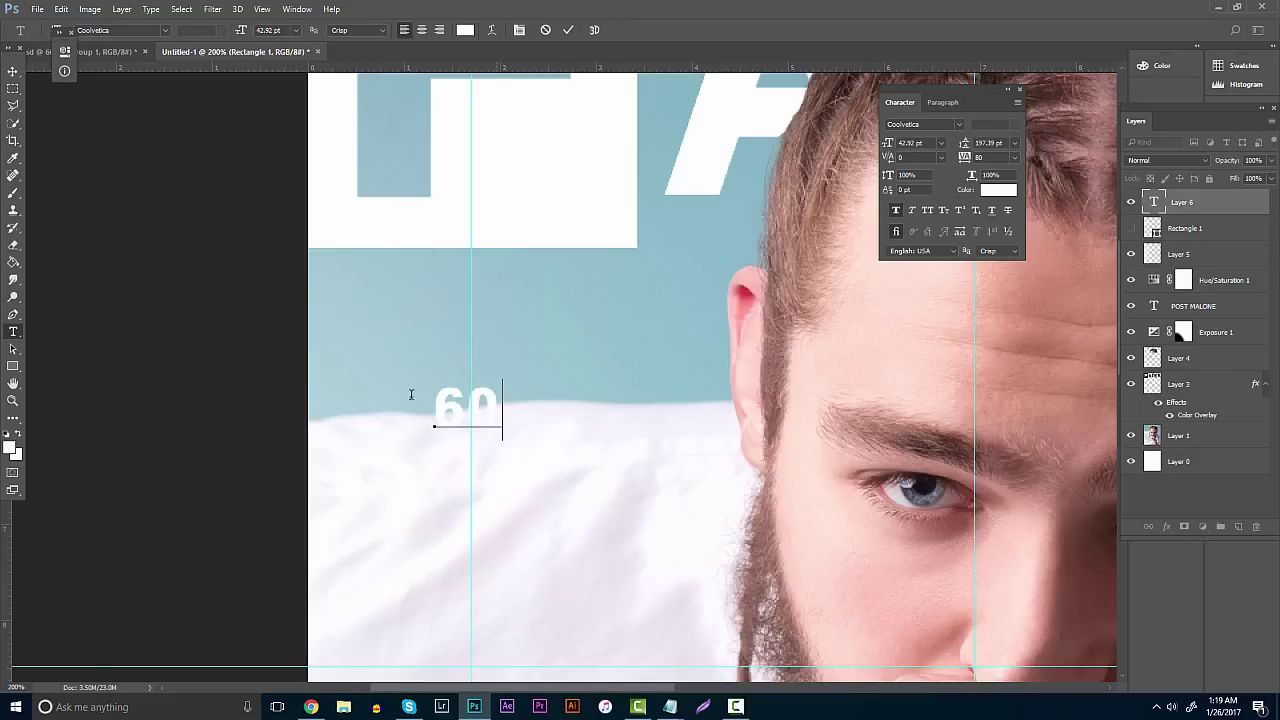
key("ctrl+a")
left_click_drag(241, 35, 258, 40)
left_click(13, 71)
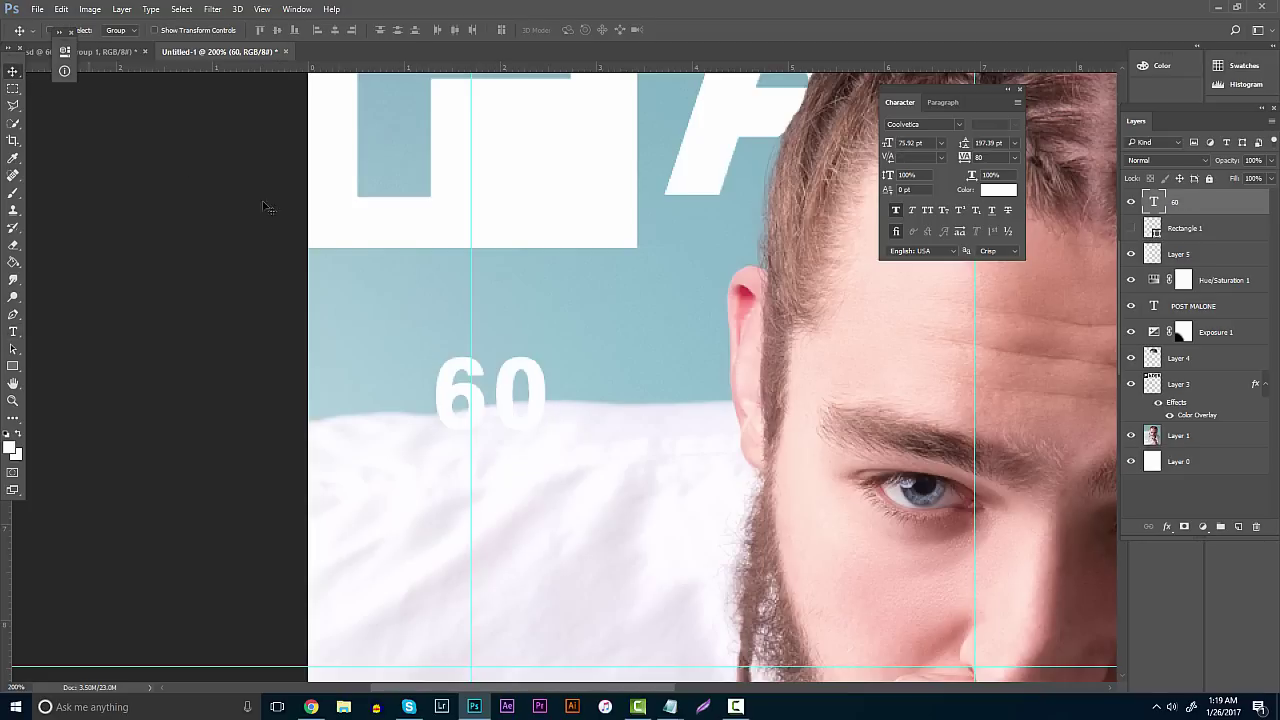
Move the 60 up to just beneath the F block, centred on the vertical guide
left_click_drag(487, 312, 475, 308)
left_click_drag(500, 375, 502, 302)
scroll(500, 250, "down", 2)
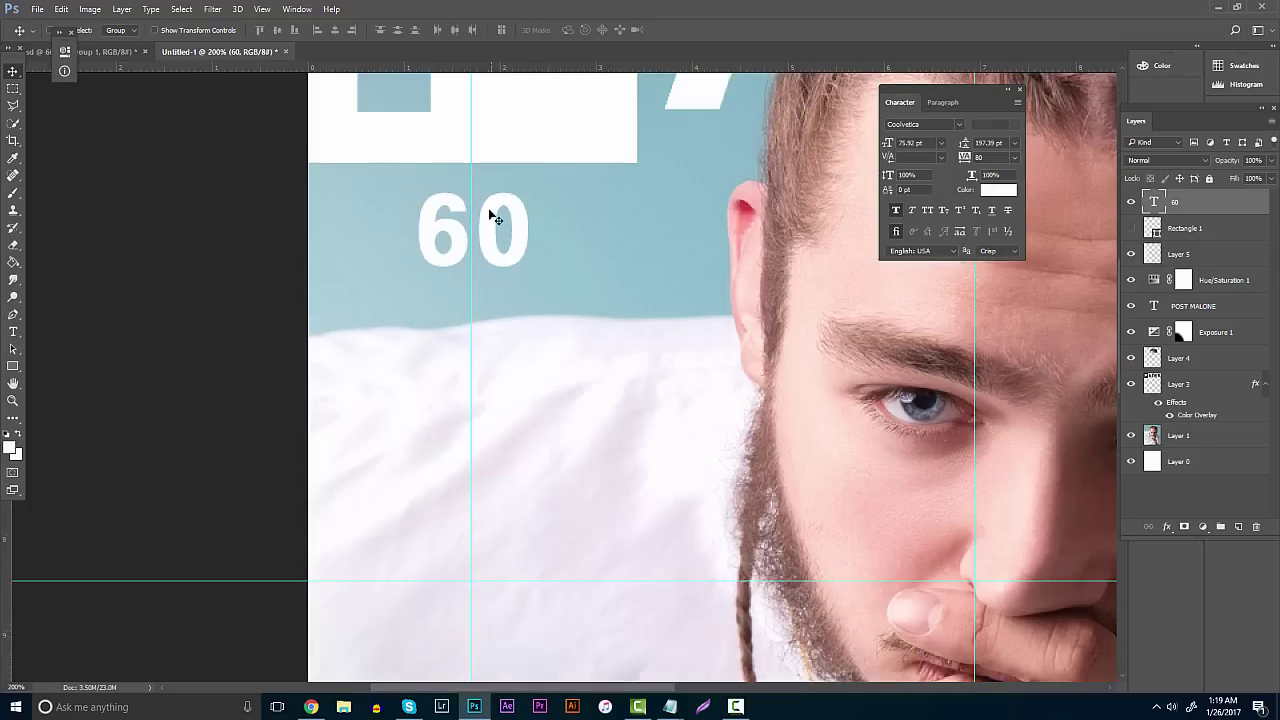
Duplicate the 60 text directly below the original and set the copy's size to 37.92 pt
scroll(495, 240, "down", 1)
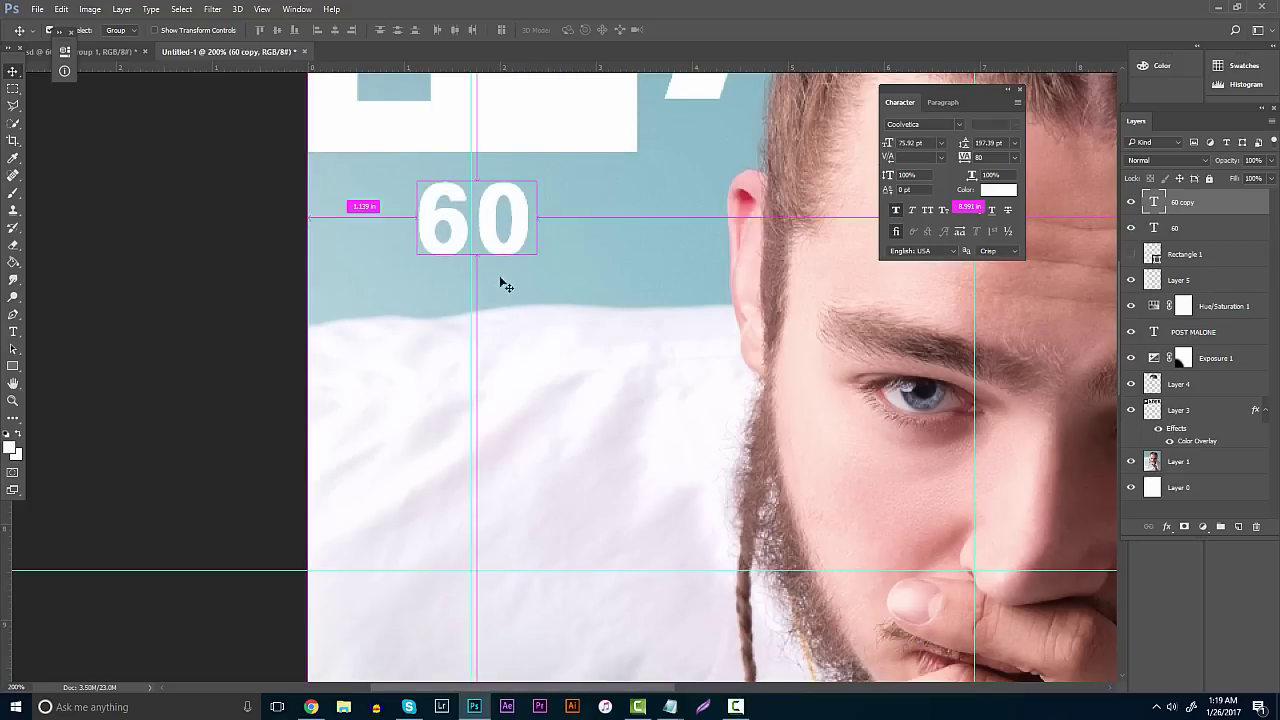
left_click_drag(503, 283, 503, 330)
left_click(12, 333)
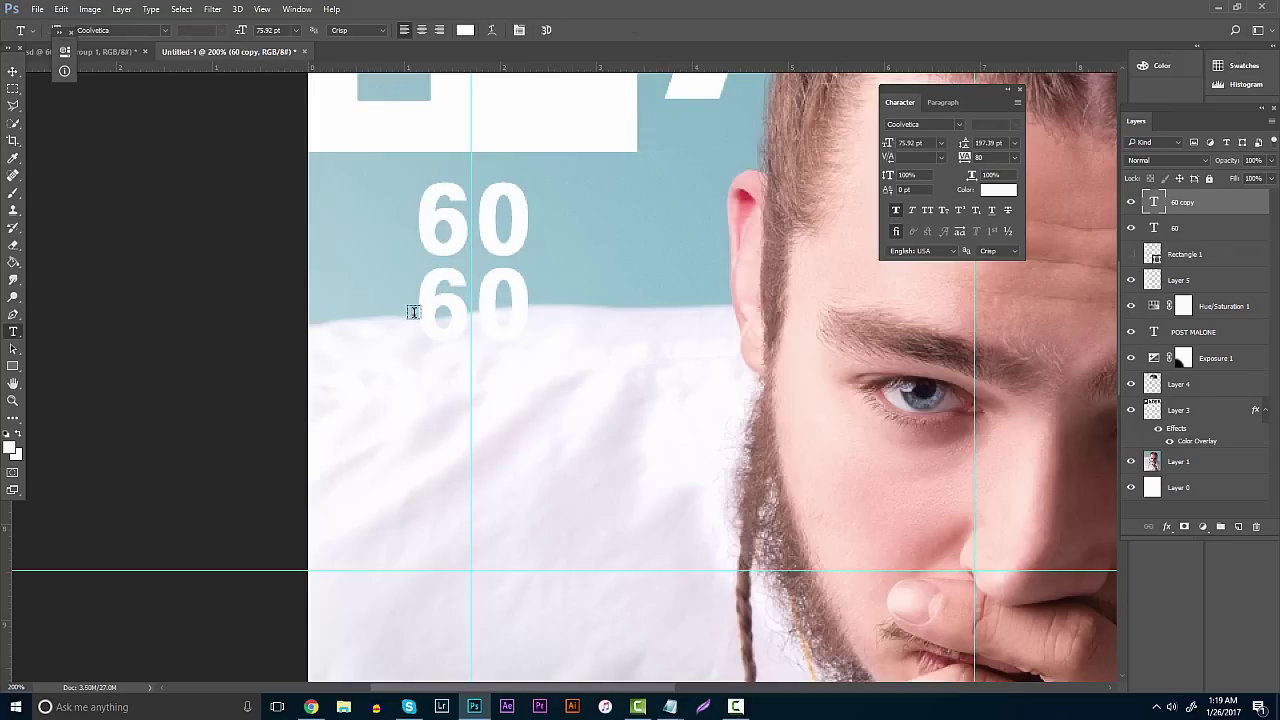
double_click(435, 305)
mouse_move(225, 36)
left_mouse_down()
mouse_move(205, 40)
mouse_move(222, 40)
left_mouse_up()
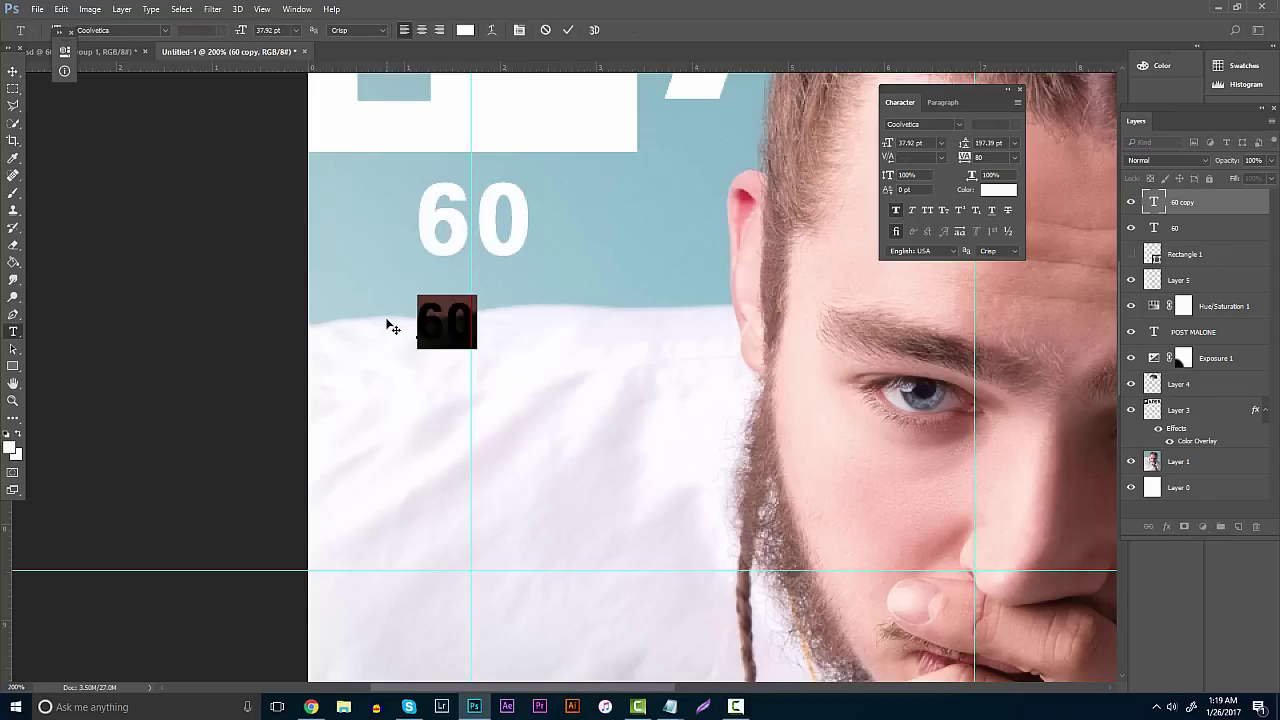
Replace the copied text with the issue date JAN/FEB 17
type("JAS")
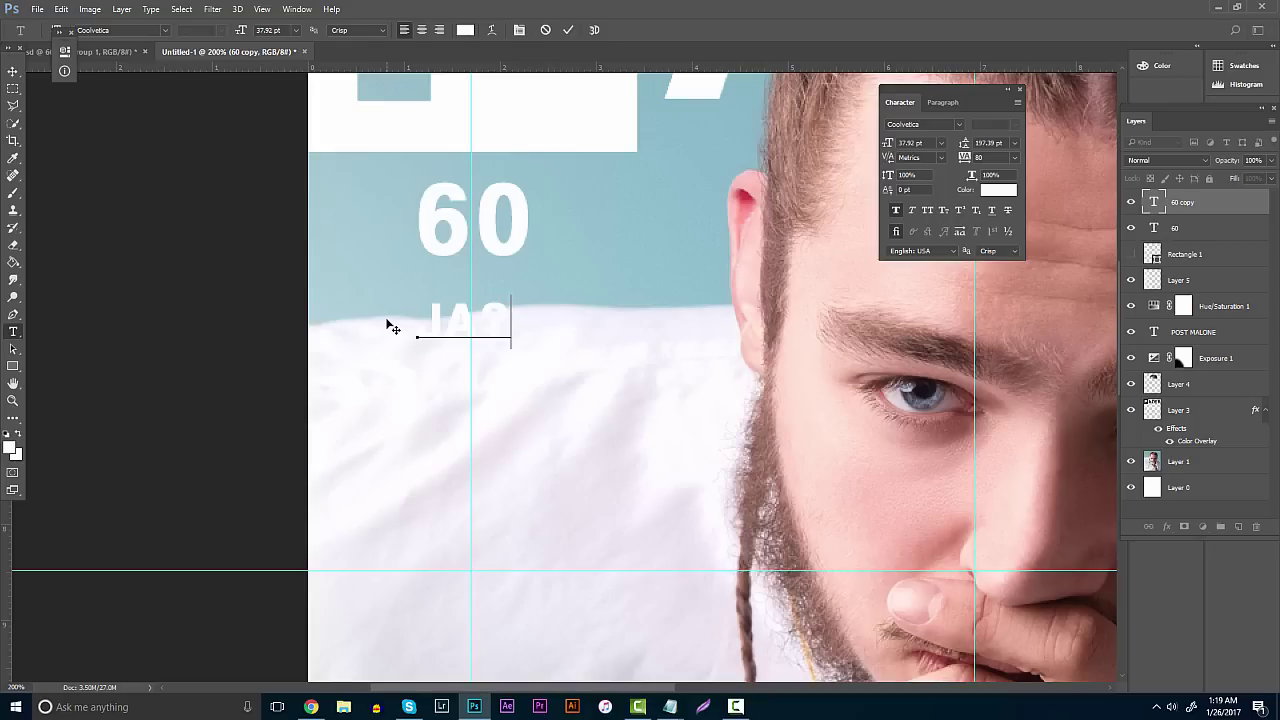
key("BackSpace")
type("NA")
type("FEB 18")
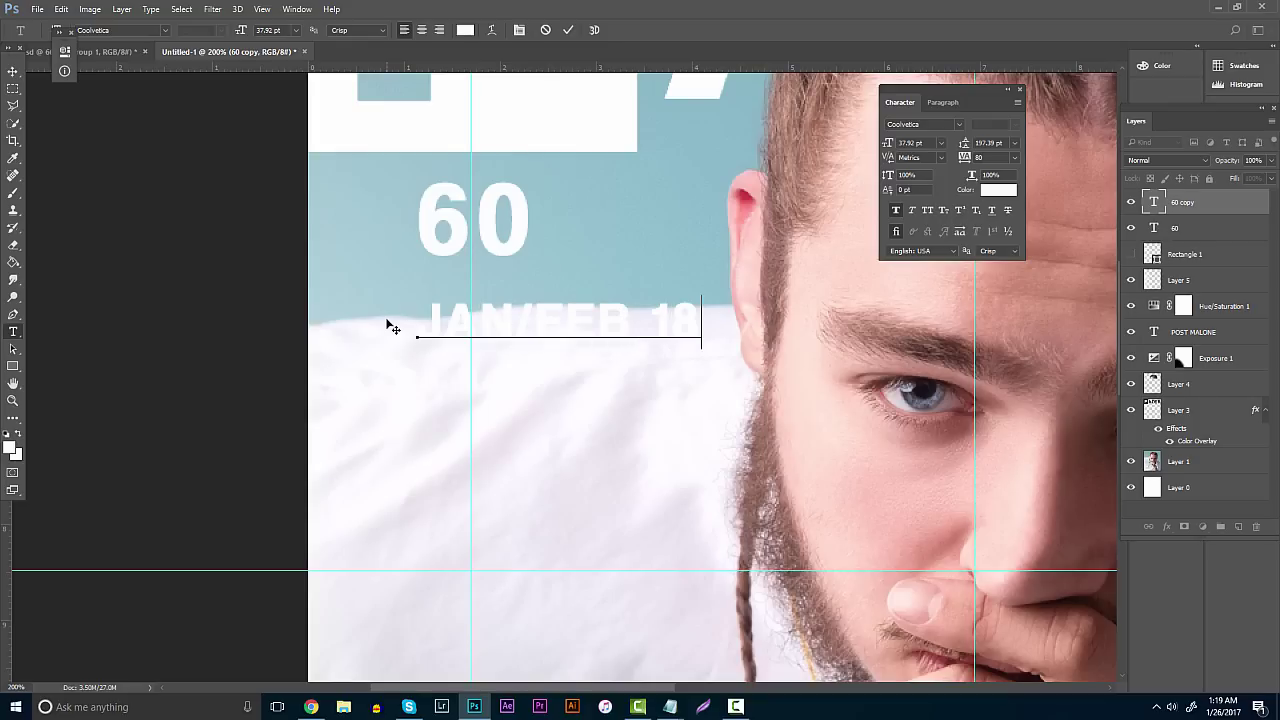
key("BackSpace")
type("7")
left_click(13, 71)
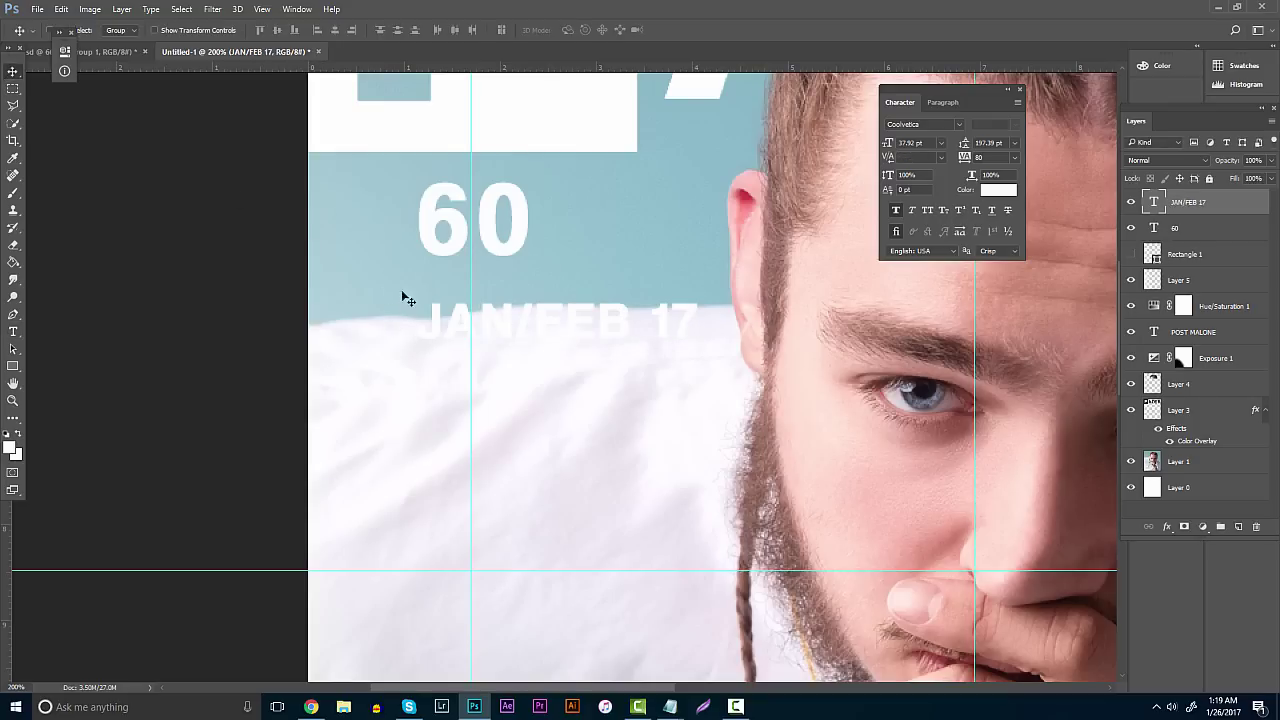
Scale the JAN/FEB 17 text down to 21.6 pt and centre it on the vertical guide just beneath the 60
left_click_drag(408, 298, 449, 283)
key("ctrl+t")
left_click_drag(626, 251, 535, 269)
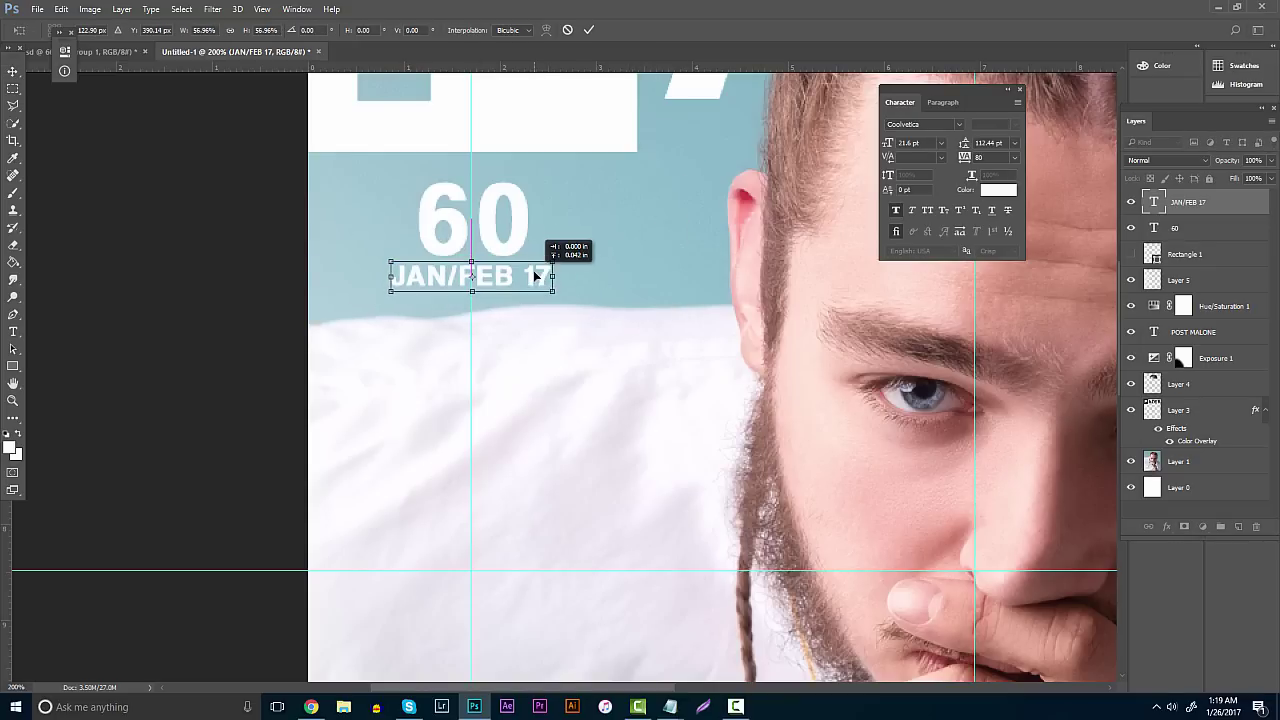
key("Return")
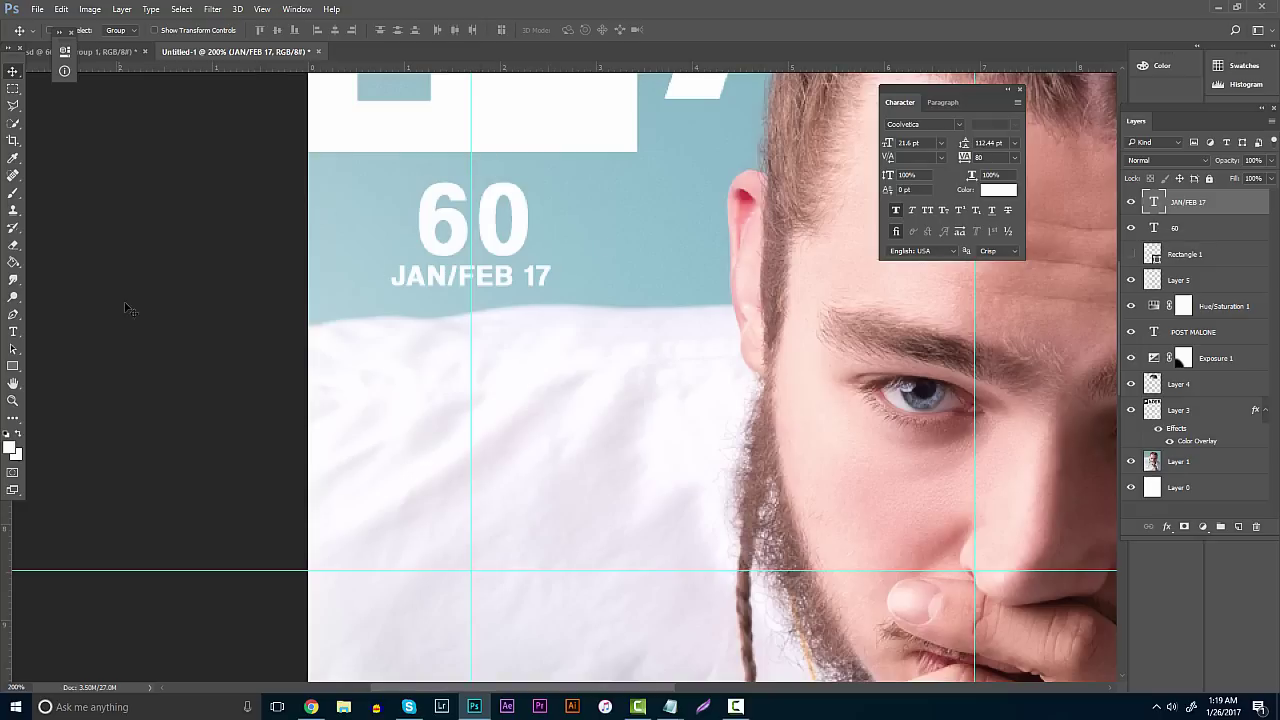
Duplicate the JAN/FEB 17 line directly below itself and replace the copy's text with THEFADER.COM
left_click_drag(420, 316, 430, 320)
key("t")
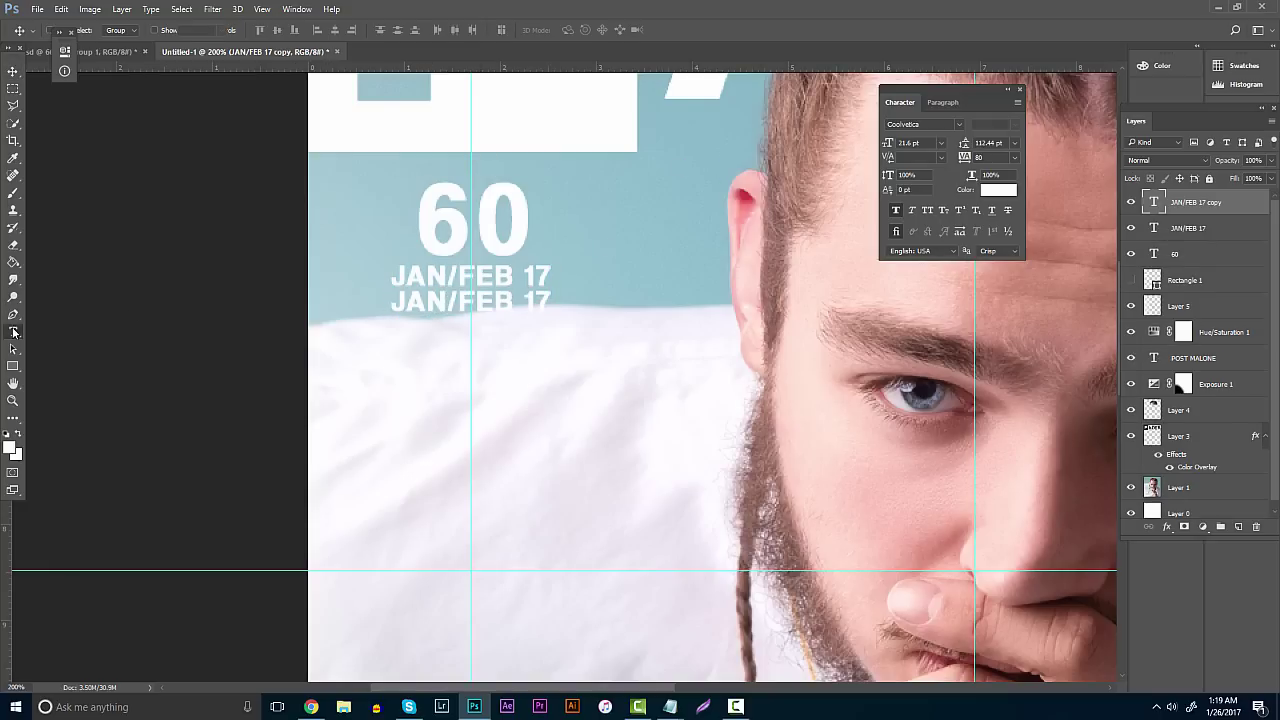
triple_click(404, 301)
type("THE")
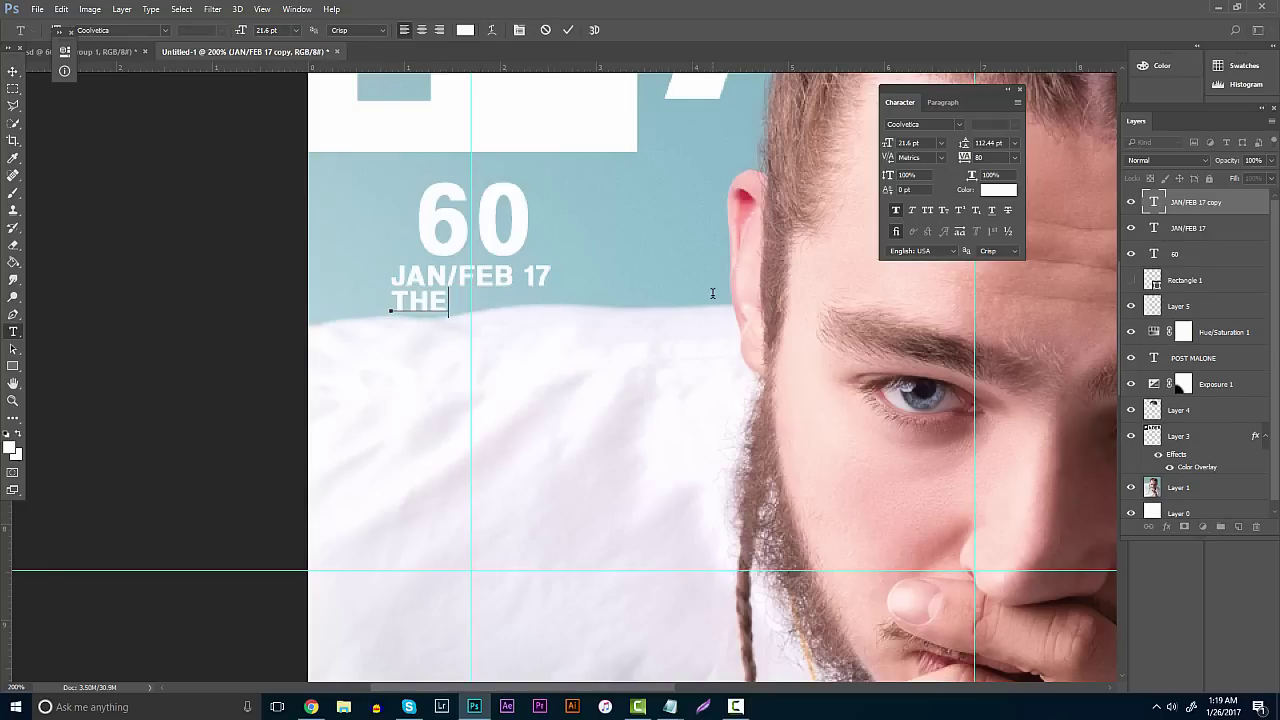
type("FADER.COM")
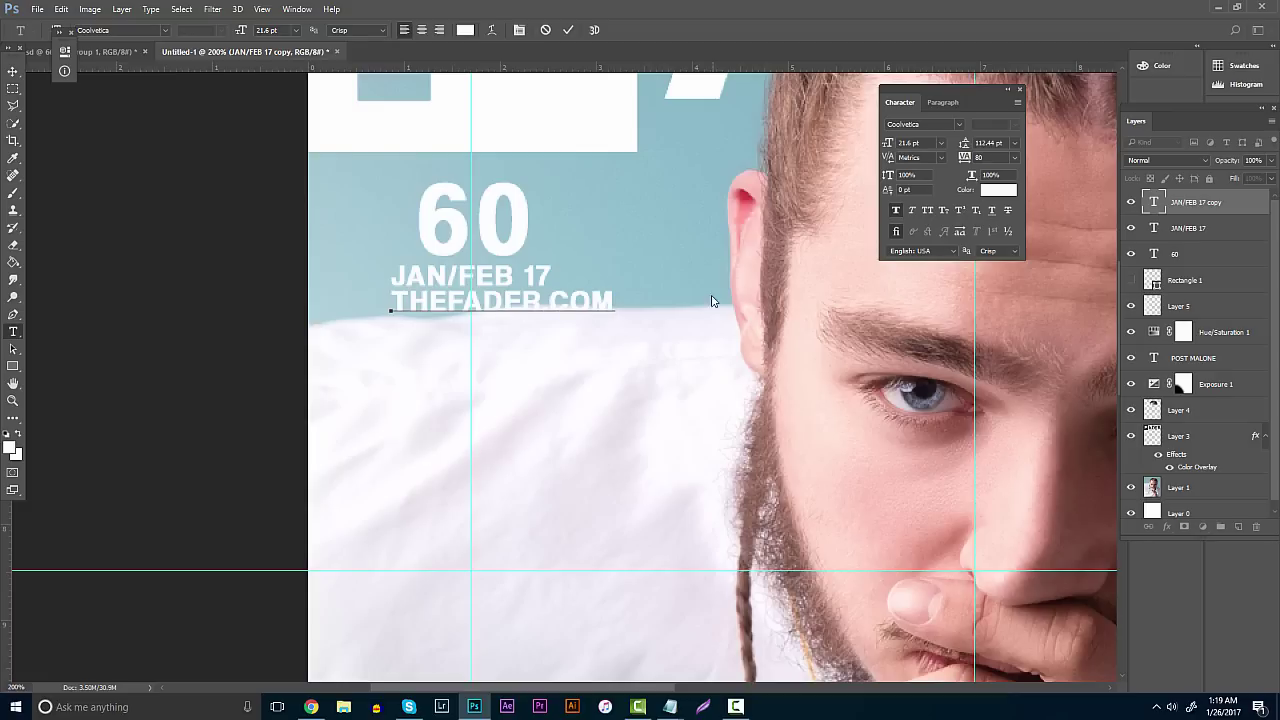
Centre THEFADER.COM on the vertical guide and scale it together with the JAN/FEB 17 line down to 18.43 pt
left_click(13, 71)
left_click_drag(574, 308, 545, 313)
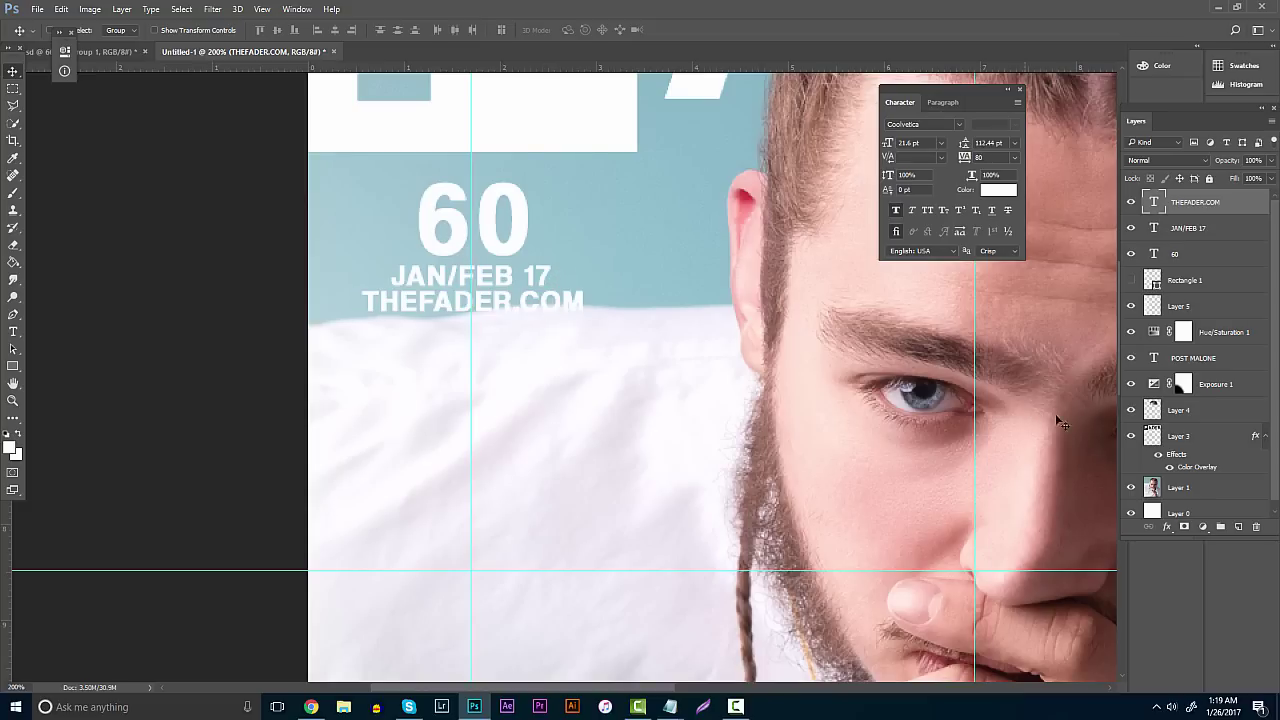
left_click(1205, 228, "ctrl")
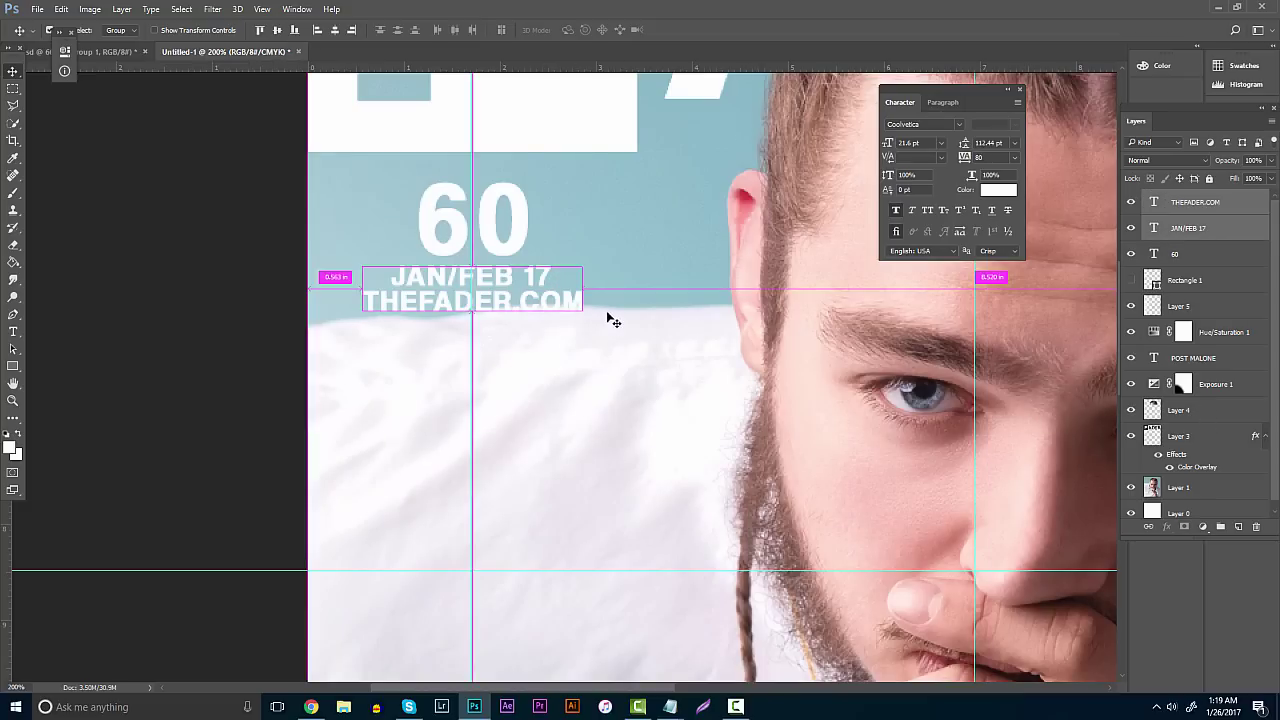
key("ctrl+t")
left_click_drag(581, 311, 553, 290)
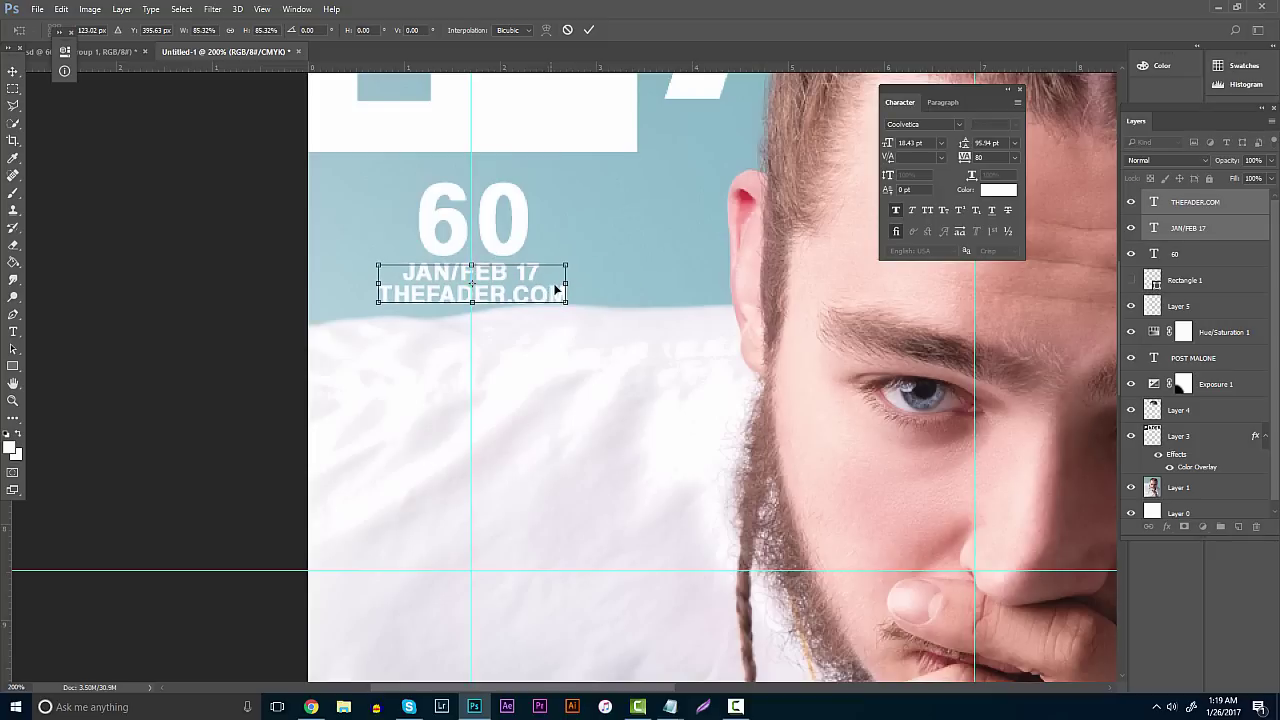
key("Return")
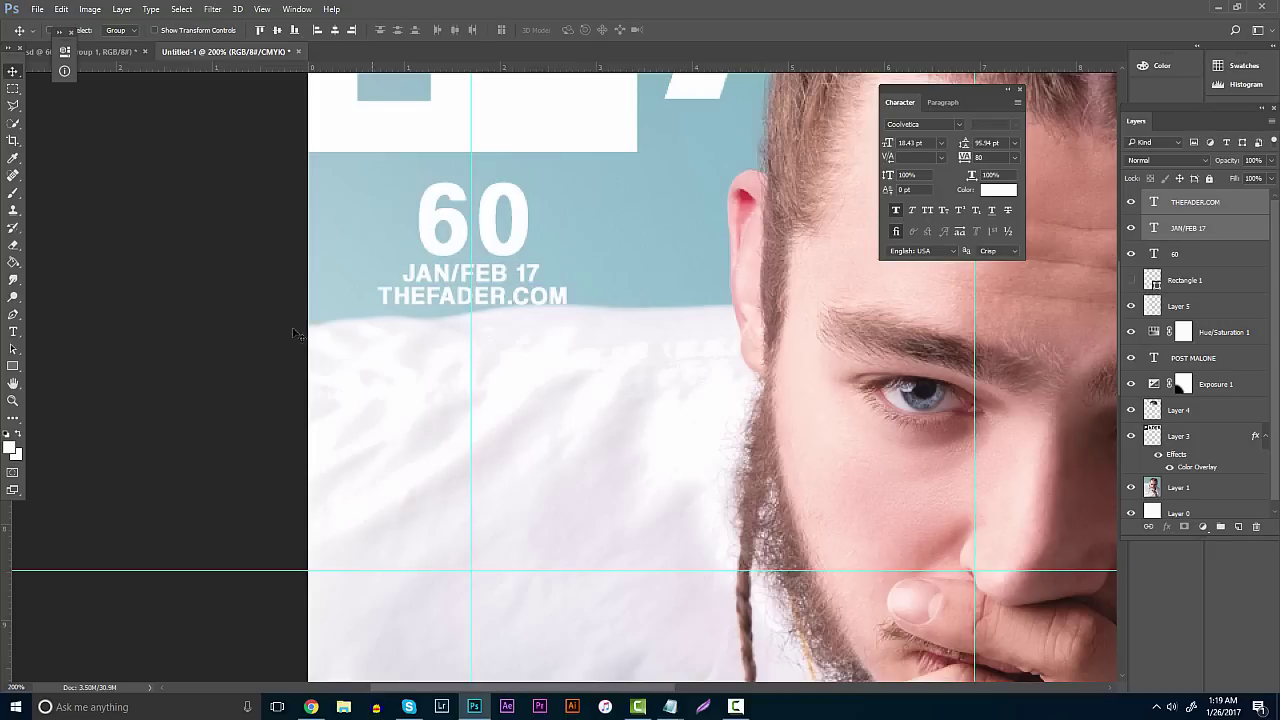
Hide the guides and compare the whole cover with the finished reference version in the other open document
left_click(13, 400)
left_click(443, 357, "alt")
key("ctrl+plus")
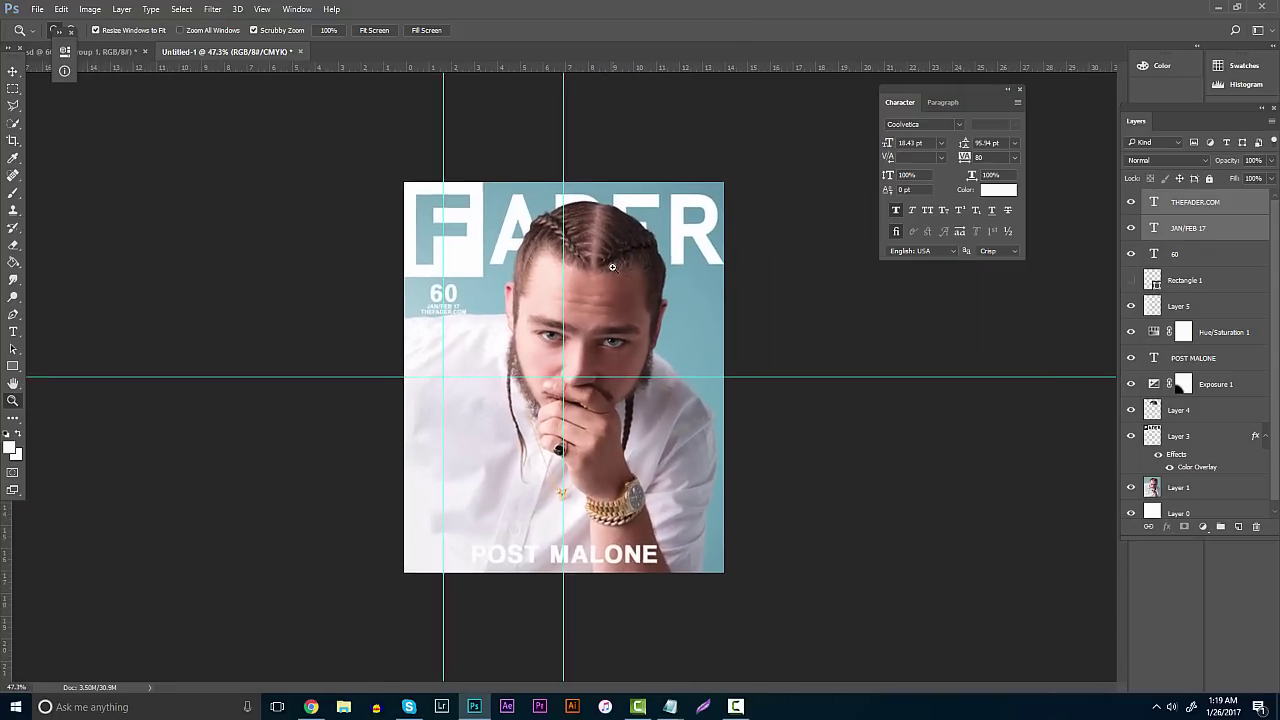
key("ctrl+semicolon")
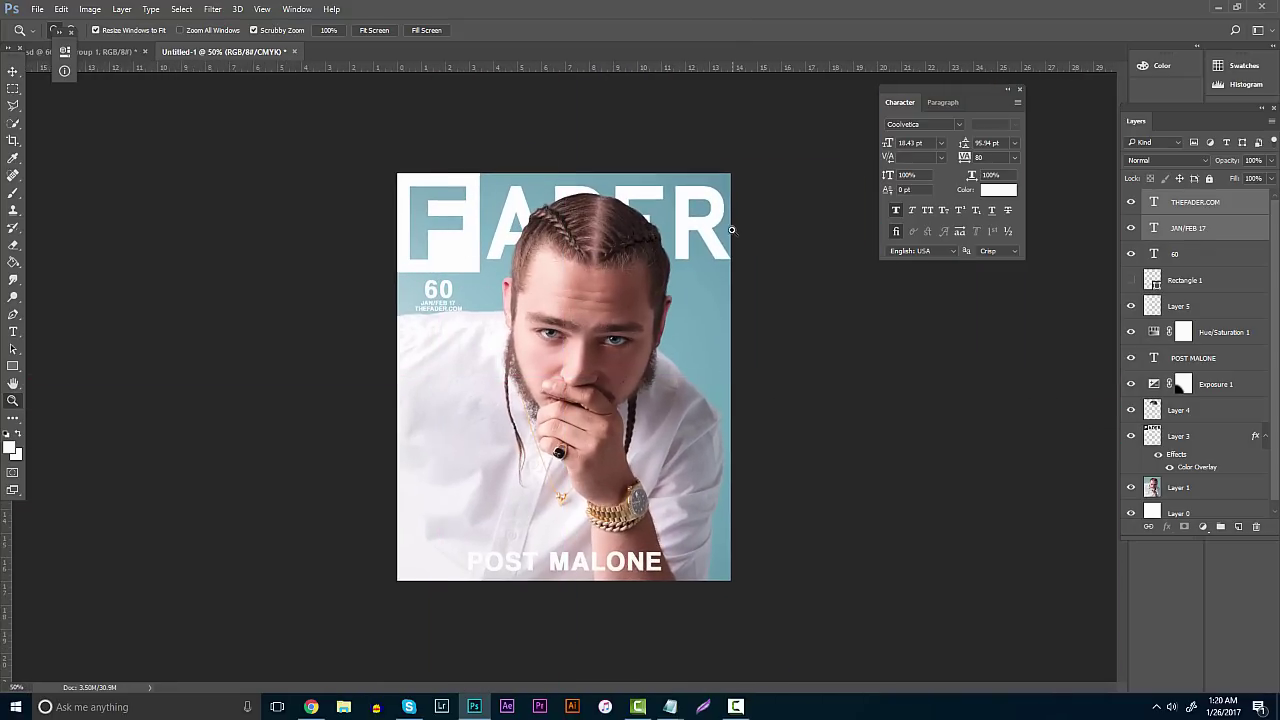
left_click(100, 51)
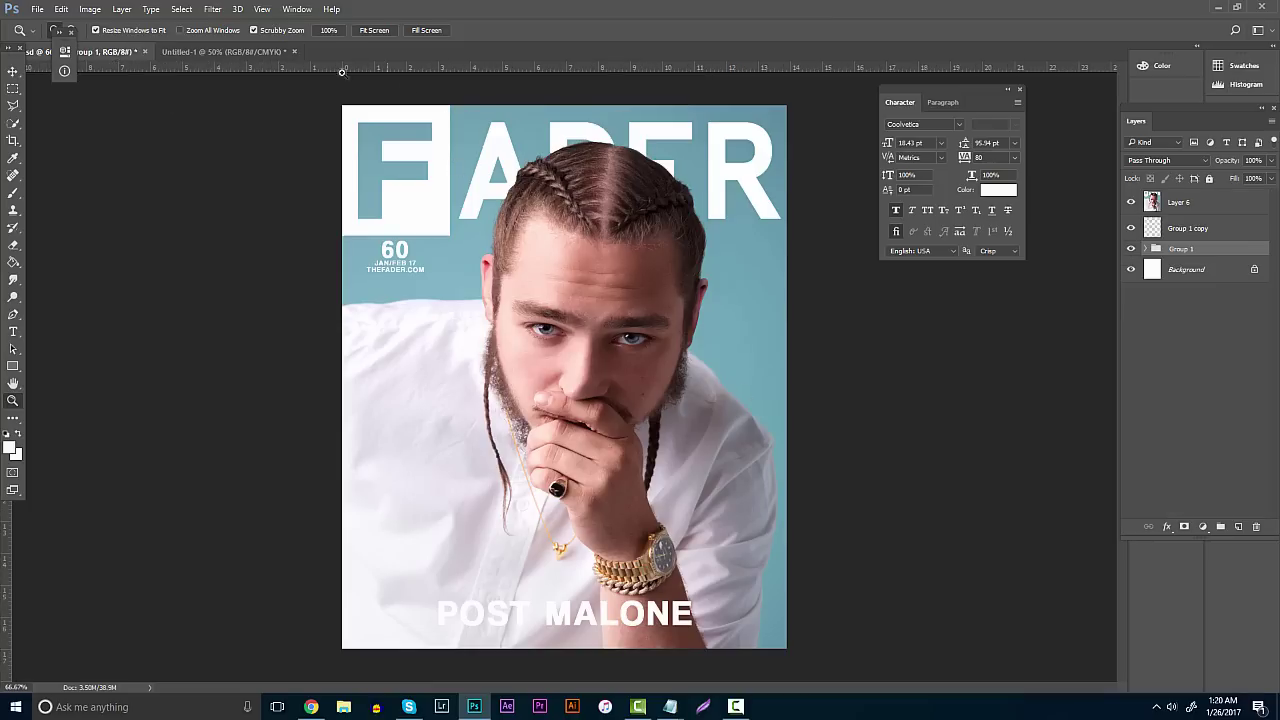
left_click(222, 51)
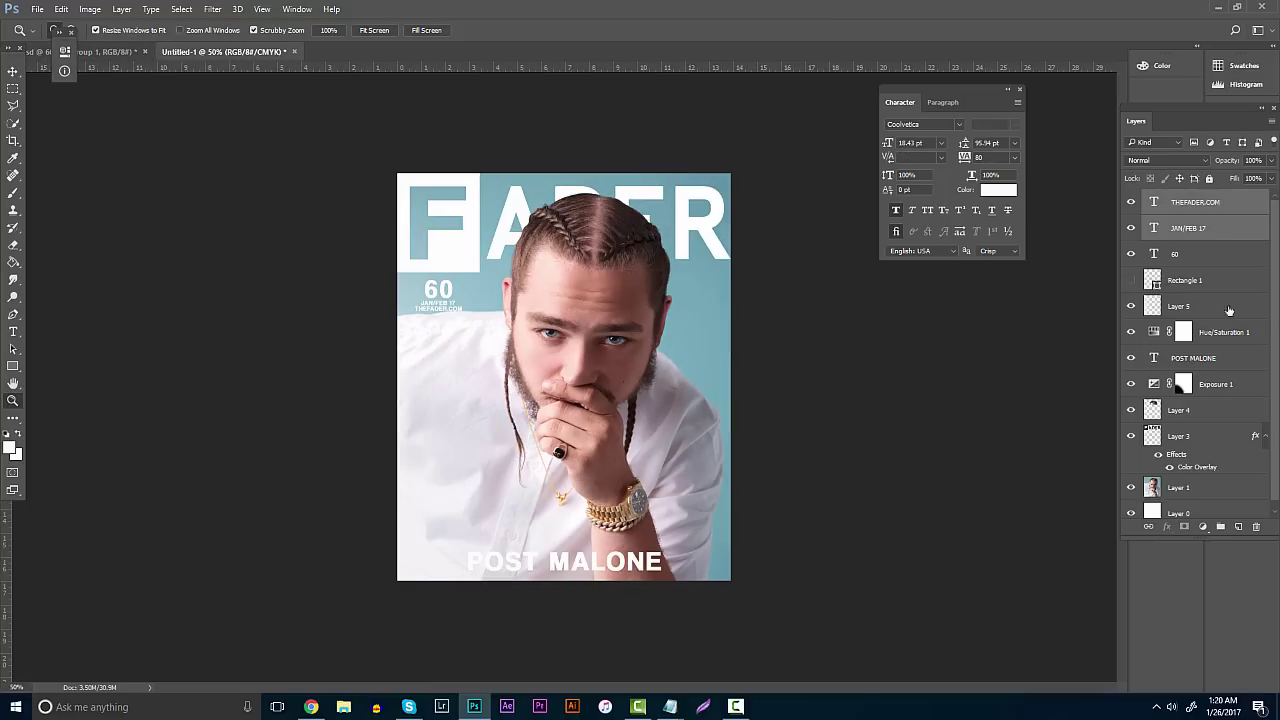
Add a second Hue/Saturation adjustment above the existing one and raise its saturation
left_click(1159, 333)
double_click(1159, 333)
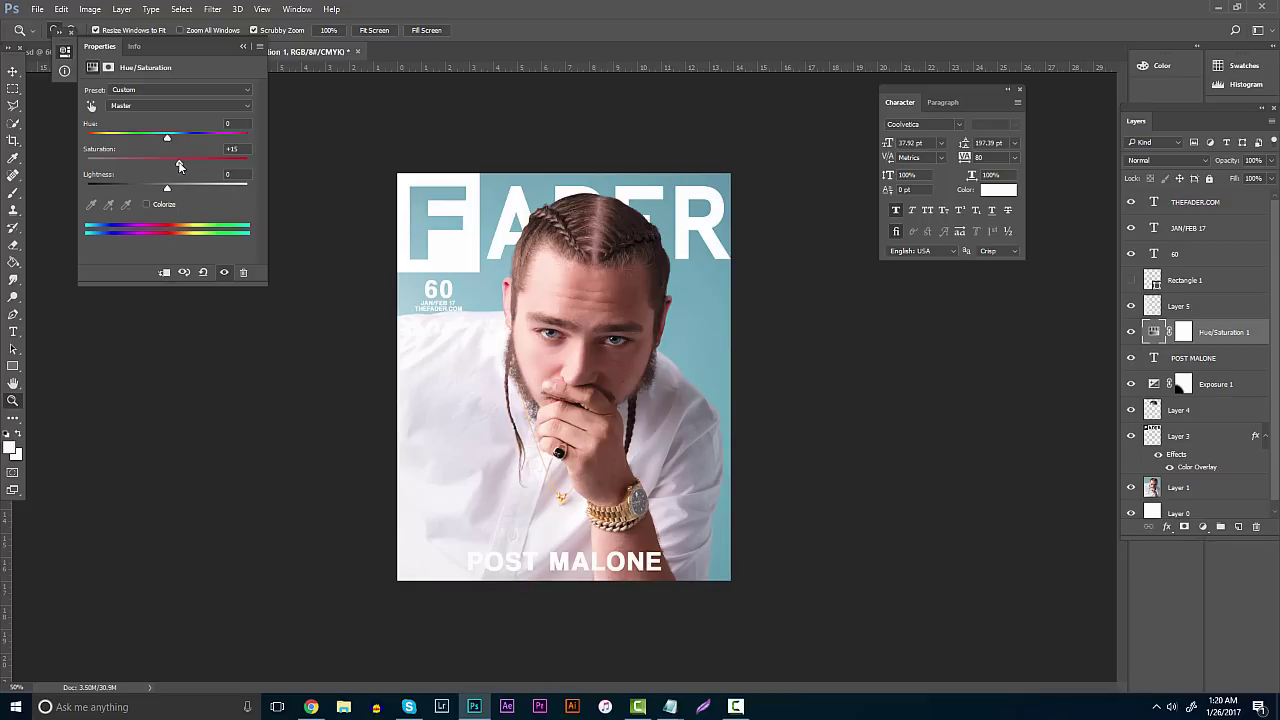
left_click(1203, 526)
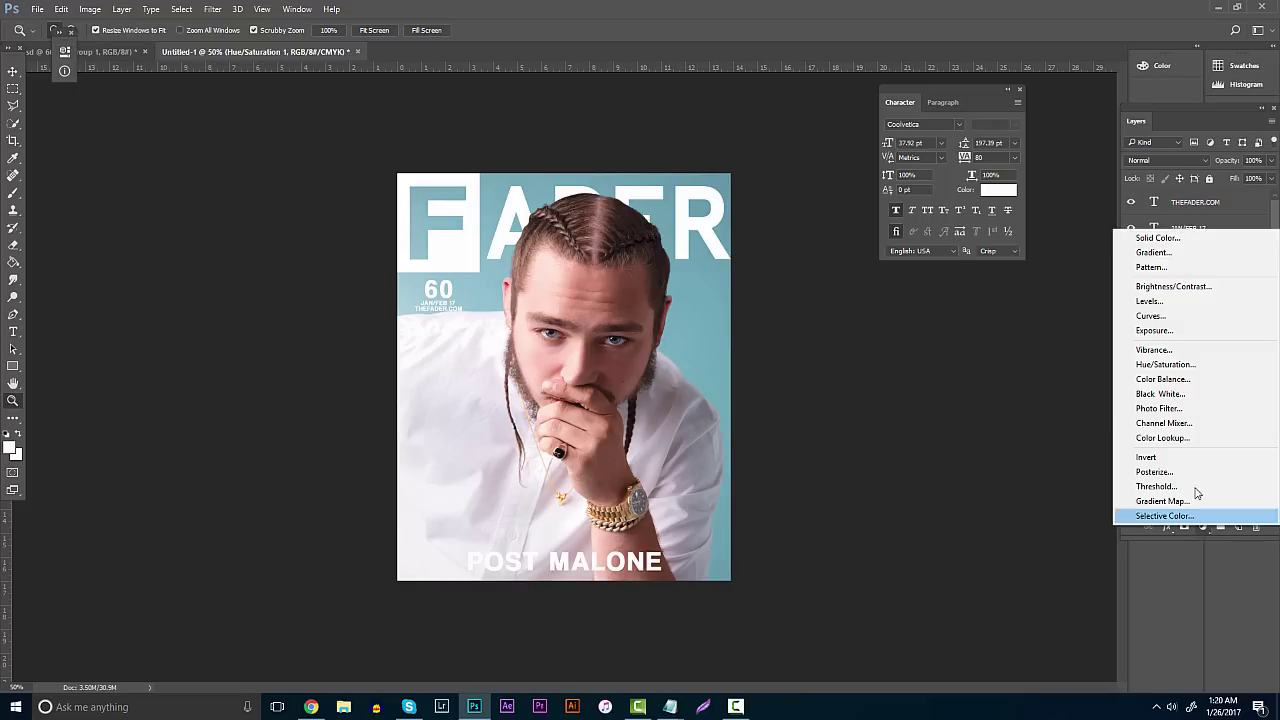
left_click(1180, 378)
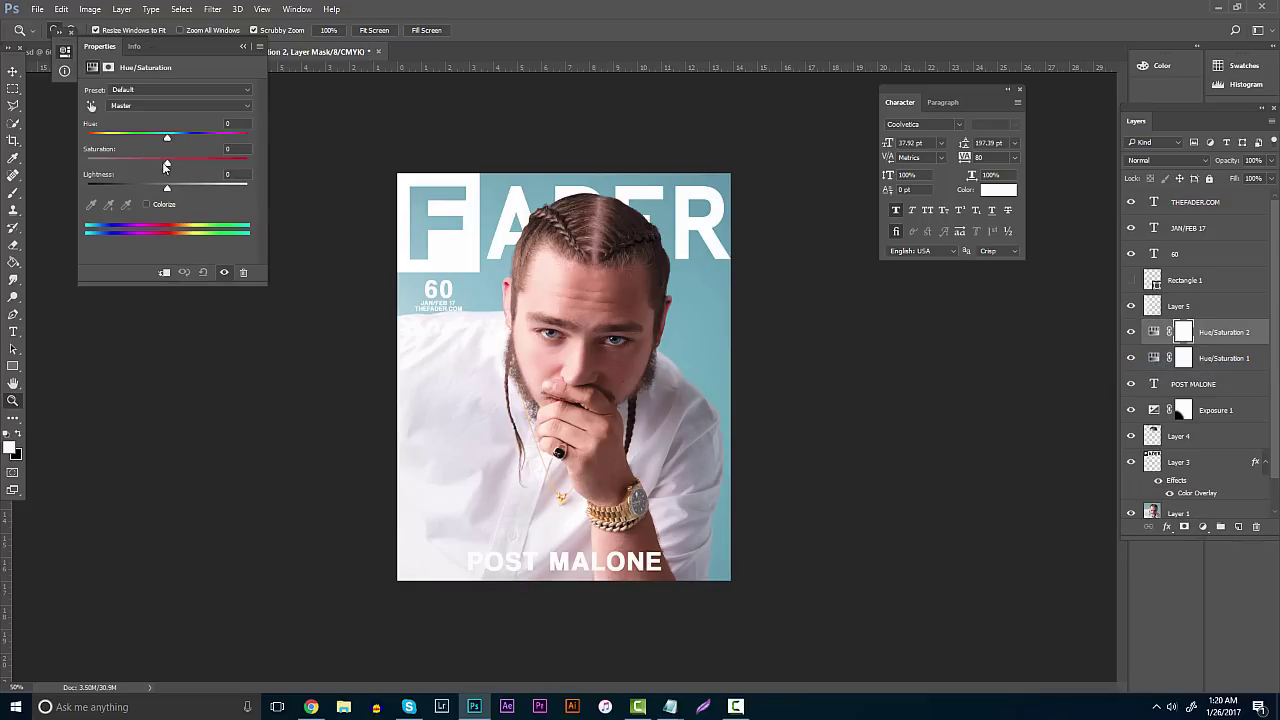
left_click_drag(166, 163, 190, 170)
Erase the second Hue/Saturation mask over the man so only the background is boosted, and close the Character panel
key("e")
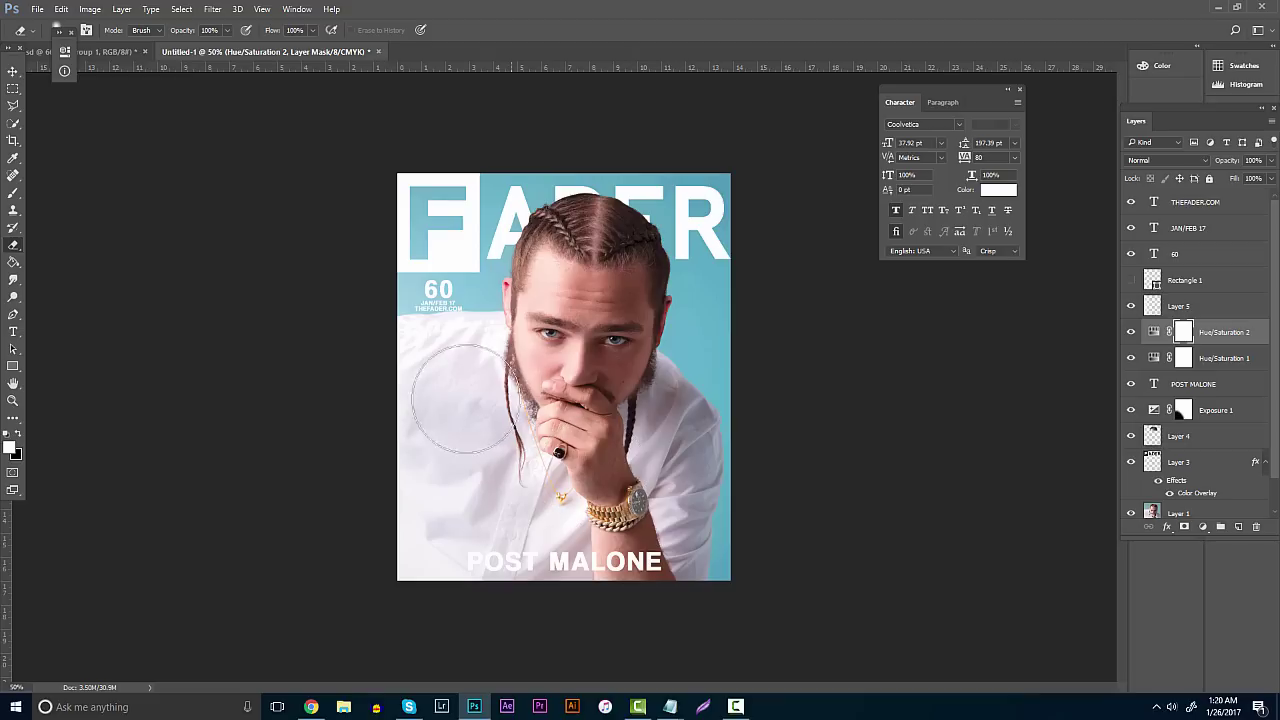
mouse_move(465, 398)
left_mouse_down()
mouse_move(420, 386)
mouse_move(640, 500)
mouse_move(598, 320)
mouse_move(373, 364)
left_mouse_up()
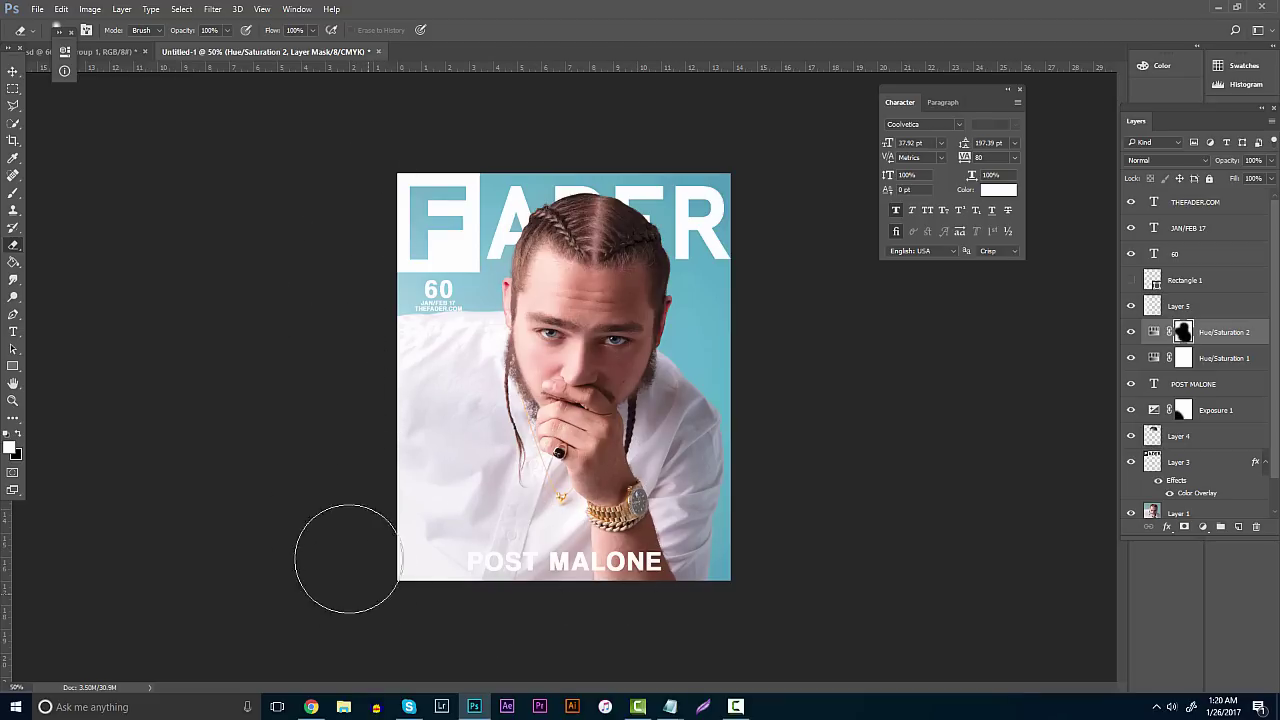
left_click(13, 400)
left_click_drag(541, 352, 549, 354)
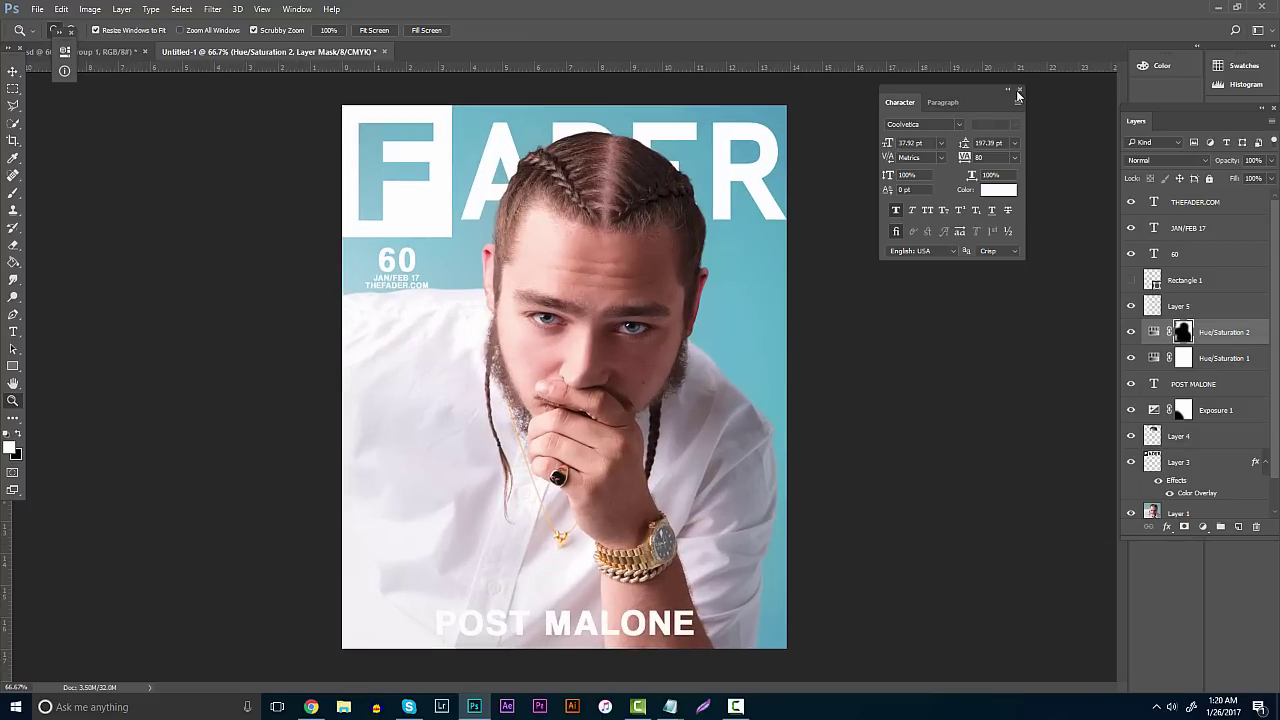
left_click(1019, 92)
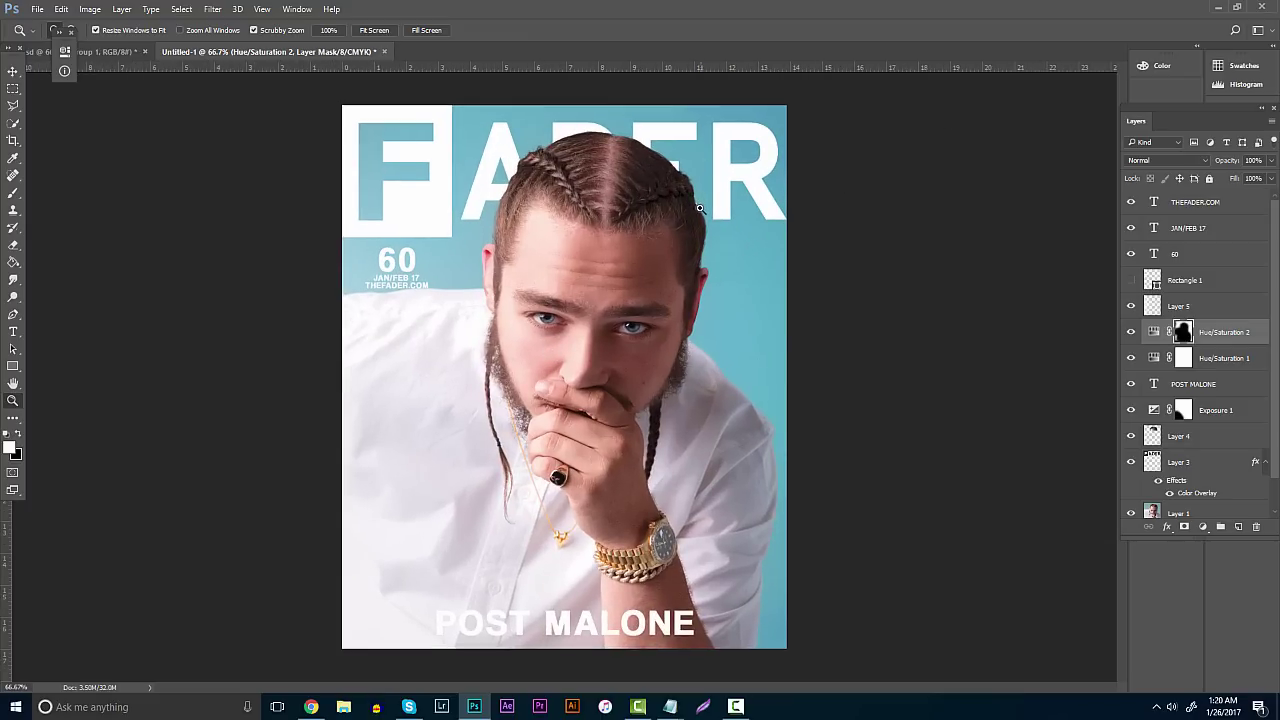
Retouch the edge of the hair beside the letter R on Layer 4 with the Spot Healing Brush
mouse_move(729, 199)
left_mouse_down()
mouse_move(762, 185)
mouse_move(729, 177)
left_mouse_up()
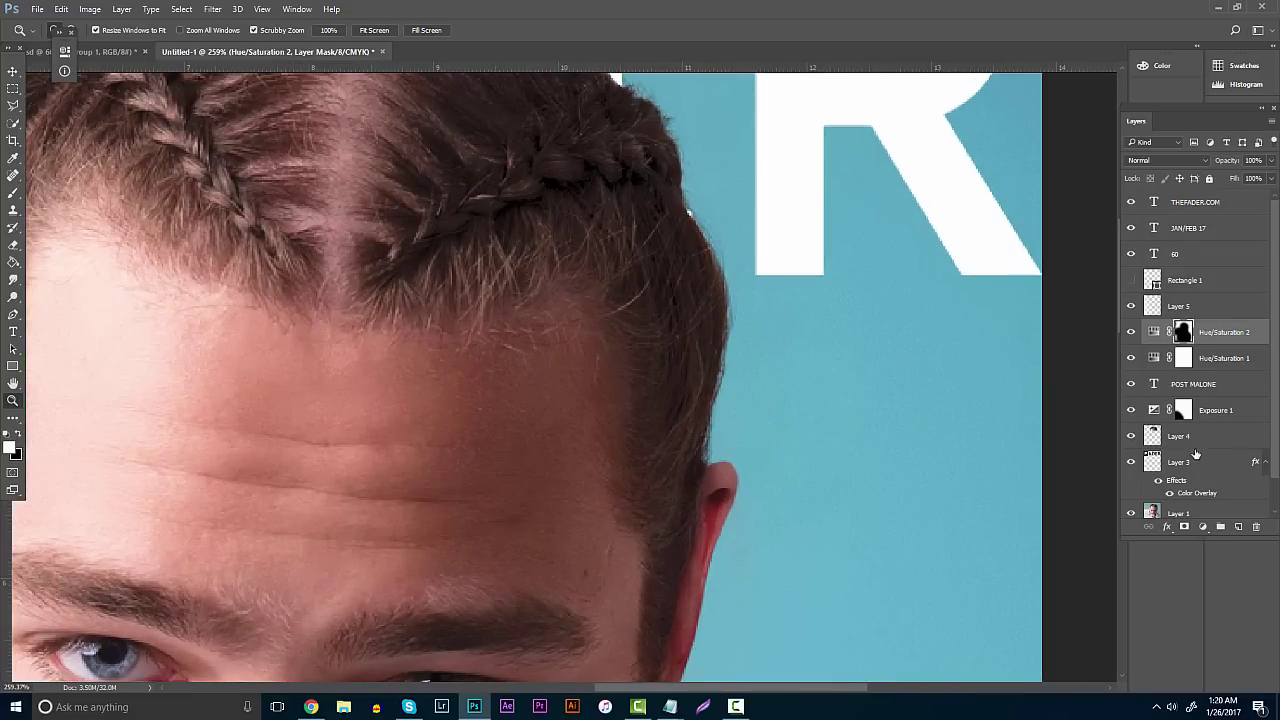
scroll(1196, 455, "down", 1)
left_click(1185, 480)
left_click(1200, 404)
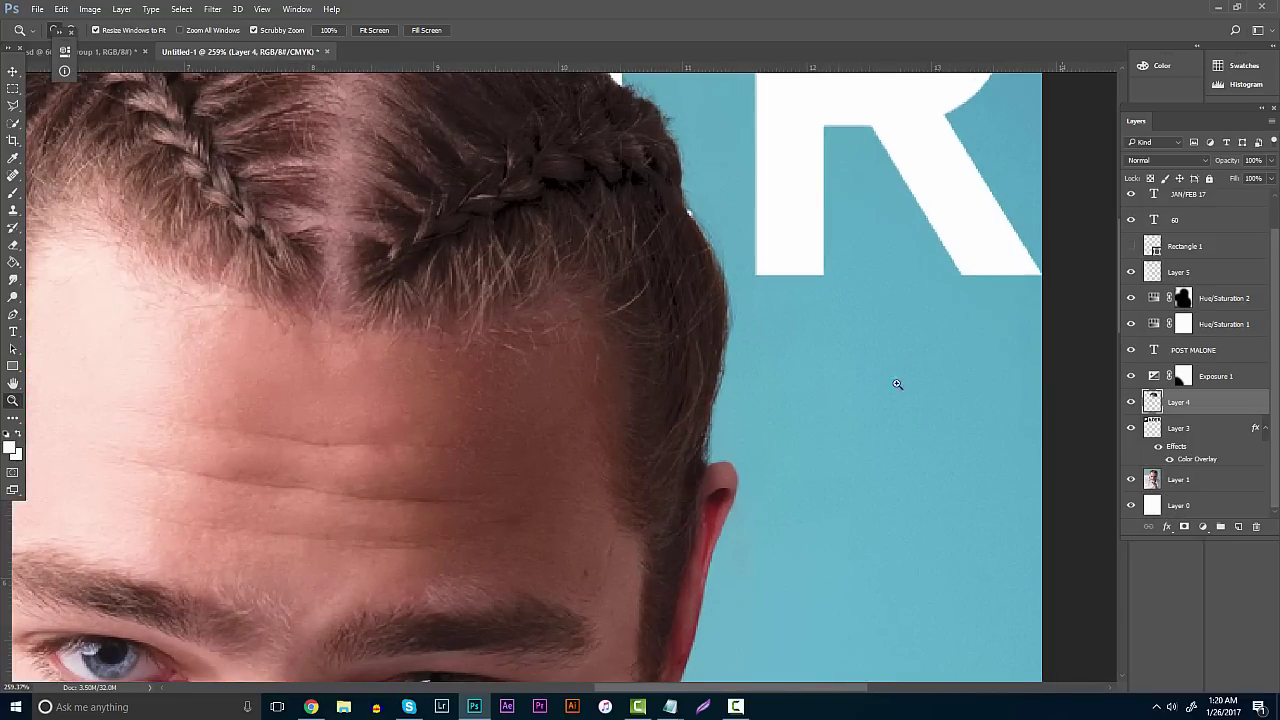
left_click(18, 176)
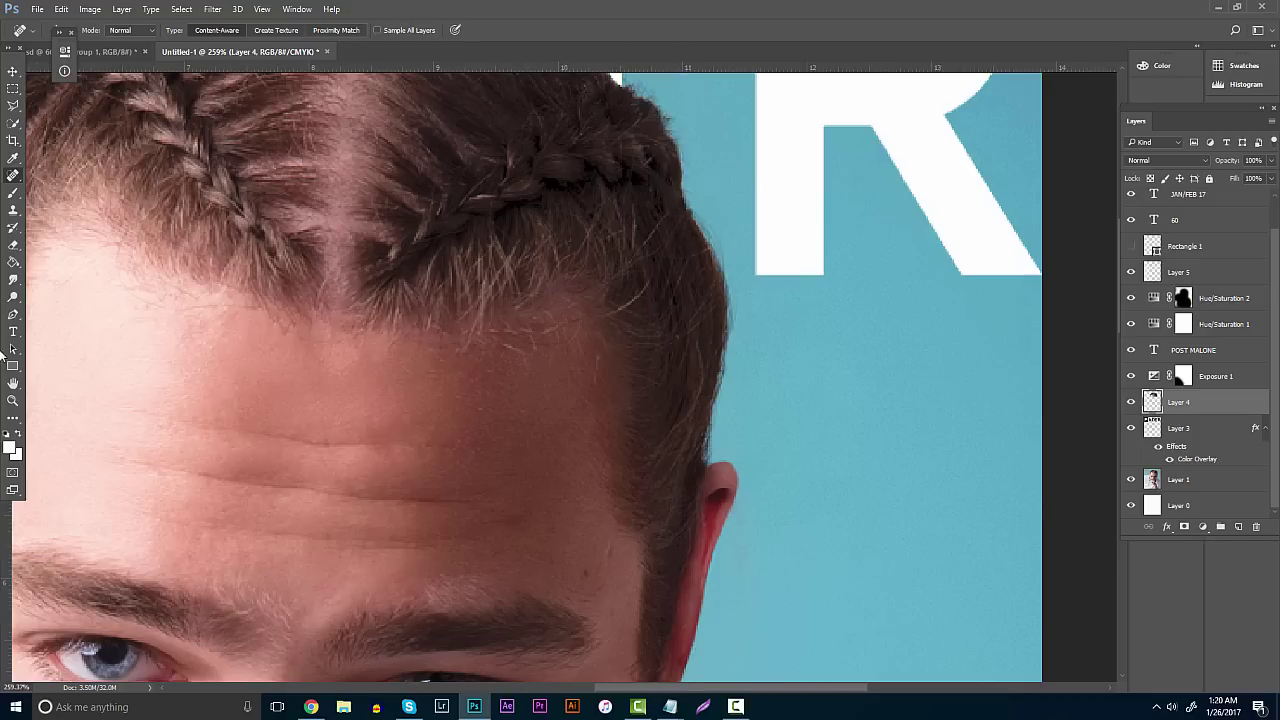
left_click(13, 400)
left_click_drag(560, 337, 525, 323)
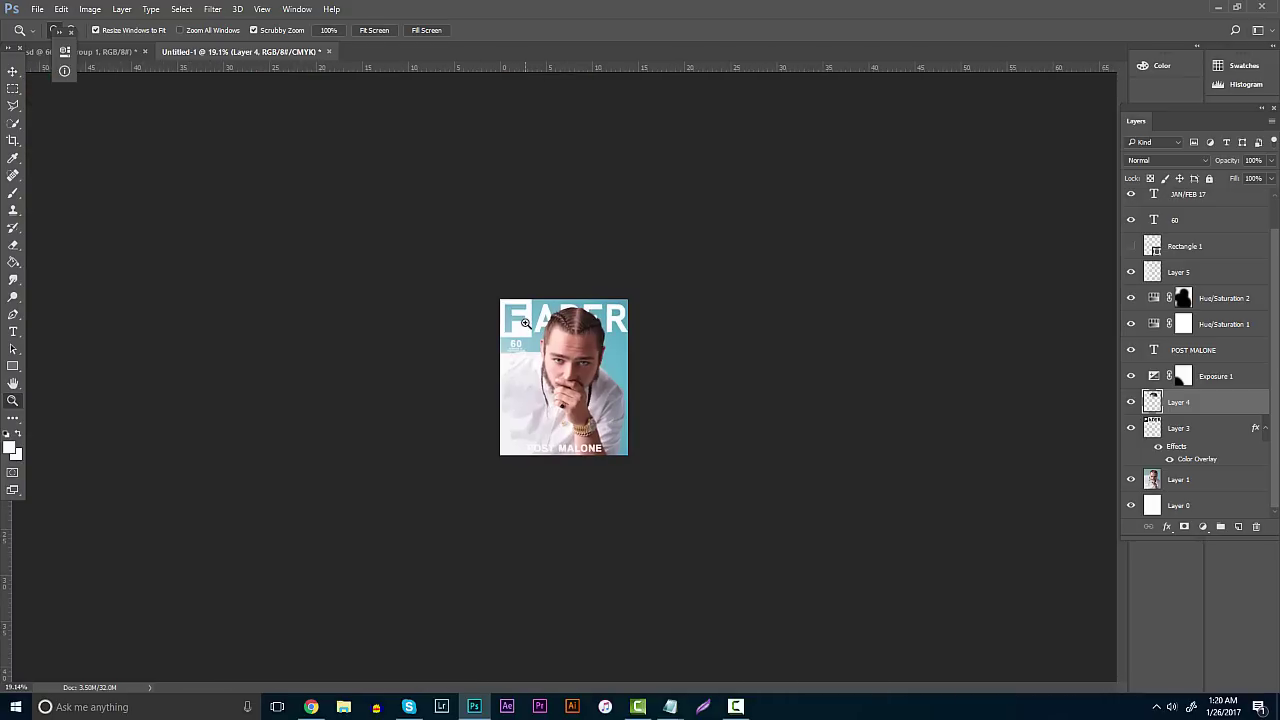
left_click(525, 323)
left_click(525, 323)
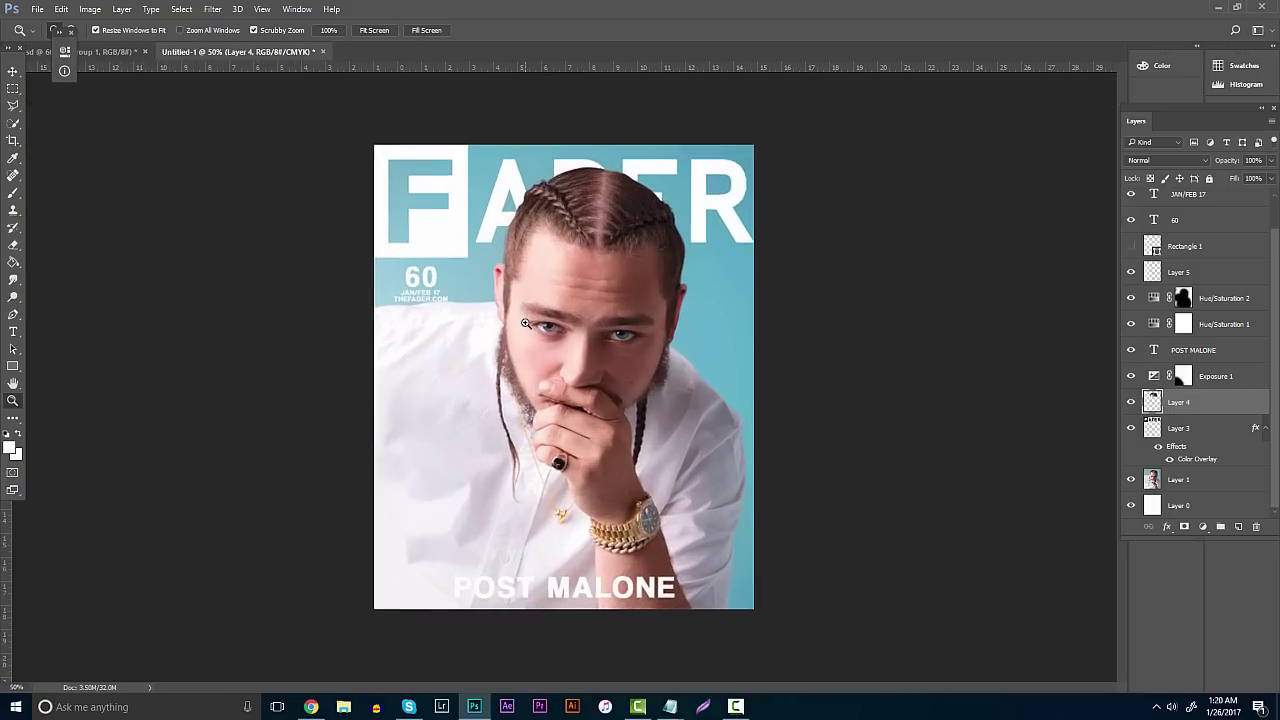
key("ctrl+minus")
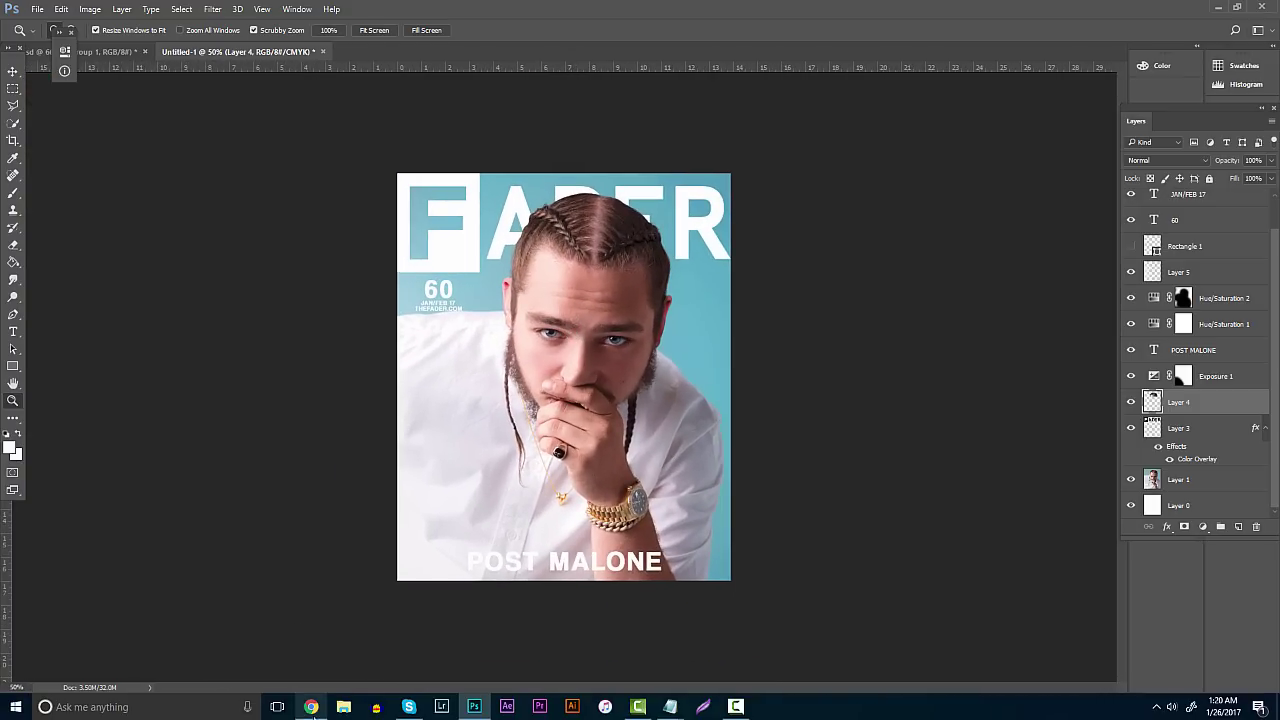
Switch to Chrome and search Google for "poster mockup" in the tab showing the Post Malone image
left_click(311, 707)
left_click(575, 14)
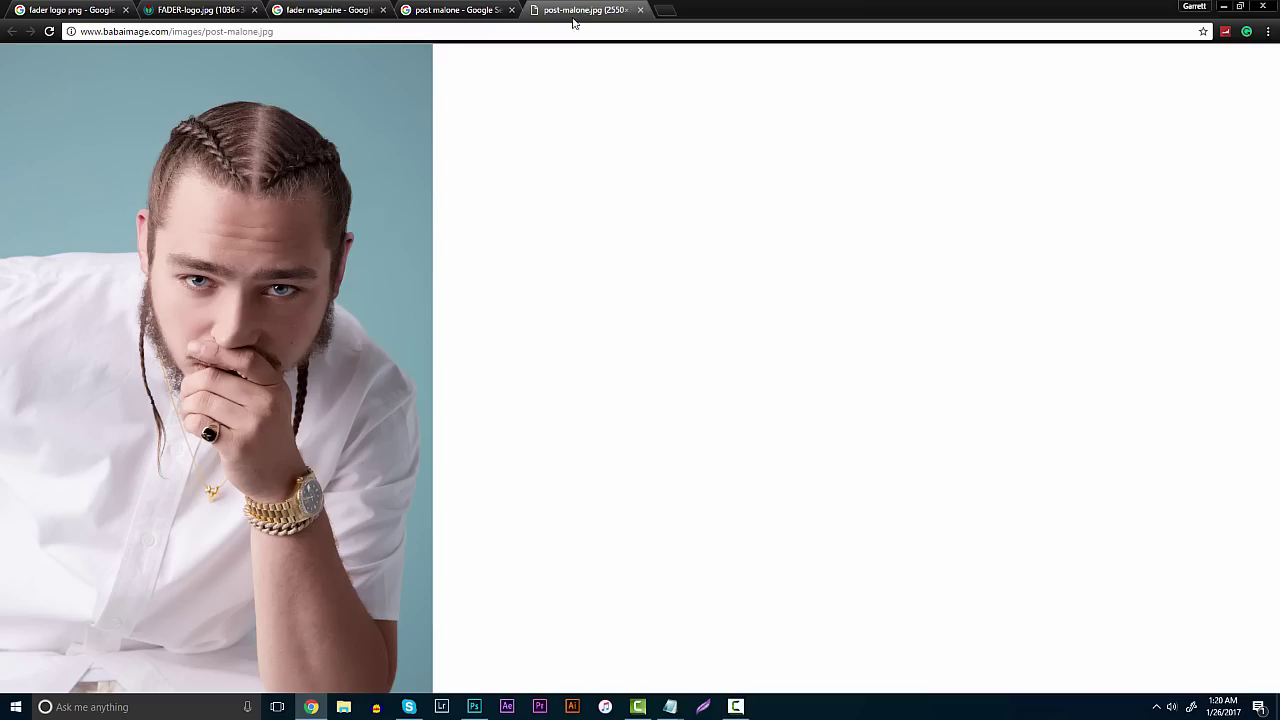
left_click(505, 31)
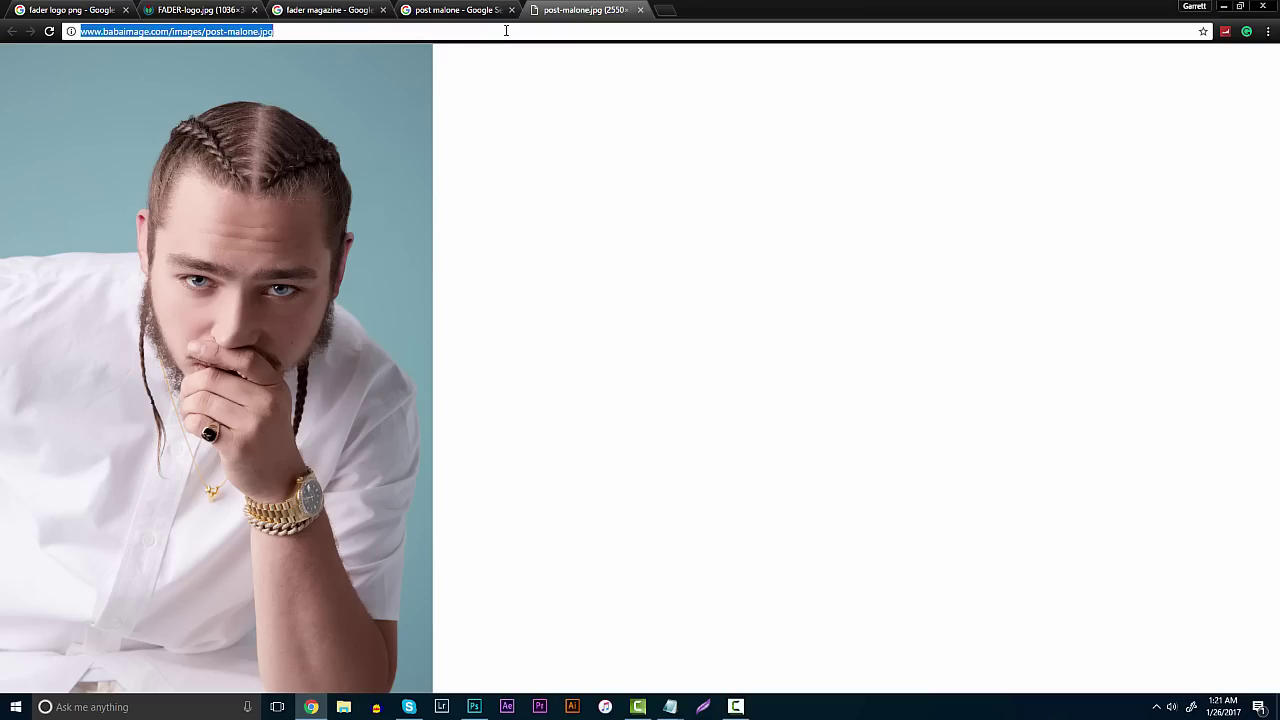
type("poster mocku")
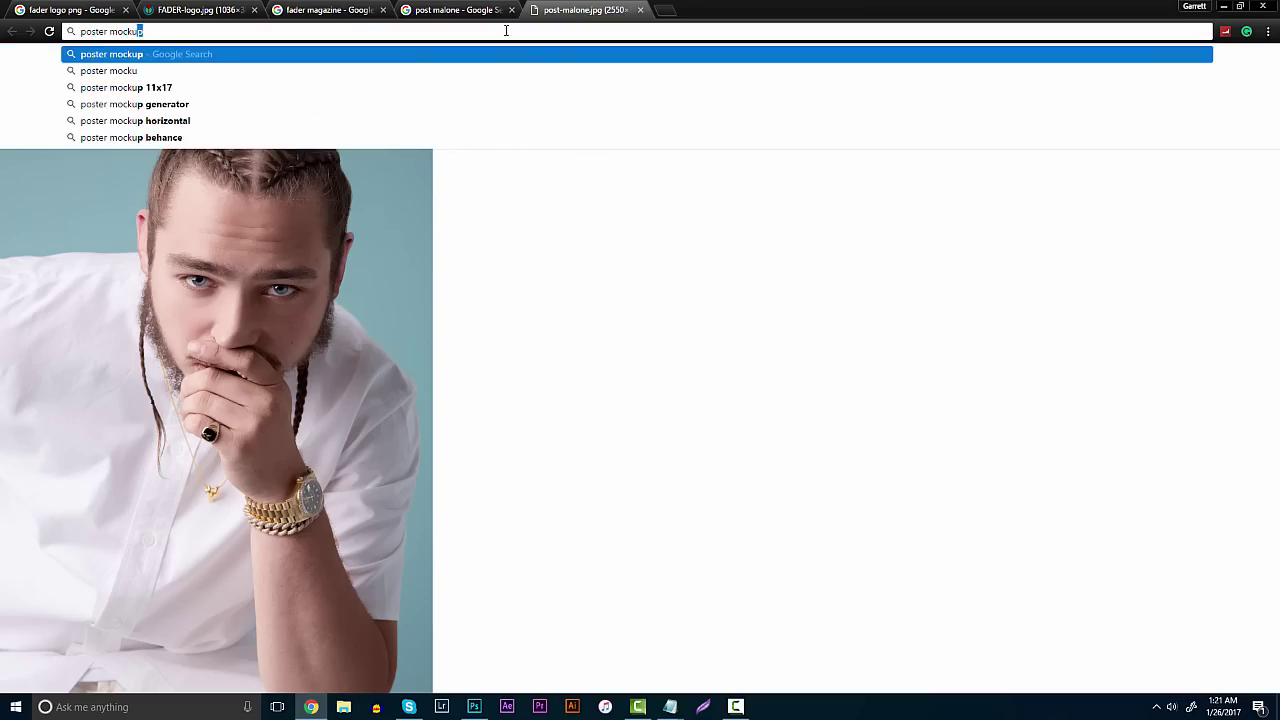
key("Return")
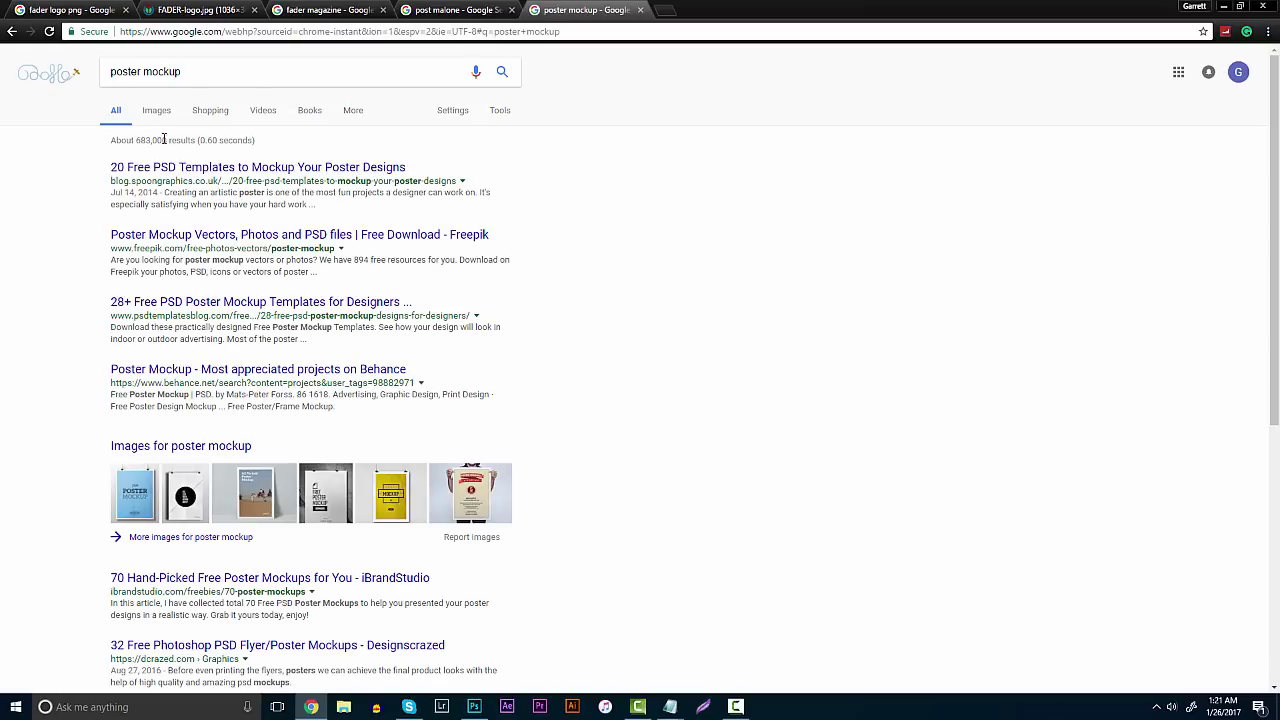
Open the article "20 Free PSD Templates to Mockup Your Poster Designs" and browse its mockups
left_click(172, 170)
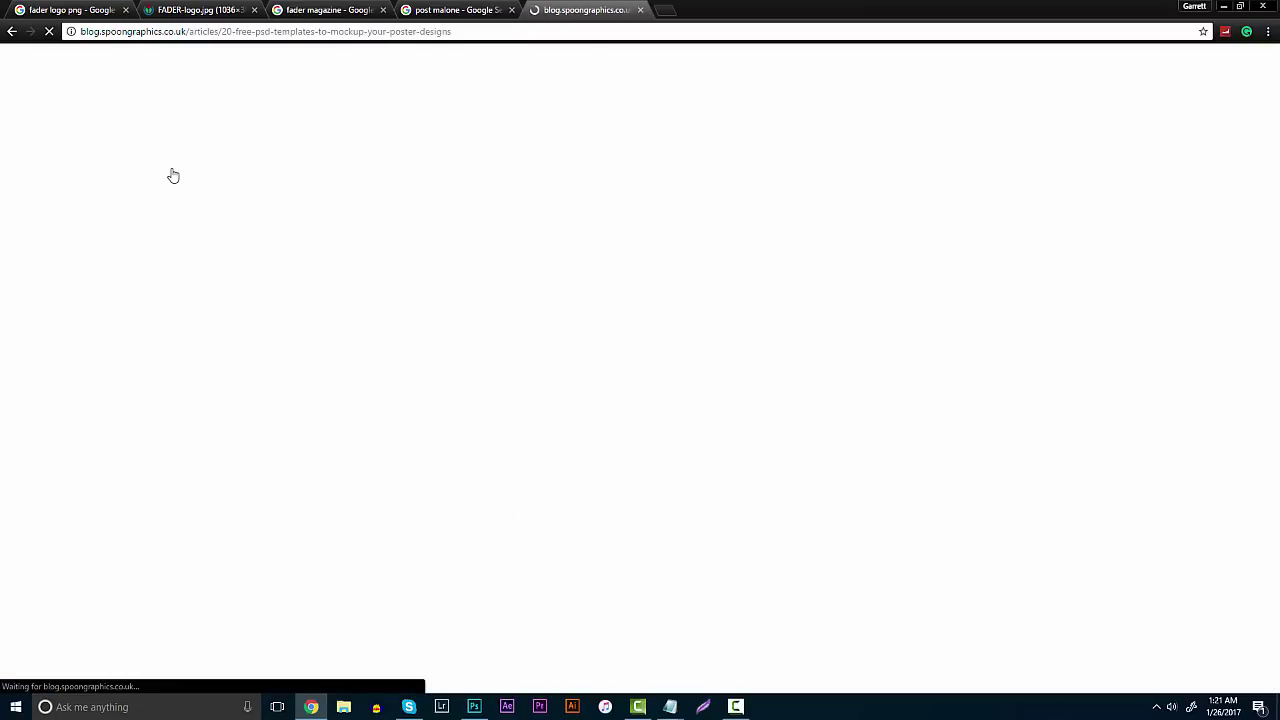
scroll(157, 205, "down", 4)
scroll(157, 205, "down", 15)
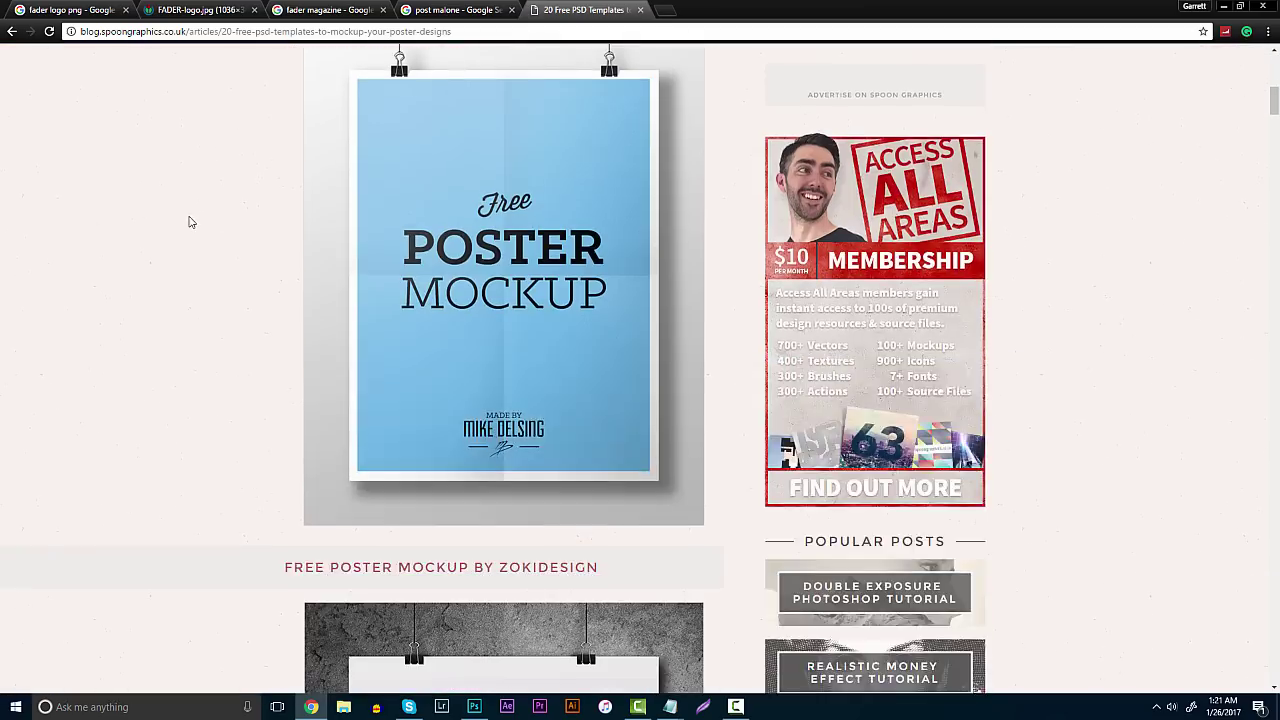
scroll(191, 220, "down", 4)
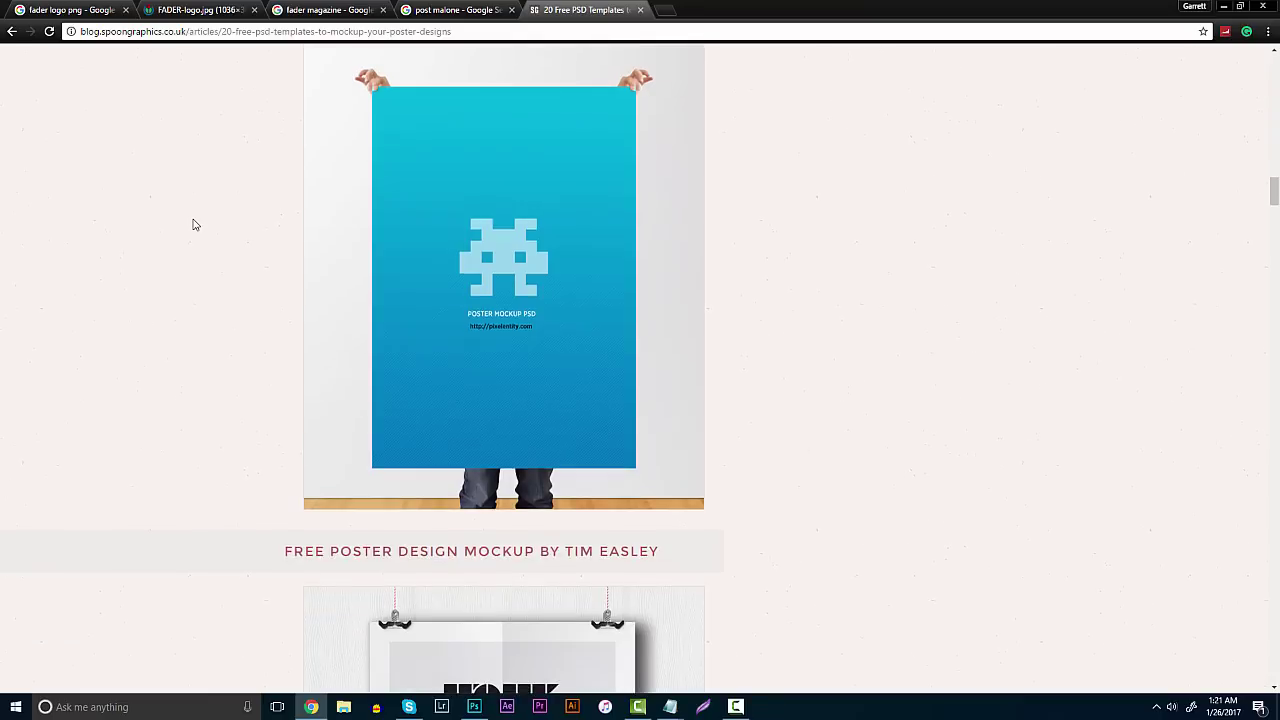
Open the Flyer - Poster Frame Mockups page from the article and proceed to its free download checkout
scroll(489, 251, "up", 5)
left_click(487, 251)
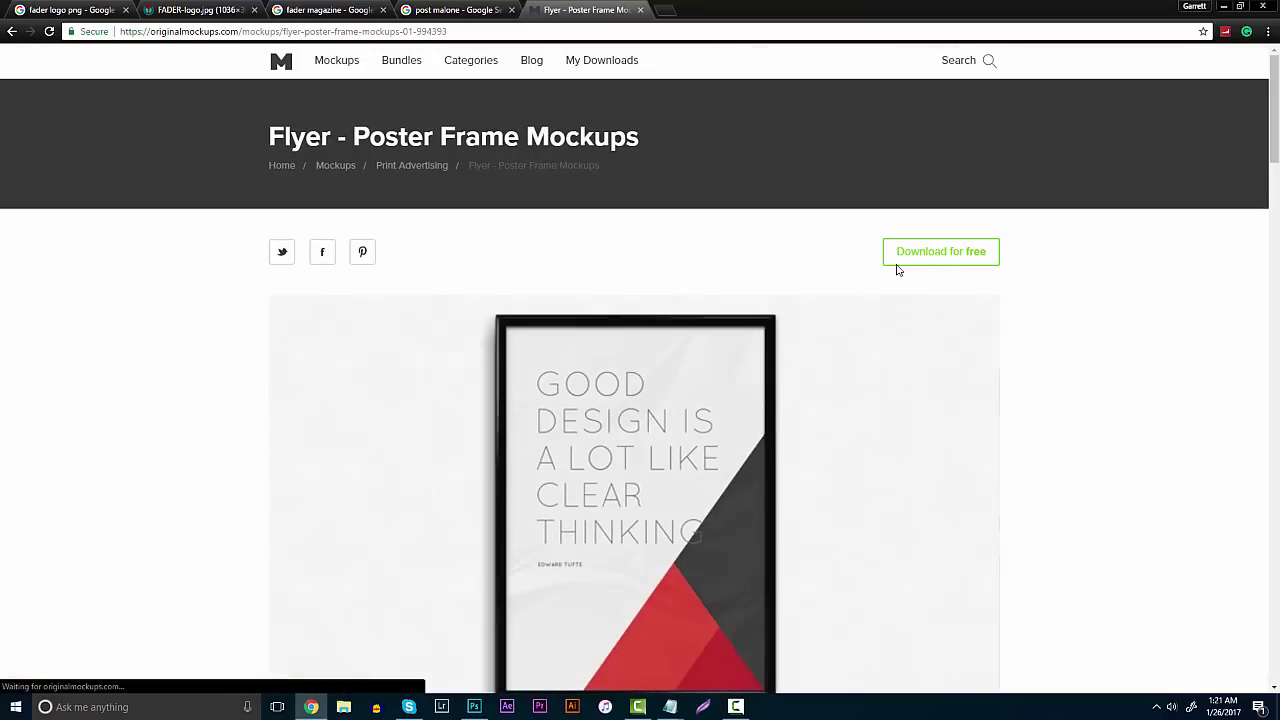
left_click(946, 253)
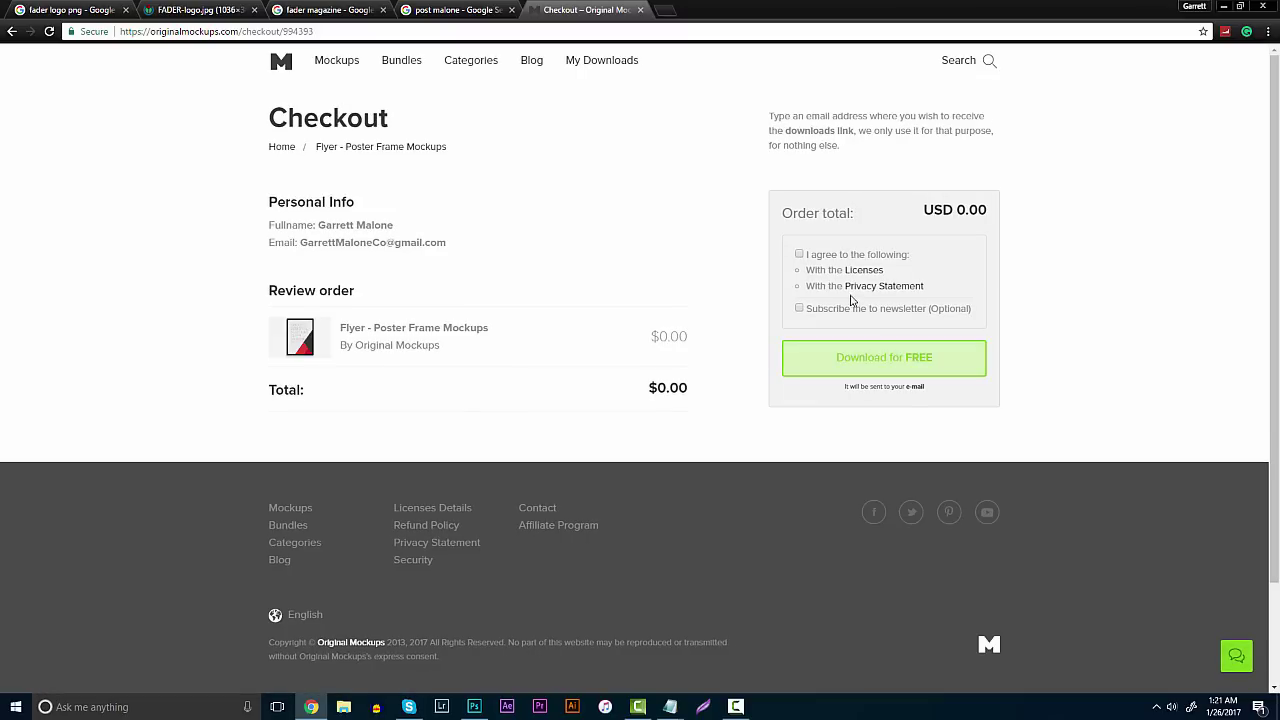
Agree to the licence terms, complete the free order and download the Flyer - Poster Frame Mockups archive
left_click(834, 256)
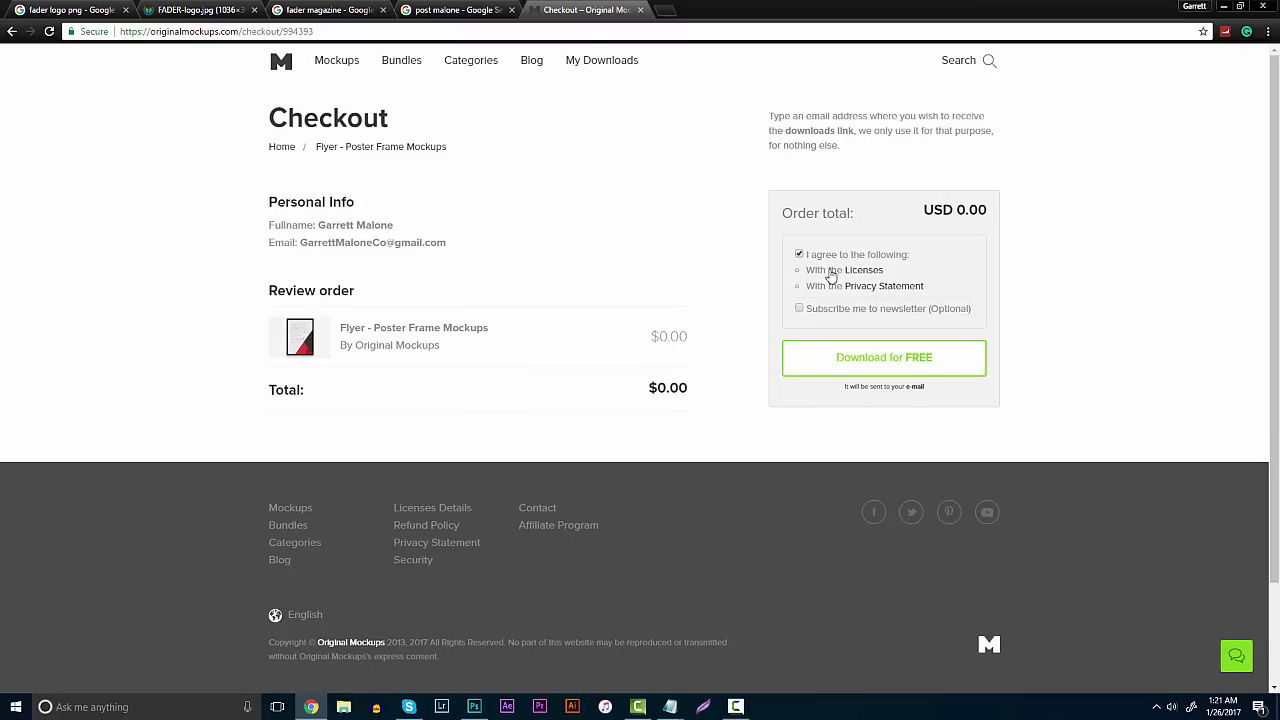
left_click(849, 357)
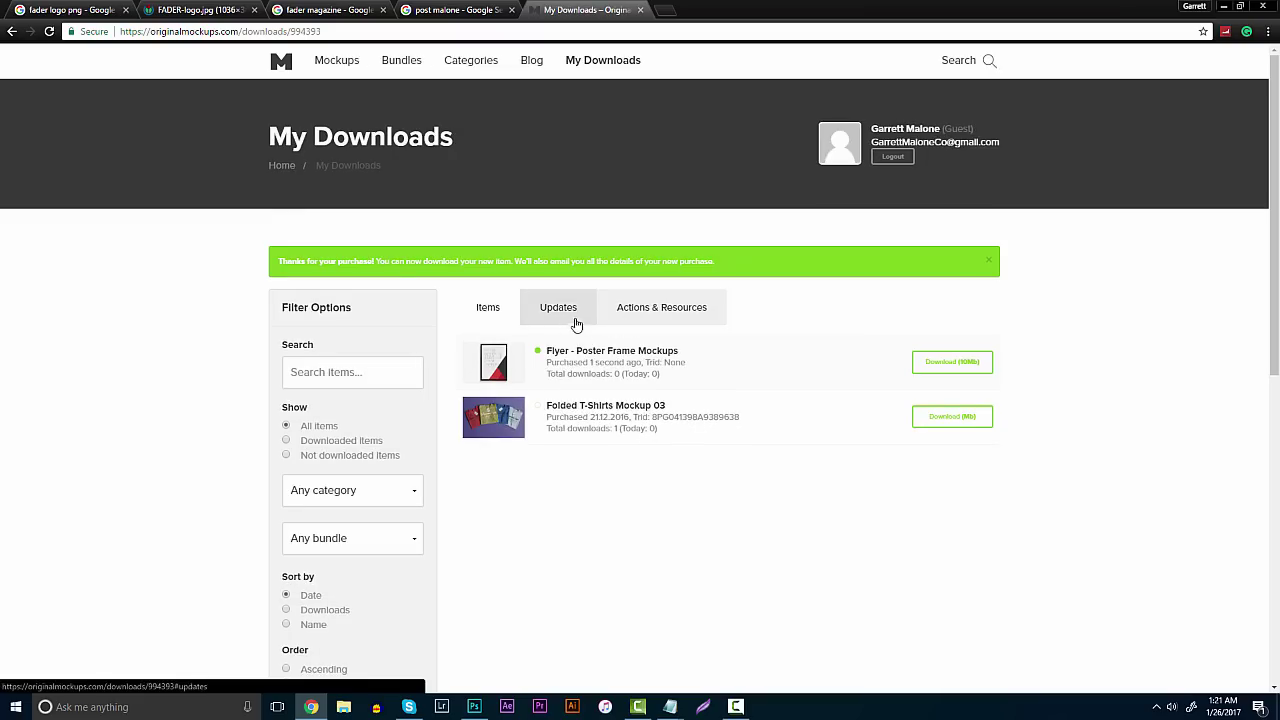
left_click(960, 371)
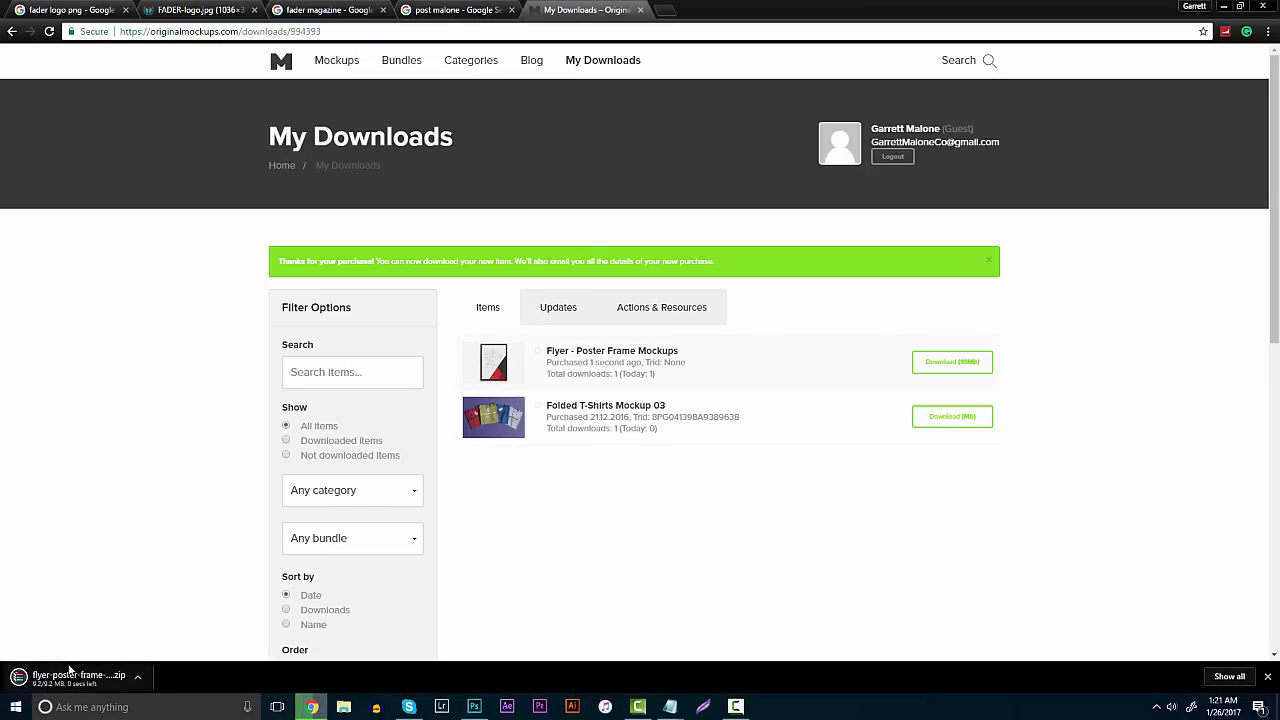
Open the vertical flyer poster mockup PSD from the downloaded archive in Photoshop, declining to create a new library
left_click(63, 676)
double_click(351, 244)
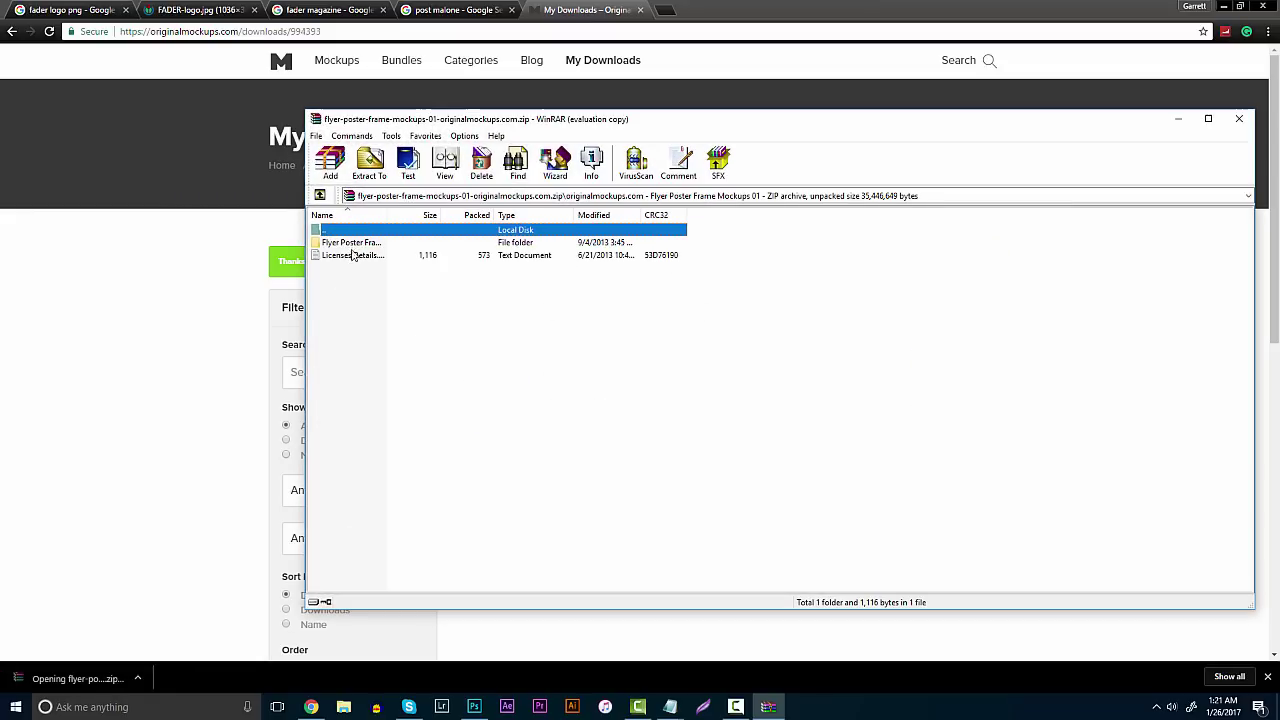
double_click(351, 243)
left_click(850, 369)
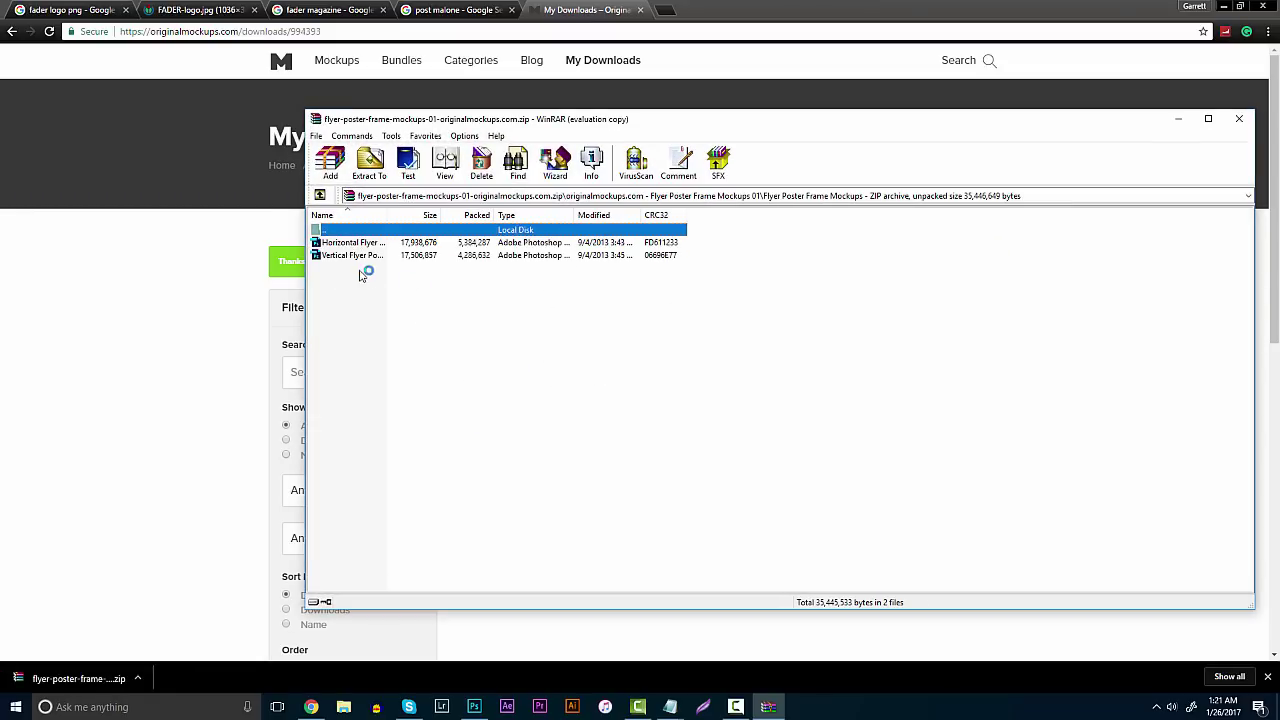
double_click(362, 255)
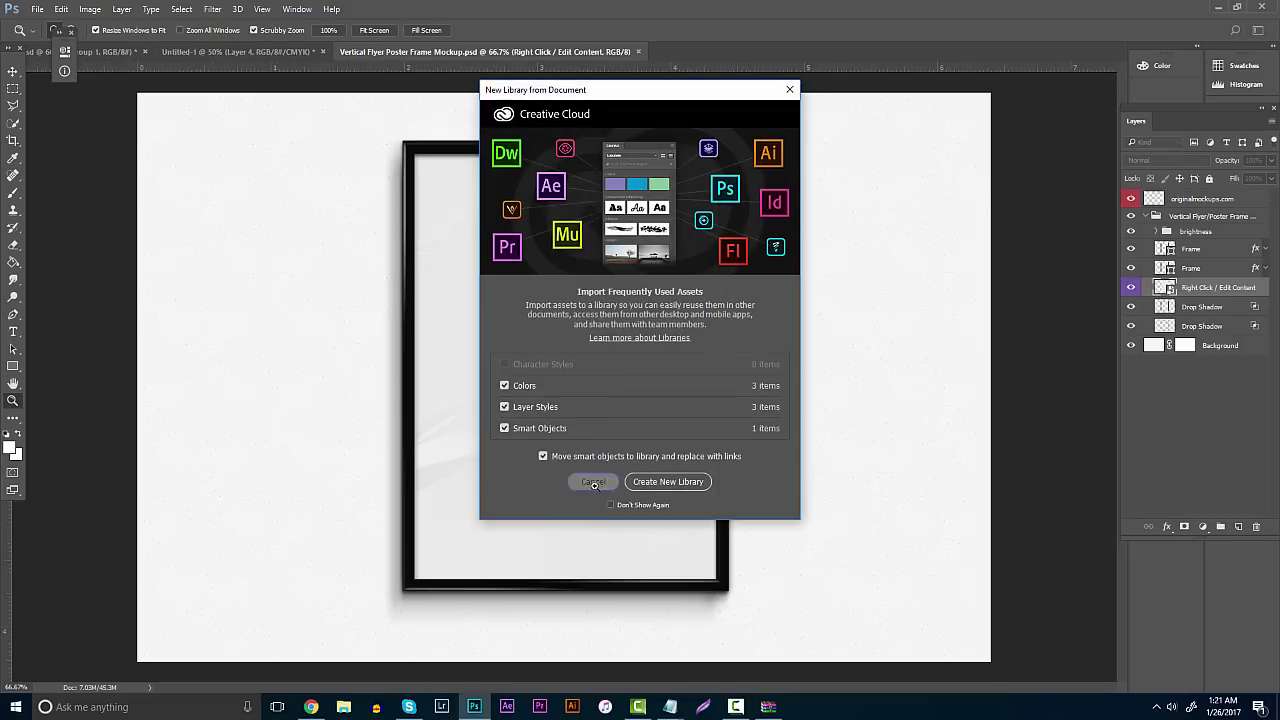
left_click(591, 480)
left_click_drag(696, 489, 575, 376)
left_click(575, 376)
left_click(545, 372)
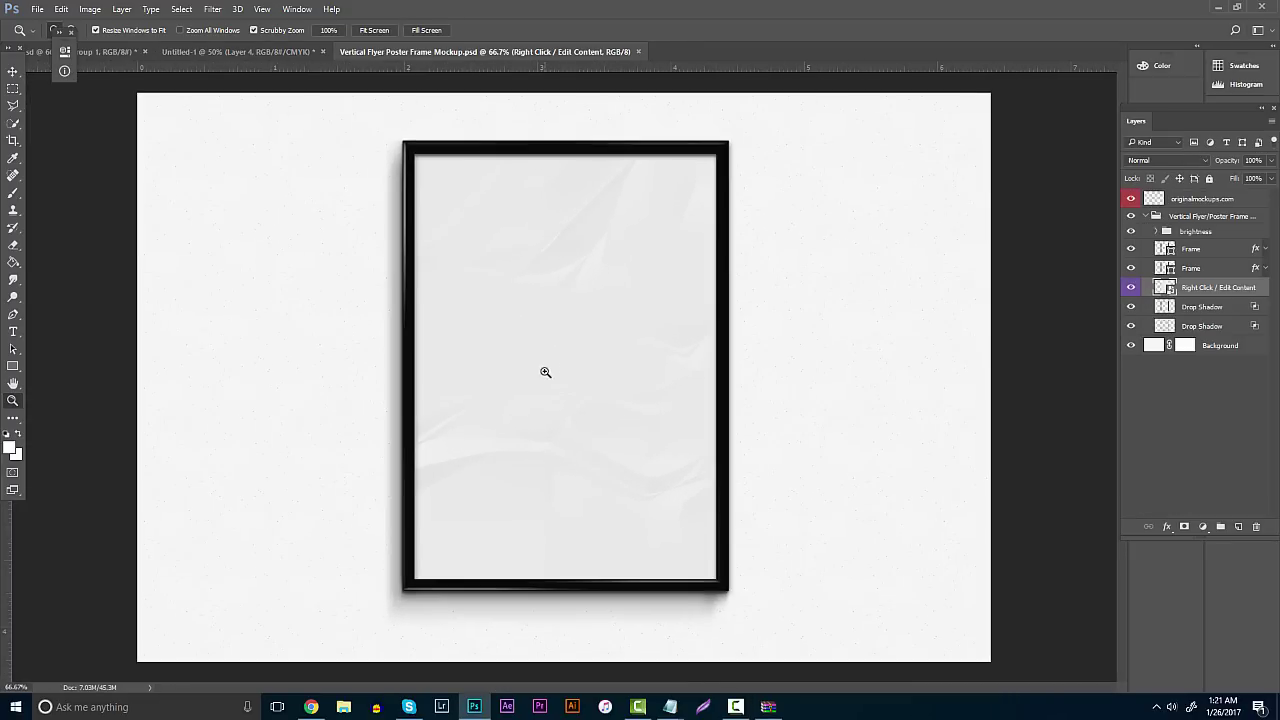
Open the Right Click / Edit Content smart object and copy the Untitled-1 layers from THEFADER.COM through Layer 1 into it
double_click(1163, 287)
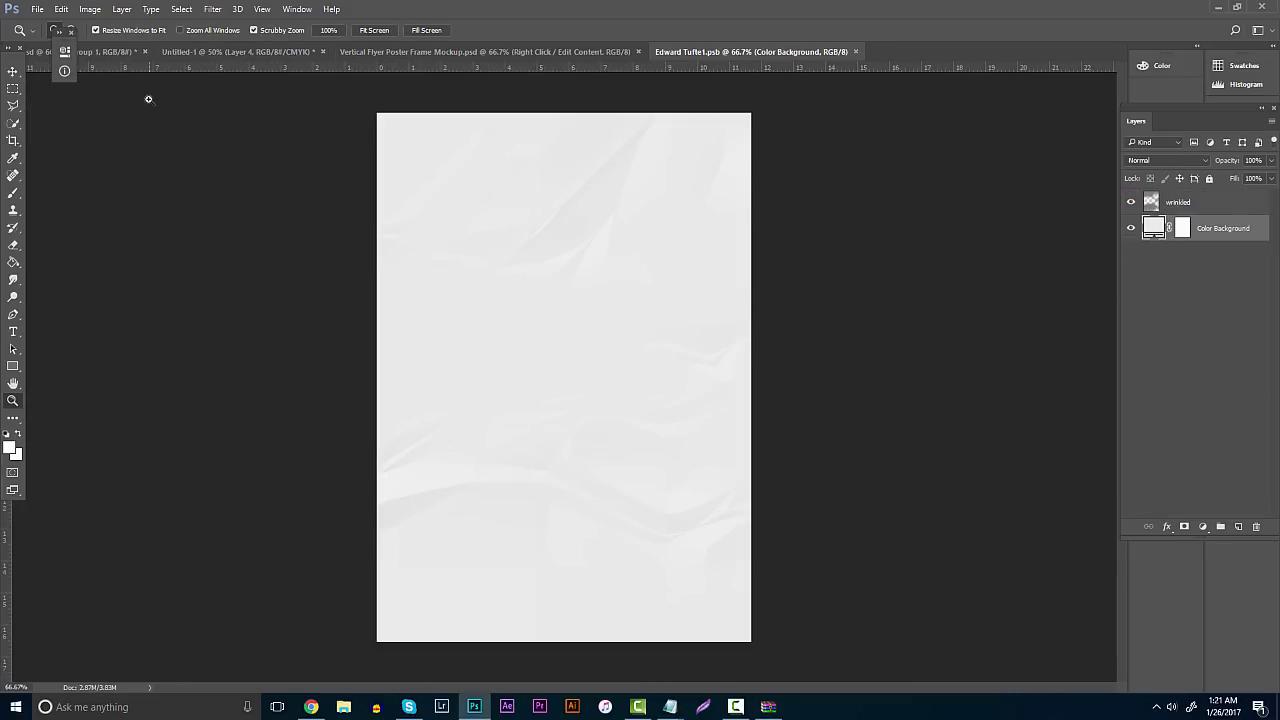
key("v")
left_click(544, 49)
left_click(252, 51)
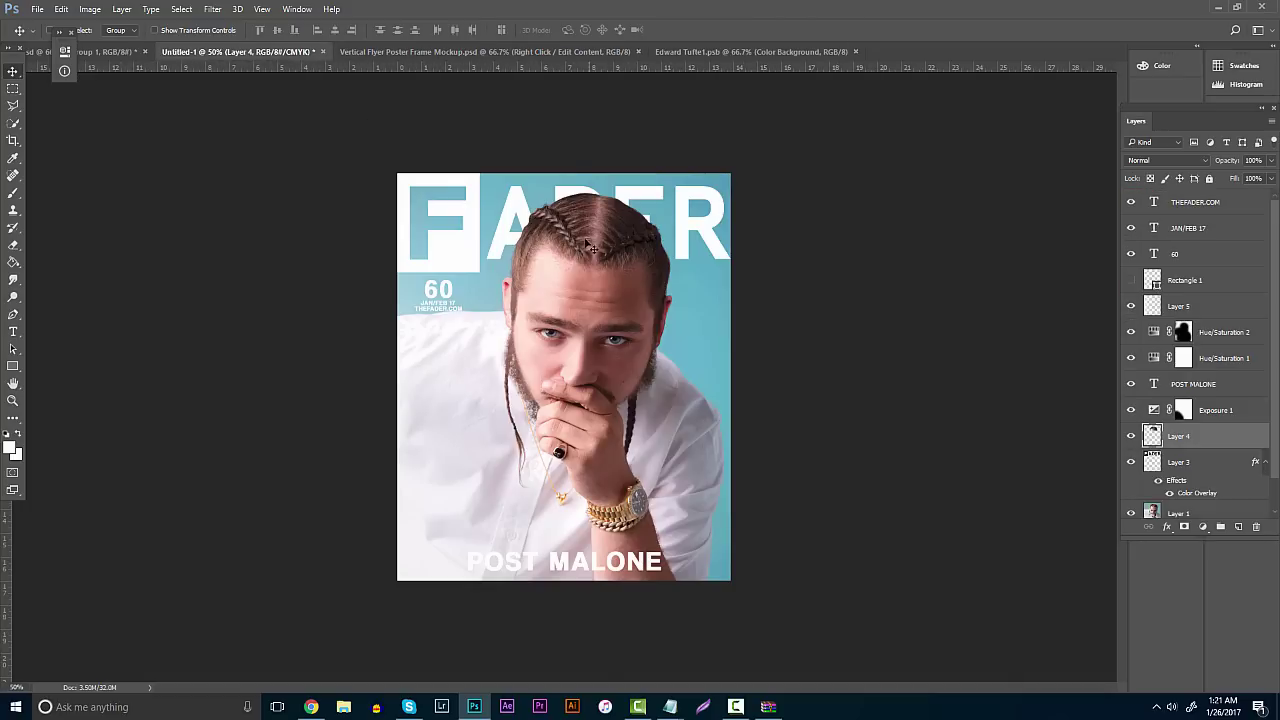
left_click(1222, 206)
scroll(1233, 370, "down", 1)
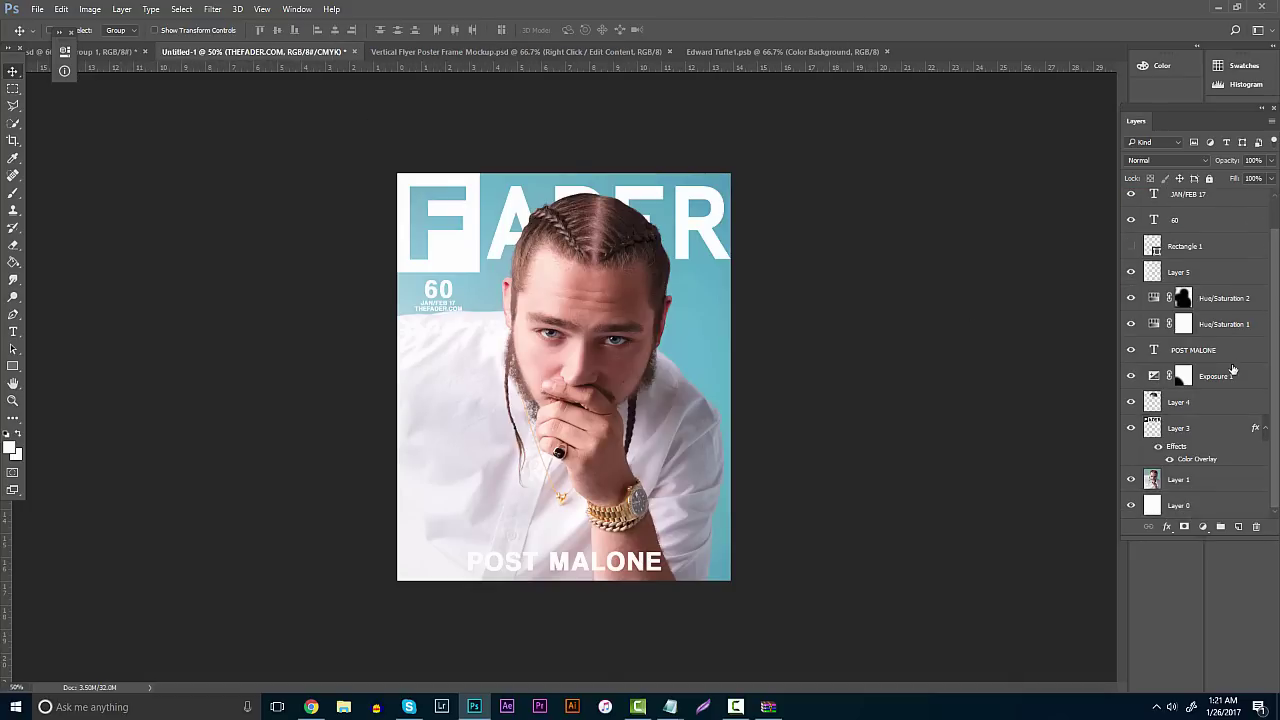
left_click(1199, 477, "shift")
left_click_drag(572, 240, 585, 268)
Scale the copied cover layers to about 83.5% and position them to fill the poster's width and height
left_click(13, 400)
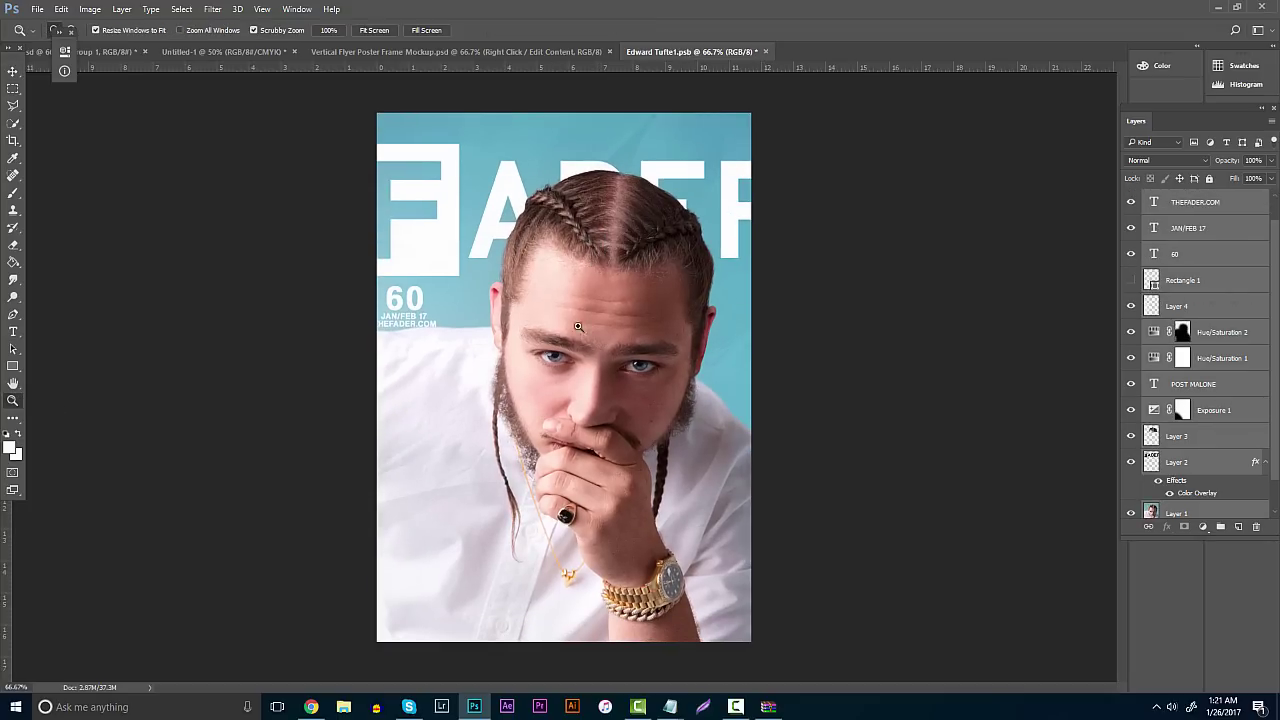
left_click_drag(578, 326, 640, 320)
key("ctrl+t")
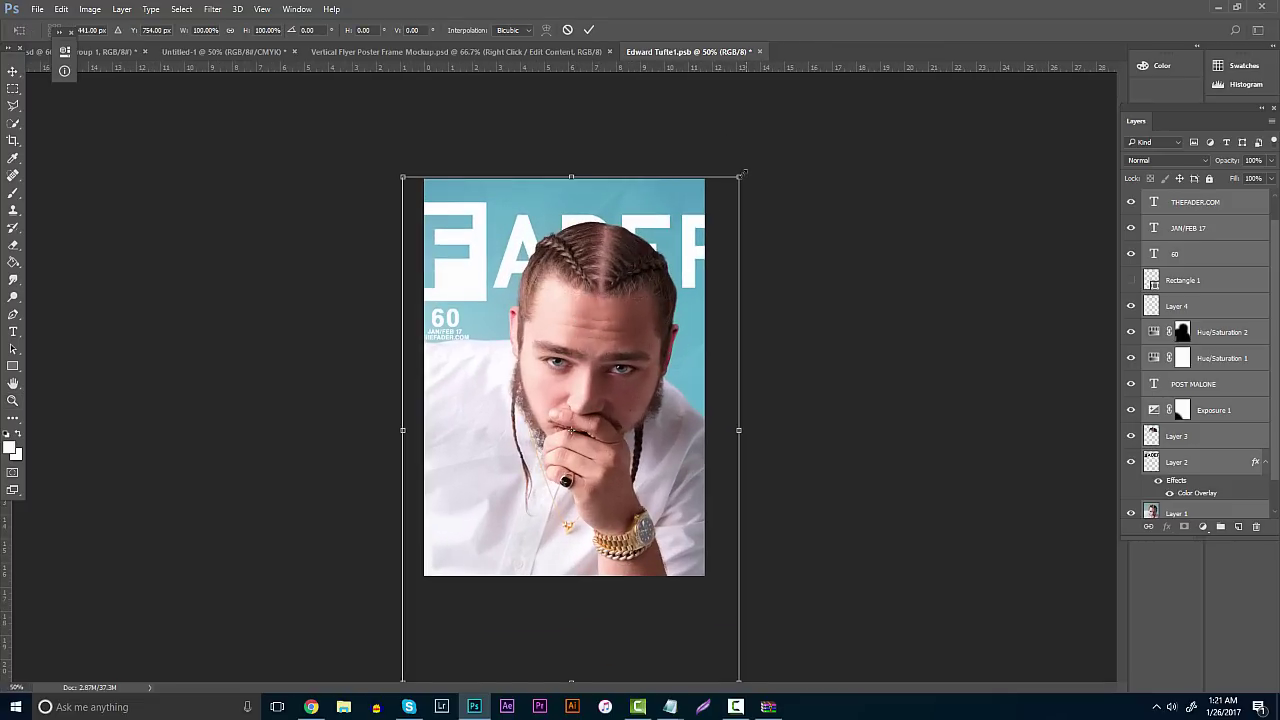
left_click_drag(741, 174, 679, 205)
left_click_drag(605, 258, 626, 258)
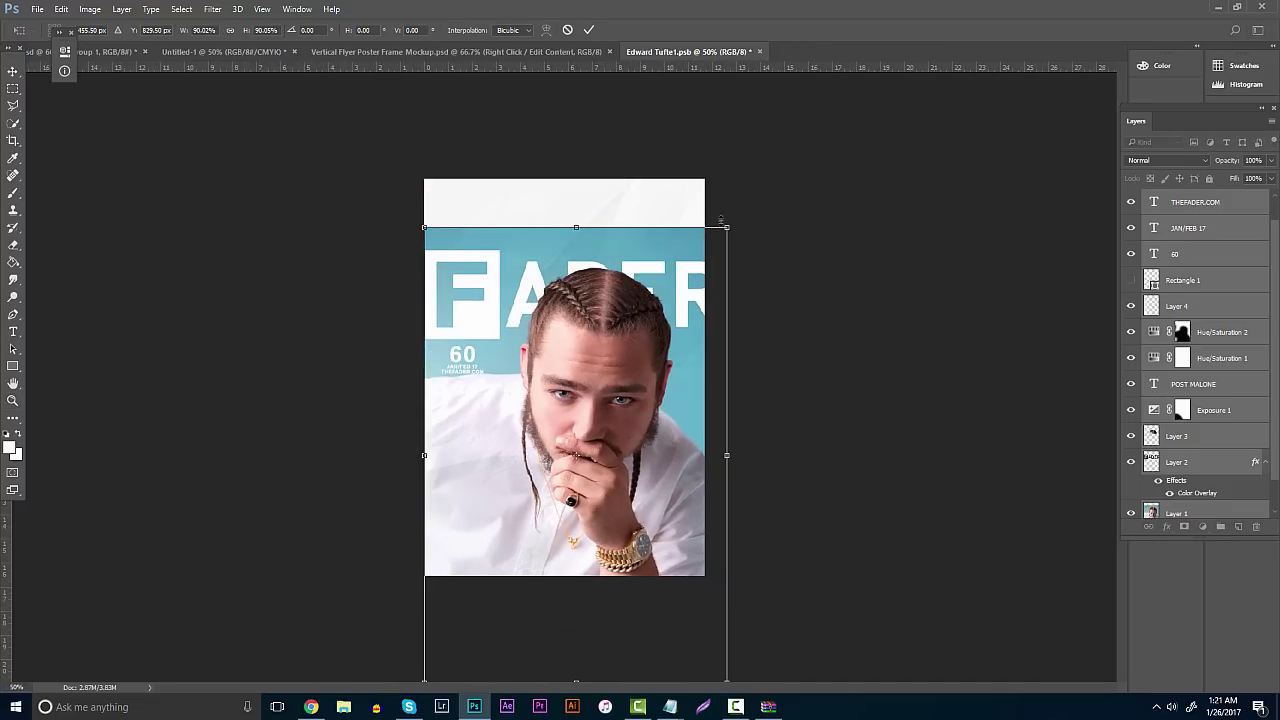
left_click_drag(726, 227, 684, 247)
left_click_drag(648, 356, 649, 246)
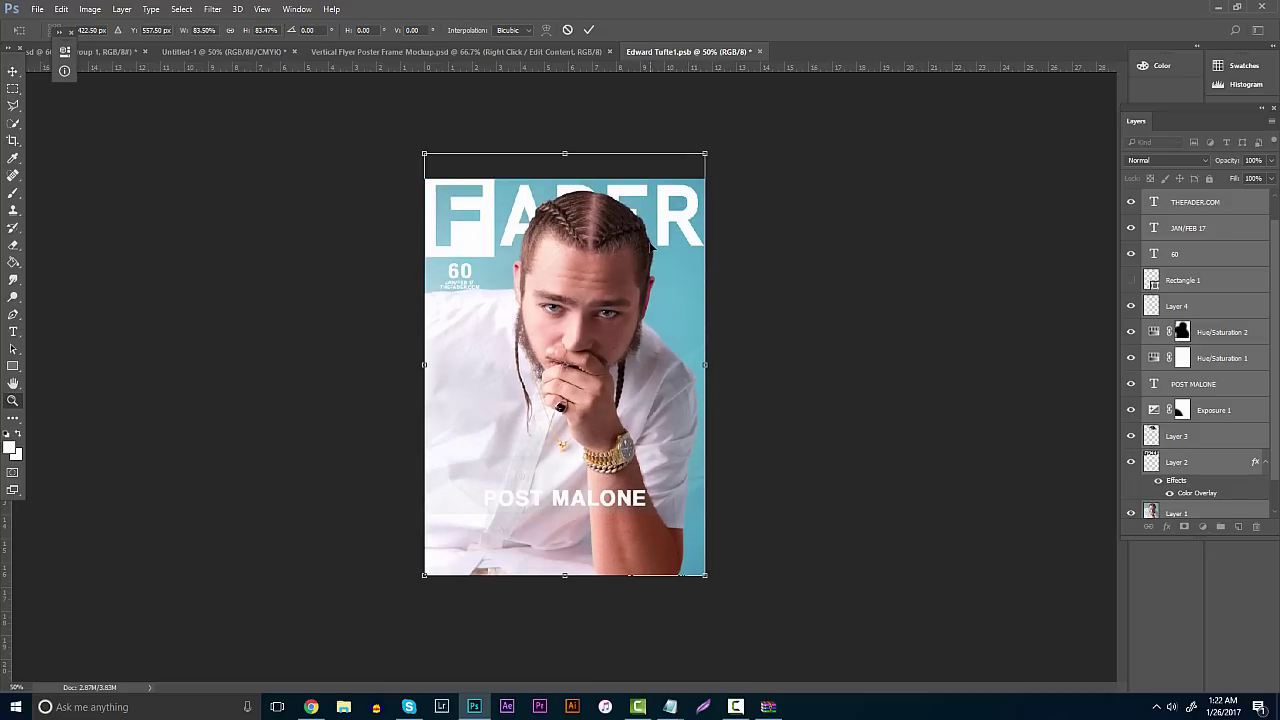
key("Return")
left_click(574, 289)
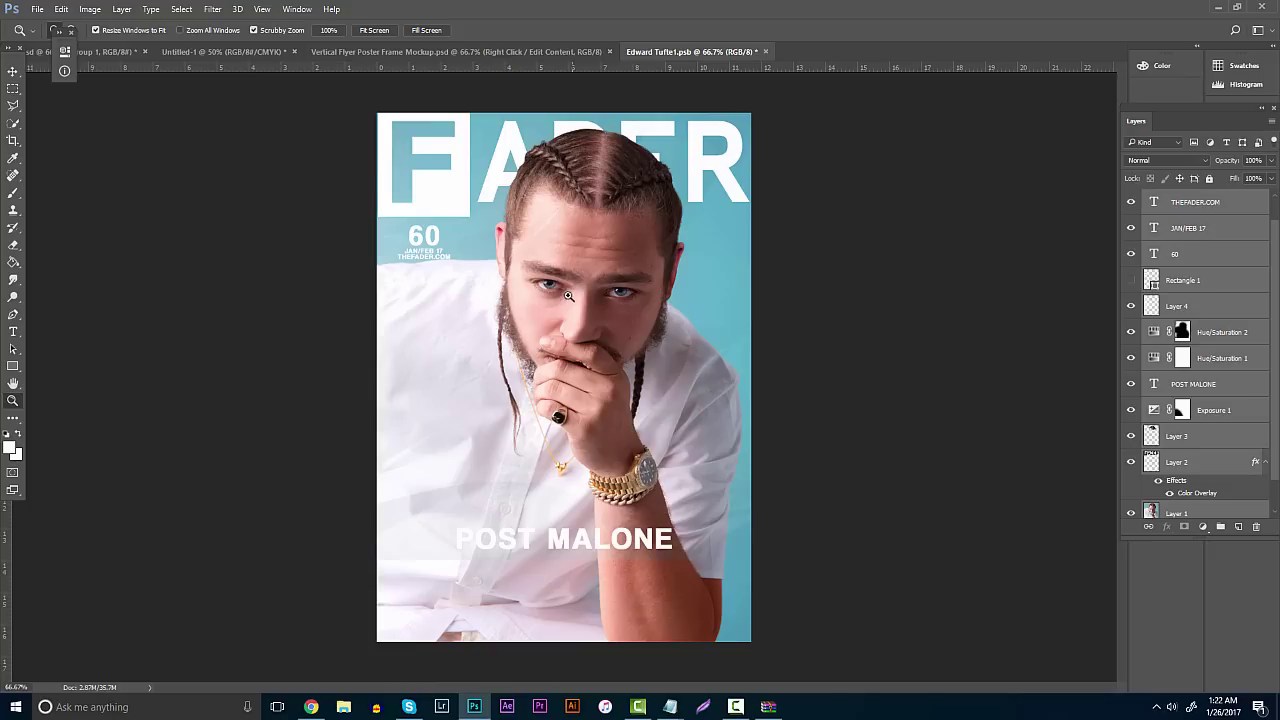
Enlarge the cover layers slightly, to about 100.7%, so they extend past the poster's left and bottom edges
key("ctrl+t")
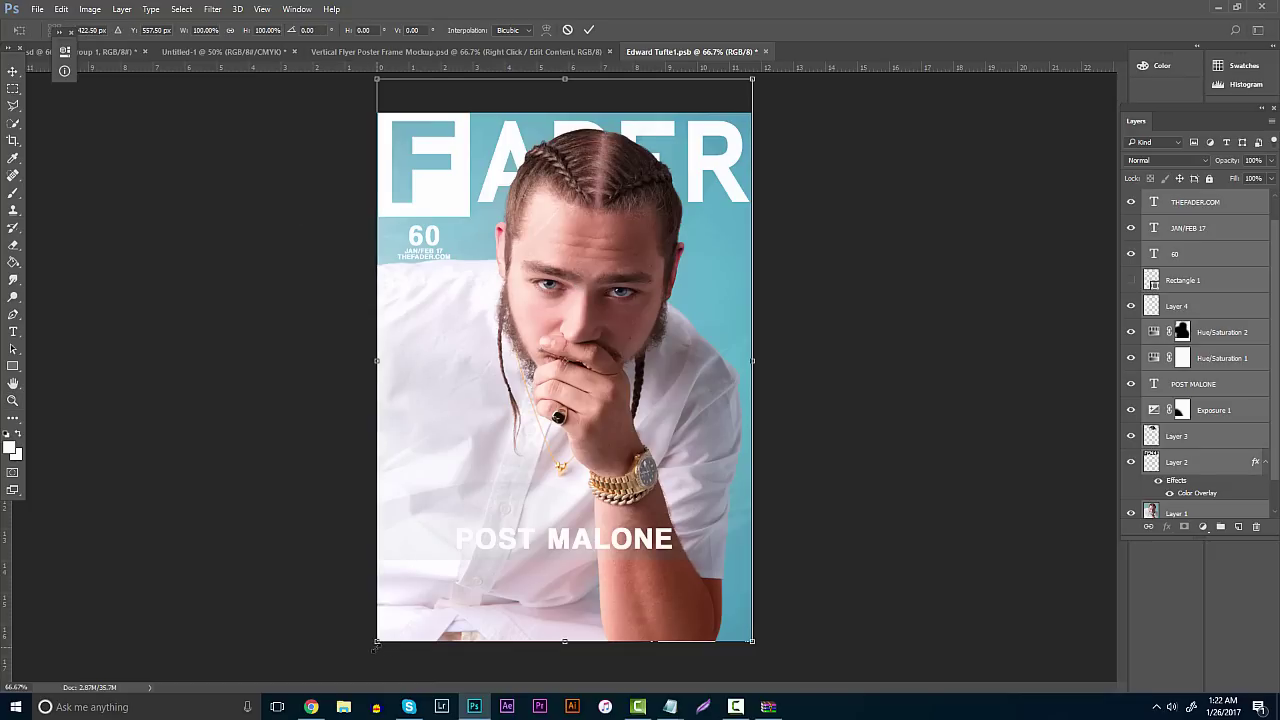
left_click_drag(375, 648, 390, 620)
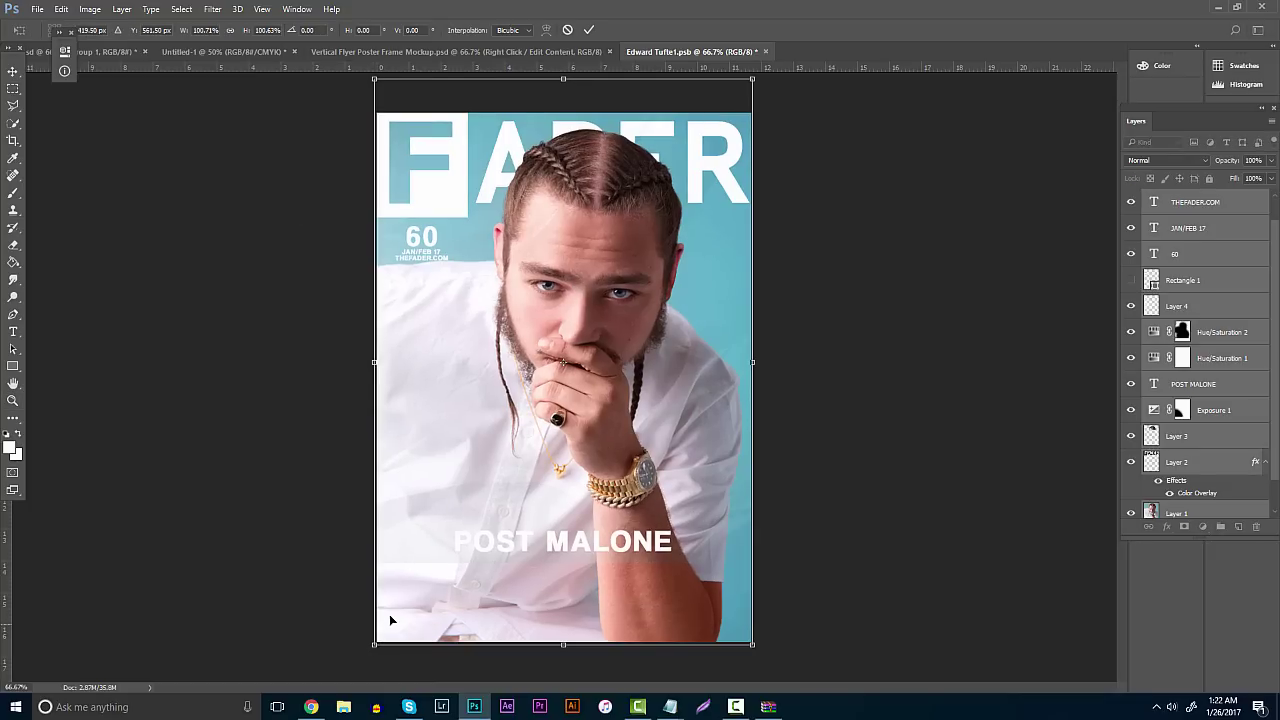
key("Return")
Try shifting the portrait on Layer 1 and Layer 3 down the poster and placing both layers below Layer 2
left_click(13, 71)
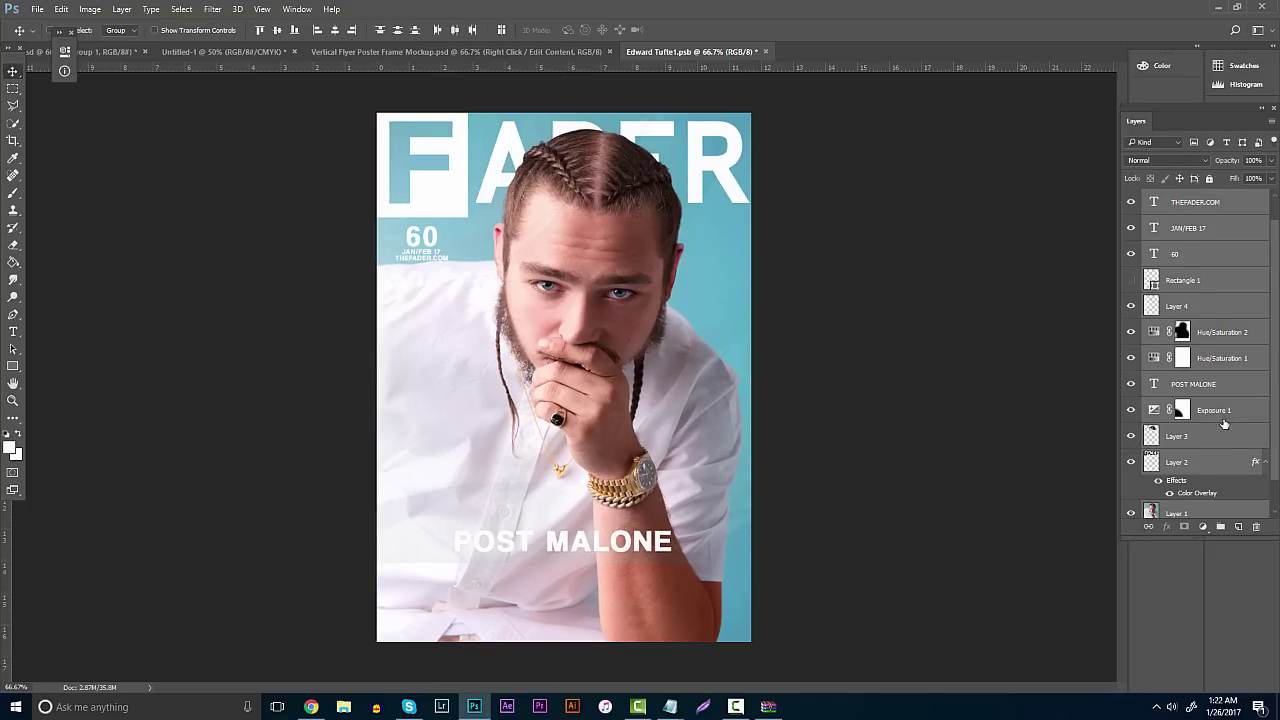
scroll(1225, 424, "down", 1)
left_click(1178, 479)
left_click_drag(1180, 474, 1185, 420)
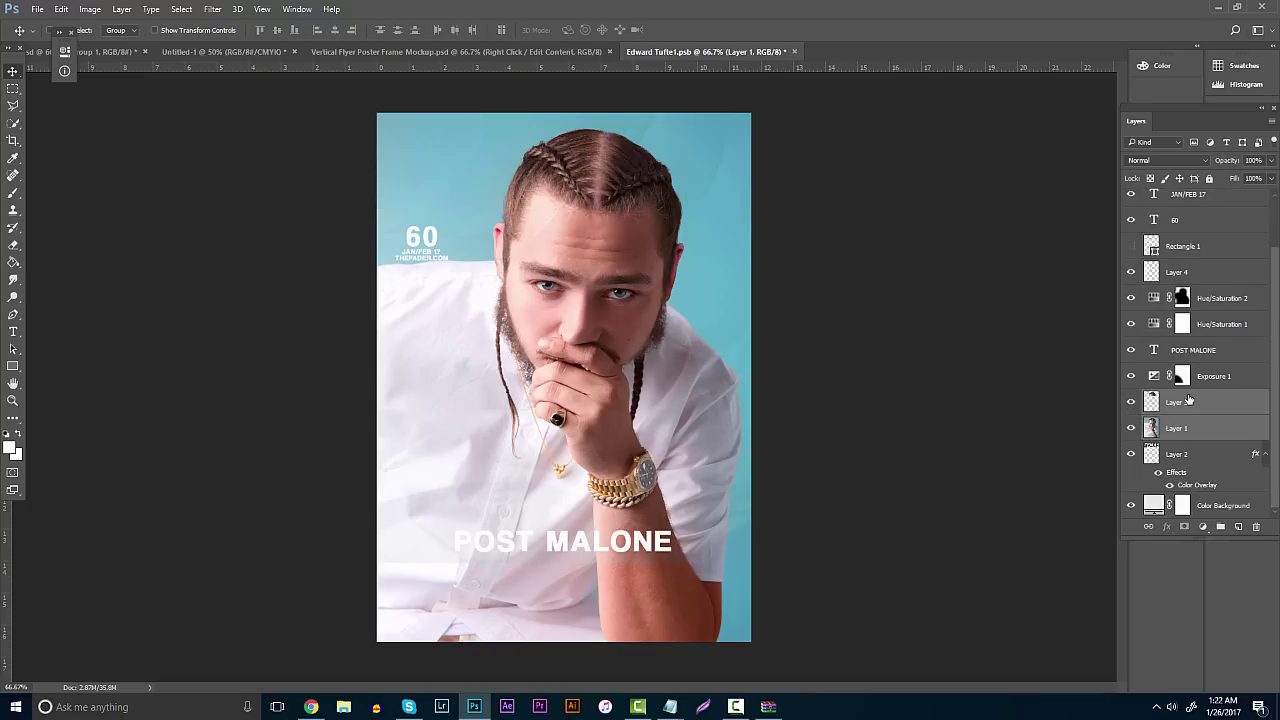
key("shift+Down")
key("shift+Down")
key("shift+Down")
key("shift+Down")
key("shift+Down")
key("shift+Down")
key("shift+Down")
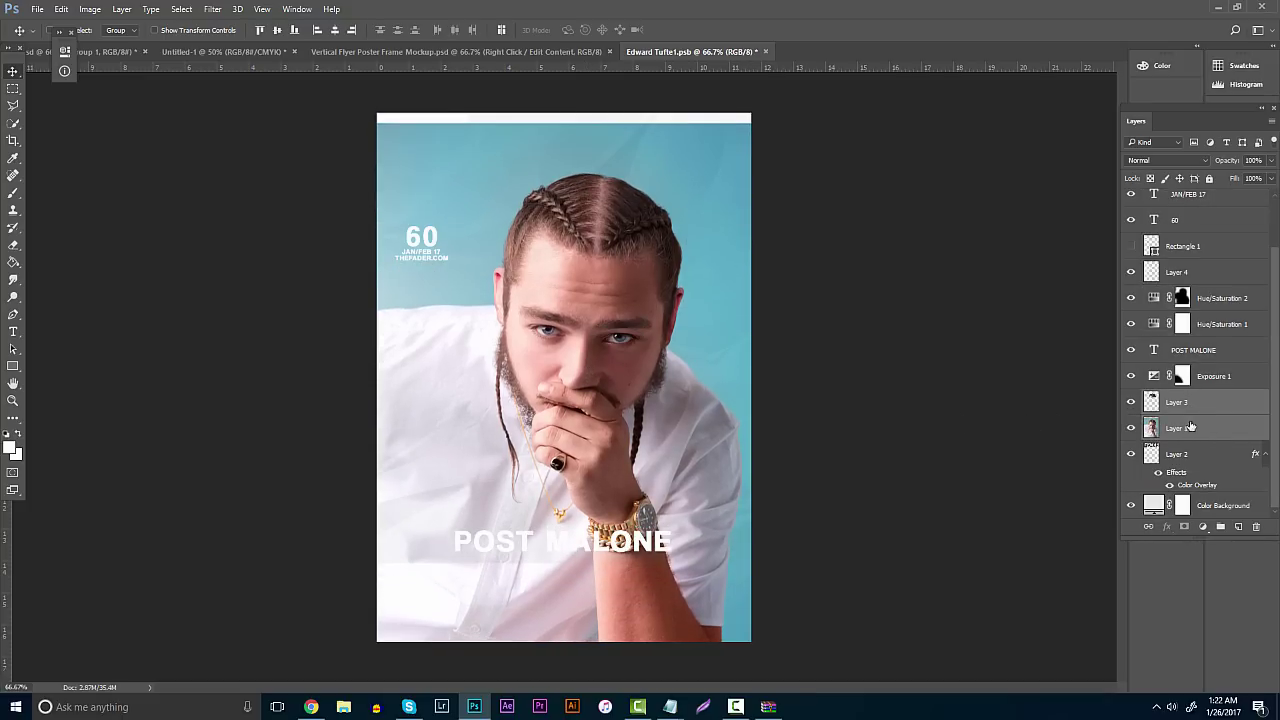
left_click_drag(1190, 427, 1177, 485)
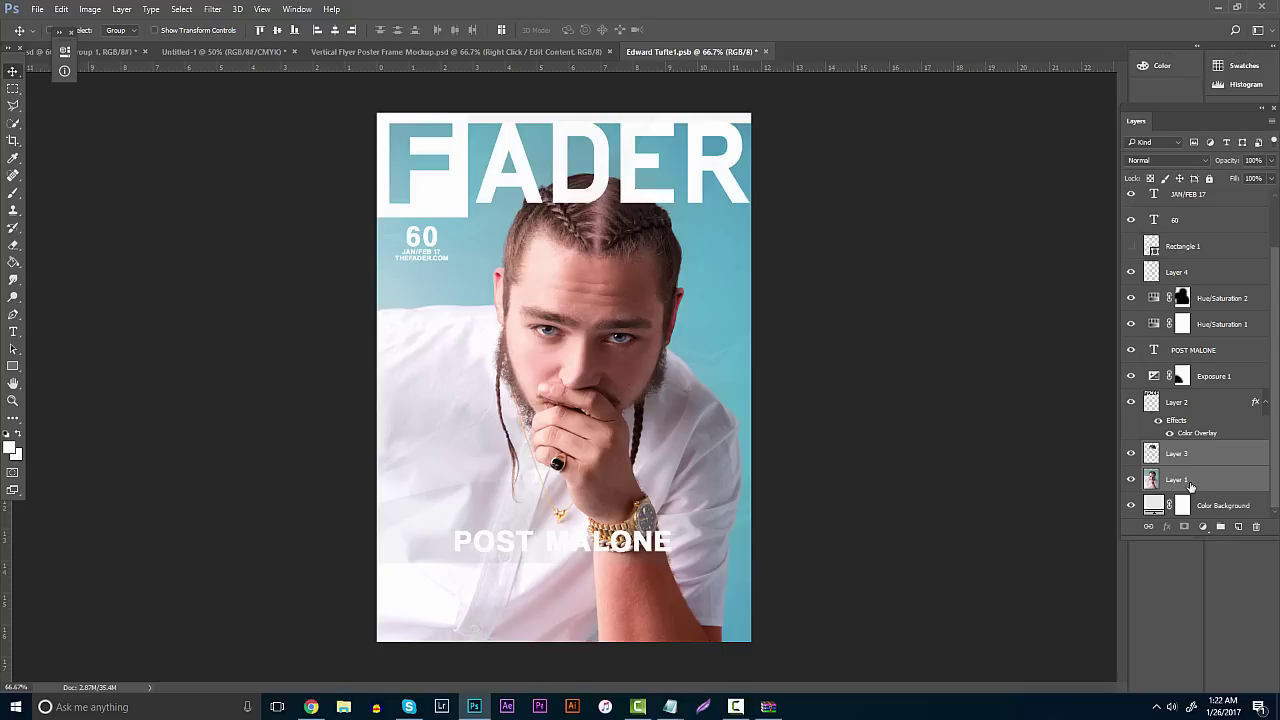
Undo the portrait's shift and reordering, and place Layer 1 back below Layer 2
key("ctrl+alt+z")
key("ctrl+alt+z")
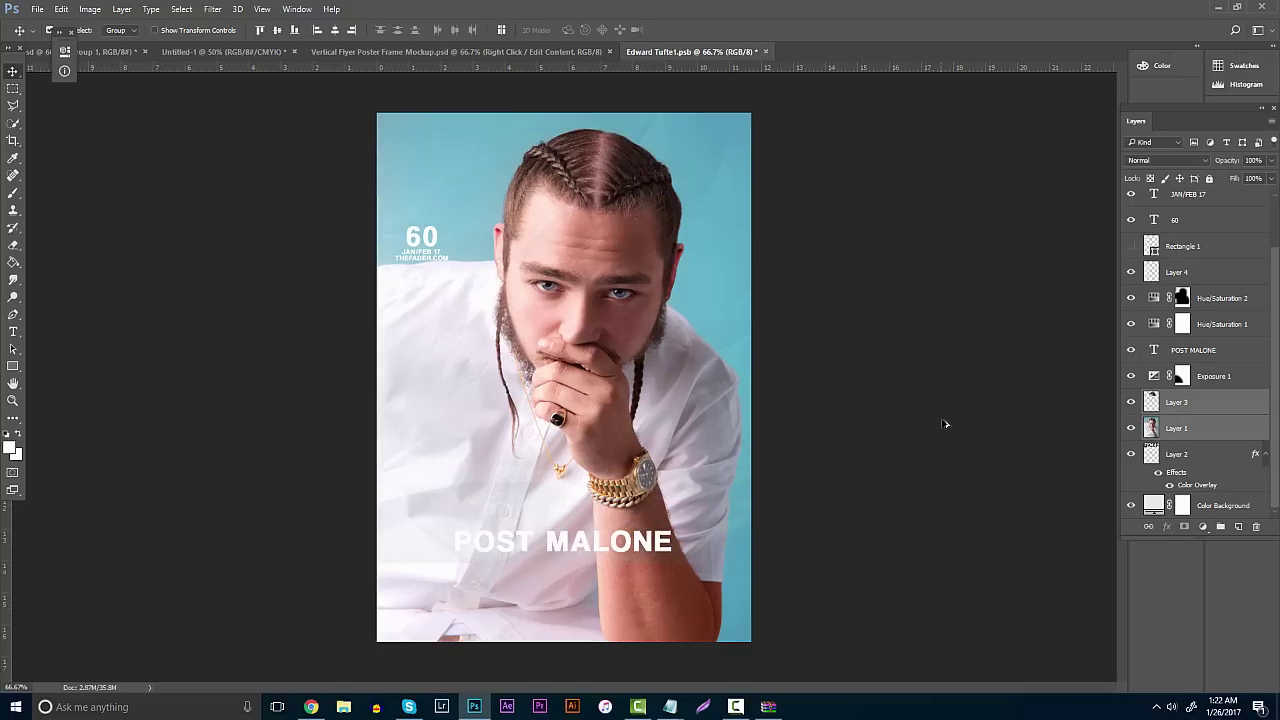
left_click(1155, 428)
left_click_drag(1160, 428, 1178, 482)
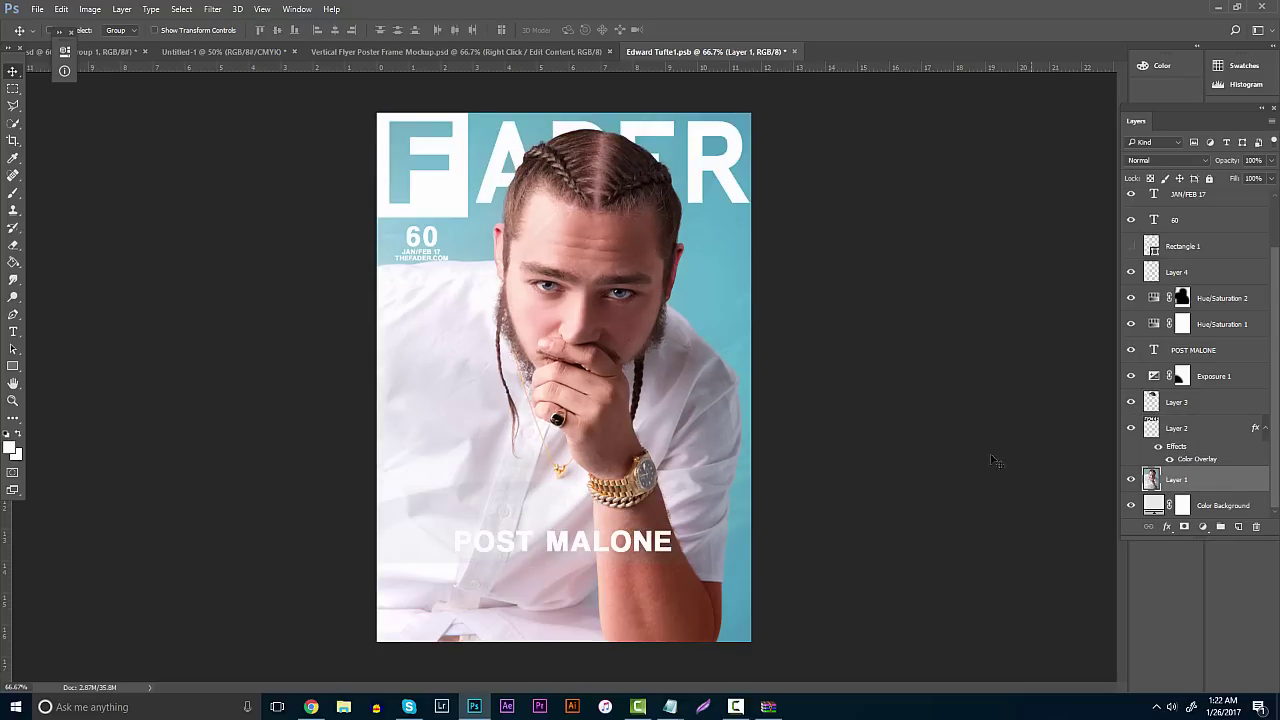
Move the POST MALONE text down close to the poster's bottom edge
scroll(1183, 358, "up", 2)
left_click(1194, 404)
left_click_drag(616, 464, 608, 542)
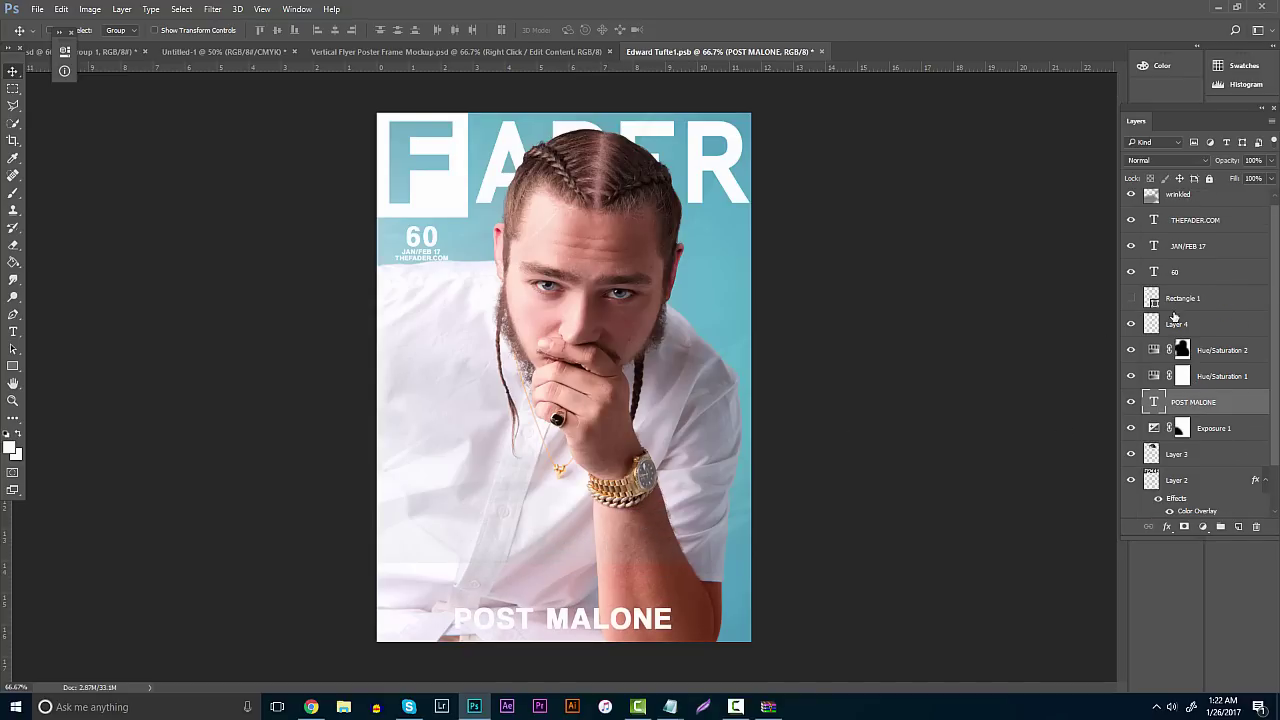
Stretch the Hue/Saturation 2 layer mask to about 103% width and 118% height so it covers the whole poster
scroll(1132, 210, "up", 1)
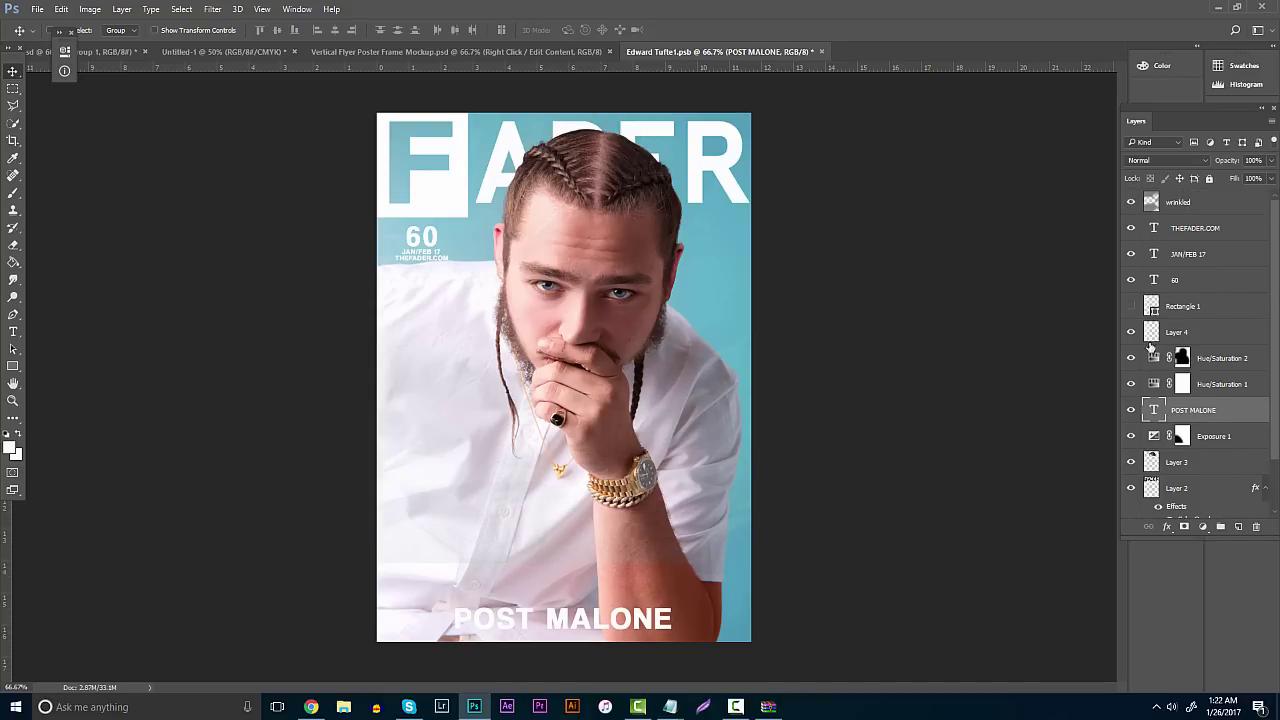
left_click(1183, 383)
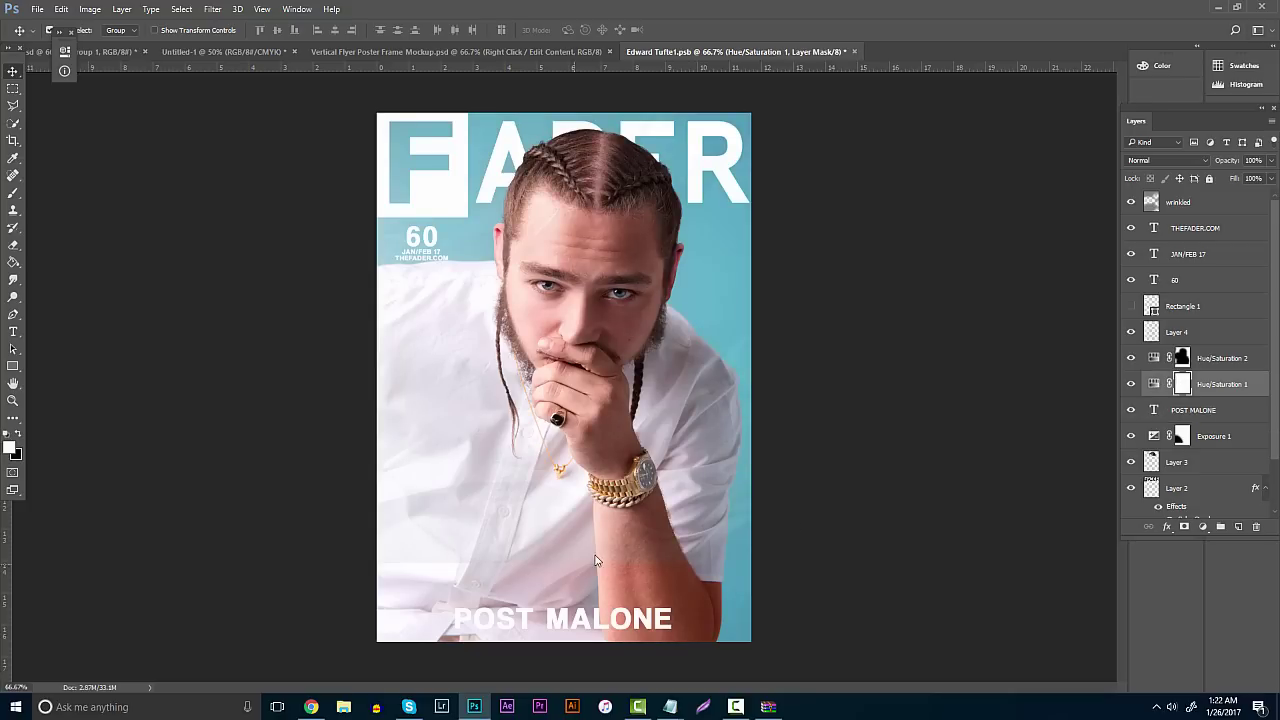
key("ctrl+t")
key("Return")
left_click(1182, 360)
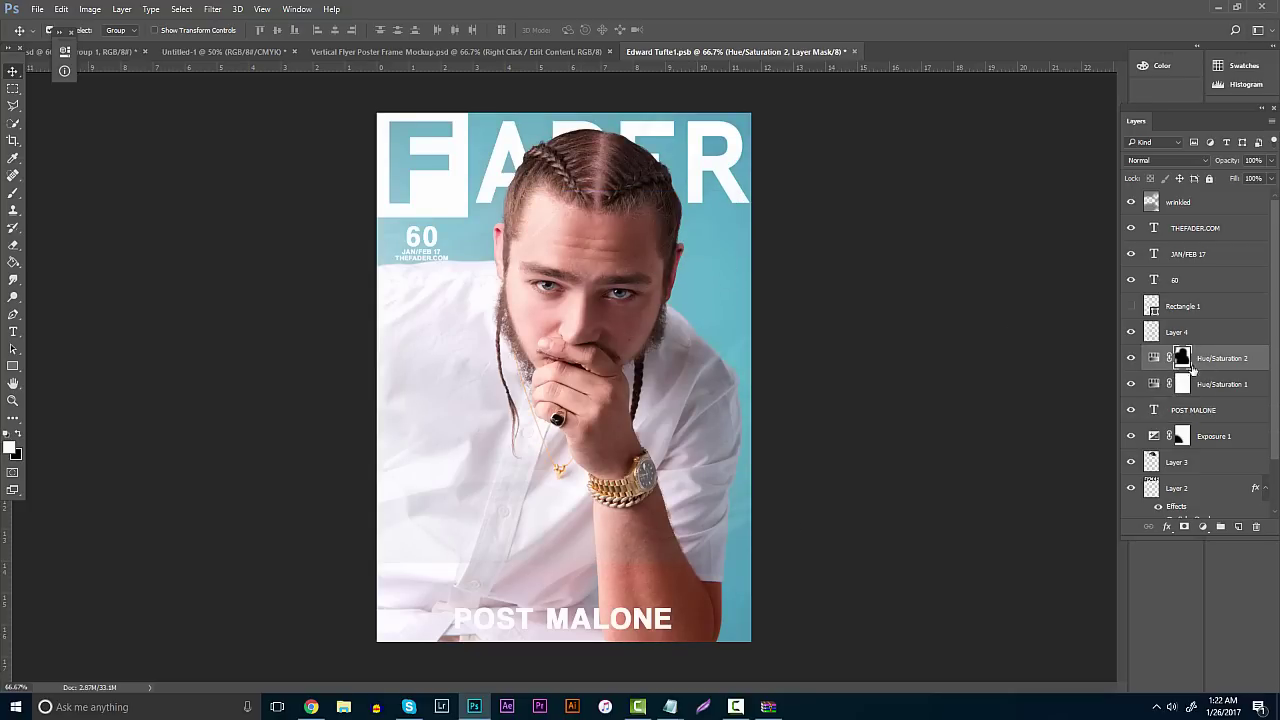
key("ctrl+t")
left_click_drag(563, 562, 563, 644)
left_click_drag(750, 378, 761, 378)
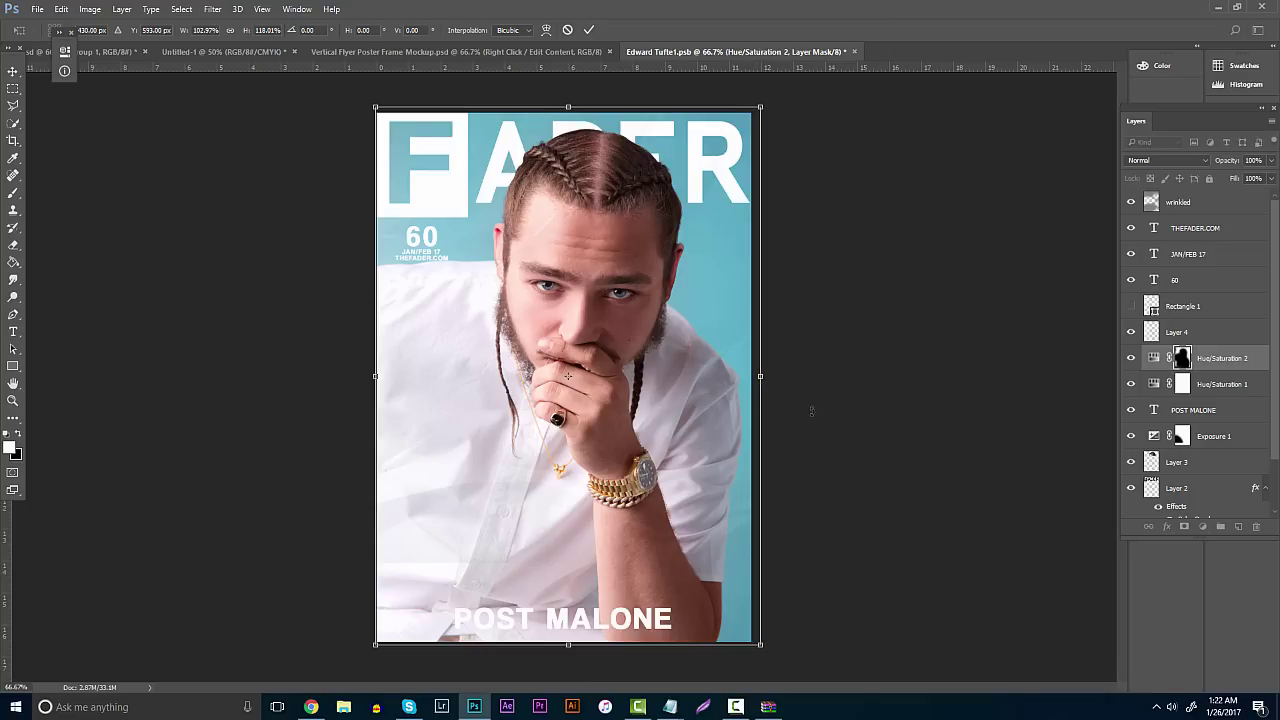
key("Return")
Stretch the Exposure 1 layer mask to about 151% width and 198.5% height so it covers the whole poster
left_click(1201, 438)
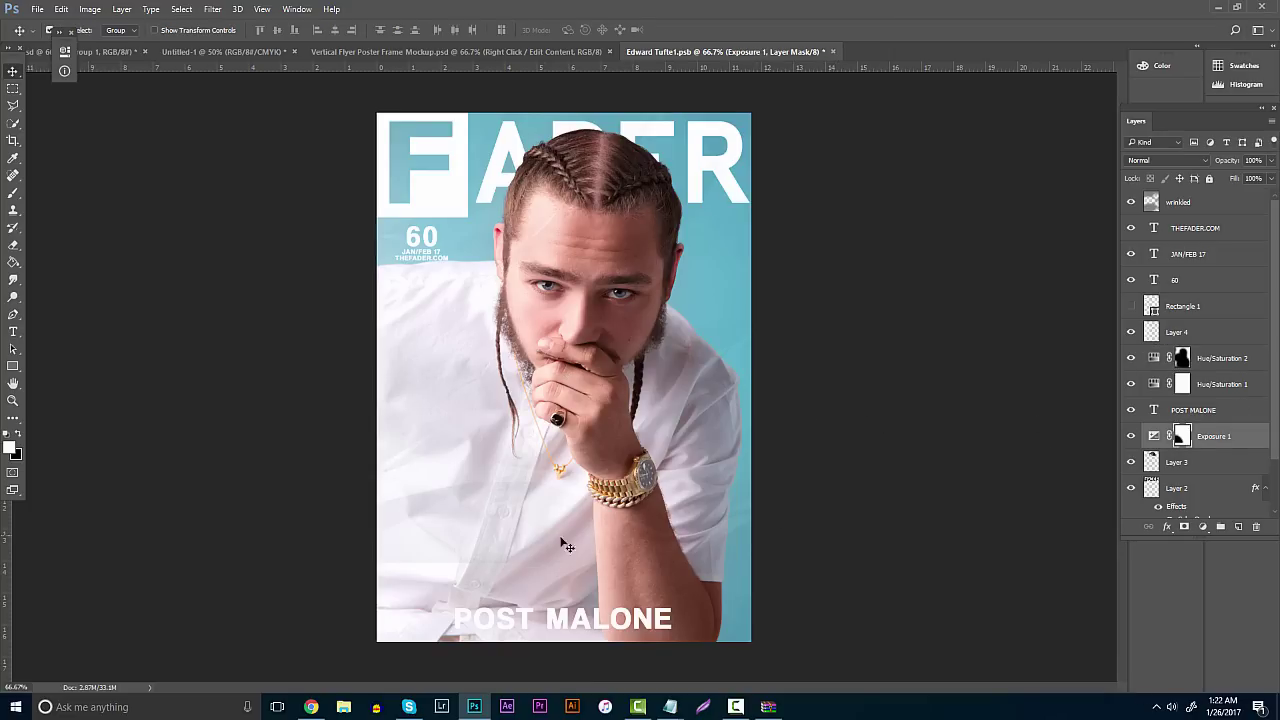
key("ctrl+t")
left_click_drag(500, 565, 500, 641)
left_click_drag(501, 268, 513, 133)
left_click_drag(624, 376, 751, 376)
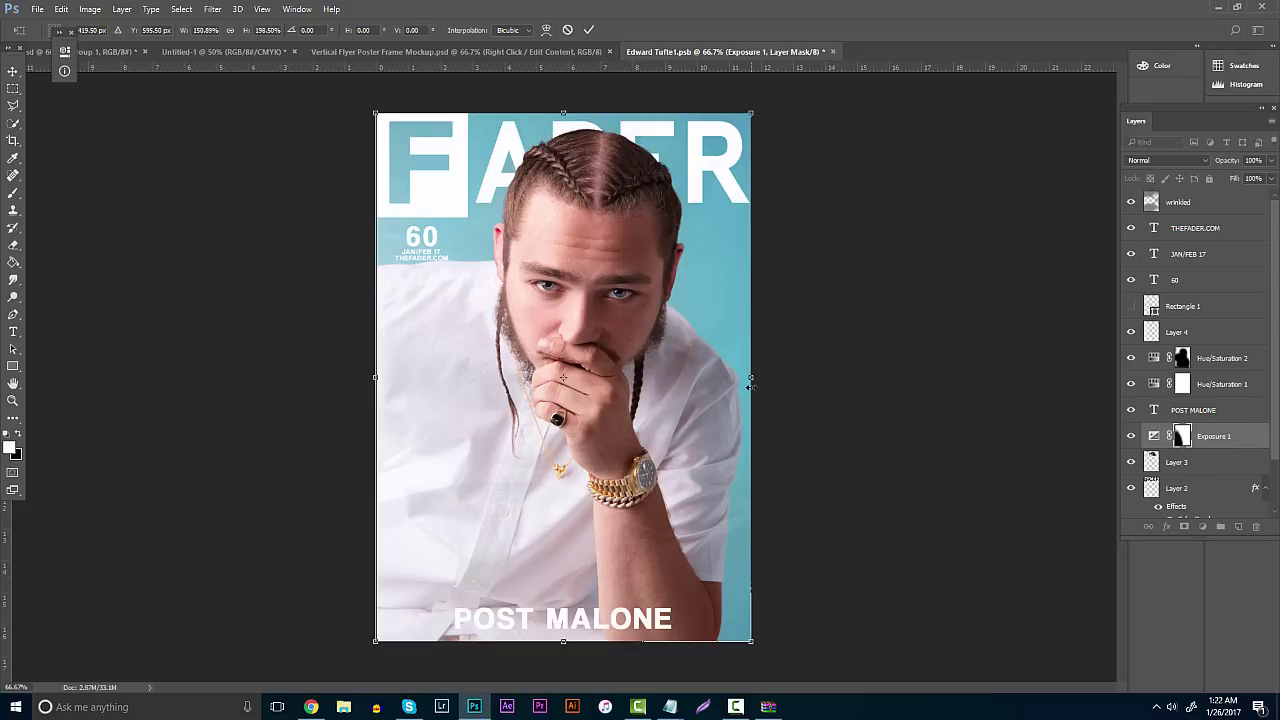
key("Return")
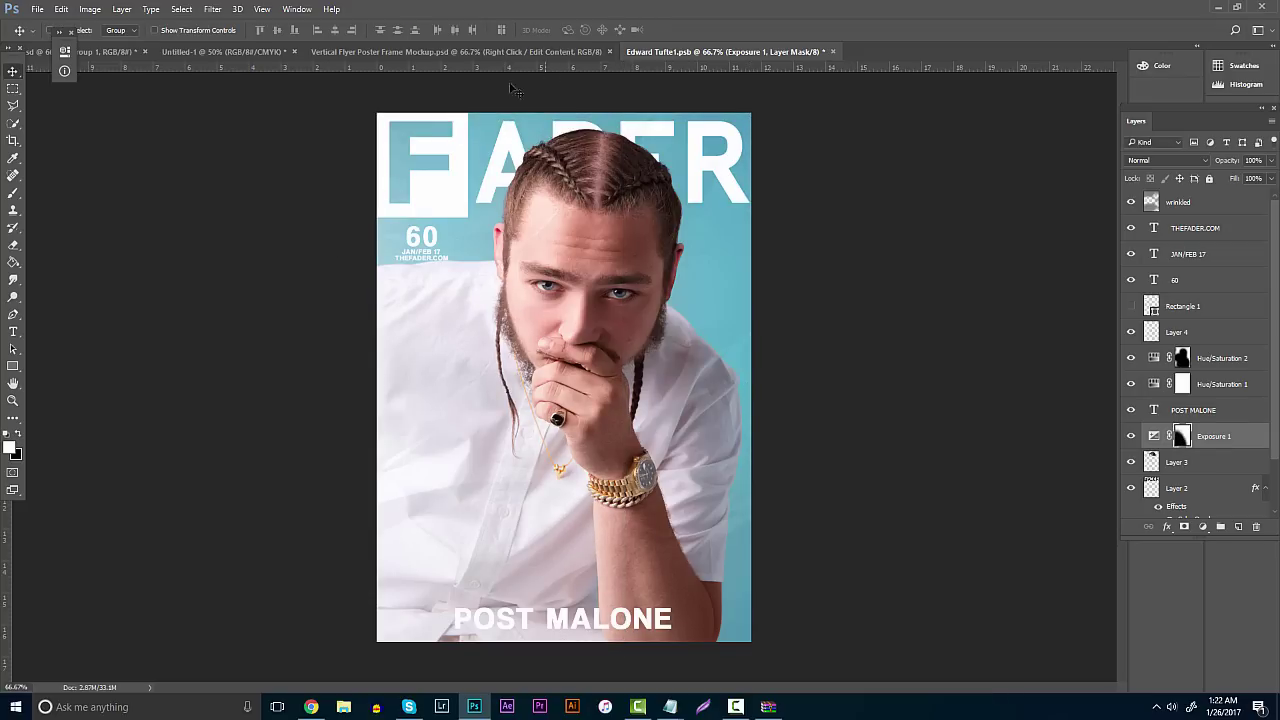
Save the smart object's contents and return to the Vertical Flyer Poster Frame Mockup document to check the framed cover
left_click(37, 9)
left_click(60, 145)
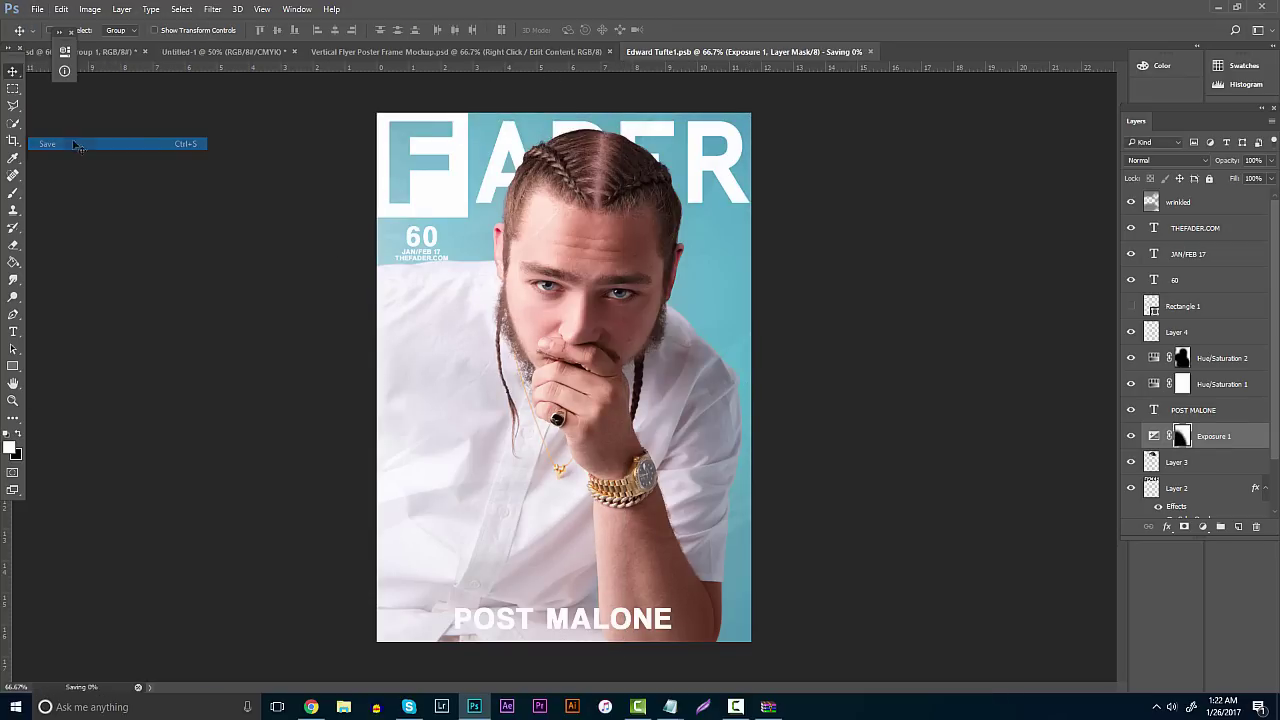
left_click(467, 54)
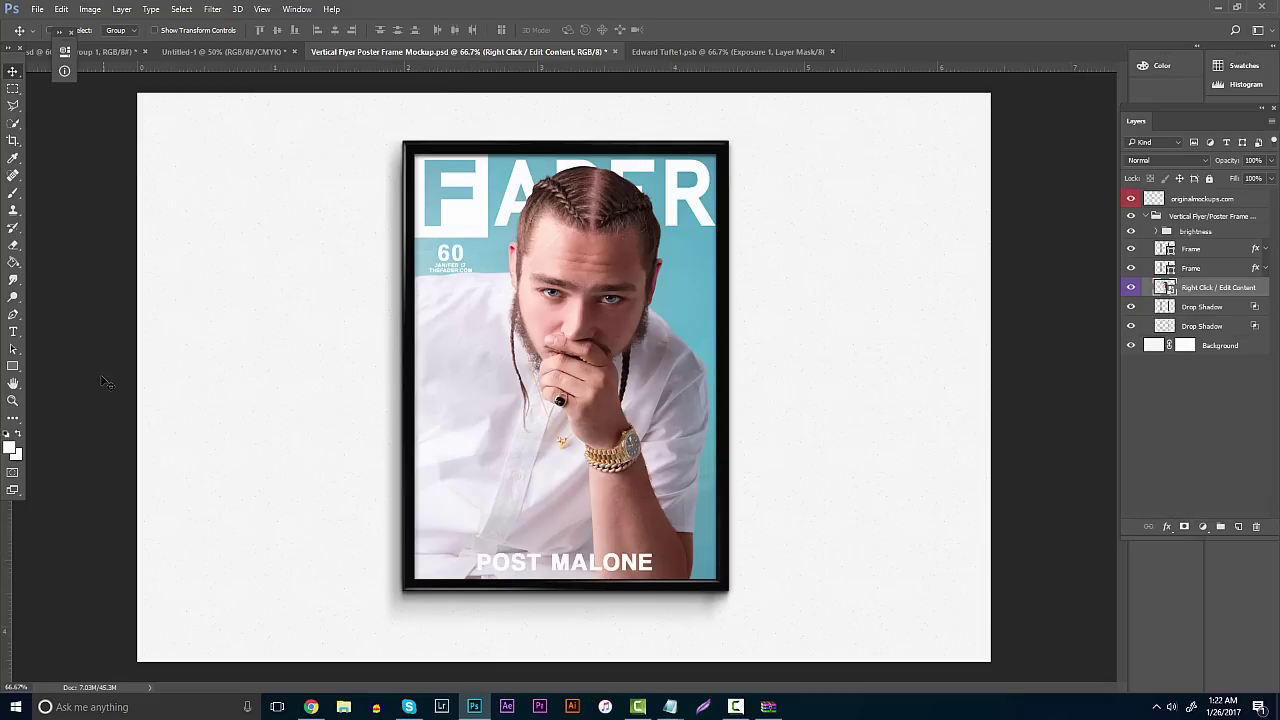
left_click(13, 400)
left_click(443, 380, "alt")
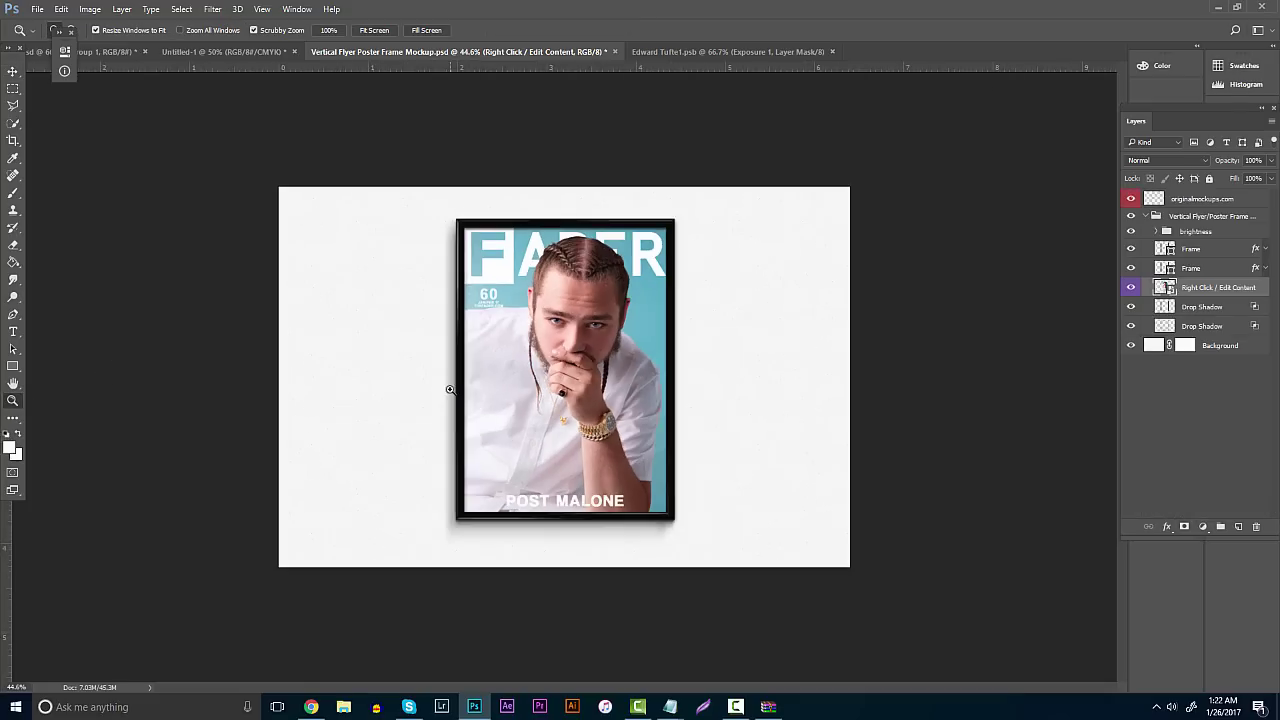
left_click(484, 358)
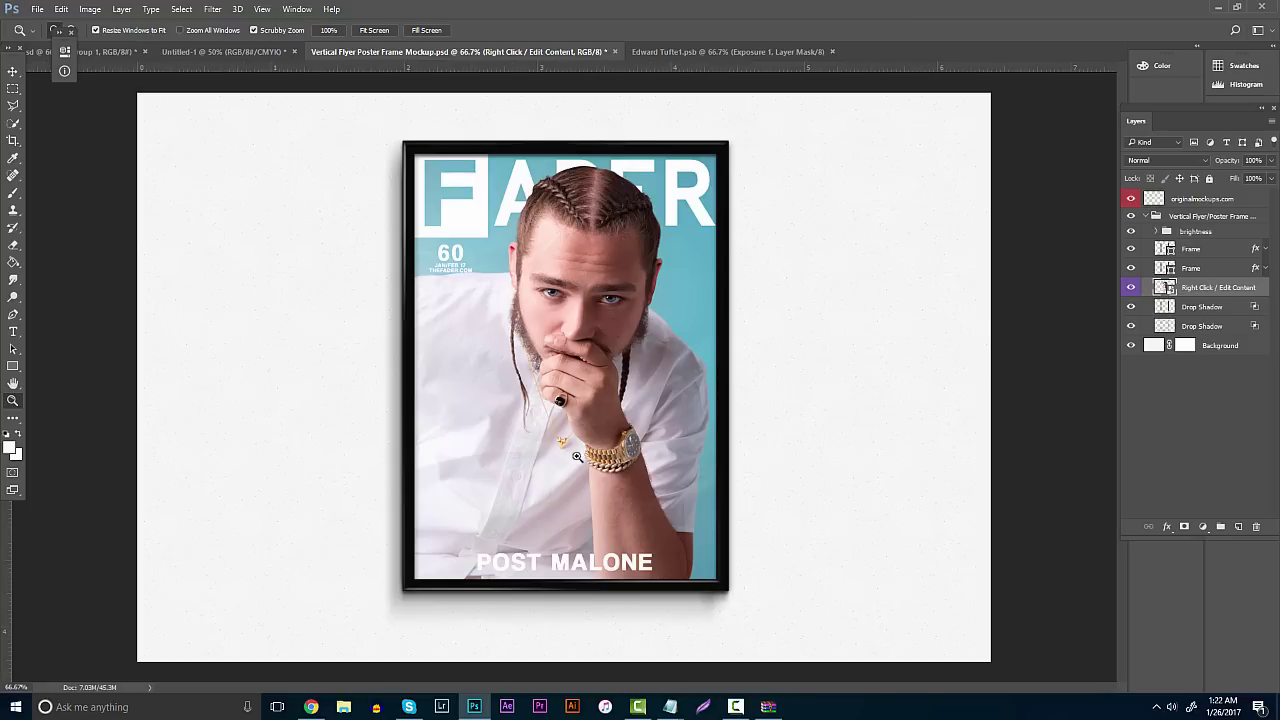
Return to the Untitled-1 document and review the original cover
left_click(195, 51)
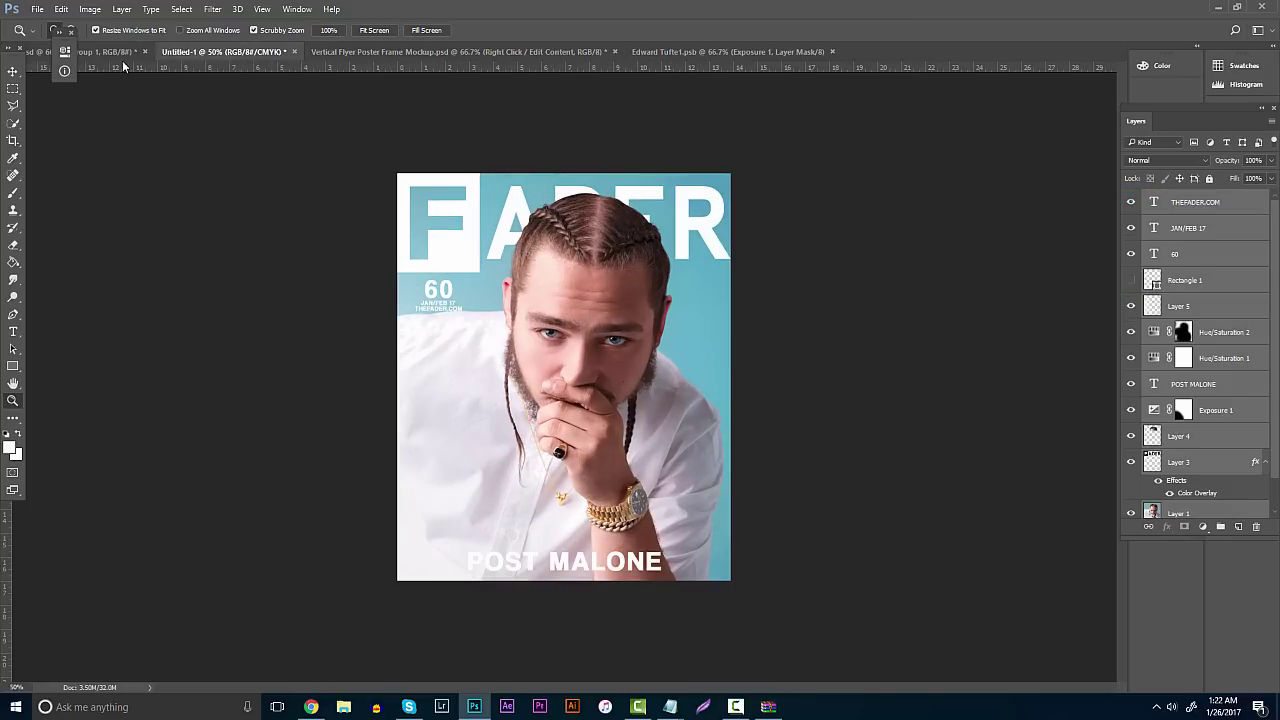
left_click(597, 386, "alt")
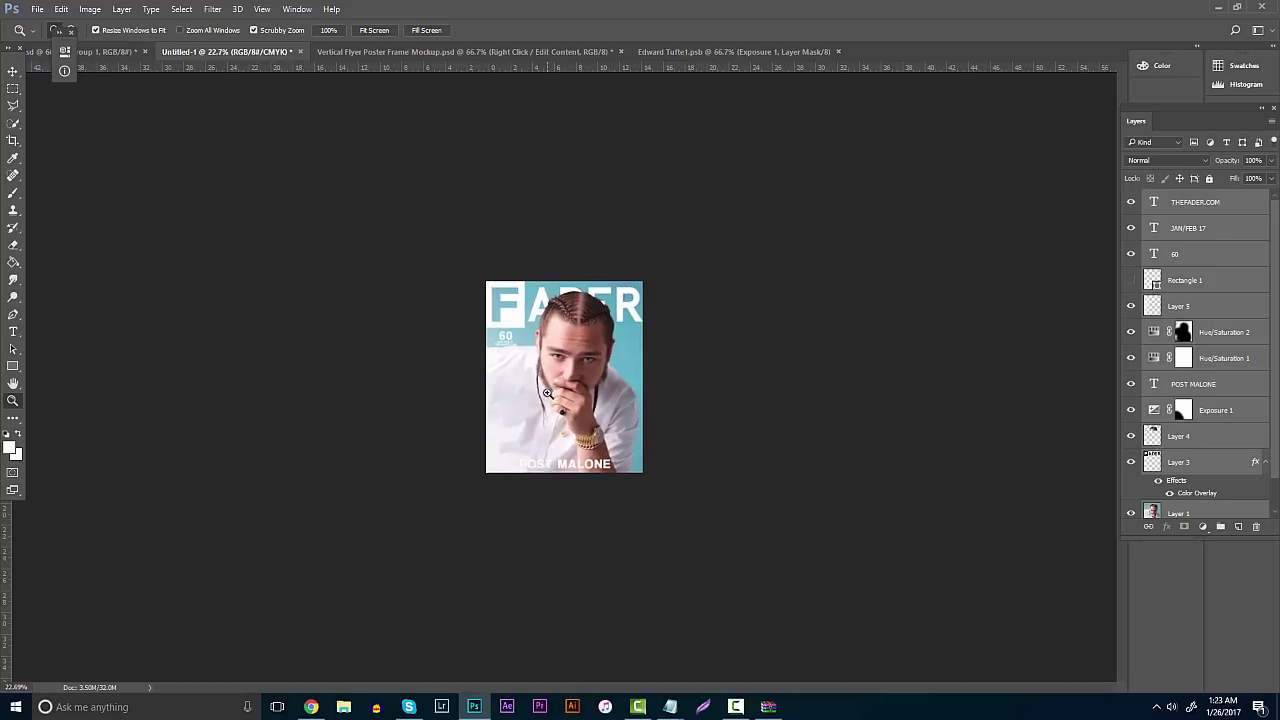
left_click(547, 393)
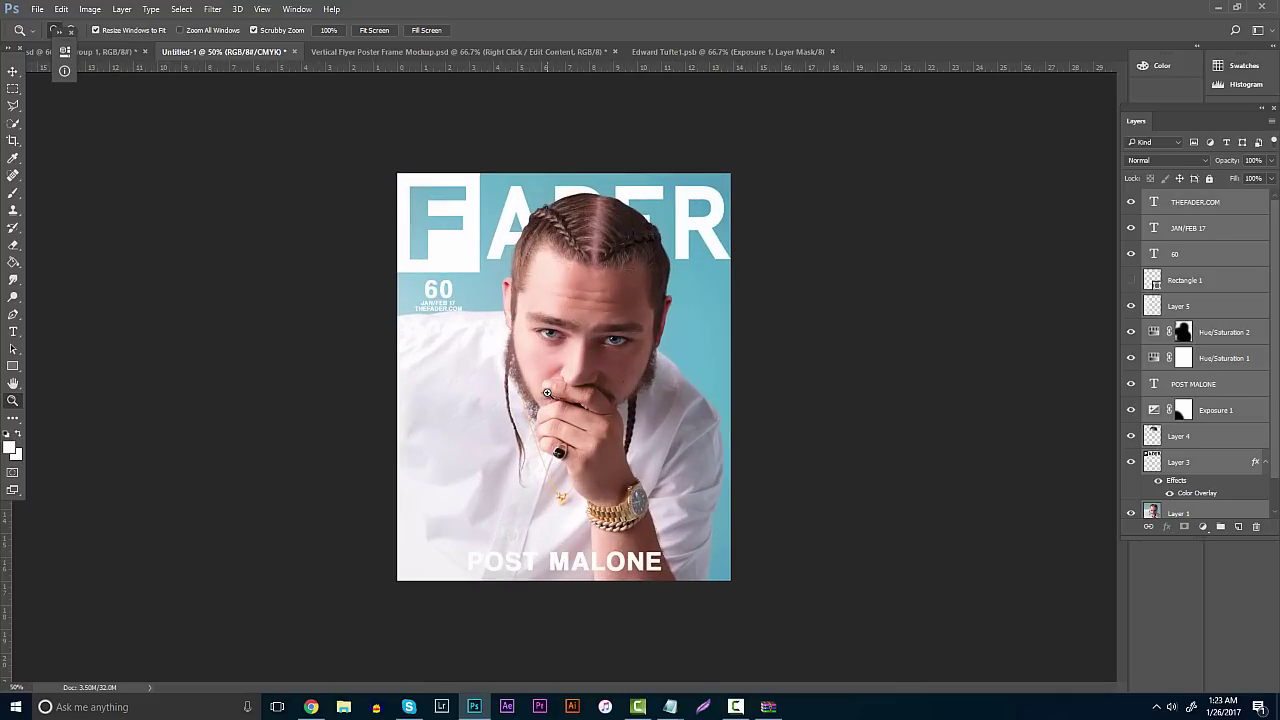